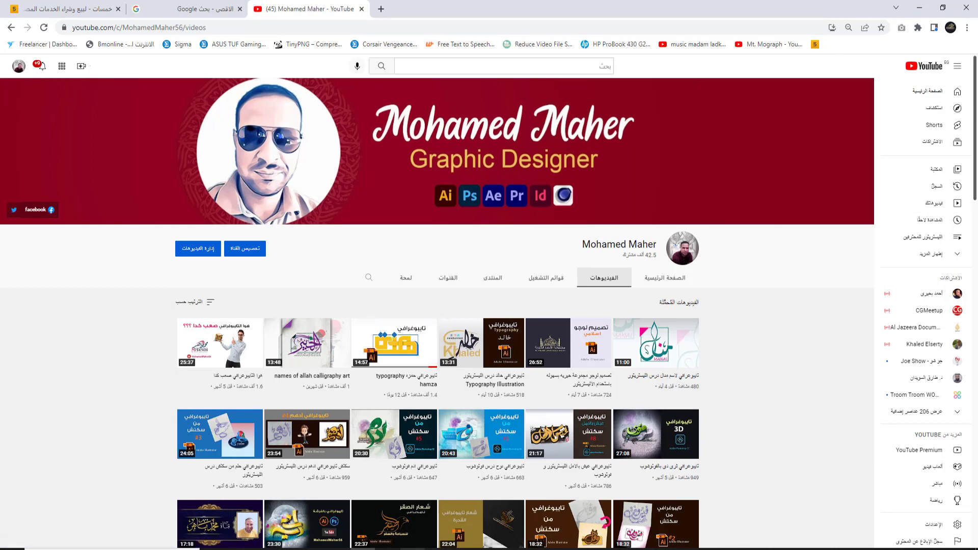
- Switch to the blank Untitled-3 document, then hide Illustrator and scroll down the channel page
{"action": "left_click", "coordinate": [423, 548]}
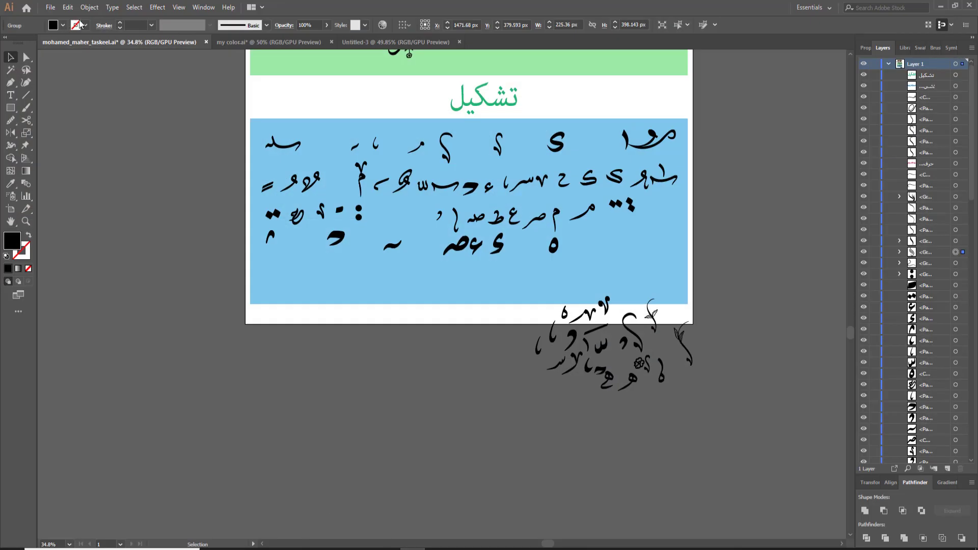
{"action": "left_click", "coordinate": [393, 41]}
{"action": "left_click", "coordinate": [937, 9]}
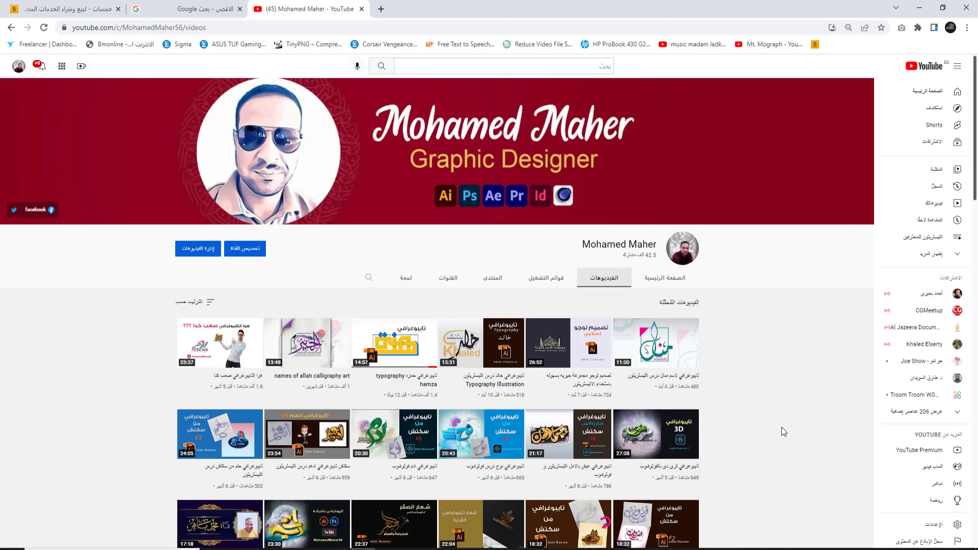
{"action": "scroll", "coordinate": [782, 427], "scroll_direction": "down", "scroll_amount": 5}
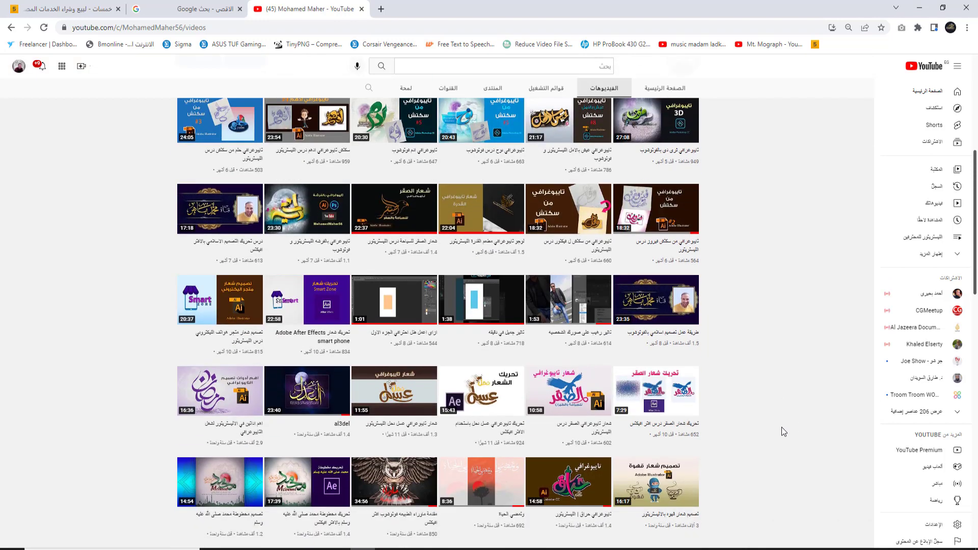
{"action": "scroll", "coordinate": [782, 427], "scroll_direction": "down", "scroll_amount": 3}
{"action": "scroll", "coordinate": [781, 427], "scroll_direction": "down", "scroll_amount": 2}
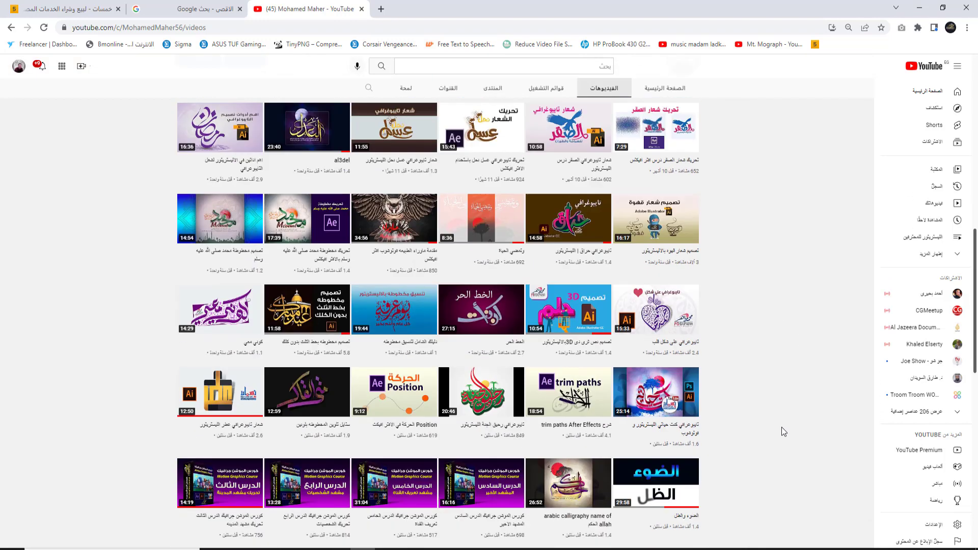
{"action": "scroll", "coordinate": [782, 427], "scroll_direction": "down", "scroll_amount": 2}
{"action": "scroll", "coordinate": [781, 427], "scroll_direction": "down", "scroll_amount": 4}
{"action": "scroll", "coordinate": [780, 426], "scroll_direction": "down", "scroll_amount": 1}
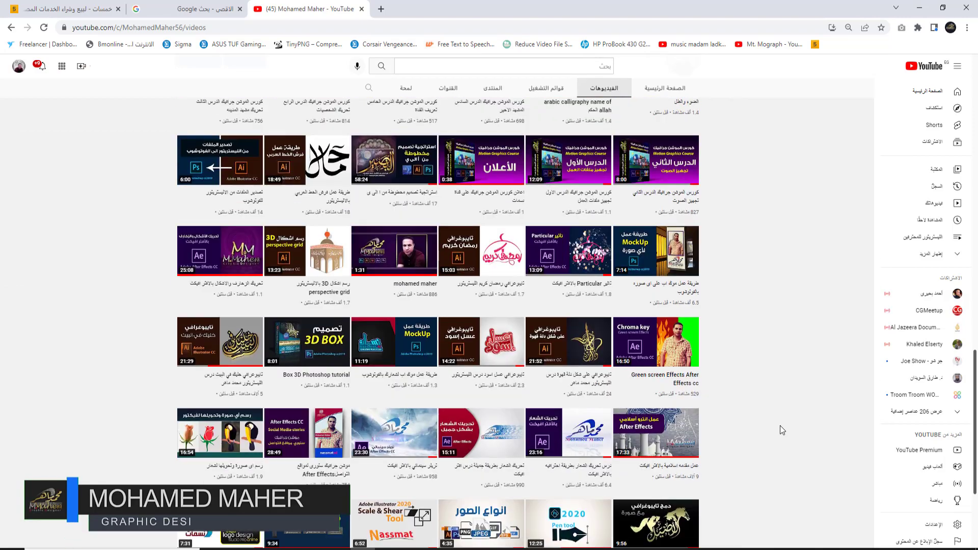
{"action": "scroll", "coordinate": [774, 427], "scroll_direction": "down", "scroll_amount": 1}
{"action": "scroll", "coordinate": [766, 423], "scroll_direction": "down", "scroll_amount": 3}
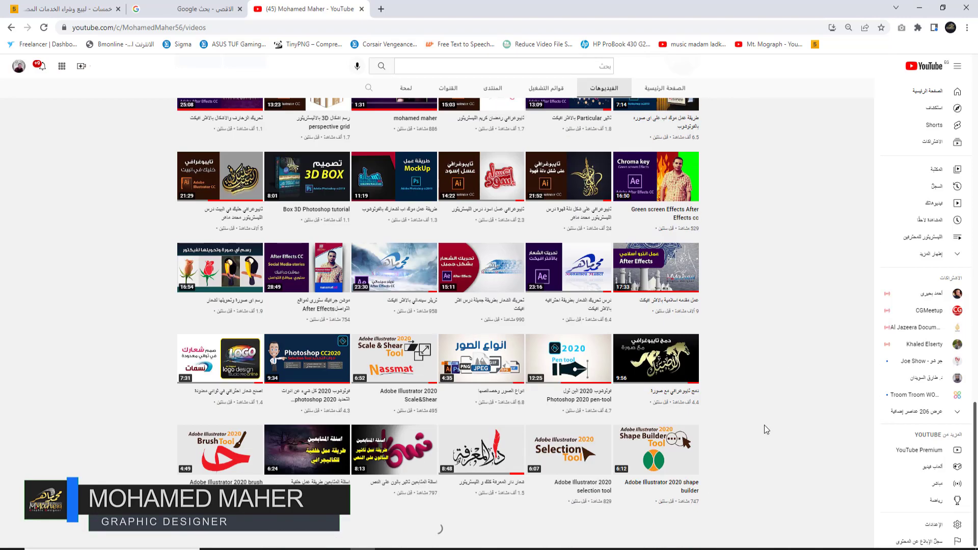
{"action": "scroll", "coordinate": [764, 425], "scroll_direction": "down", "scroll_amount": 2}
{"action": "scroll", "coordinate": [764, 425], "scroll_direction": "down", "scroll_amount": 2}
{"action": "scroll", "coordinate": [764, 424], "scroll_direction": "down", "scroll_amount": 3}
{"action": "scroll", "coordinate": [764, 425], "scroll_direction": "down", "scroll_amount": 2}
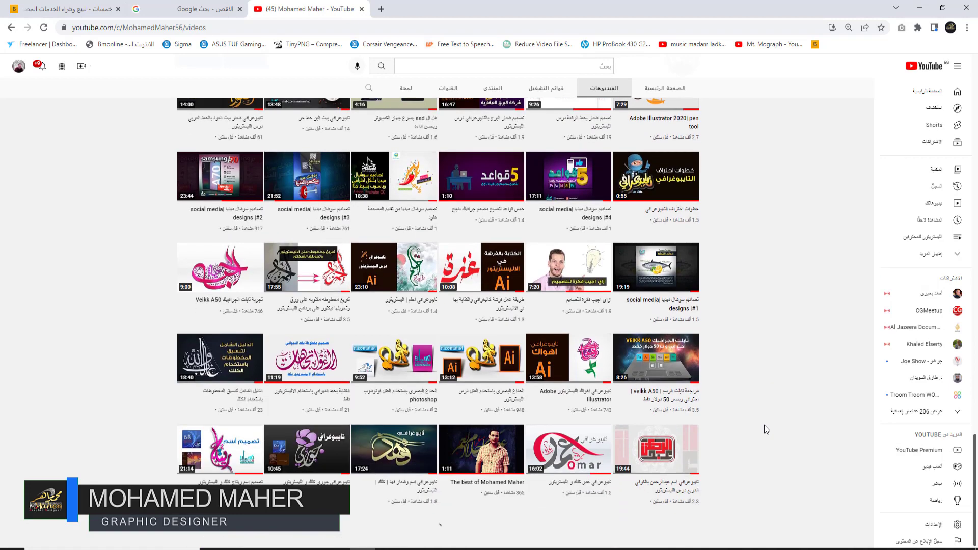
{"action": "scroll", "coordinate": [764, 425], "scroll_direction": "down", "scroll_amount": 2}
{"action": "scroll", "coordinate": [762, 418], "scroll_direction": "down", "scroll_amount": 2}
{"action": "scroll", "coordinate": [761, 416], "scroll_direction": "down", "scroll_amount": 1}
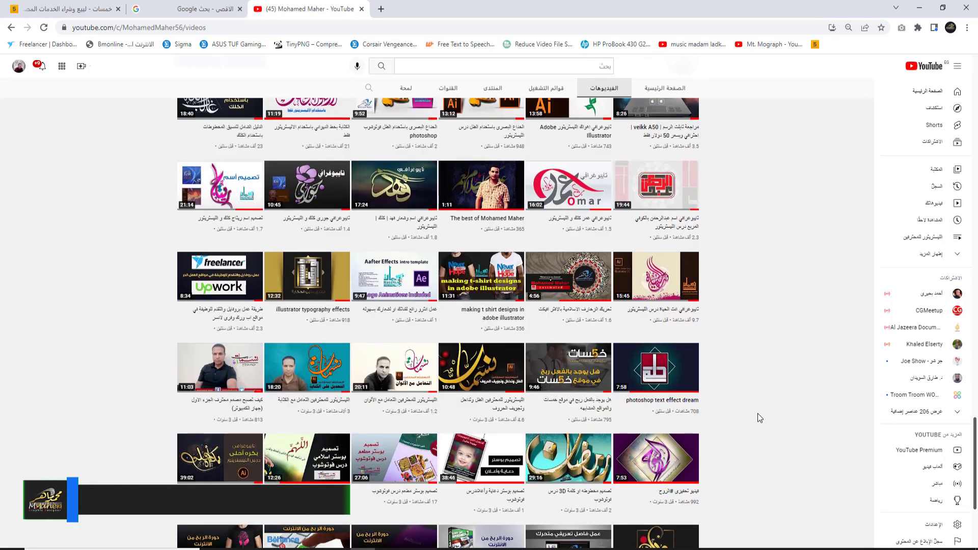
{"action": "scroll", "coordinate": [759, 418], "scroll_direction": "down", "scroll_amount": 3}
{"action": "scroll", "coordinate": [757, 413], "scroll_direction": "down", "scroll_amount": 1}
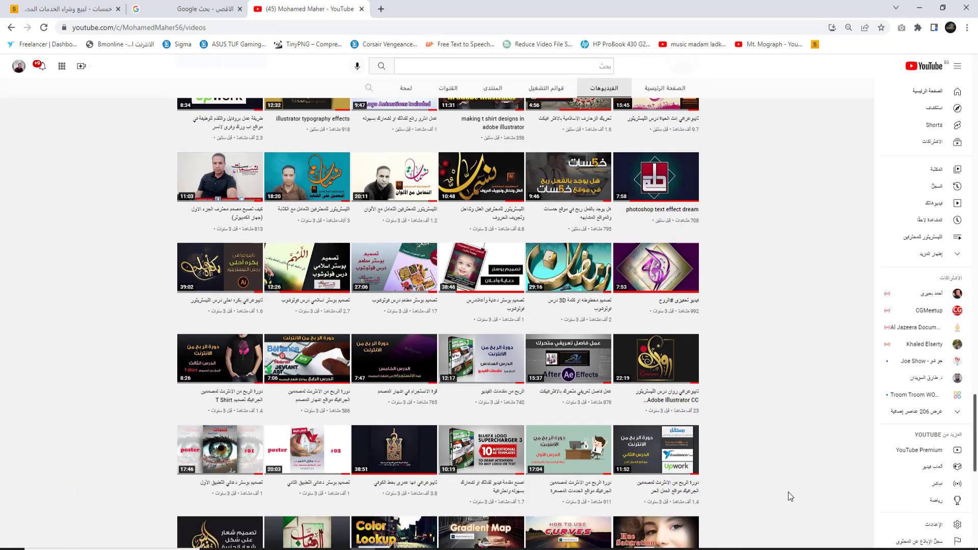
{"action": "scroll", "coordinate": [740, 489], "scroll_direction": "down", "scroll_amount": 3}
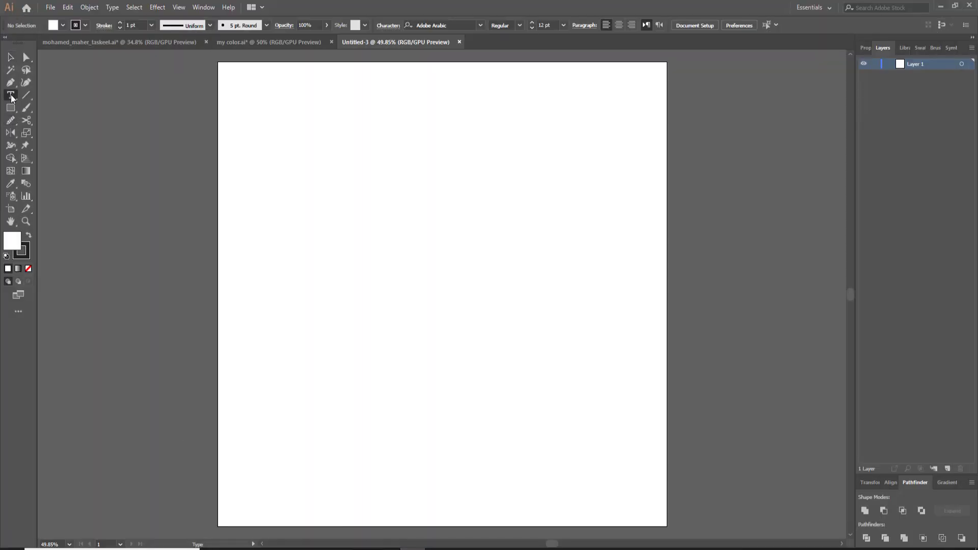
- Type الاقصى at the artboard centre and scale it up large
{"action": "left_click", "coordinate": [12, 97]}
{"action": "left_click", "coordinate": [452, 254]}
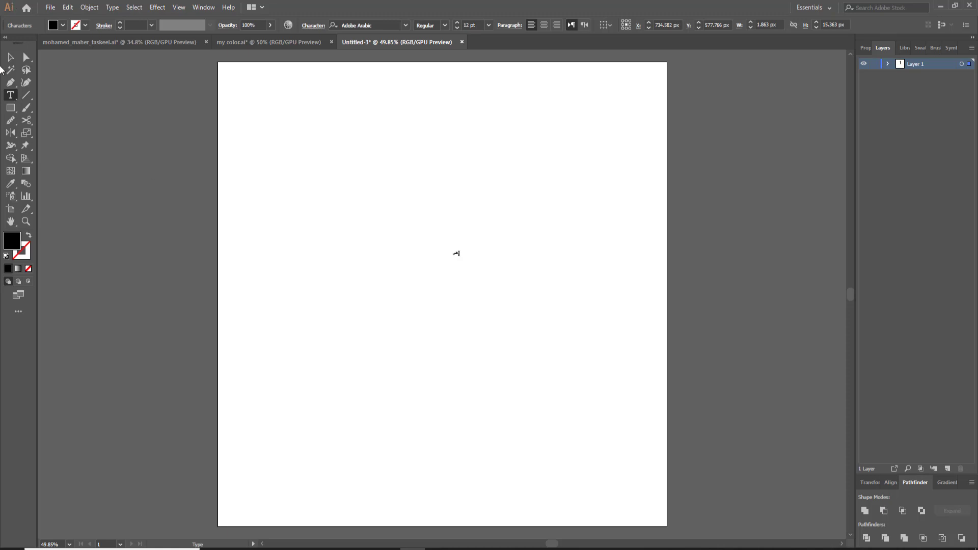
{"action": "left_click", "coordinate": [7, 60]}
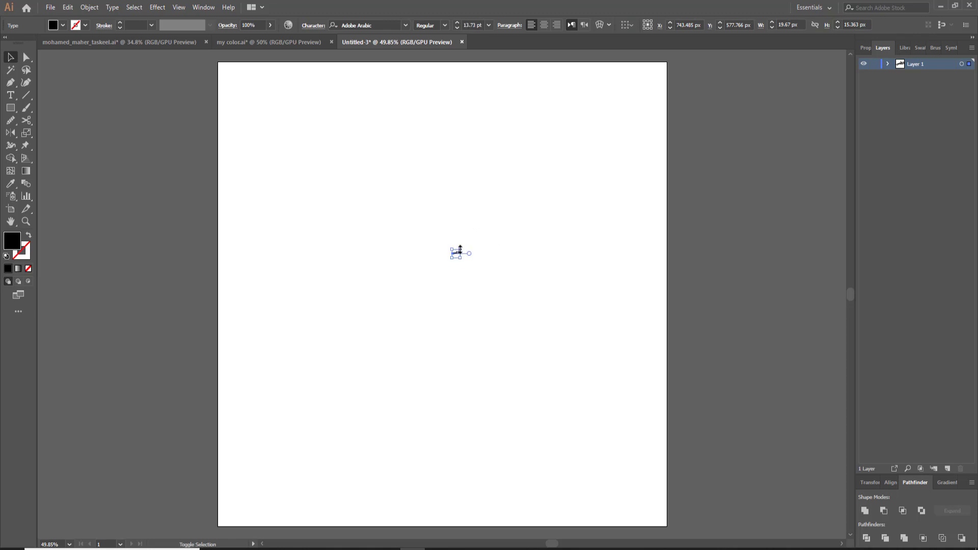
{"action": "left_click_drag", "start_coordinate": [460, 249], "coordinate": [608, 130]}
{"action": "left_click_drag", "start_coordinate": [551, 199], "coordinate": [451, 342]}
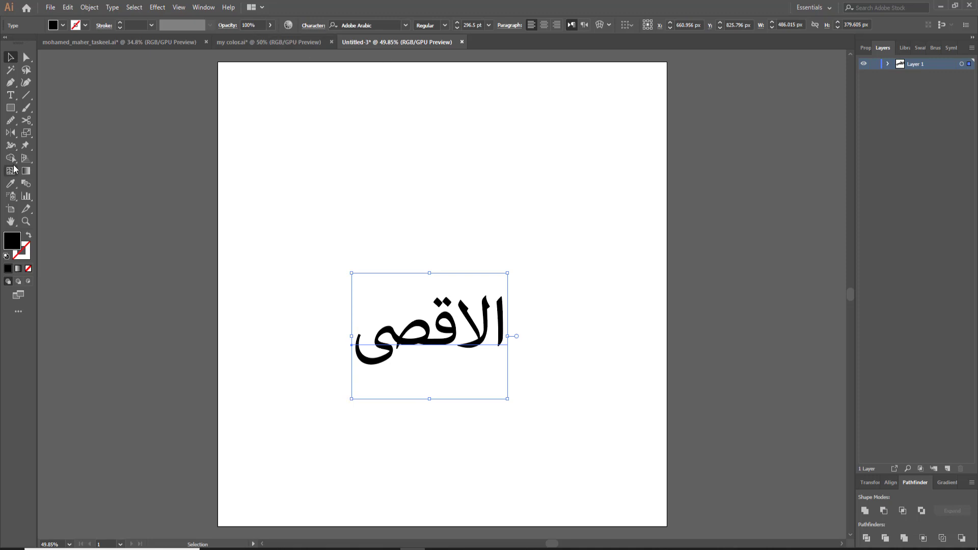
- Replace the plain alef with أ and shift the word right
{"action": "left_click", "coordinate": [10, 95]}
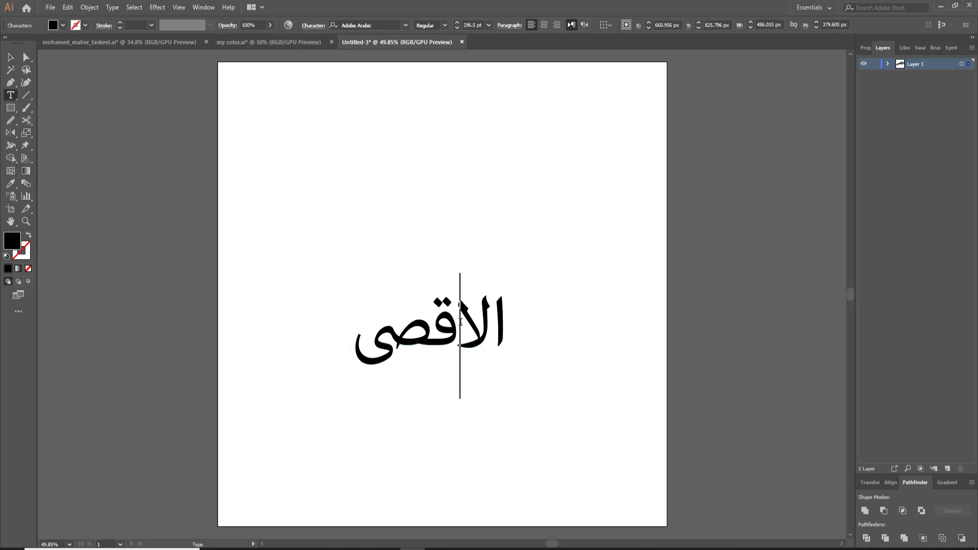
{"action": "left_click_drag", "start_coordinate": [460, 321], "coordinate": [472, 322]}
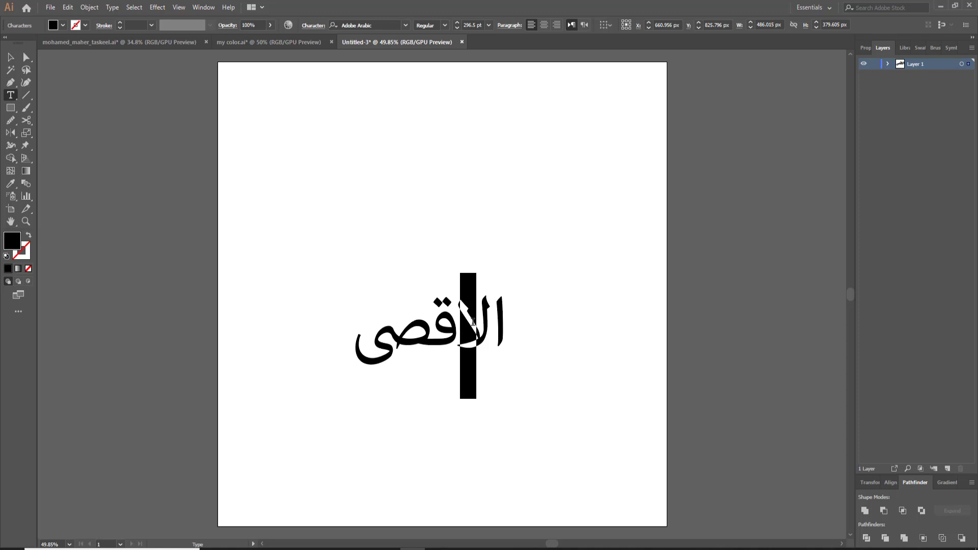
{"action": "type", "text": "أ"}
{"action": "key", "text": "Escape"}
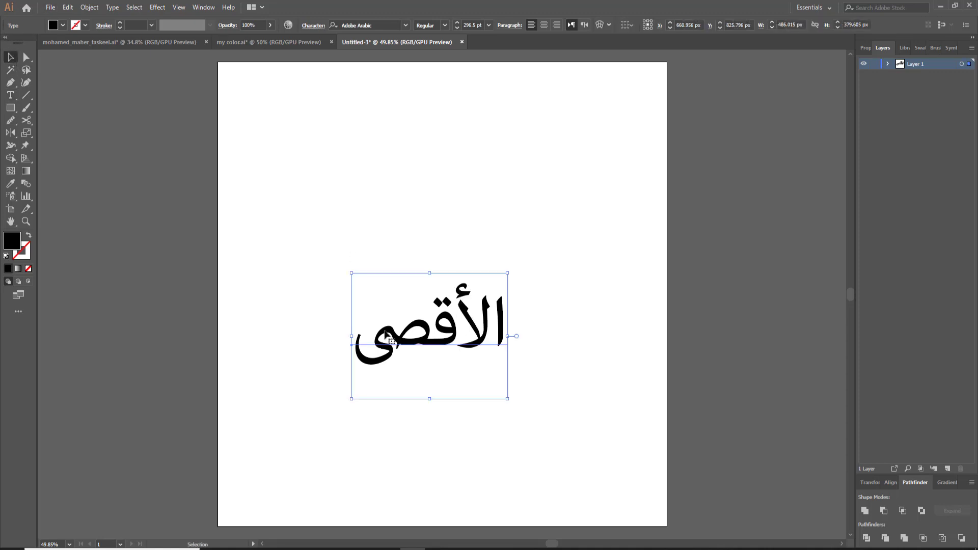
{"action": "left_click_drag", "start_coordinate": [387, 336], "coordinate": [447, 325]}
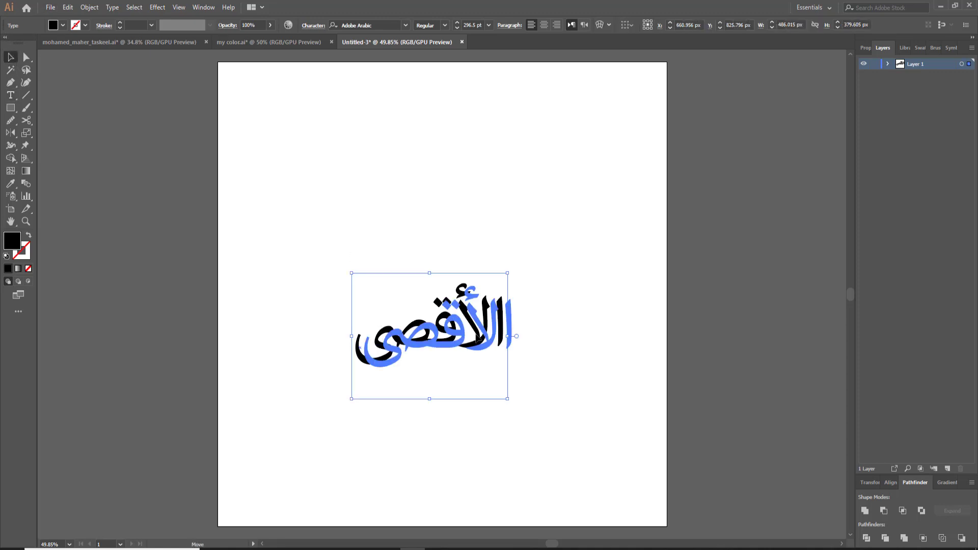
- Set the word in arbfonts samt 7017 and move it off the artboard to the left
{"action": "left_click", "coordinate": [406, 26]}
{"action": "left_click", "coordinate": [418, 97]}
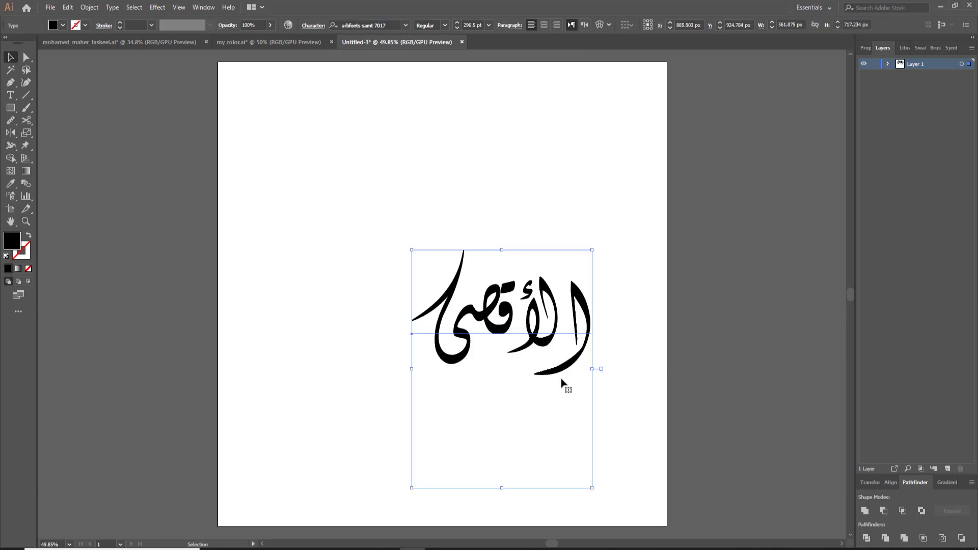
{"action": "mouse_move", "coordinate": [549, 344]}
{"action": "left_mouse_down"}
{"action": "mouse_move", "coordinate": [490, 349]}
{"action": "mouse_move", "coordinate": [145, 293]}
{"action": "left_mouse_up"}
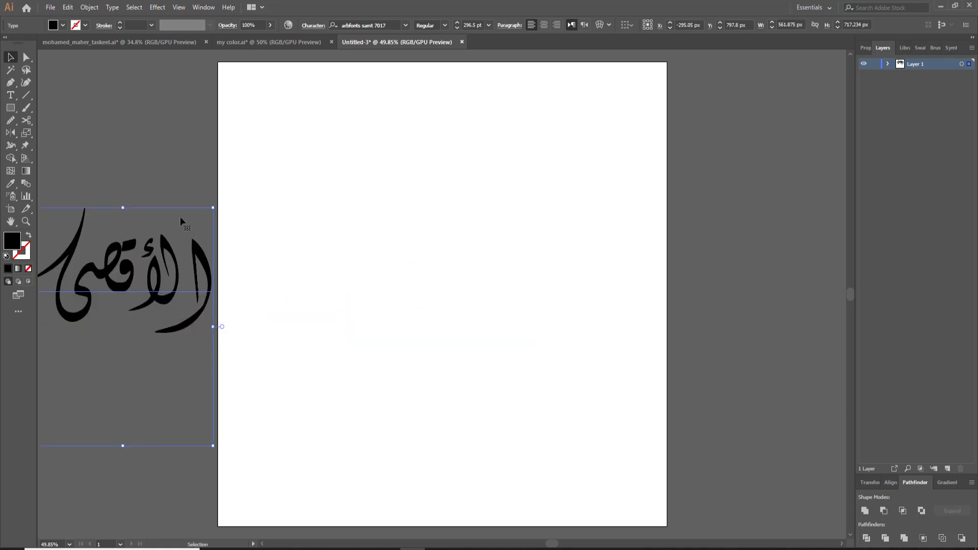
{"action": "left_click", "coordinate": [65, 114]}
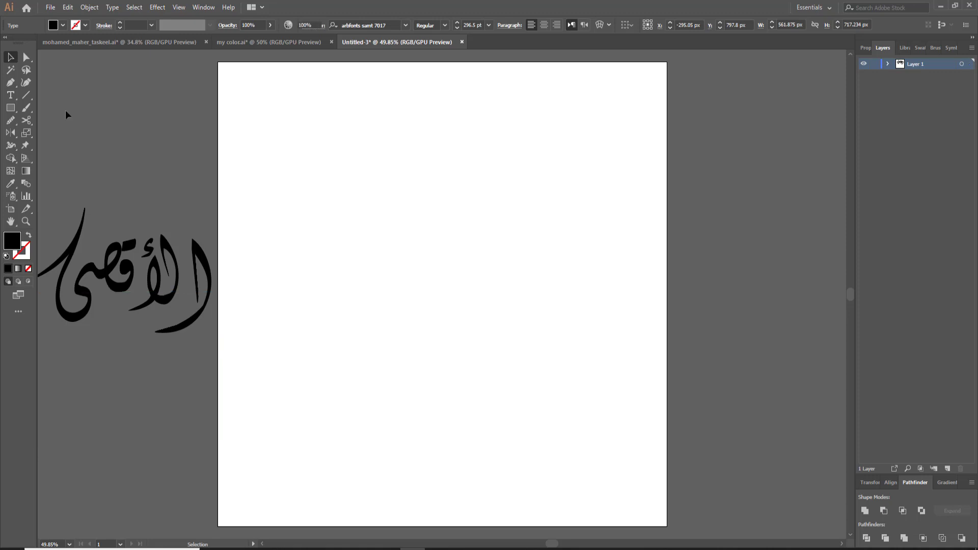
- Draw a vertical line with a 28 pt black stroke and tapered ellipse width profile
{"action": "left_click", "coordinate": [26, 95]}
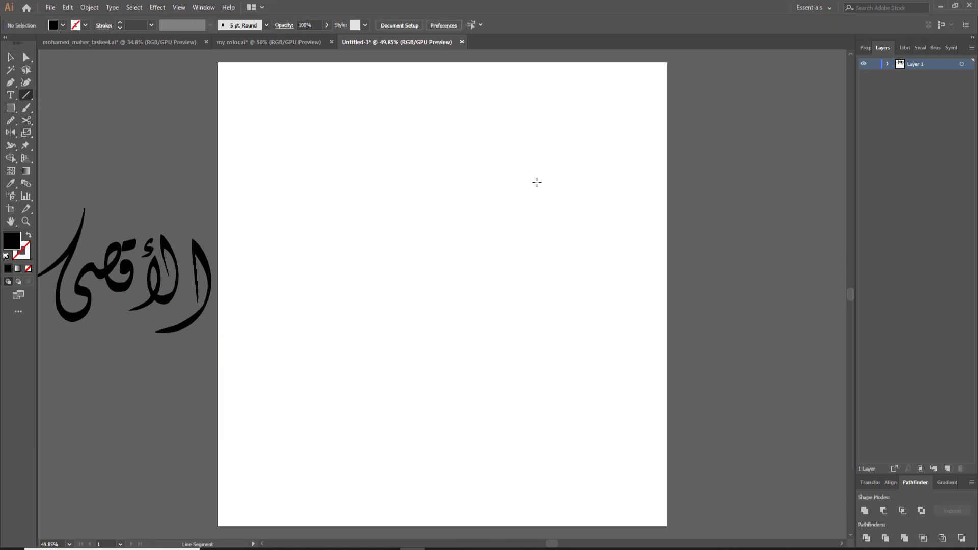
{"action": "left_click_drag", "start_coordinate": [542, 183], "coordinate": [541, 381]}
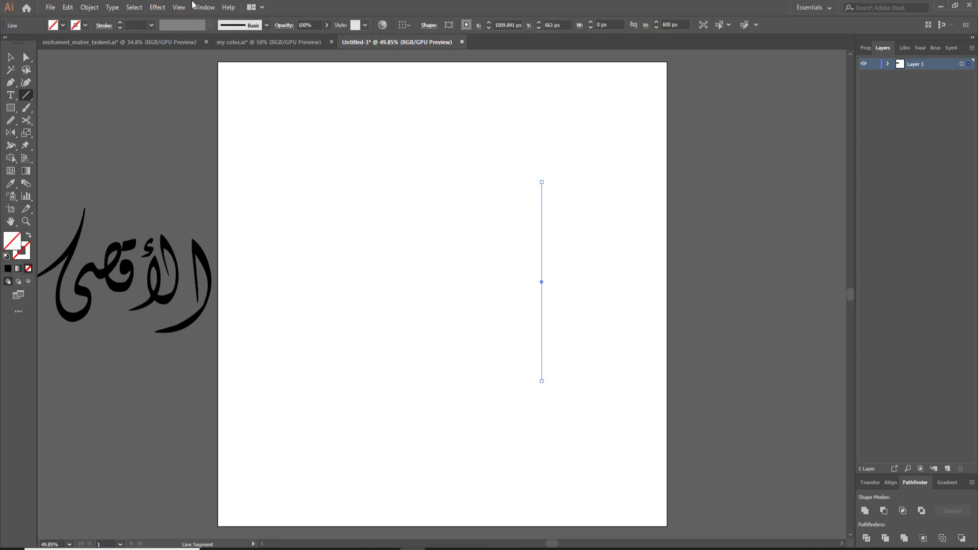
{"action": "left_click", "coordinate": [121, 23]}
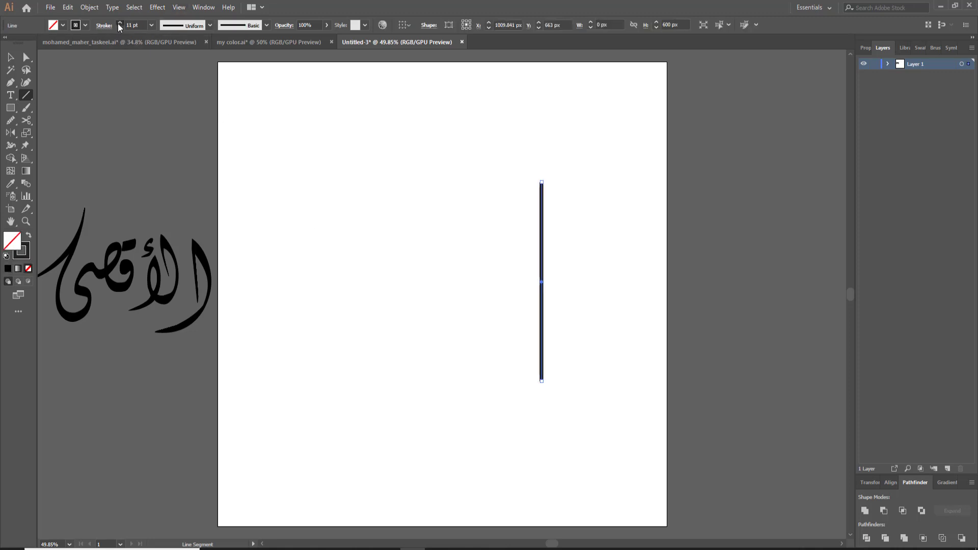
{"action": "left_click", "coordinate": [120, 23]}
{"action": "left_click", "coordinate": [183, 26]}
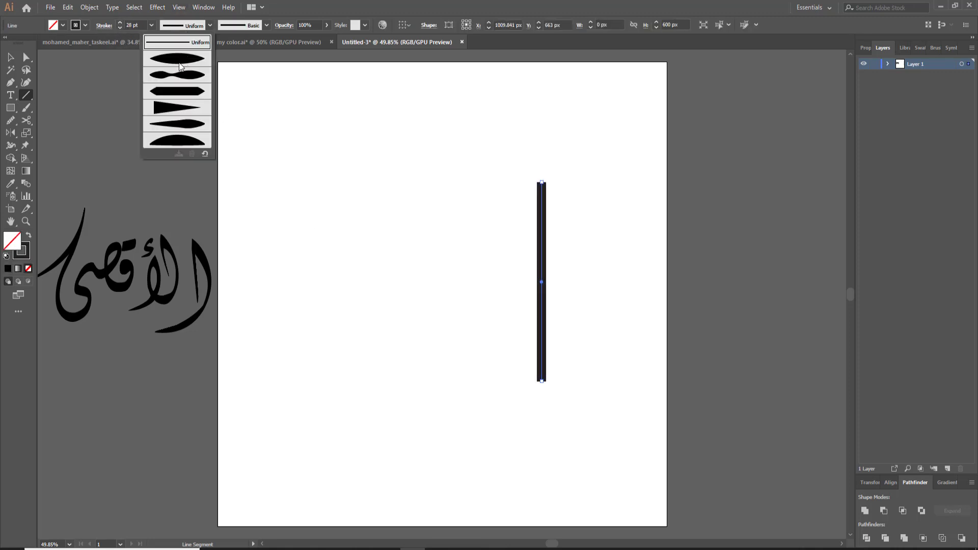
{"action": "left_click", "coordinate": [179, 63]}
- Apply the Twist effect with Preview on and reset its angle to 0
{"action": "left_click", "coordinate": [157, 7]}
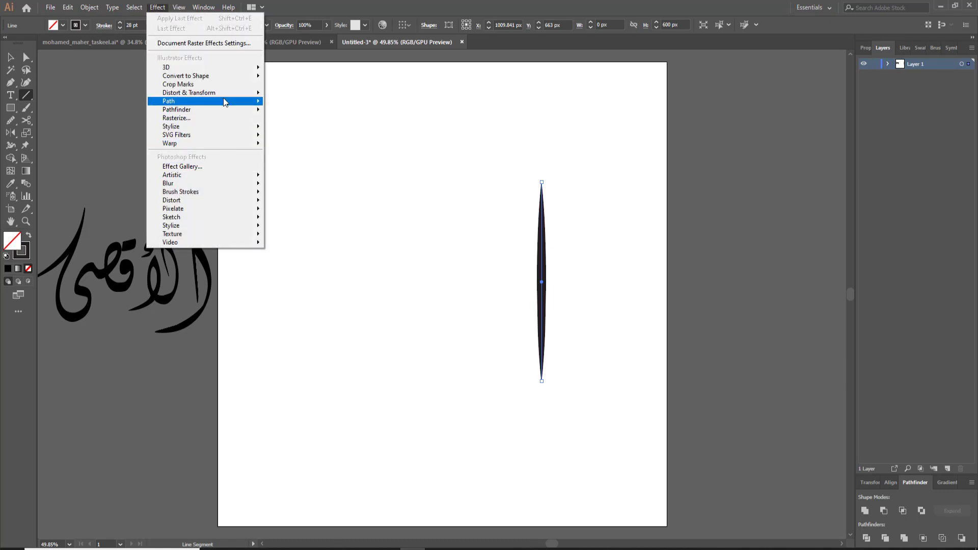
{"action": "mouse_move", "coordinate": [189, 92]}
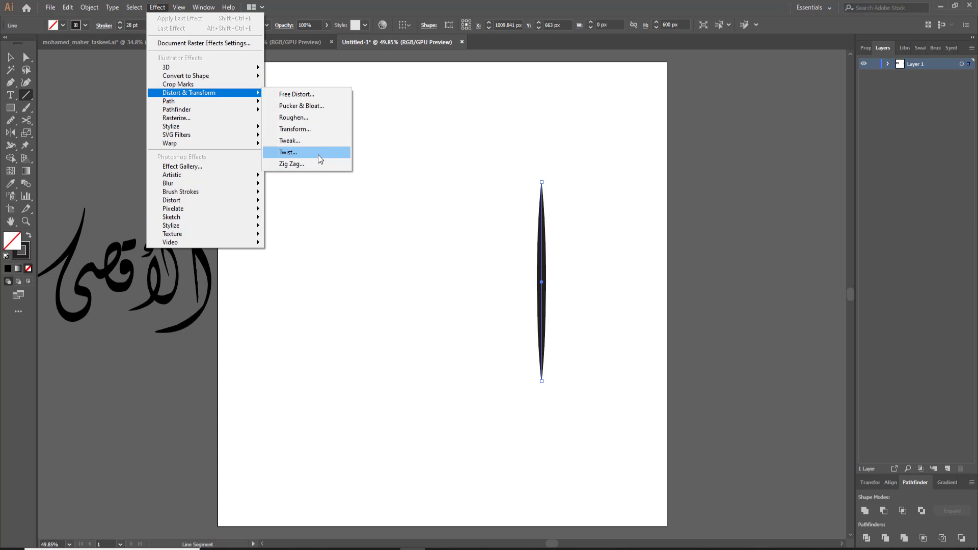
{"action": "left_click", "coordinate": [316, 152]}
{"action": "left_click", "coordinate": [95, 228]}
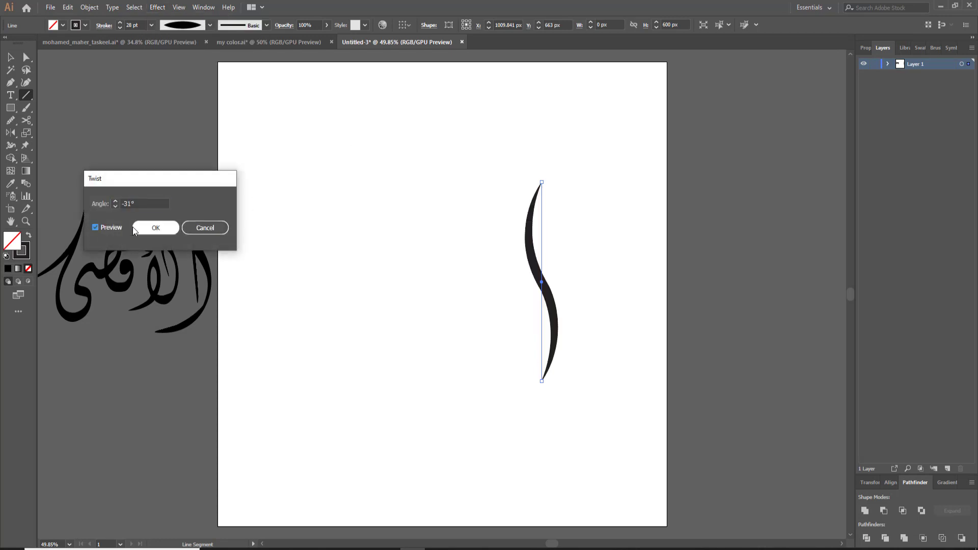
{"action": "left_click", "coordinate": [115, 206]}
{"action": "key", "text": "Down"}
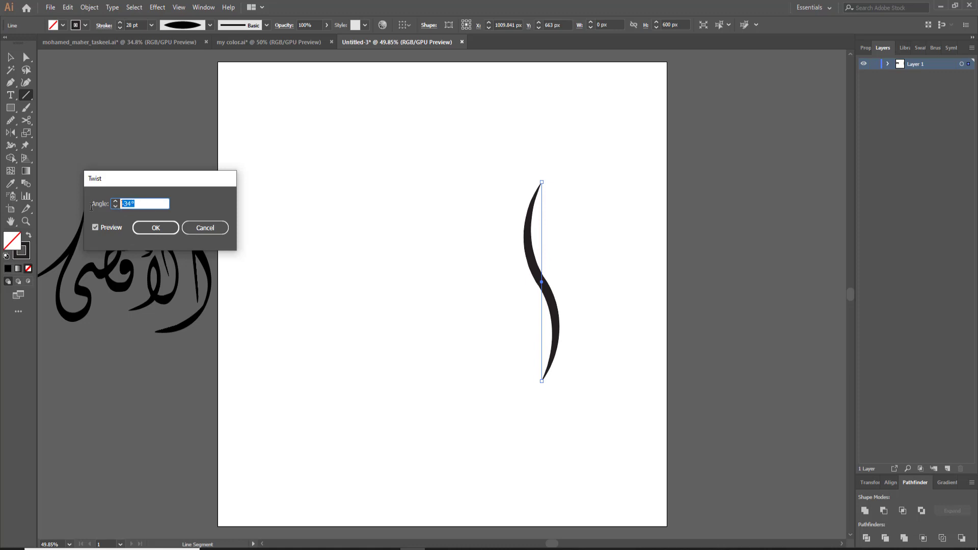
{"action": "type", "text": "0"}
- Adjust the twist angle to about -36° and confirm the effect
{"action": "left_click", "coordinate": [116, 203]}
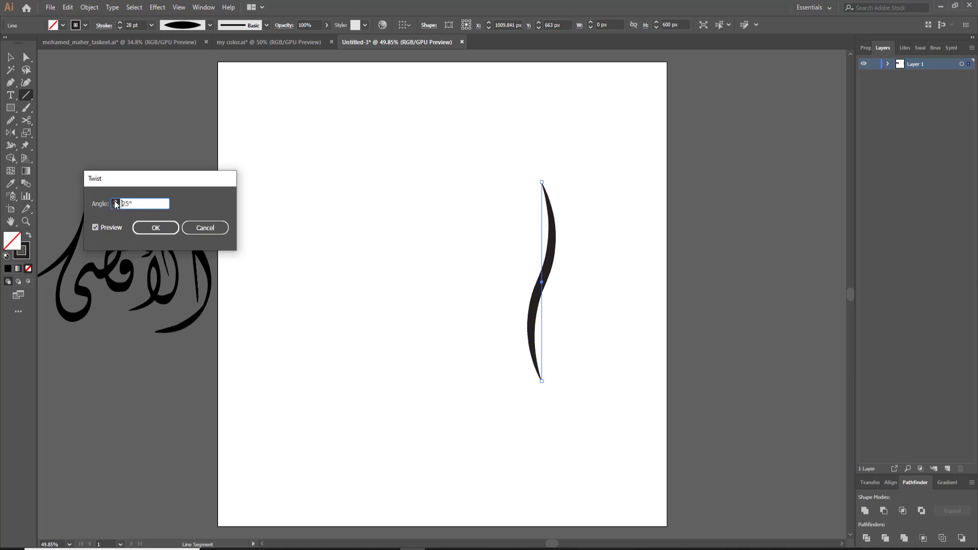
{"action": "left_click", "coordinate": [115, 203]}
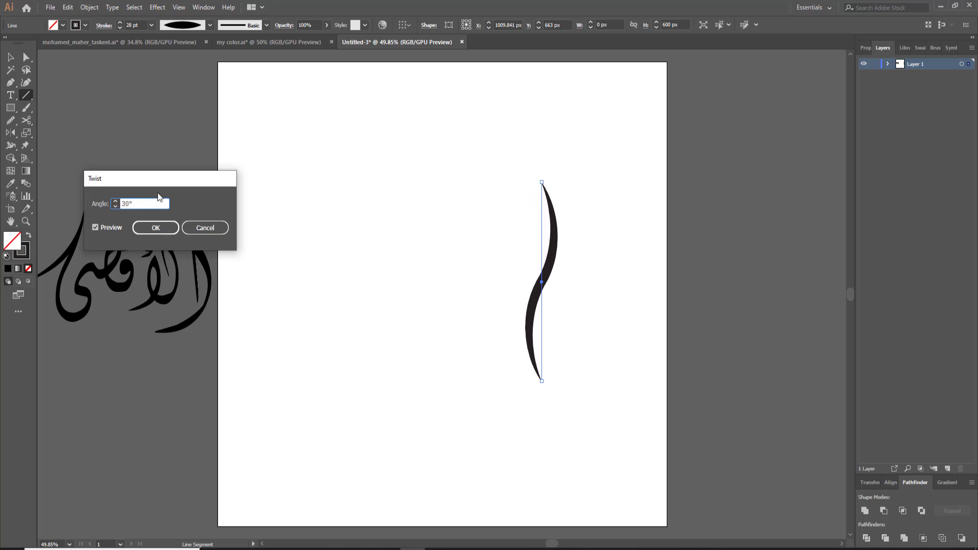
{"action": "left_click", "coordinate": [115, 207]}
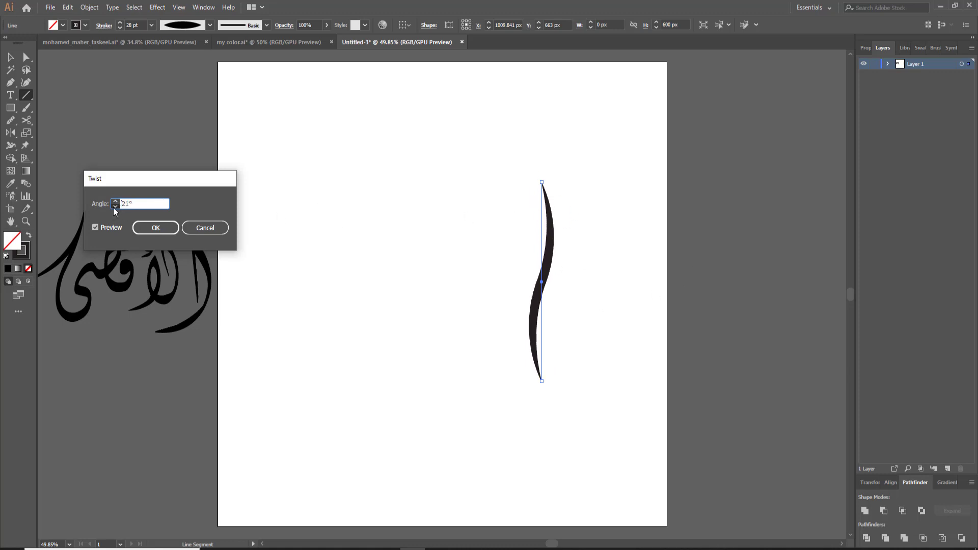
{"action": "left_click", "coordinate": [115, 208]}
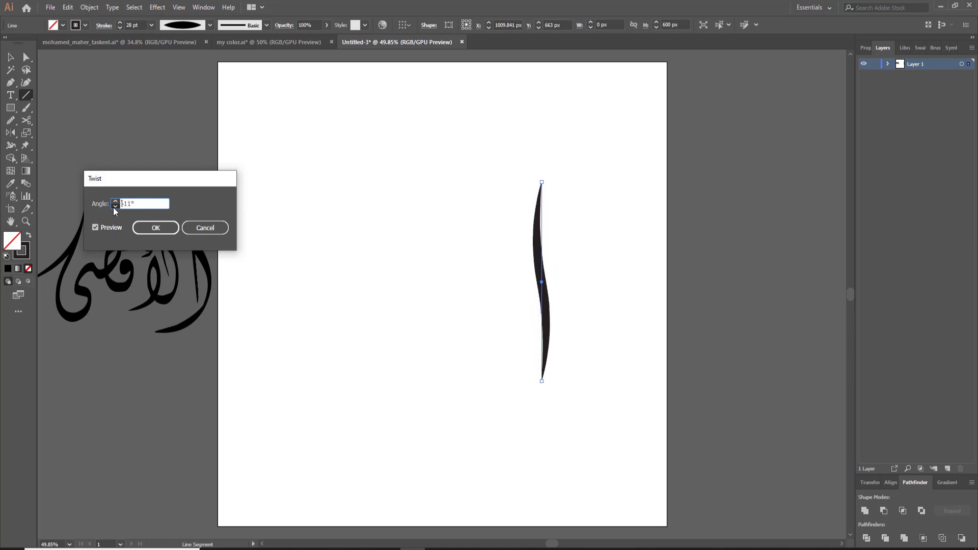
{"action": "left_click", "coordinate": [115, 207]}
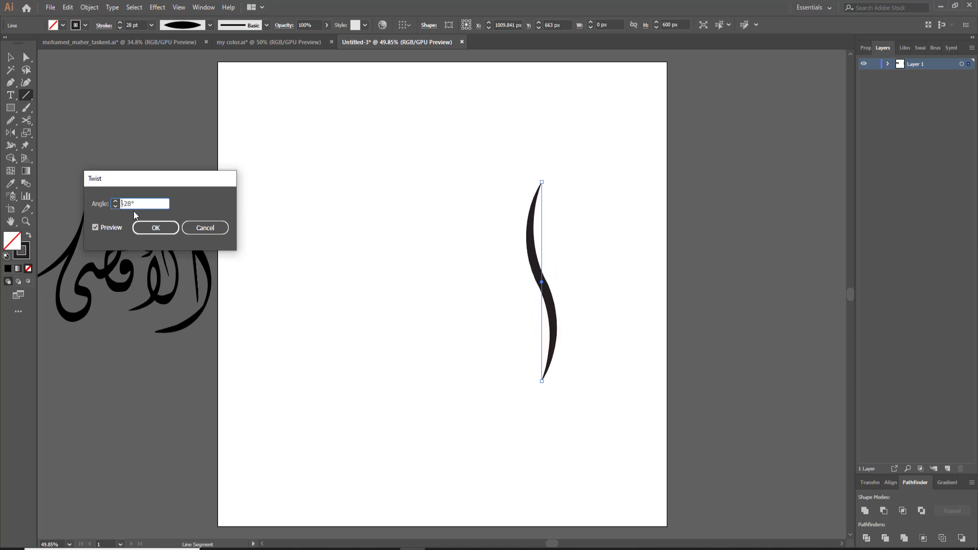
{"action": "key", "text": "shift+Down"}
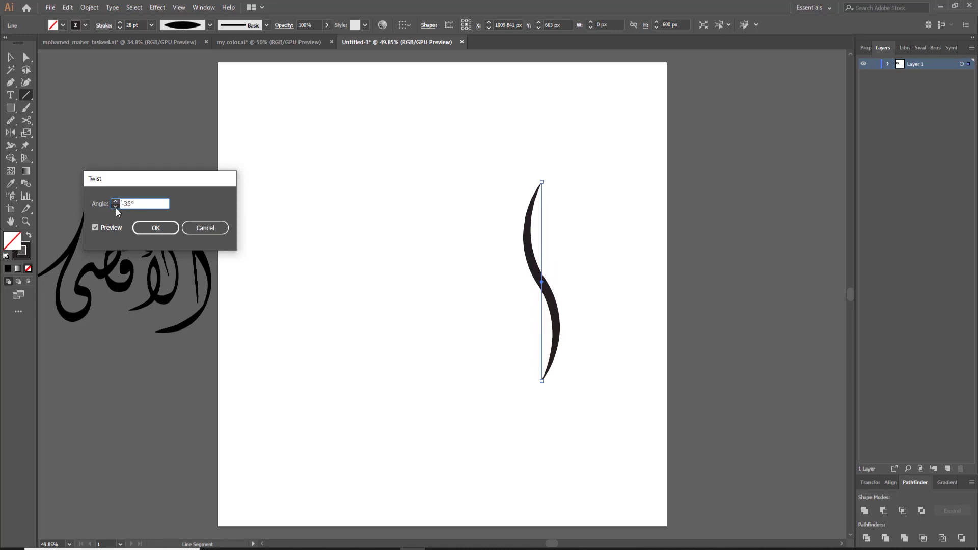
{"action": "left_click", "coordinate": [116, 201]}
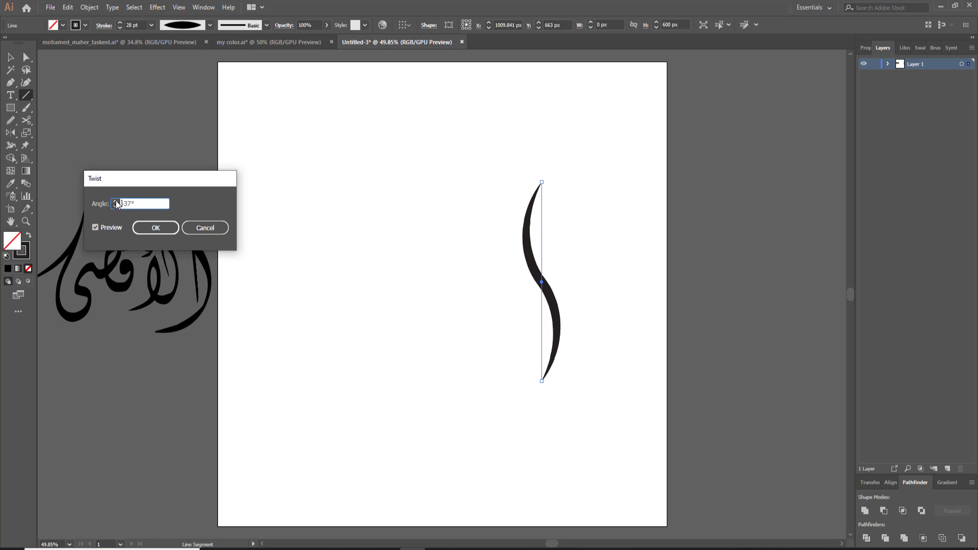
{"action": "left_click", "coordinate": [155, 228]}
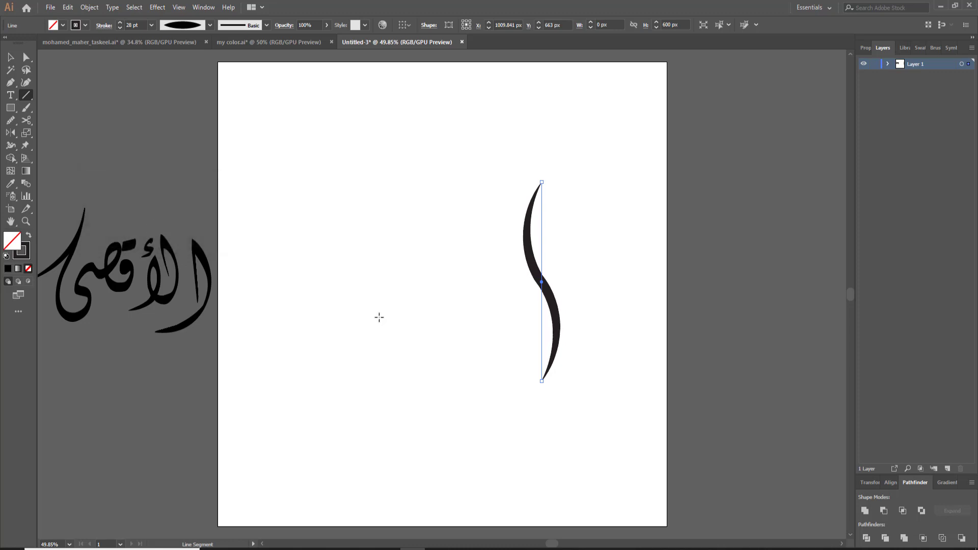
- Expand the twist appearance into a real path and zoom in on the S-curve
{"action": "left_click", "coordinate": [97, 9]}
{"action": "left_click", "coordinate": [136, 149]}
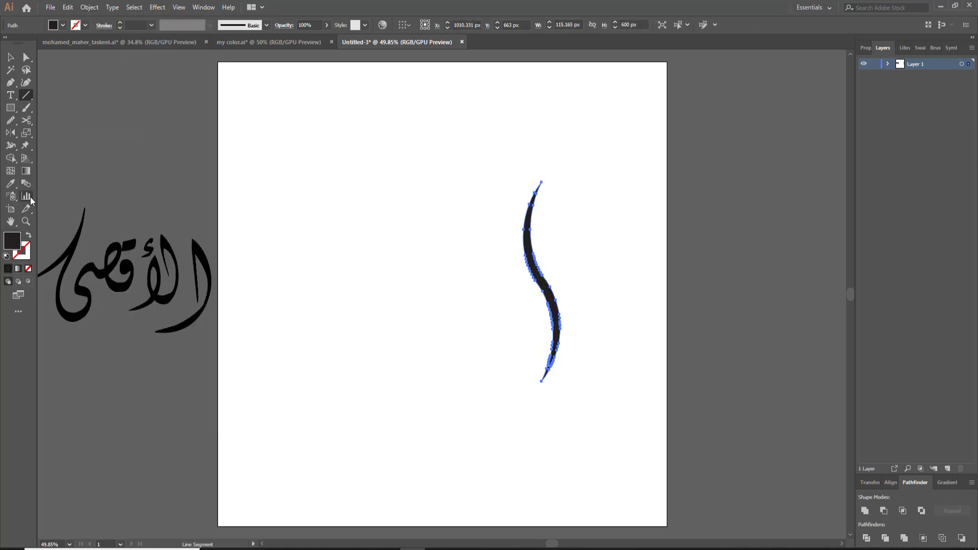
{"action": "left_click", "coordinate": [25, 221]}
{"action": "left_click", "coordinate": [579, 285]}
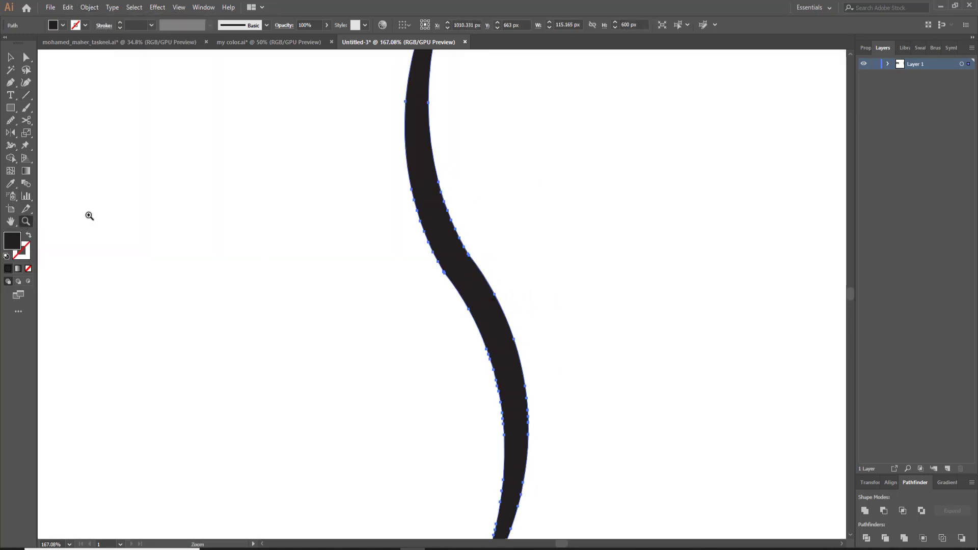
- Smooth the upper and middle sections of the S-curve with the Smooth tool
{"action": "left_click", "coordinate": [10, 120]}
{"action": "left_click_drag", "start_coordinate": [459, 236], "coordinate": [467, 312]}
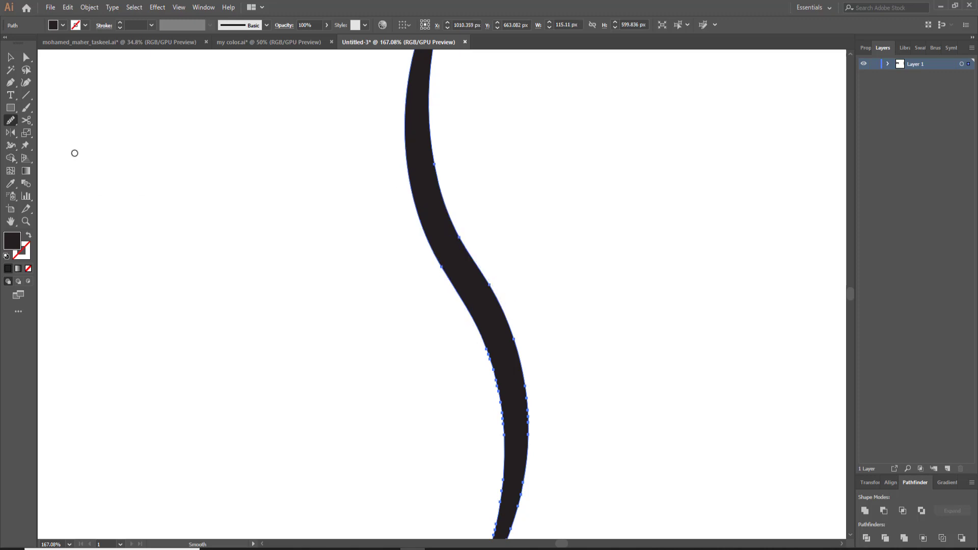
{"action": "left_click", "coordinate": [11, 120]}
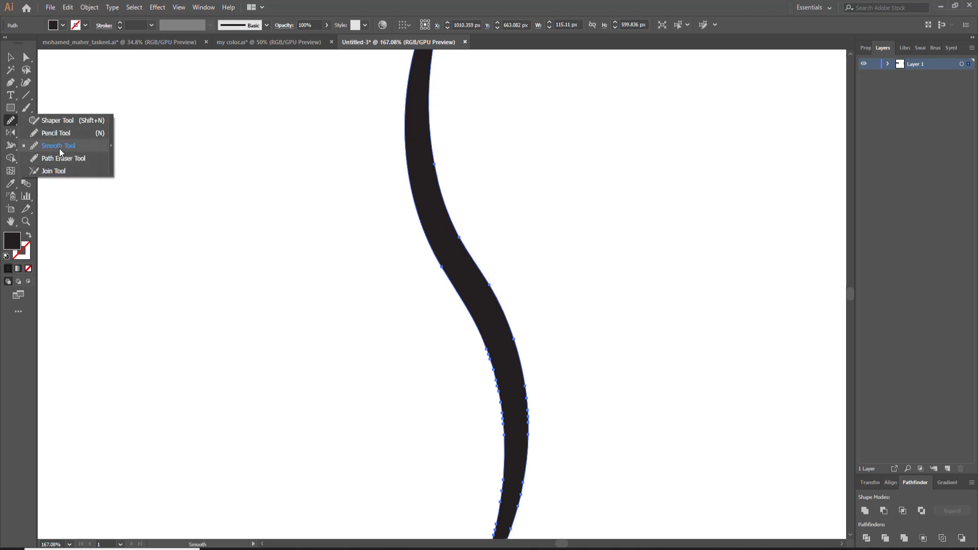
{"action": "left_click", "coordinate": [60, 146]}
{"action": "left_click_drag", "start_coordinate": [448, 234], "coordinate": [484, 351]}
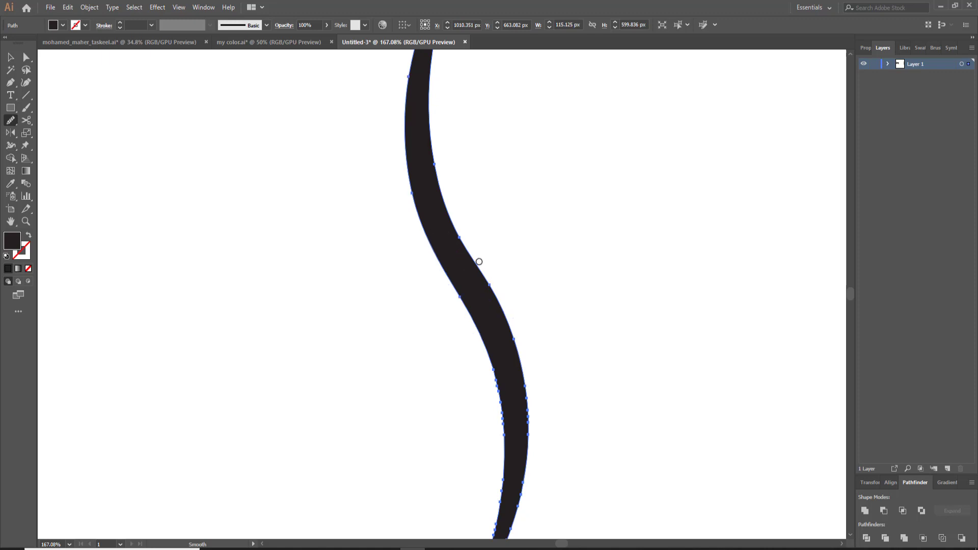
{"action": "mouse_move", "coordinate": [479, 262]}
{"action": "left_mouse_down"}
{"action": "mouse_move", "coordinate": [454, 225]}
{"action": "mouse_move", "coordinate": [520, 351]}
{"action": "mouse_move", "coordinate": [459, 227]}
{"action": "mouse_move", "coordinate": [502, 310]}
{"action": "left_mouse_up"}
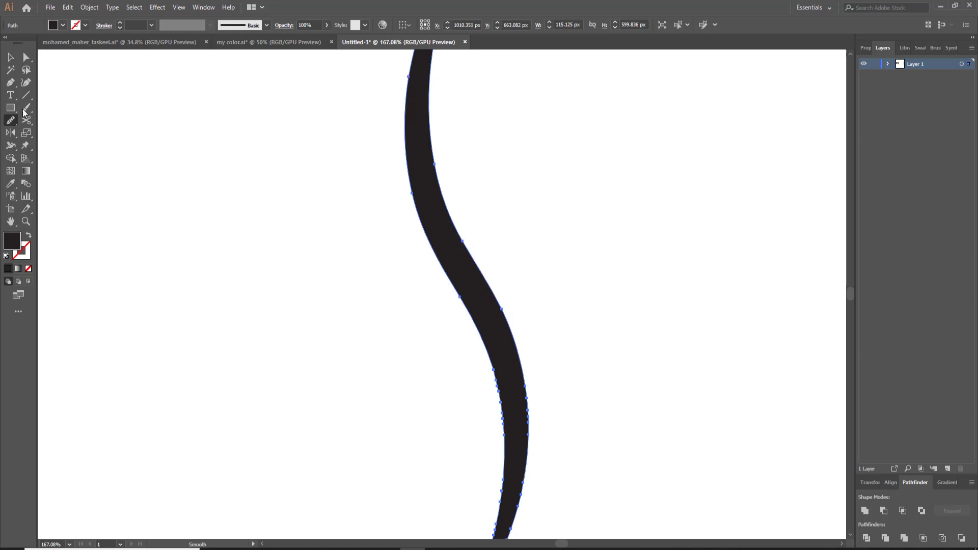
- Zoom out and duplicate the S-curve beside itself into three parallel curves
{"action": "left_click", "coordinate": [10, 57]}
{"action": "key", "text": "ctrl+0"}
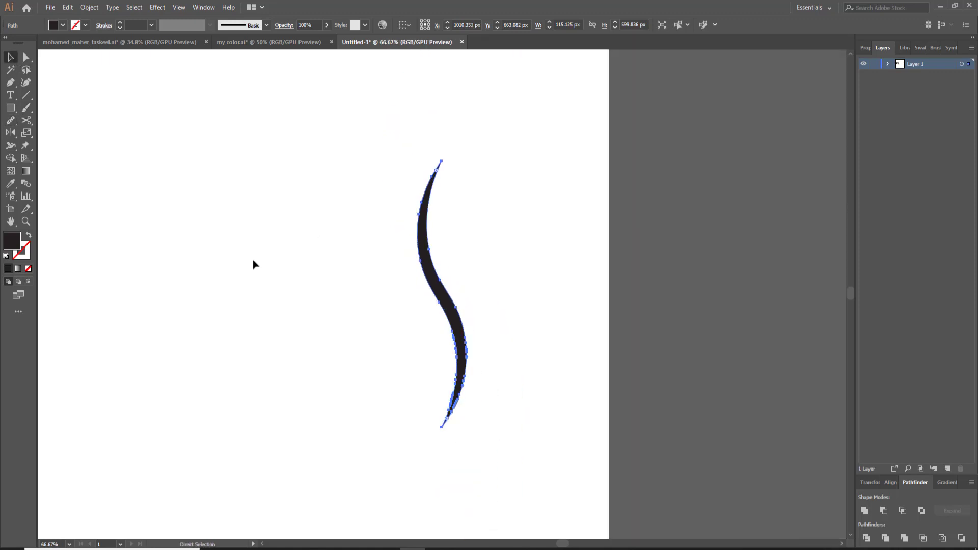
{"action": "key", "text": "v"}
{"action": "key", "text": "ctrl+minus"}
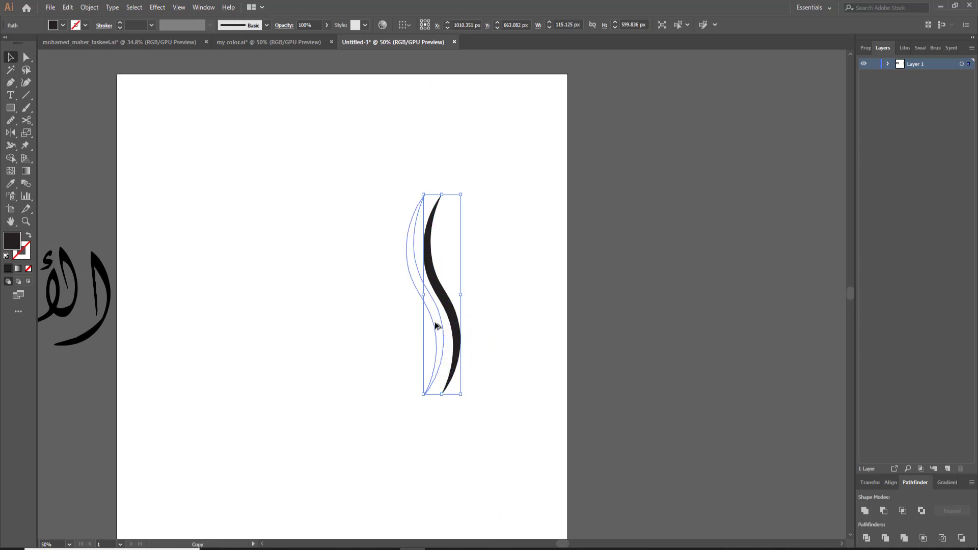
{"action": "left_click_drag", "start_coordinate": [453, 329], "coordinate": [403, 330]}
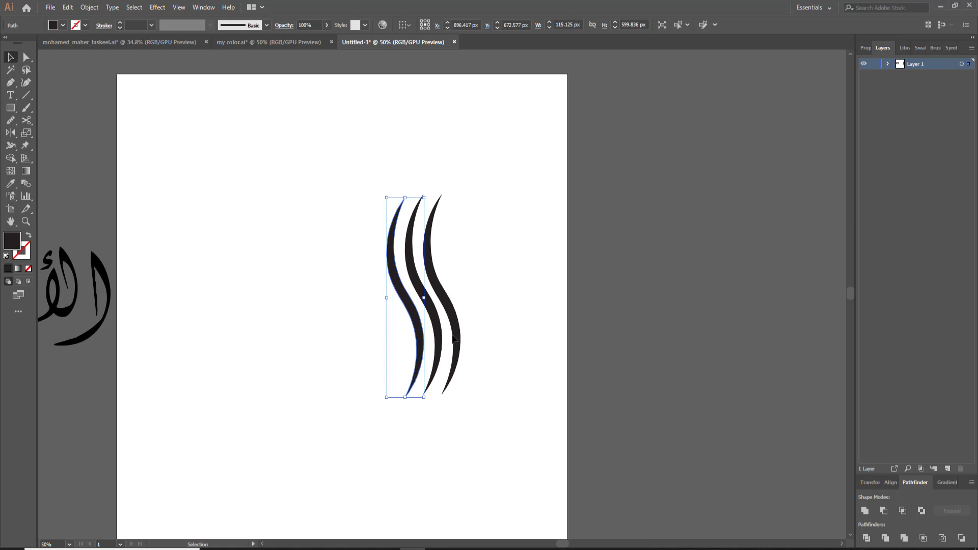
{"action": "left_click", "coordinate": [30, 224]}
- Delete the middle and right curves, keeping only the left curve selected
{"action": "left_click_drag", "start_coordinate": [465, 324], "coordinate": [553, 295]}
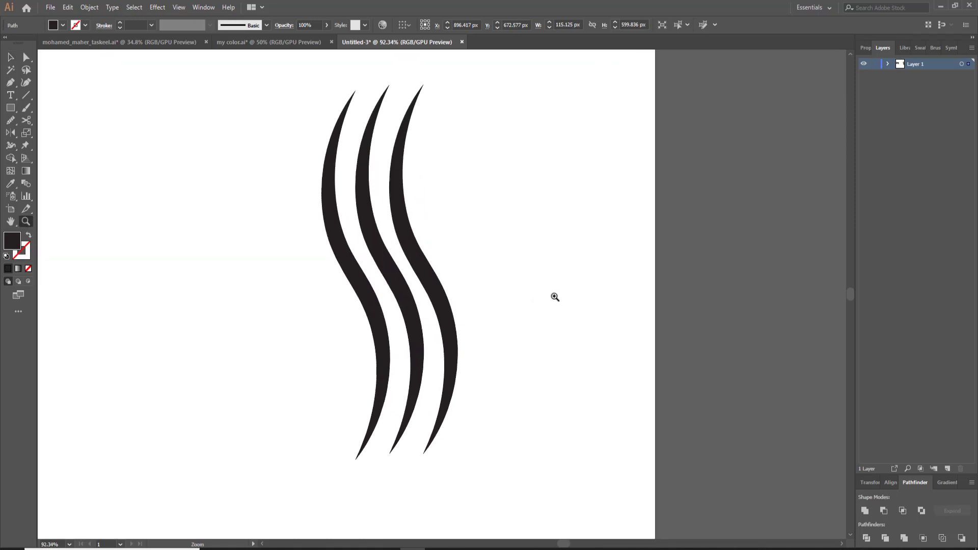
{"action": "scroll", "coordinate": [378, 294], "scroll_direction": "up", "scroll_amount": 1}
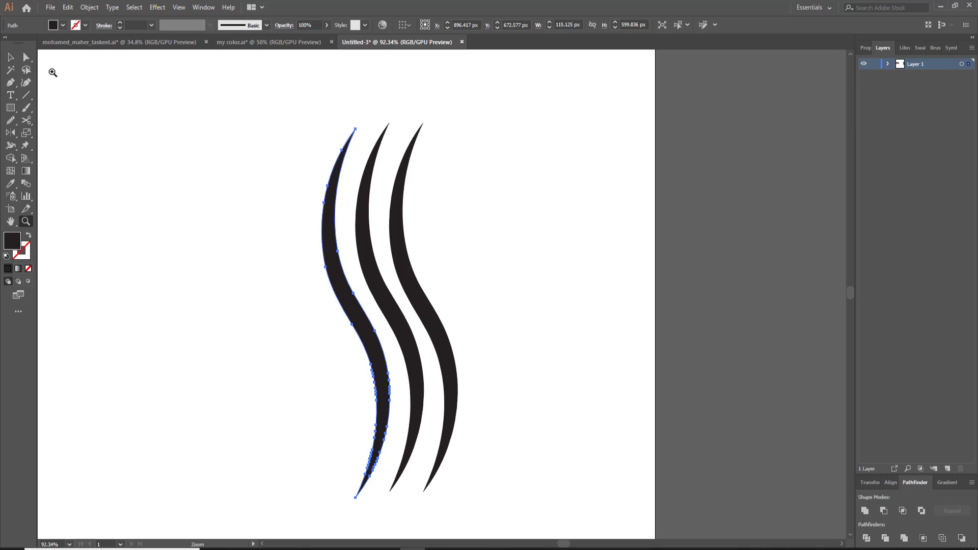
{"action": "left_click", "coordinate": [11, 57]}
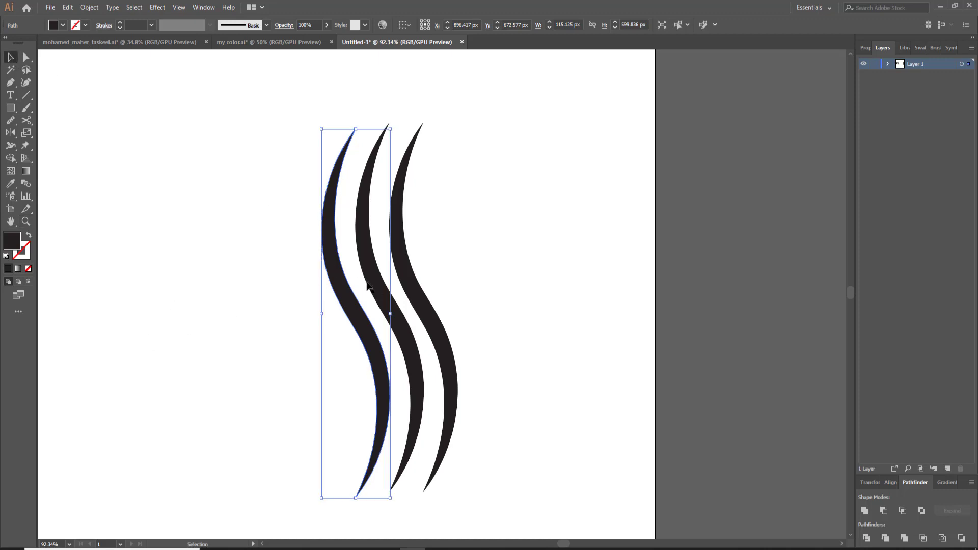
{"action": "left_click", "coordinate": [395, 340]}
{"action": "key", "text": "Delete"}
{"action": "left_click", "coordinate": [340, 158]}
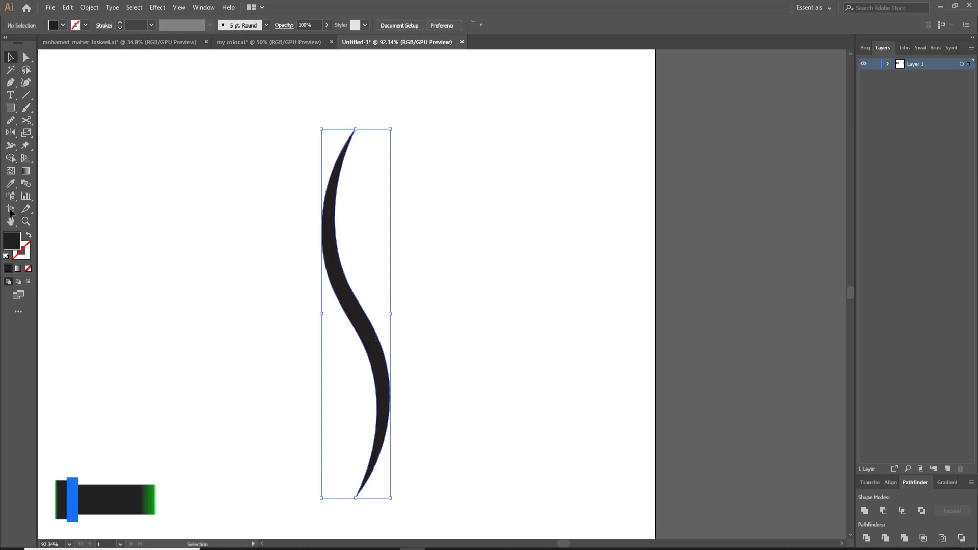
- Puppet-warp the curve with pins at top, middle and lower parts, bending it leftward
{"action": "left_click", "coordinate": [26, 145]}
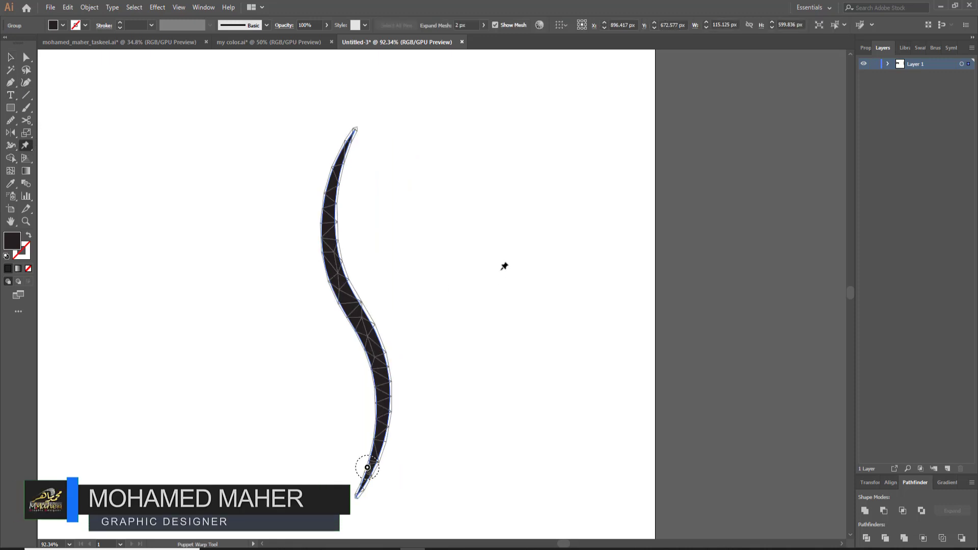
{"action": "left_click", "coordinate": [355, 132]}
{"action": "left_click", "coordinate": [351, 301]}
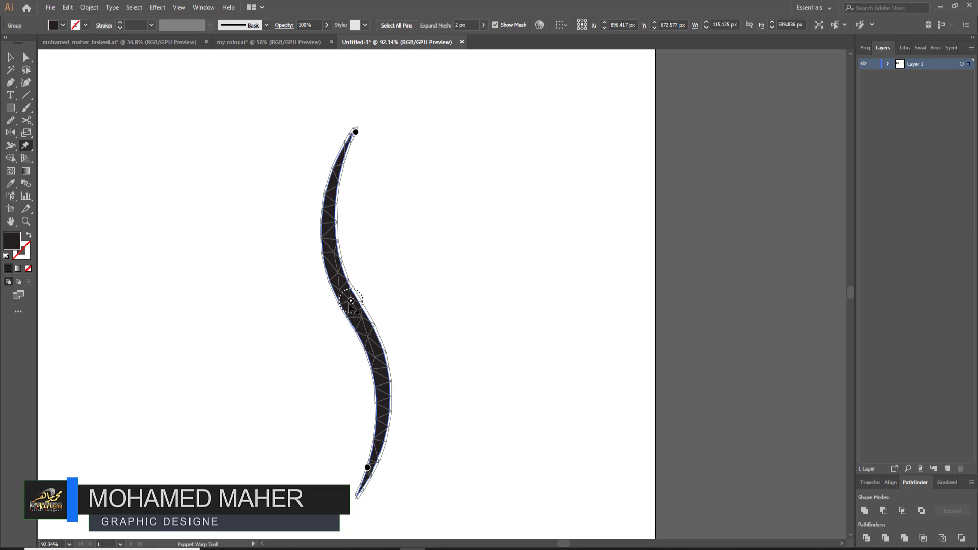
{"action": "left_click_drag", "start_coordinate": [351, 300], "coordinate": [334, 300]}
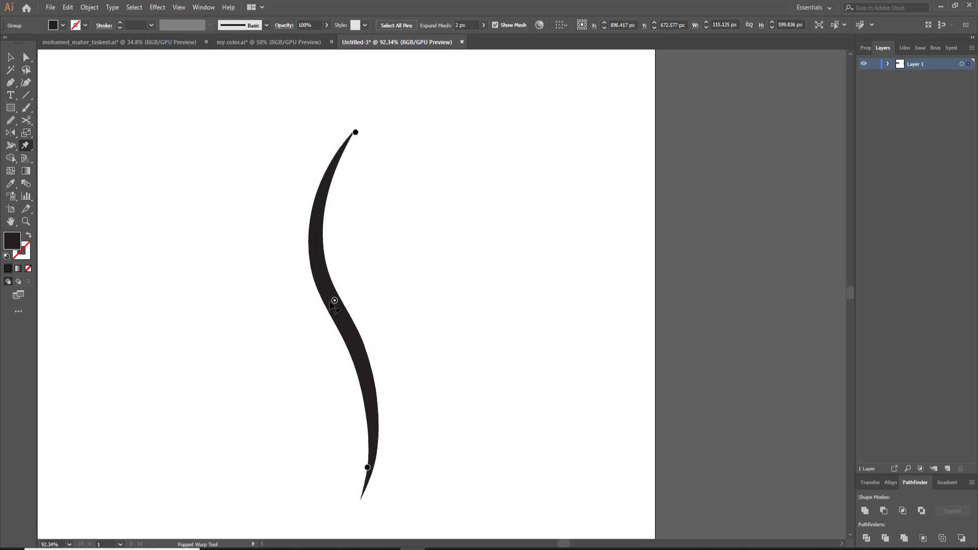
{"action": "left_click_drag", "start_coordinate": [372, 393], "coordinate": [380, 384]}
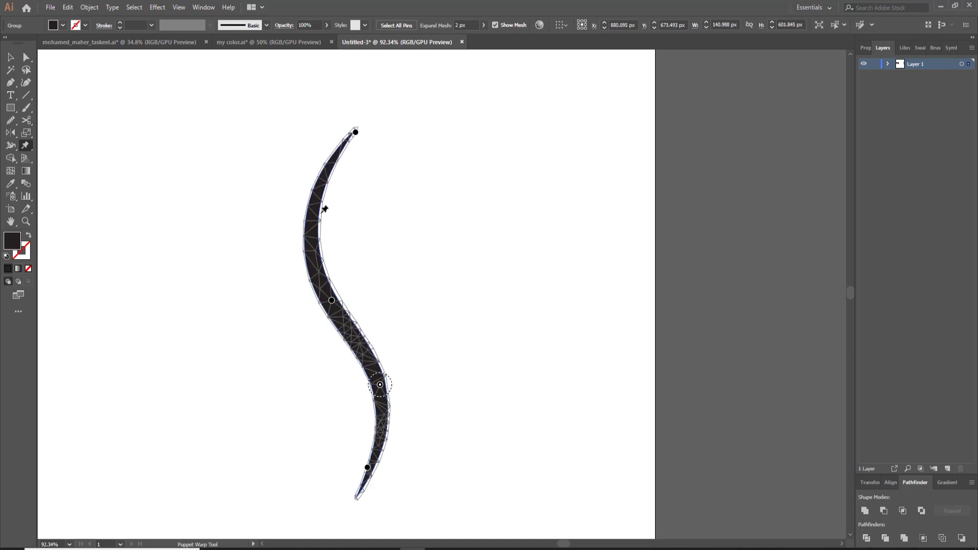
{"action": "left_click", "coordinate": [311, 211]}
{"action": "left_click_drag", "start_coordinate": [303, 210], "coordinate": [298, 212]}
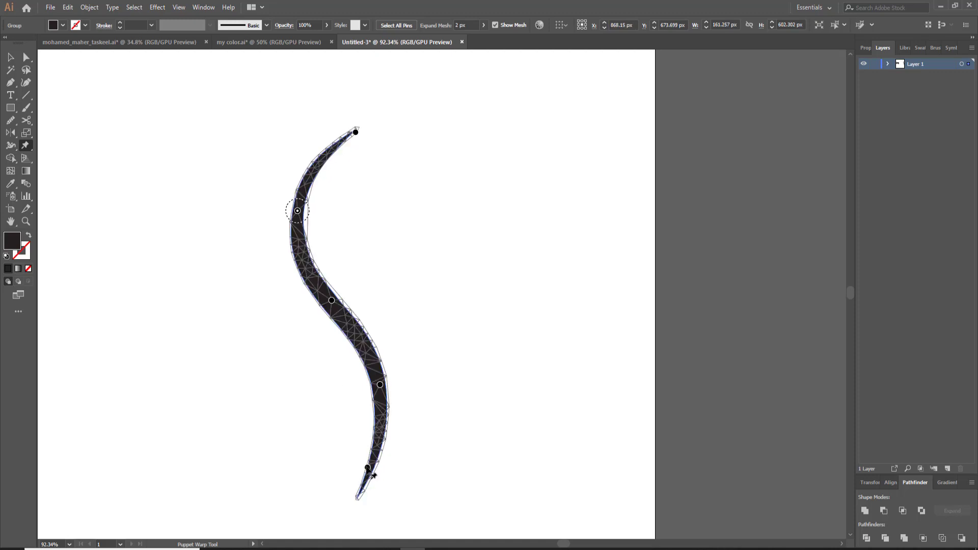
{"action": "left_click_drag", "start_coordinate": [368, 468], "coordinate": [361, 471]}
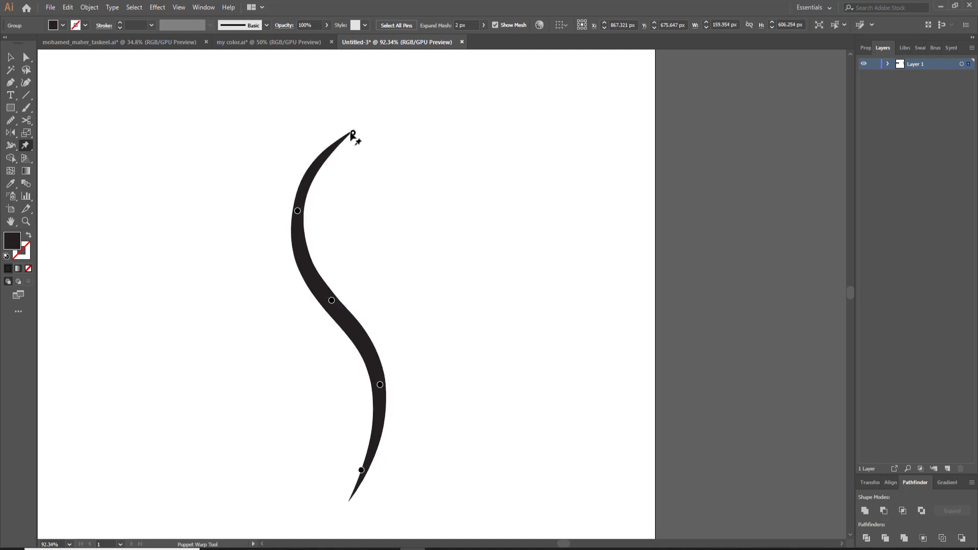
{"action": "left_click_drag", "start_coordinate": [353, 133], "coordinate": [356, 133]}
{"action": "left_click_drag", "start_coordinate": [298, 214], "coordinate": [300, 213]}
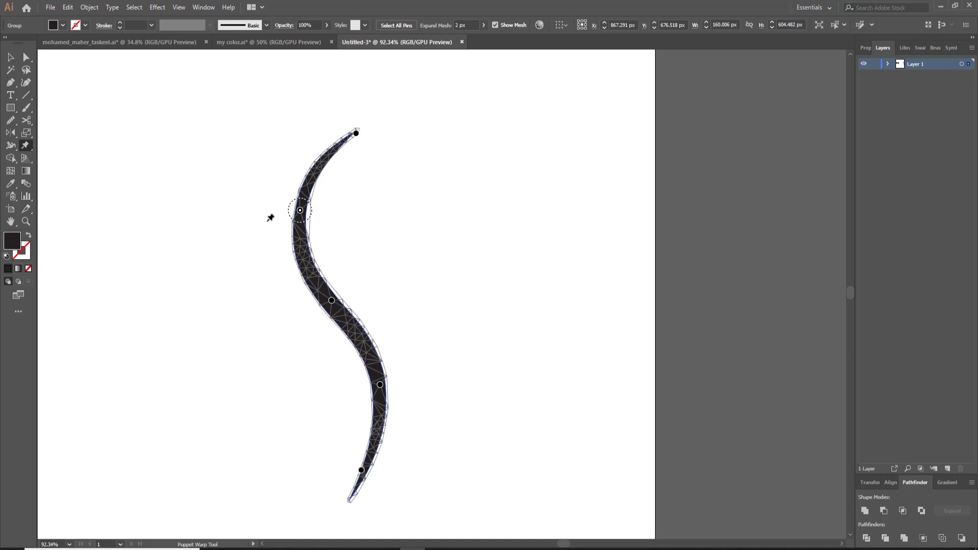
- Smooth the left edge of the upper curve and deselect it
{"action": "left_click", "coordinate": [10, 58]}
{"action": "left_click", "coordinate": [10, 120]}
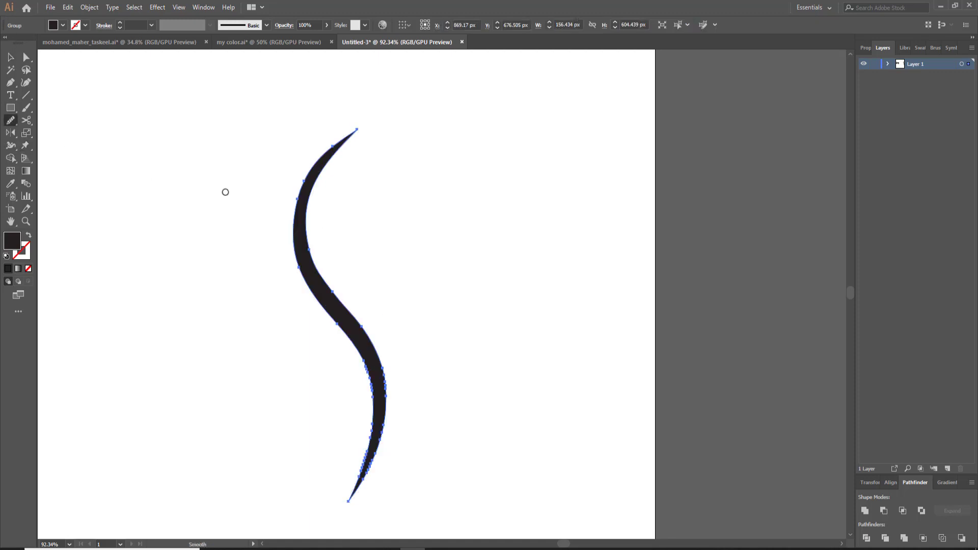
{"action": "left_click_drag", "start_coordinate": [307, 180], "coordinate": [313, 185]}
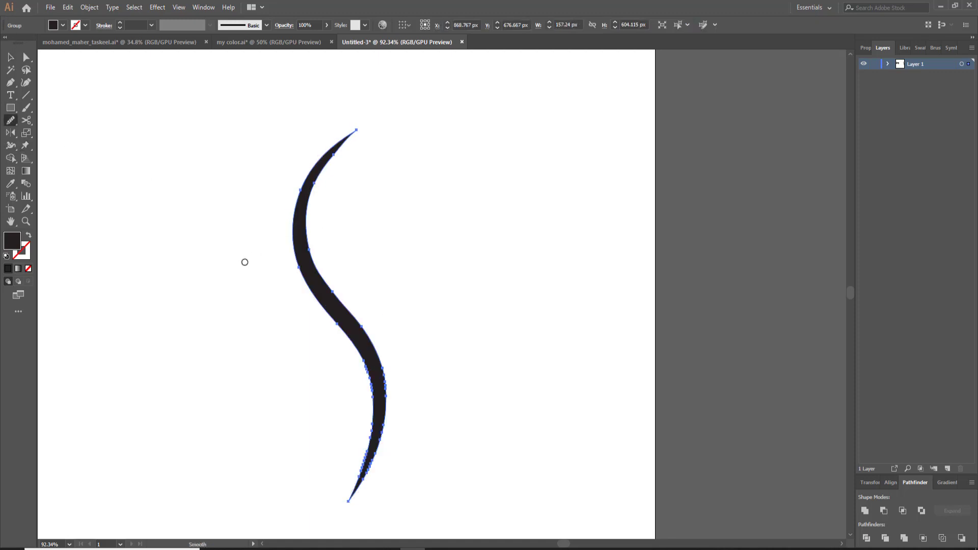
{"action": "left_click", "coordinate": [10, 58]}
{"action": "left_click", "coordinate": [140, 222]}
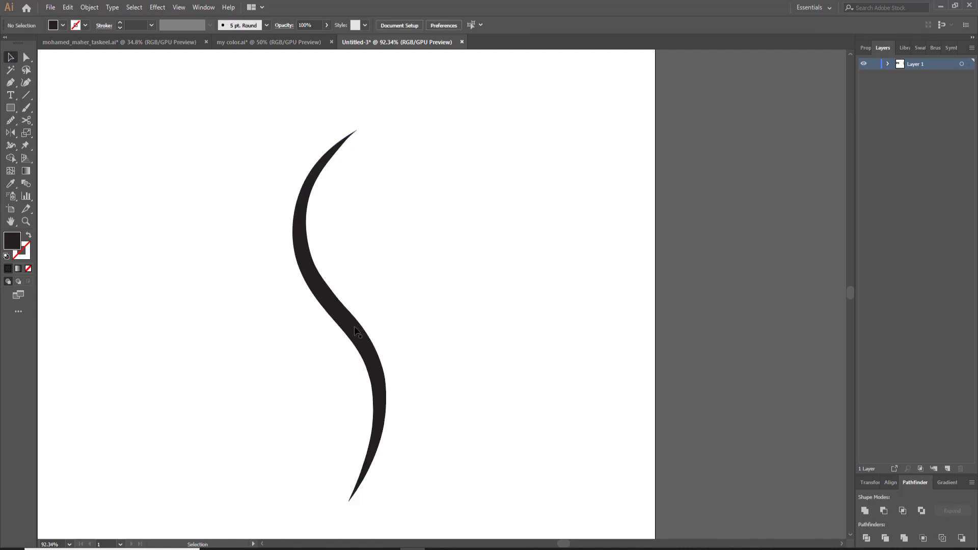
- Duplicate the curve into two copies and tilt the middle one slightly clockwise
{"action": "mouse_move", "coordinate": [357, 331]}
{"action": "left_mouse_down"}
{"action": "mouse_move", "coordinate": [403, 321]}
{"action": "mouse_move", "coordinate": [467, 324]}
{"action": "left_mouse_up"}
{"action": "left_click_drag", "start_coordinate": [426, 389], "coordinate": [417, 391]}
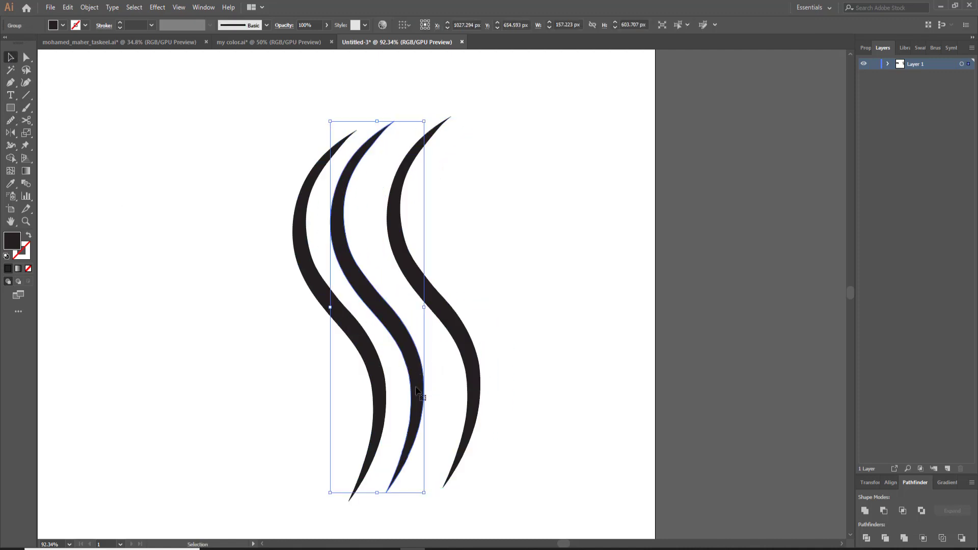
{"action": "left_click_drag", "start_coordinate": [425, 498], "coordinate": [421, 506]}
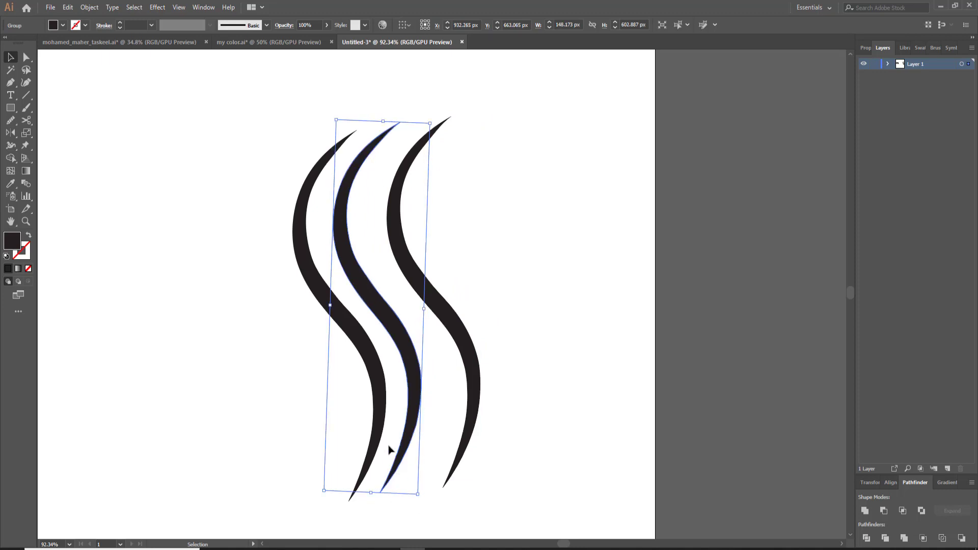
- Puppet-warp the left curve, bending its lower half, tail and top
{"action": "left_click", "coordinate": [383, 414]}
{"action": "left_click", "coordinate": [25, 145]}
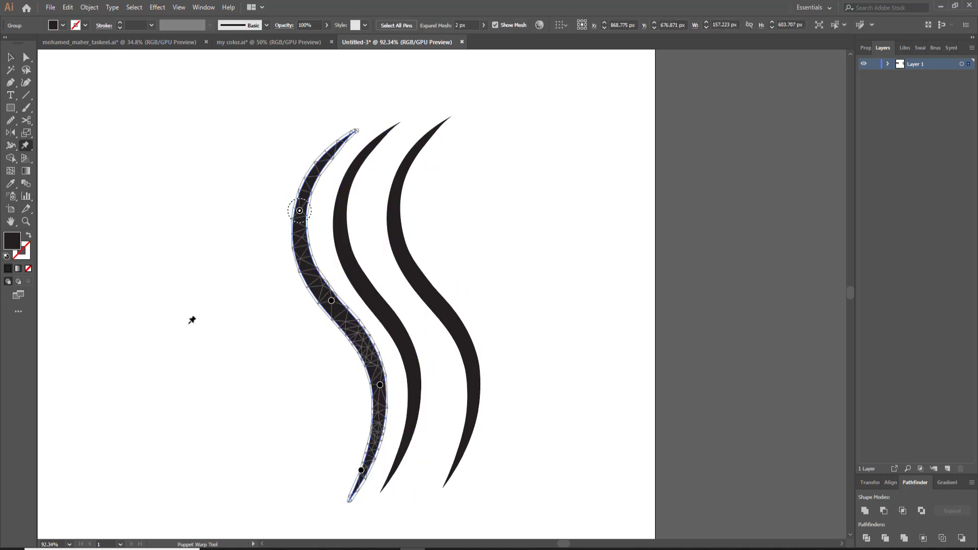
{"action": "left_click_drag", "start_coordinate": [380, 385], "coordinate": [389, 391]}
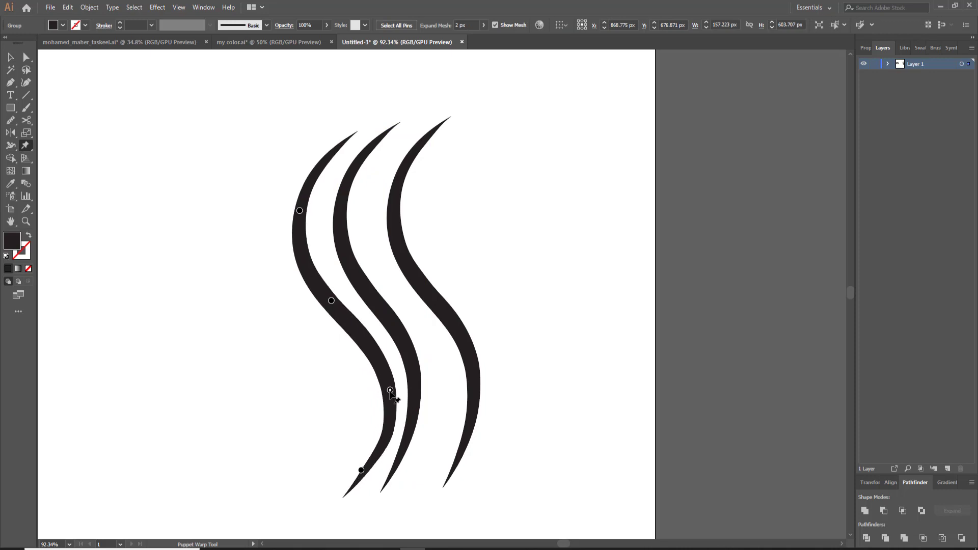
{"action": "left_click_drag", "start_coordinate": [361, 470], "coordinate": [371, 465]}
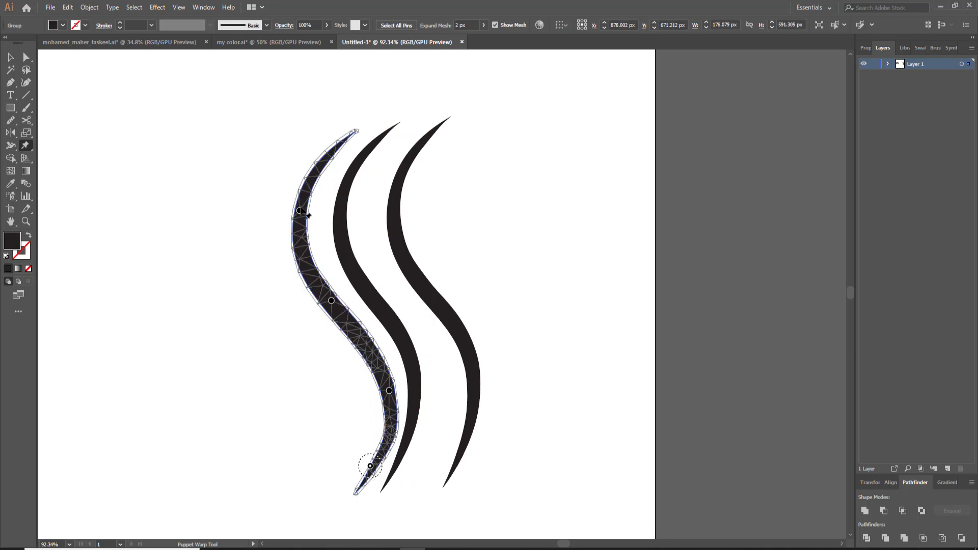
{"action": "left_click_drag", "start_coordinate": [300, 211], "coordinate": [307, 205]}
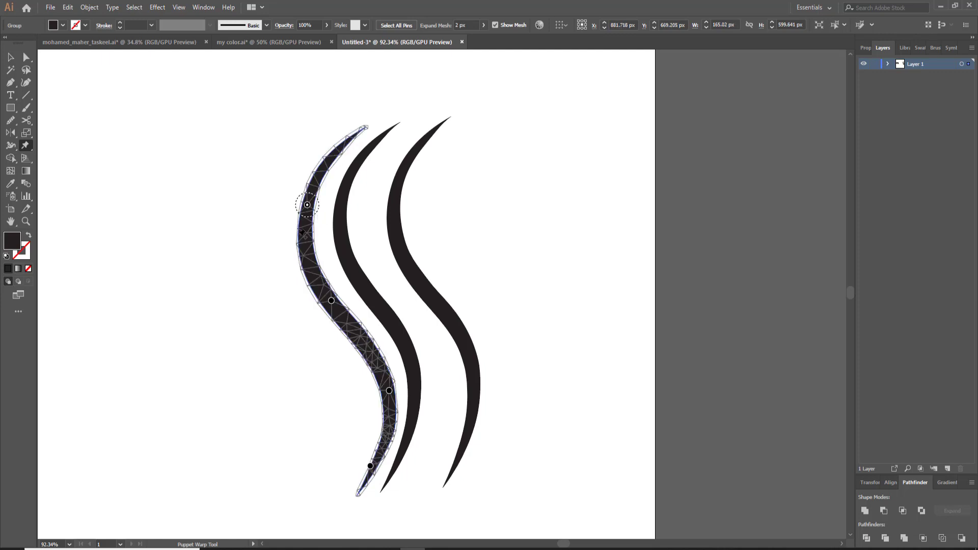
- Shift the rightmost curve left, enlarge it from its corner and move it down
{"action": "left_click", "coordinate": [11, 58]}
{"action": "left_click_drag", "start_coordinate": [395, 250], "coordinate": [378, 248]}
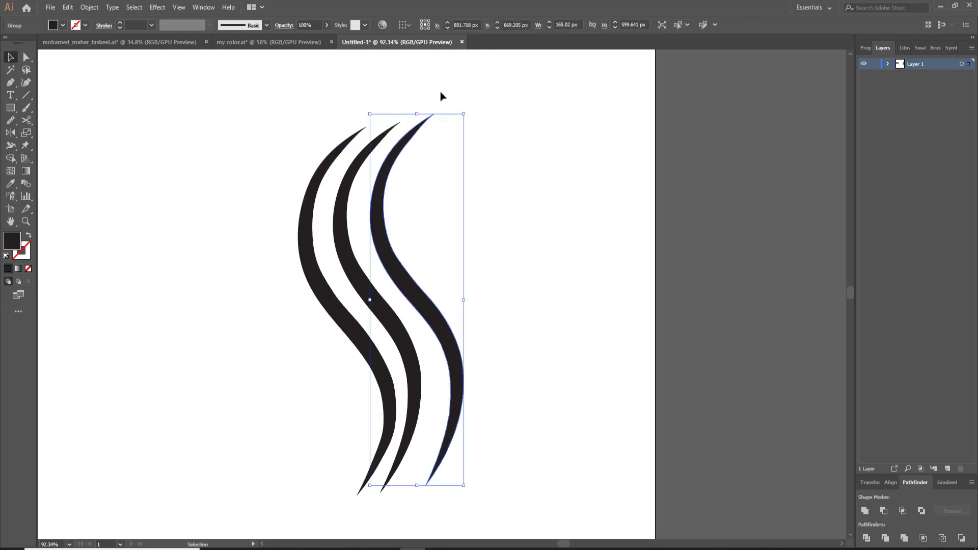
{"action": "left_click_drag", "start_coordinate": [462, 113], "coordinate": [480, 89]}
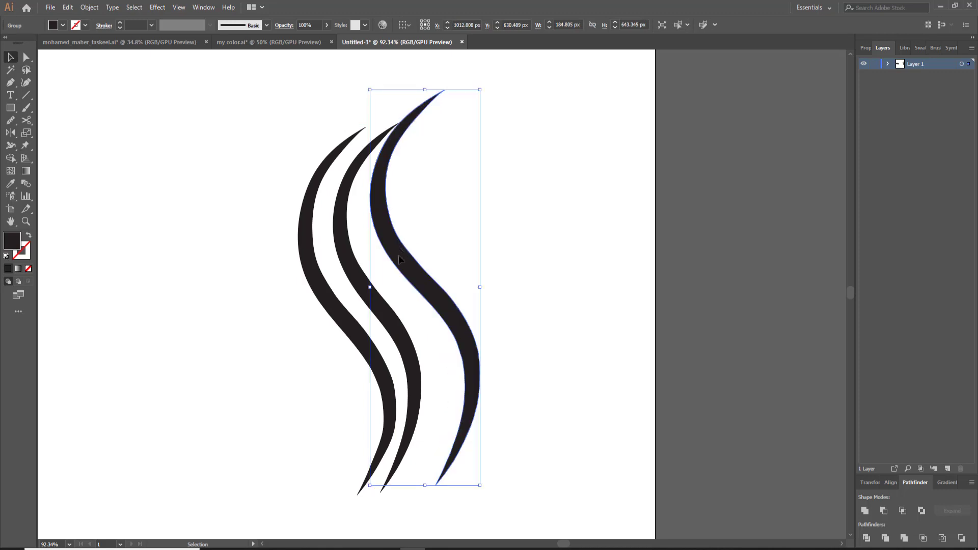
{"action": "left_click_drag", "start_coordinate": [398, 255], "coordinate": [394, 267]}
- Smooth the upper outline of the left curve, then deselect
{"action": "left_click", "coordinate": [308, 245]}
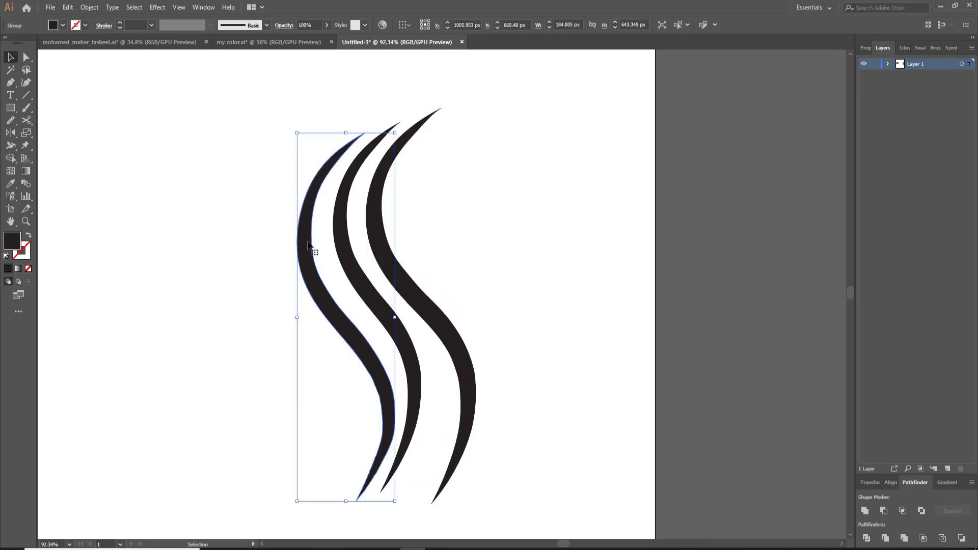
{"action": "left_click", "coordinate": [10, 120]}
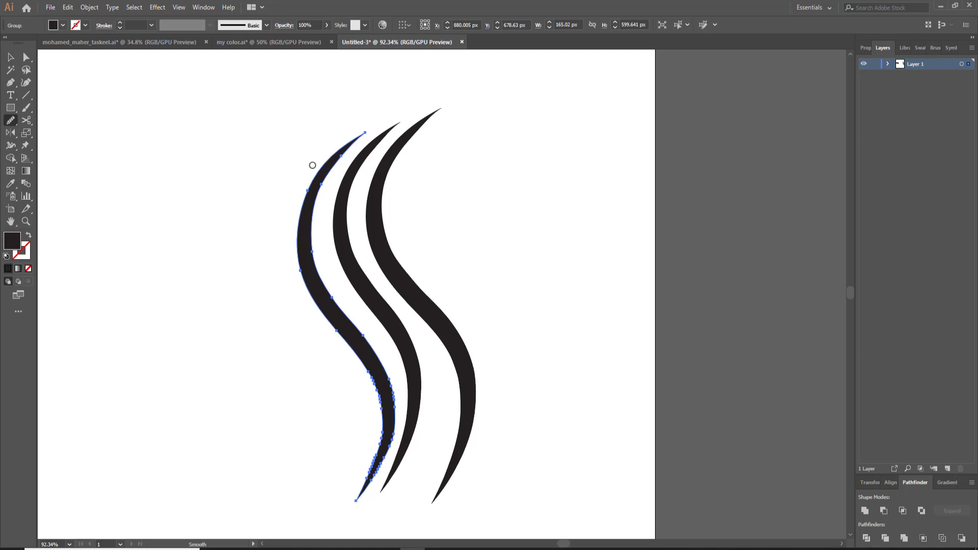
{"action": "mouse_move", "coordinate": [297, 217]}
{"action": "left_mouse_down"}
{"action": "mouse_move", "coordinate": [311, 195]}
{"action": "mouse_move", "coordinate": [332, 305]}
{"action": "left_mouse_up"}
{"action": "left_click", "coordinate": [11, 57]}
{"action": "left_click", "coordinate": [412, 332]}
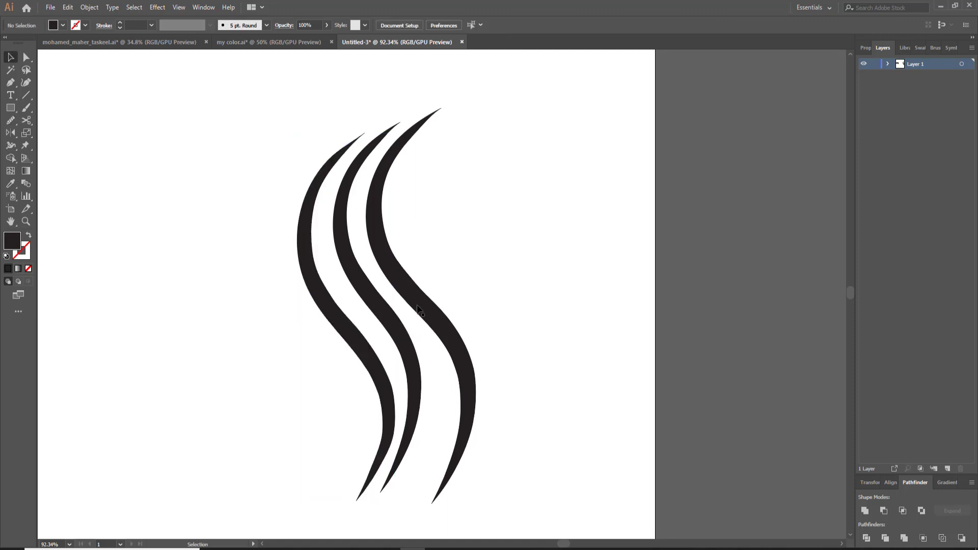
- Select all three curves, nudge them right and down, and pan the view
{"action": "left_click", "coordinate": [415, 305]}
{"action": "key", "text": "ctrl+g"}
{"action": "mouse_move", "coordinate": [209, 273]}
{"action": "left_mouse_down"}
{"action": "mouse_move", "coordinate": [473, 504]}
{"action": "mouse_move", "coordinate": [499, 504]}
{"action": "left_mouse_up"}
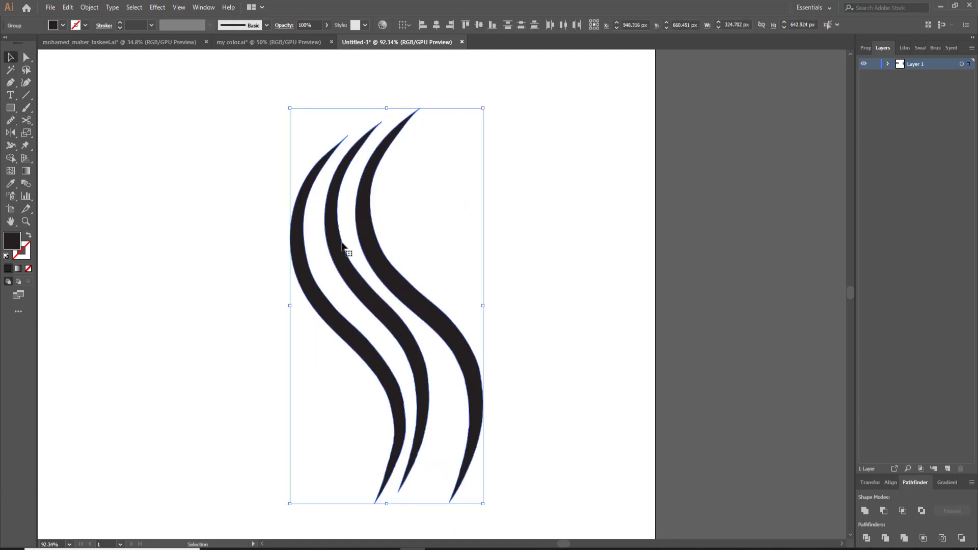
{"action": "left_click_drag", "start_coordinate": [342, 245], "coordinate": [332, 253]}
{"action": "left_click", "coordinate": [467, 225]}
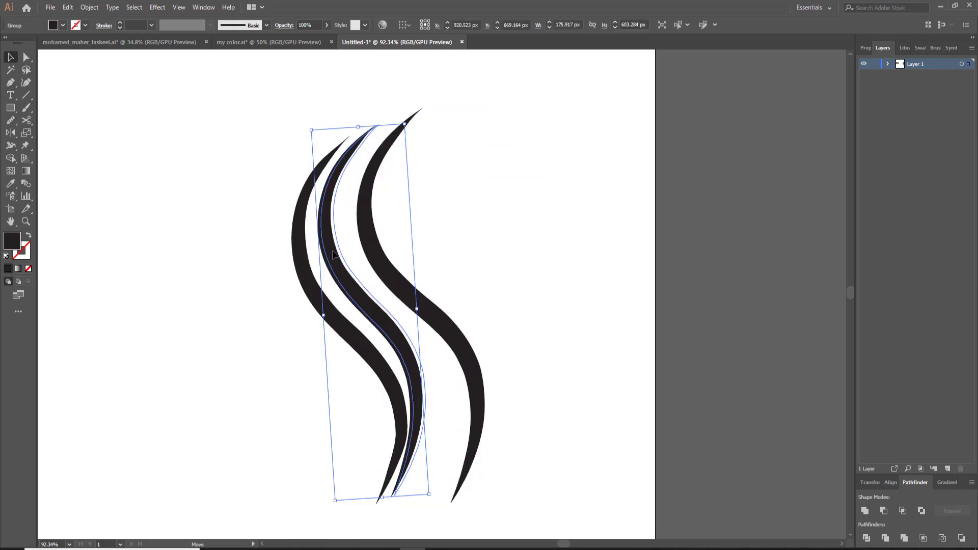
{"action": "left_click", "coordinate": [444, 331]}
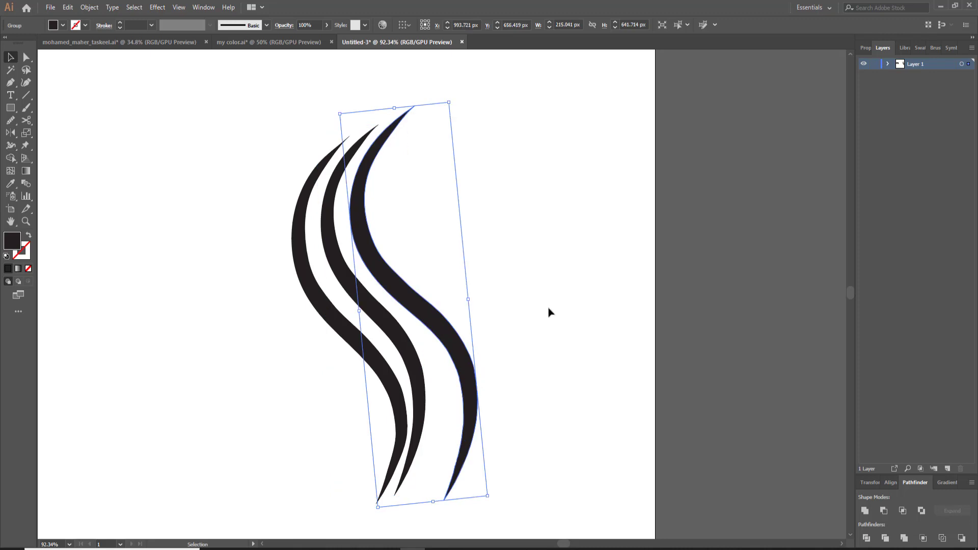
{"action": "left_click", "coordinate": [549, 312]}
{"action": "left_click_drag", "start_coordinate": [300, 339], "coordinate": [499, 316]}
- Convert the Arabic text to outlines and ungroup the letters
{"action": "key", "text": "ctrl+minus"}
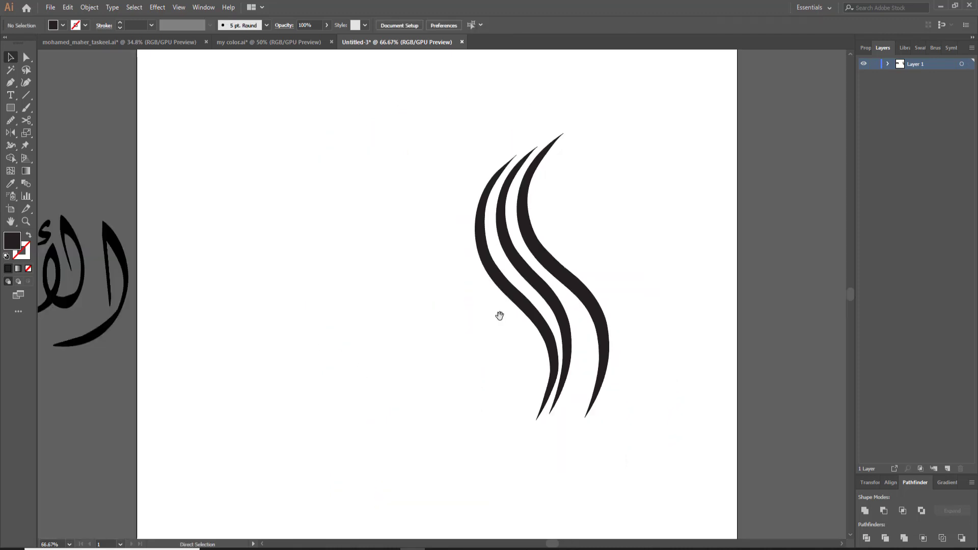
{"action": "key", "text": "ctrl+minus"}
{"action": "key", "text": "ctrl+minus"}
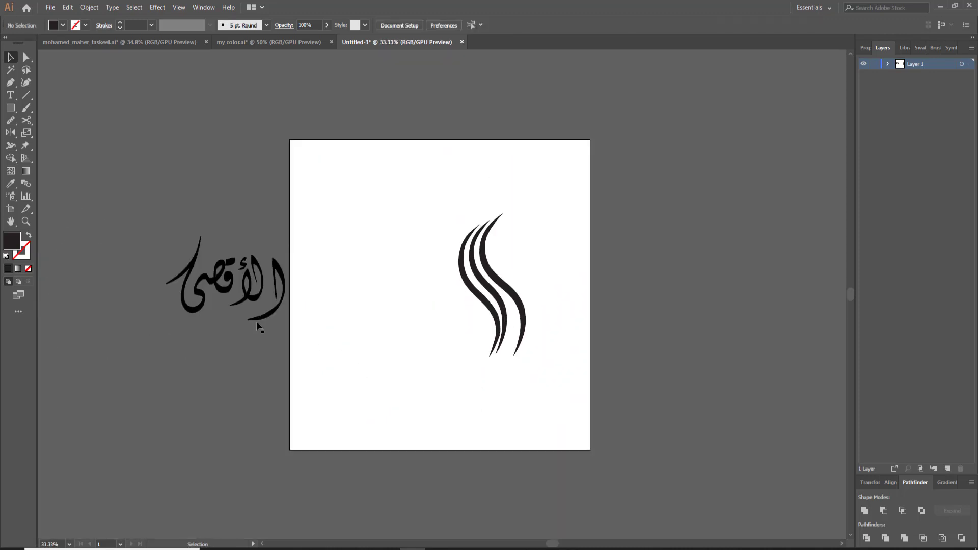
{"action": "right_click", "coordinate": [255, 301]}
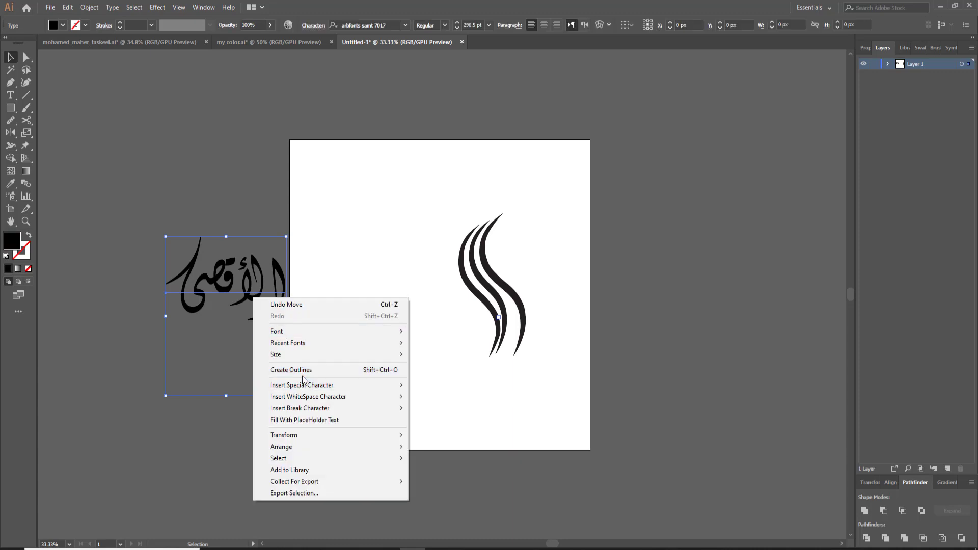
{"action": "left_click", "coordinate": [285, 370]}
{"action": "right_click", "coordinate": [271, 302]}
{"action": "left_click", "coordinate": [290, 385]}
{"action": "left_click", "coordinate": [276, 246]}
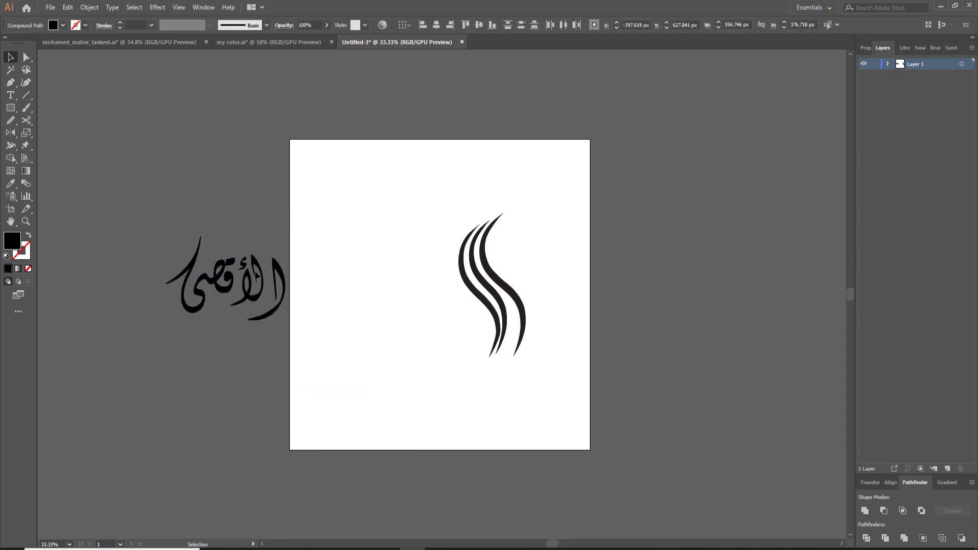
- Move the ال part below and place قصى on the artboard beside the curves
{"action": "left_click", "coordinate": [250, 322]}
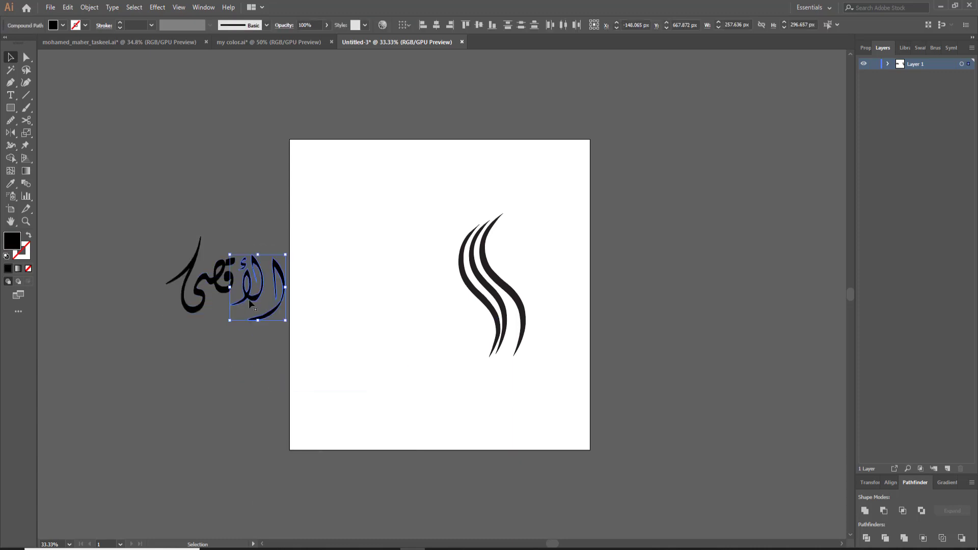
{"action": "left_click_drag", "start_coordinate": [253, 301], "coordinate": [222, 408]}
{"action": "left_click", "coordinate": [228, 299]}
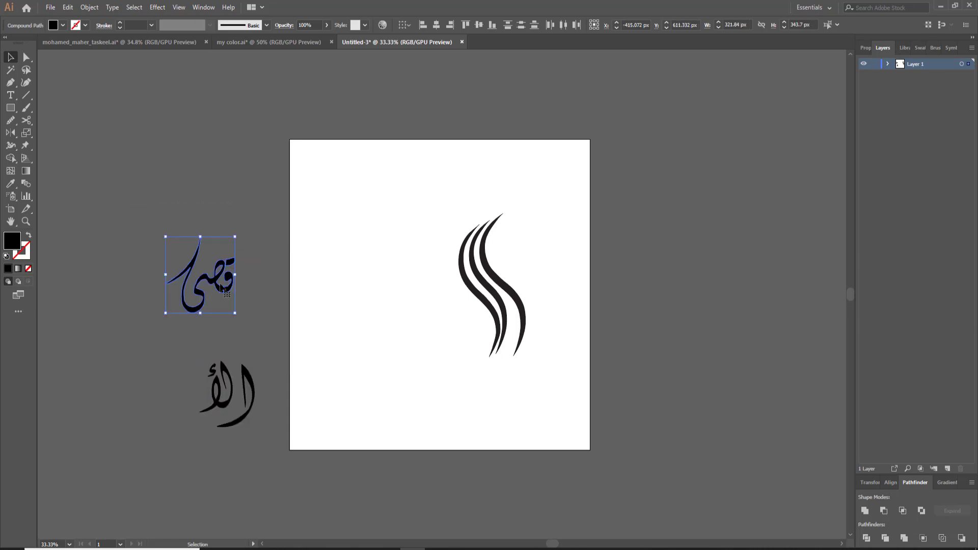
{"action": "left_click_drag", "start_coordinate": [218, 286], "coordinate": [463, 334]}
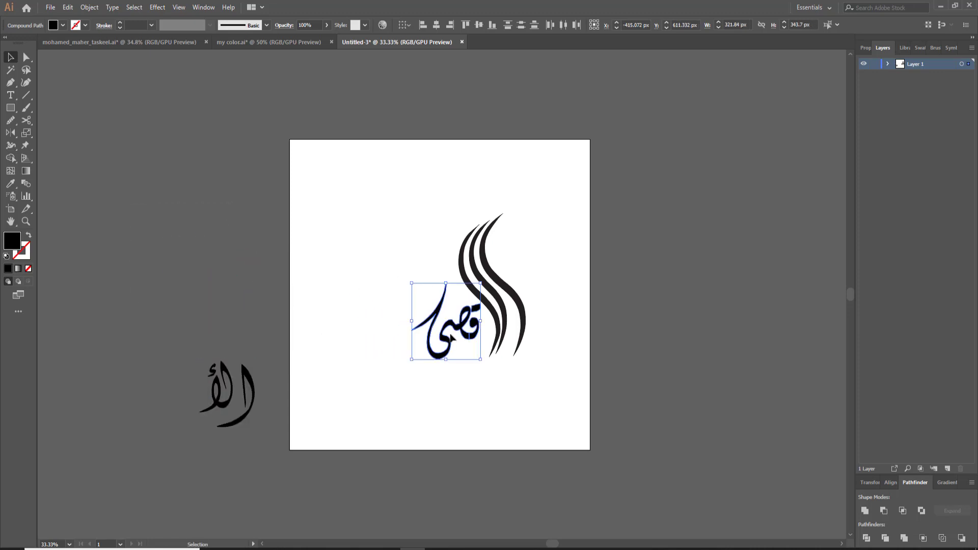
- Enlarge قصى against the curves and release its compound path
{"action": "left_click", "coordinate": [26, 222]}
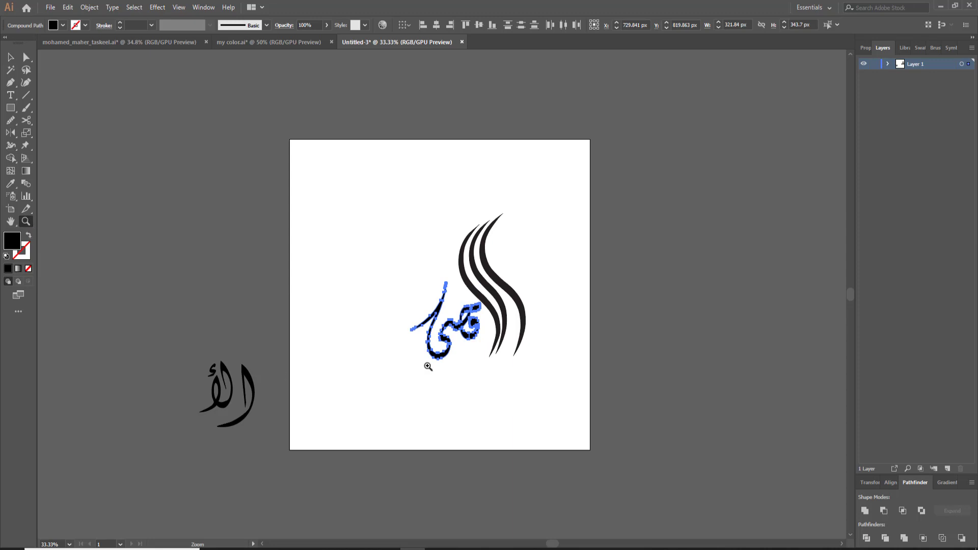
{"action": "left_click_drag", "start_coordinate": [428, 366], "coordinate": [545, 334]}
{"action": "left_click_drag", "start_coordinate": [497, 362], "coordinate": [358, 421]}
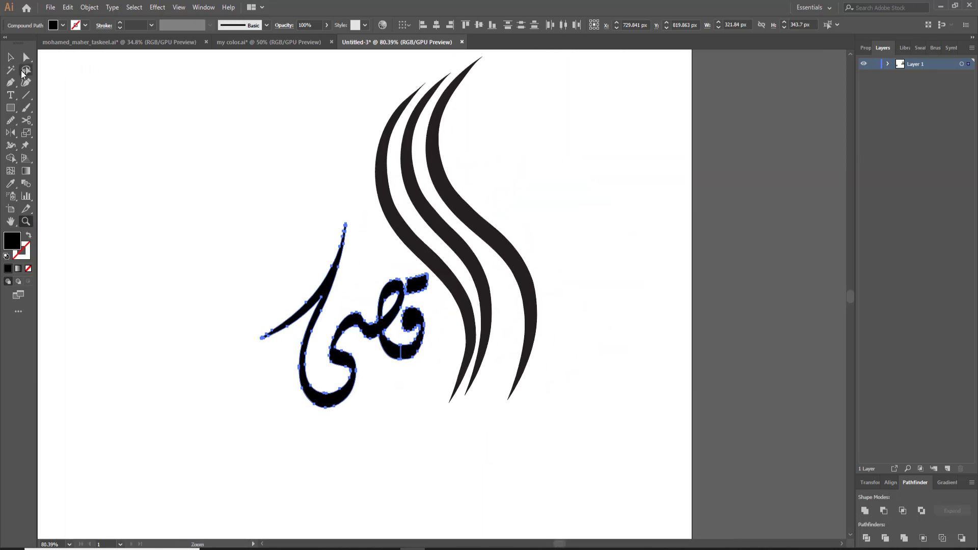
{"action": "key", "text": "v"}
{"action": "left_click_drag", "start_coordinate": [427, 223], "coordinate": [462, 186]}
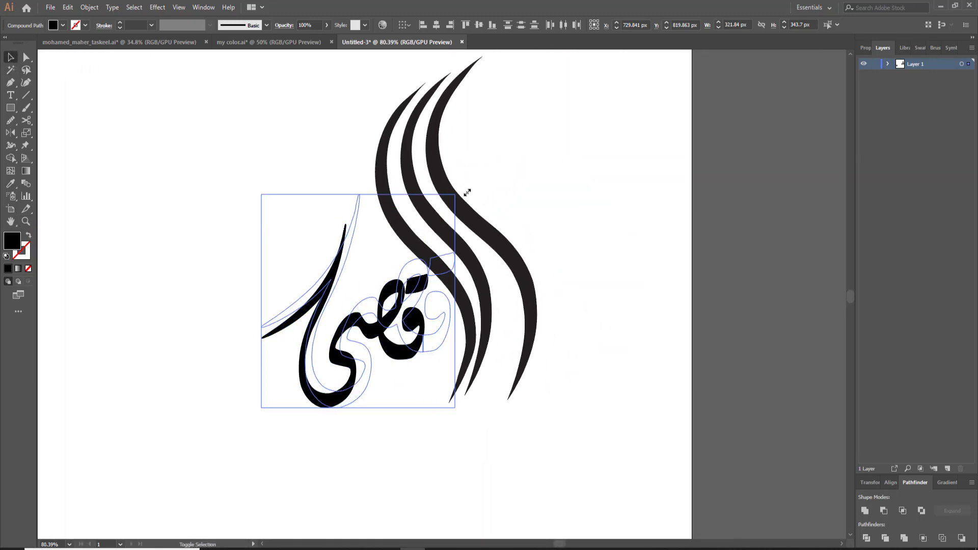
{"action": "left_click_drag", "start_coordinate": [431, 351], "coordinate": [387, 362]}
{"action": "right_click", "coordinate": [402, 314]}
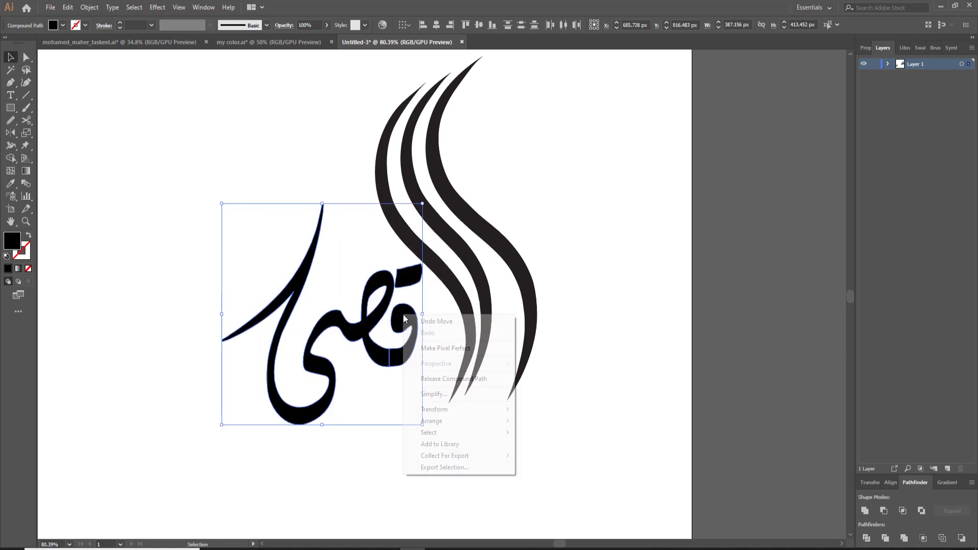
{"action": "left_click", "coordinate": [442, 378]}
{"action": "left_click", "coordinate": [404, 402]}
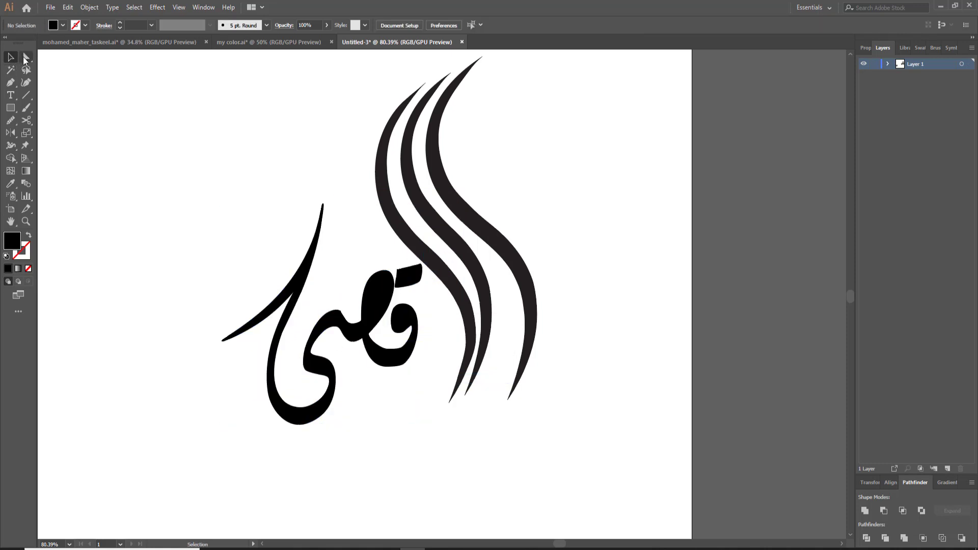
- Move the stray dot off the artboard and delete it
{"action": "left_click", "coordinate": [27, 57]}
{"action": "left_click_drag", "start_coordinate": [410, 277], "coordinate": [774, 385]}
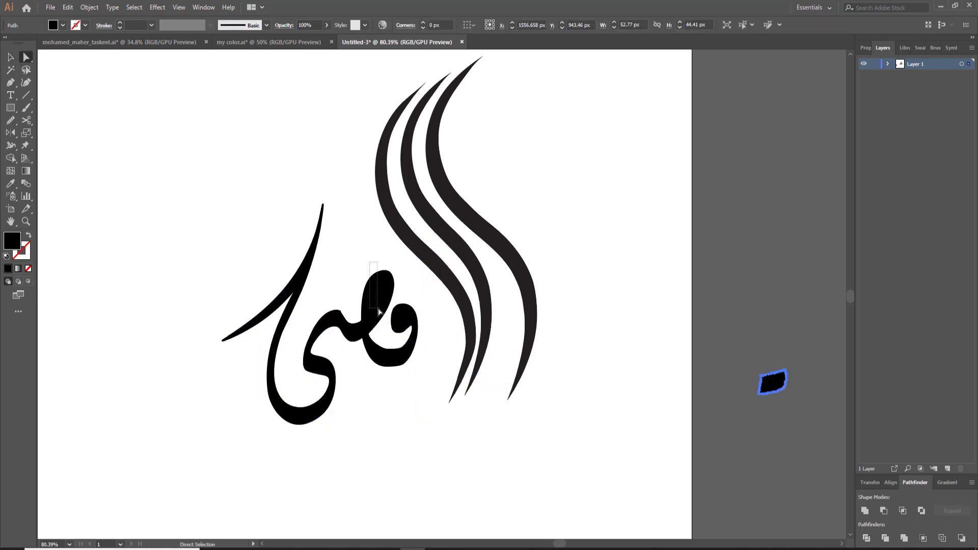
{"action": "left_click", "coordinate": [379, 312]}
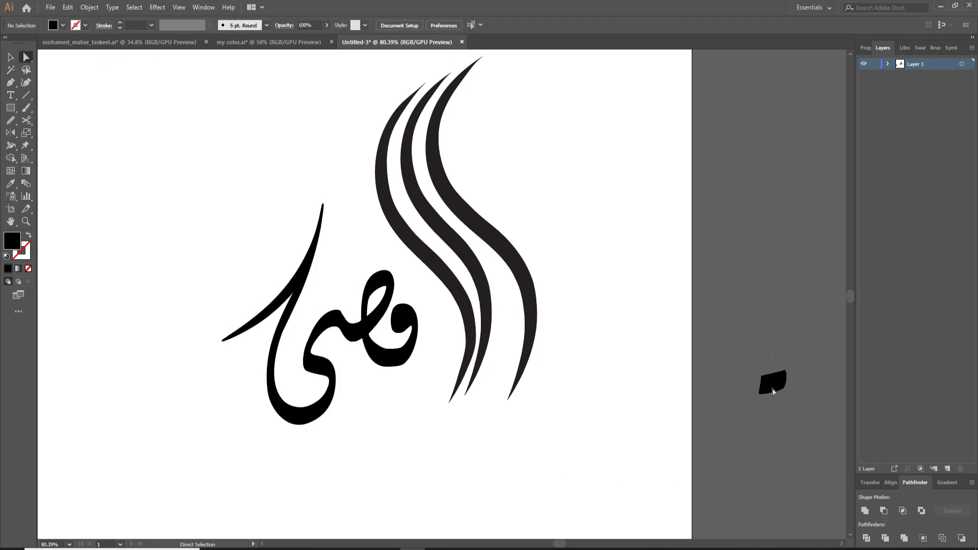
{"action": "left_click", "coordinate": [772, 389]}
{"action": "key", "text": "Delete"}
- Unite the قصى letter pieces into one shape, enlarge it to about 398 × 434 px and nudge it against the curves
{"action": "left_click", "coordinate": [10, 57]}
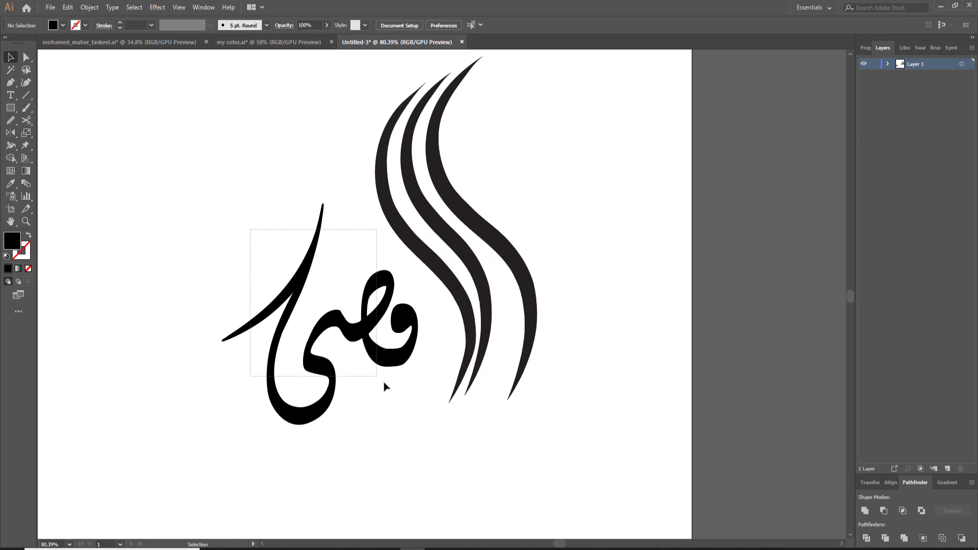
{"action": "left_click_drag", "start_coordinate": [251, 230], "coordinate": [397, 365]}
{"action": "left_click_drag", "start_coordinate": [236, 273], "coordinate": [406, 402]}
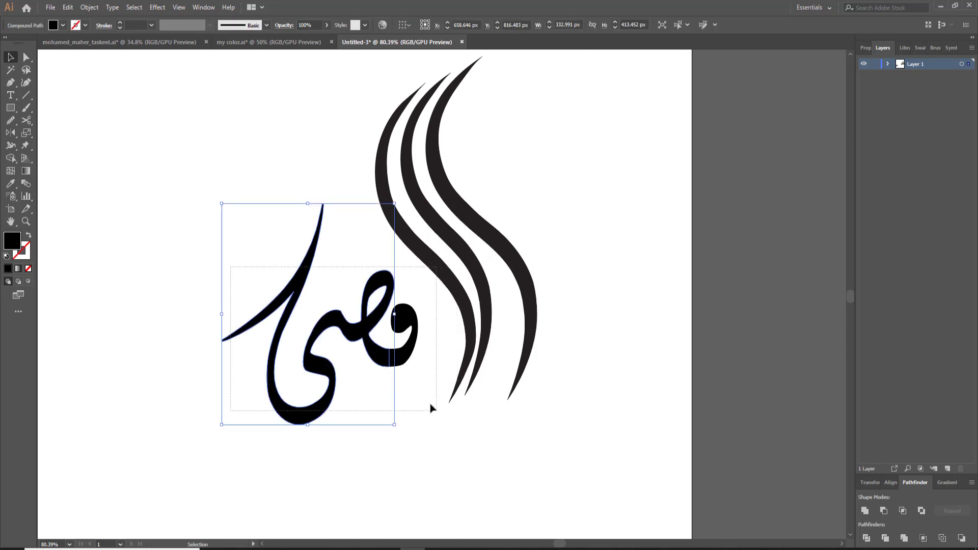
{"action": "left_click", "coordinate": [866, 515]}
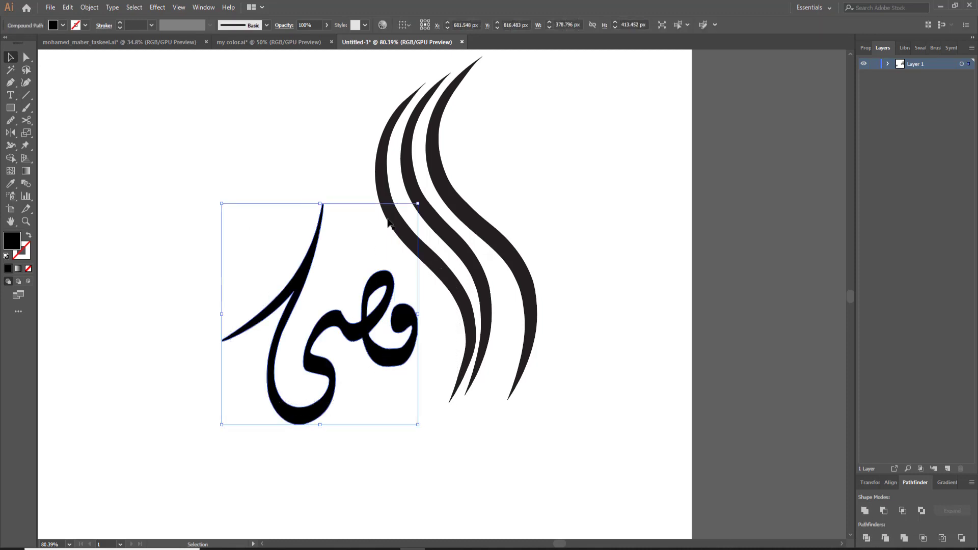
{"action": "left_click_drag", "start_coordinate": [417, 203], "coordinate": [428, 193]}
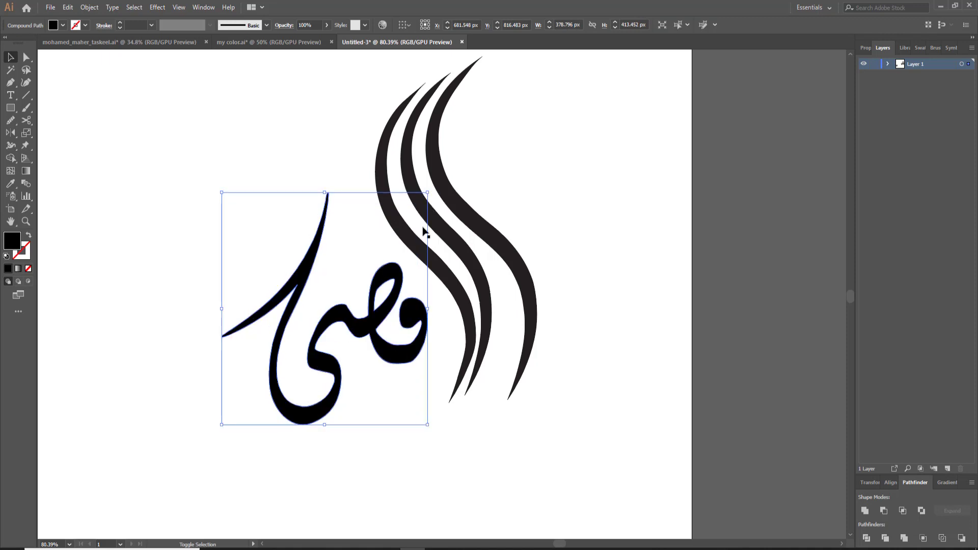
{"action": "left_click_drag", "start_coordinate": [403, 348], "coordinate": [434, 359]}
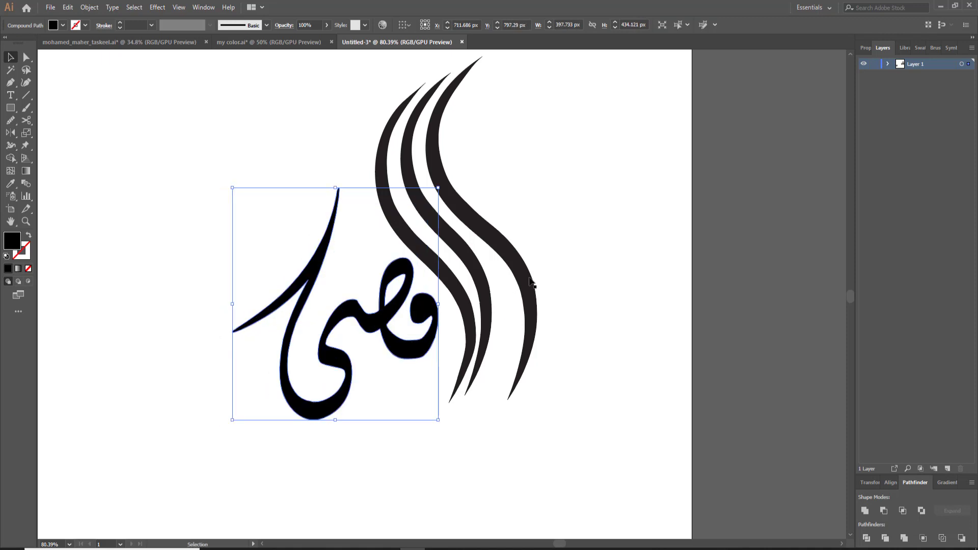
- Puppet-warp the rightmost stroke, dragging its tail pins down-left and nudging the upper pins to smooth the bend
{"action": "left_click", "coordinate": [529, 282]}
{"action": "left_click", "coordinate": [25, 145]}
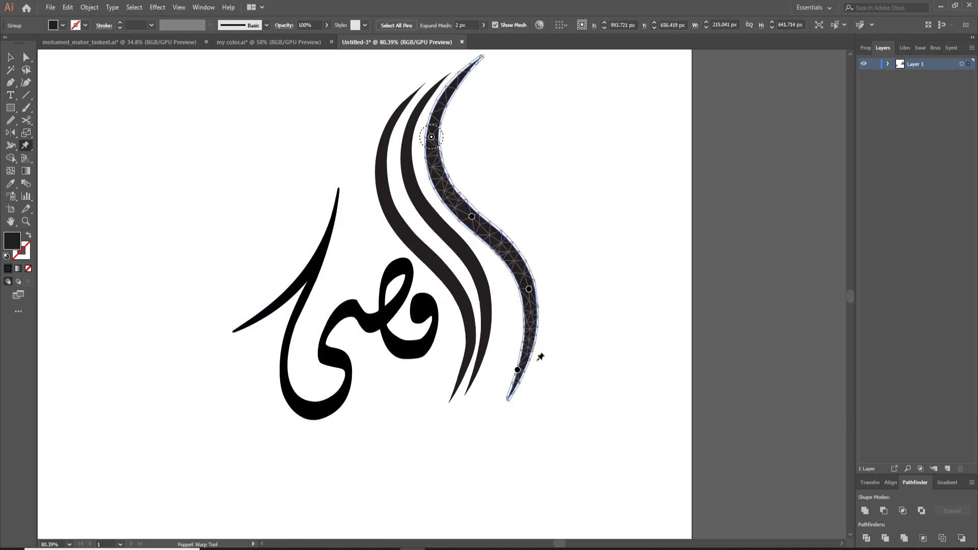
{"action": "left_click_drag", "start_coordinate": [518, 371], "coordinate": [501, 381]}
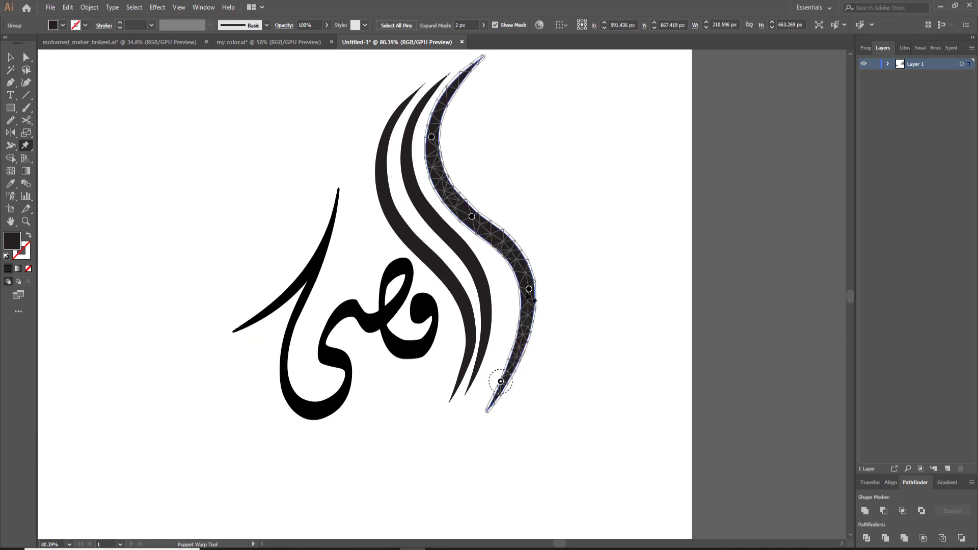
{"action": "left_click_drag", "start_coordinate": [529, 289], "coordinate": [519, 294]}
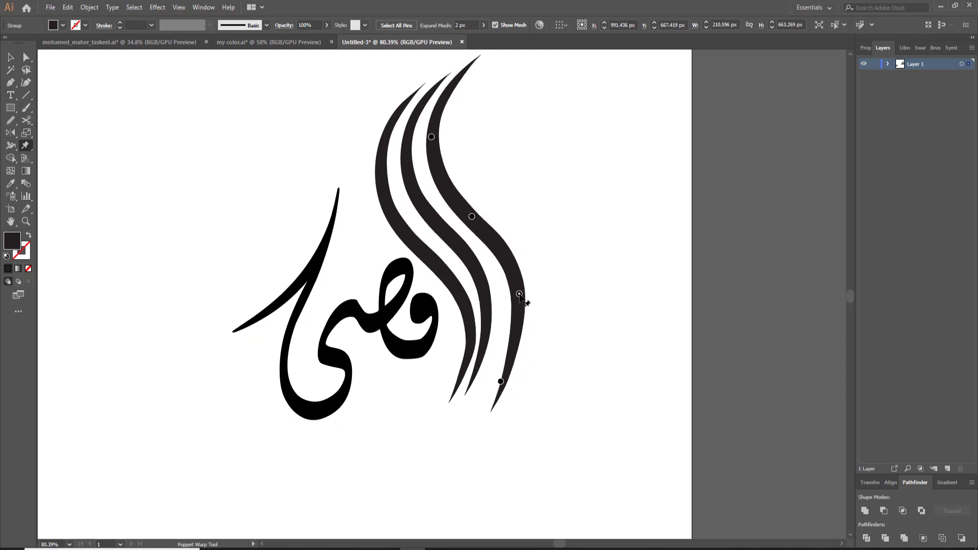
{"action": "left_click_drag", "start_coordinate": [500, 381], "coordinate": [485, 390]}
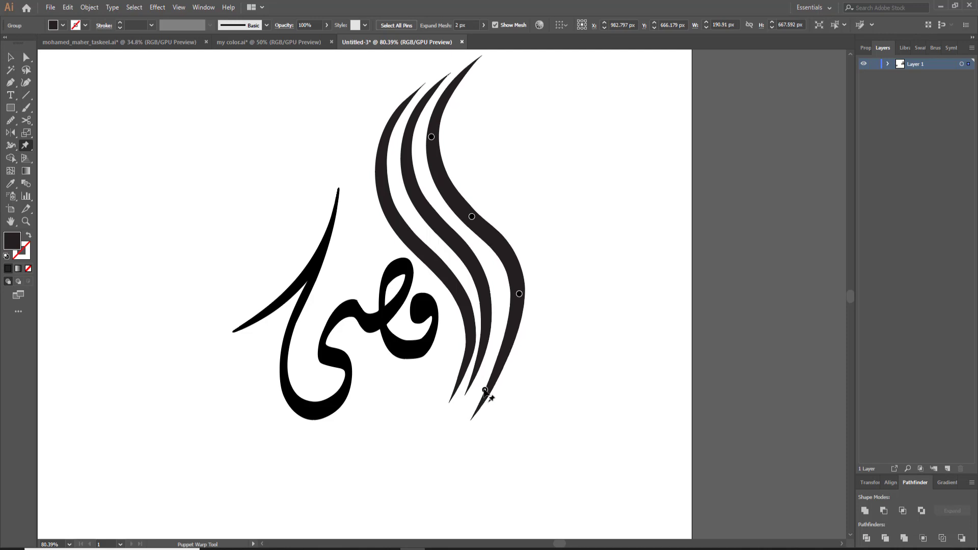
{"action": "left_click", "coordinate": [472, 216]}
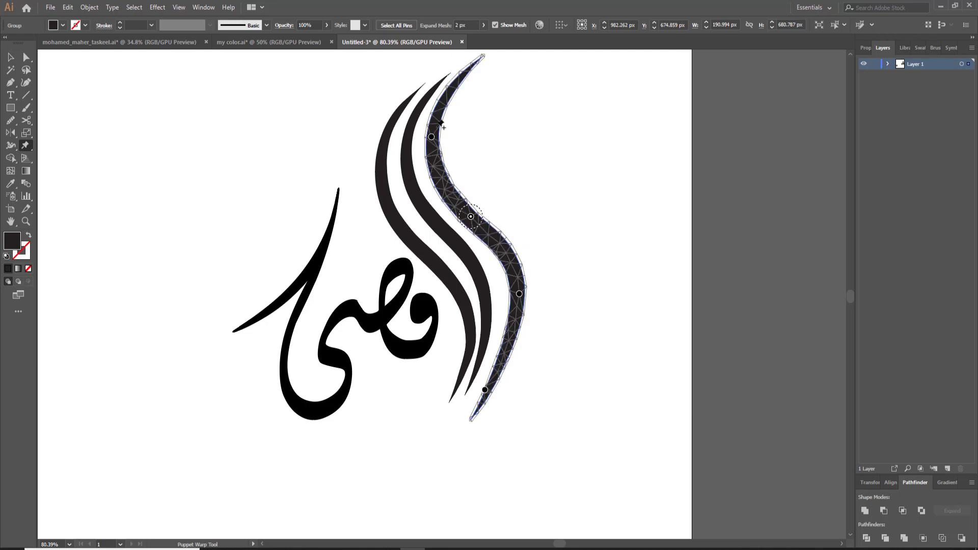
{"action": "left_click_drag", "start_coordinate": [436, 142], "coordinate": [437, 138]}
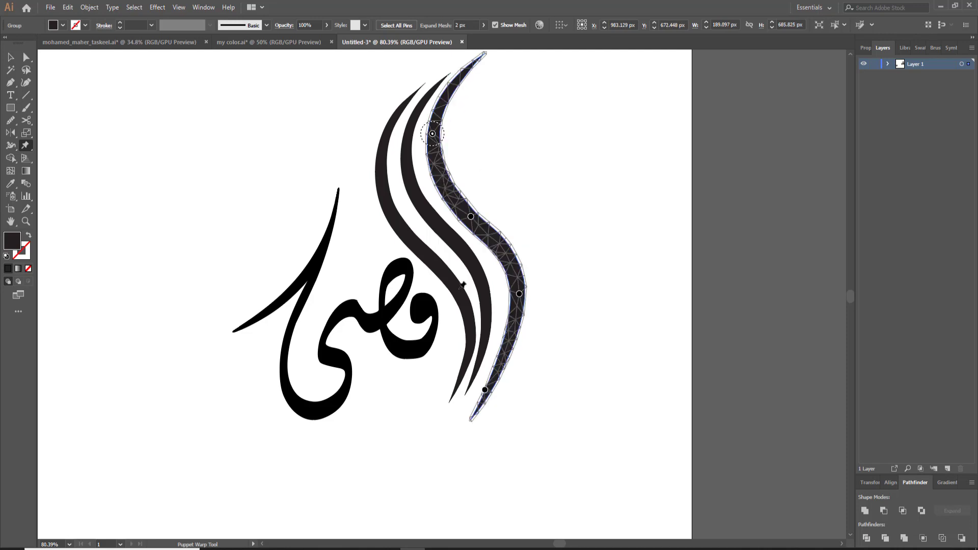
{"action": "left_click_drag", "start_coordinate": [520, 298], "coordinate": [518, 301]}
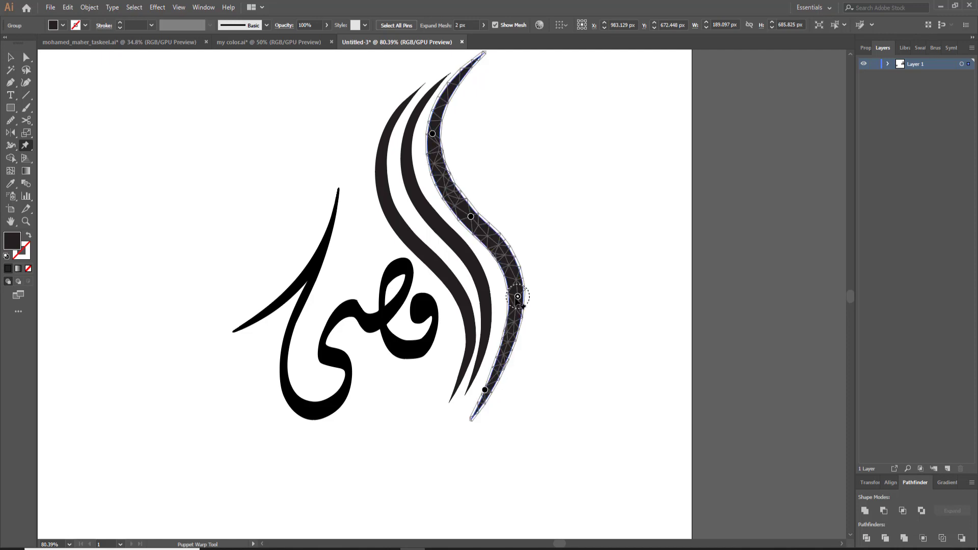
{"action": "left_click", "coordinate": [14, 64]}
- Zoom in on the strokes and move the middle stroke to overlap its neighbour
{"action": "left_click", "coordinate": [262, 327]}
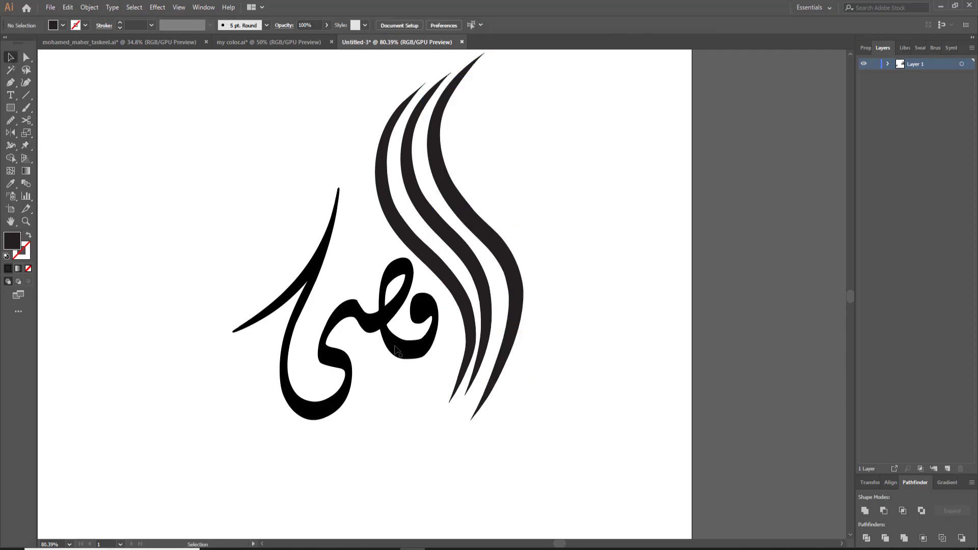
{"action": "scroll", "coordinate": [414, 339], "scroll_direction": "down", "scroll_amount": 3}
{"action": "left_click", "coordinate": [484, 261]}
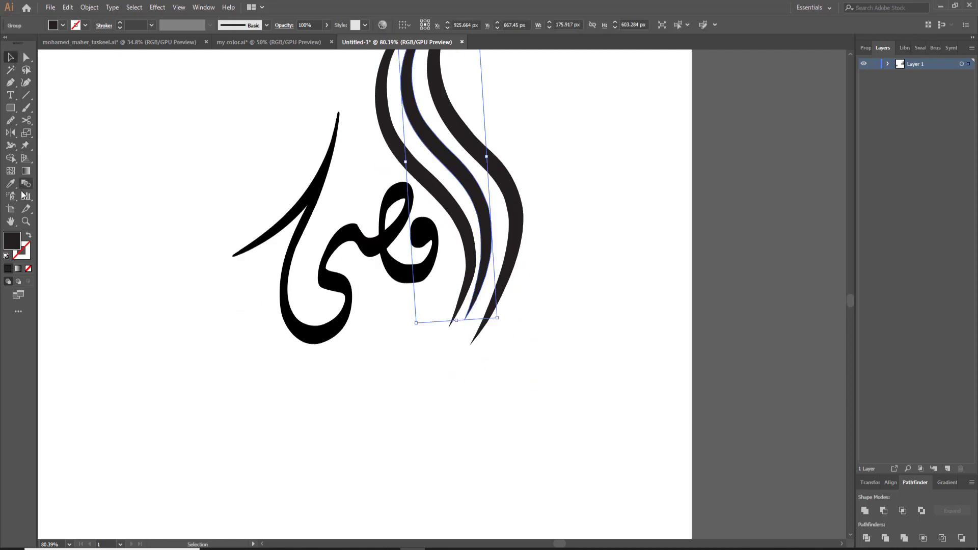
{"action": "key", "text": "z"}
{"action": "left_click_drag", "start_coordinate": [458, 266], "coordinate": [564, 271]}
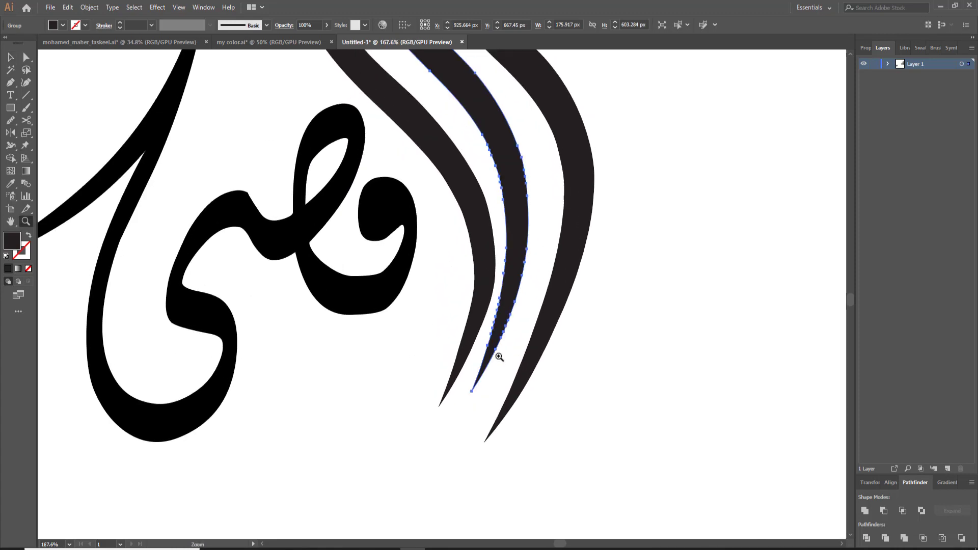
{"action": "key", "text": "v"}
{"action": "left_click_drag", "start_coordinate": [484, 310], "coordinate": [514, 335]}
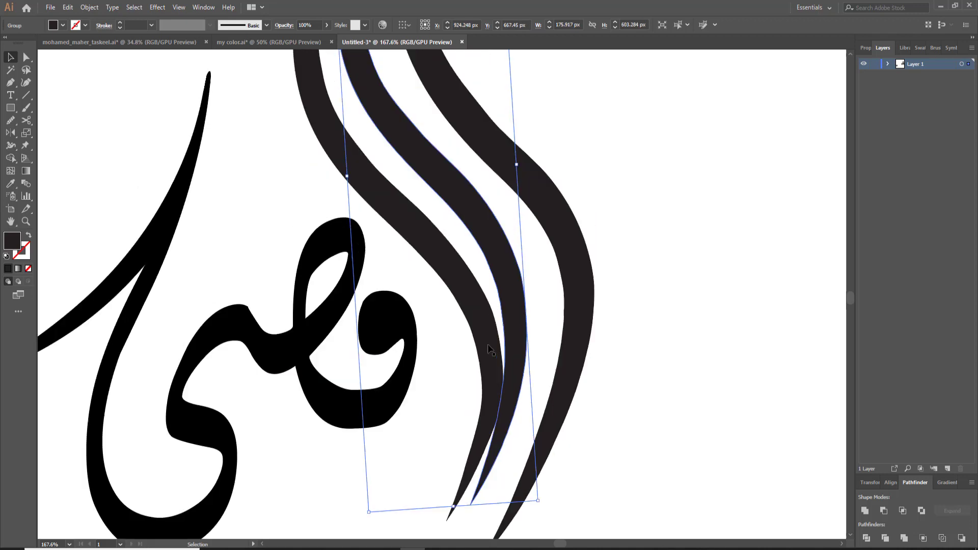
{"action": "scroll", "coordinate": [514, 334], "scroll_direction": "up", "scroll_amount": 8}
{"action": "scroll", "coordinate": [489, 345], "scroll_direction": "down", "scroll_amount": 5}
{"action": "scroll", "coordinate": [487, 350], "scroll_direction": "down", "scroll_amount": 4}
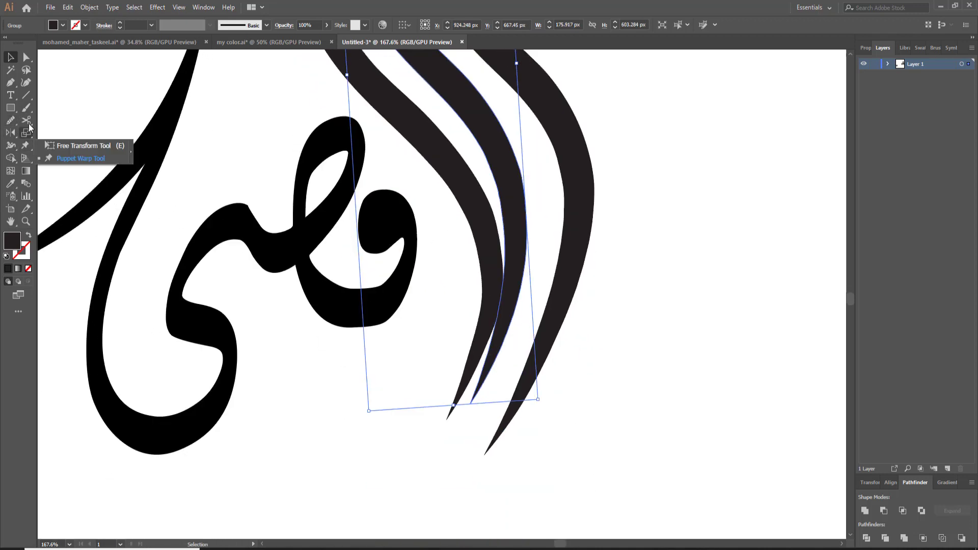
- Erase the lower tails of the middle and left alif strokes
{"action": "left_click", "coordinate": [51, 120]}
{"action": "left_click_drag", "start_coordinate": [519, 299], "coordinate": [443, 402]}
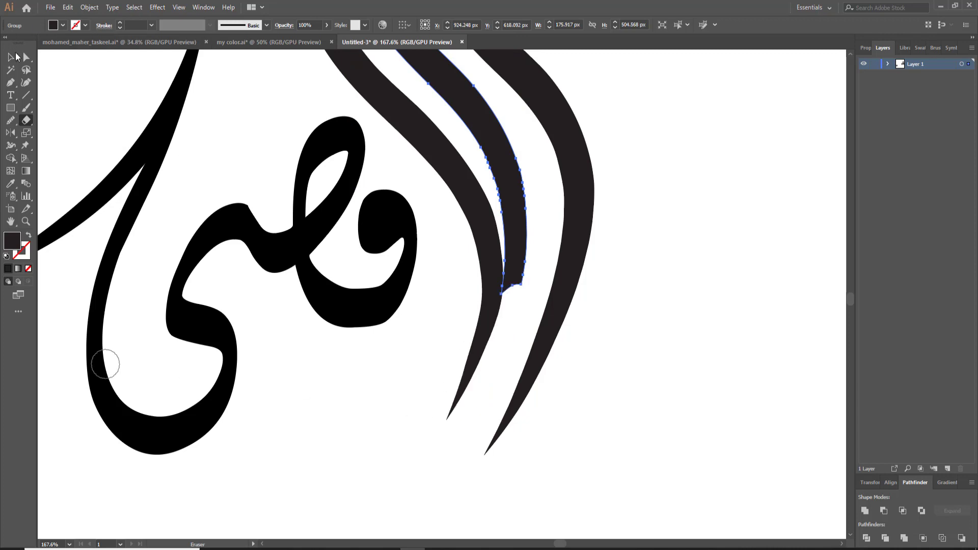
{"action": "left_click", "coordinate": [16, 57]}
{"action": "left_click", "coordinate": [69, 98]}
{"action": "left_click", "coordinate": [10, 83]}
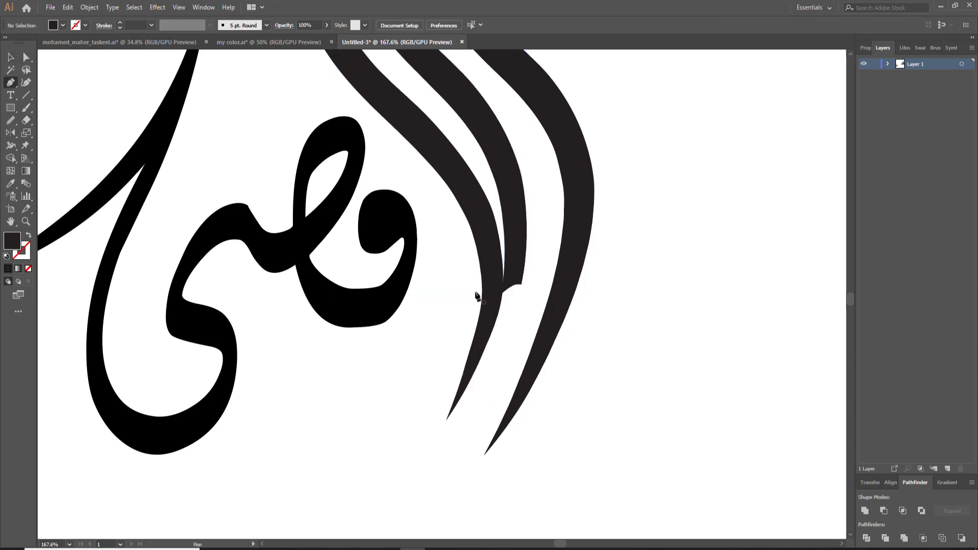
{"action": "left_click", "coordinate": [25, 61]}
{"action": "left_click", "coordinate": [490, 219]}
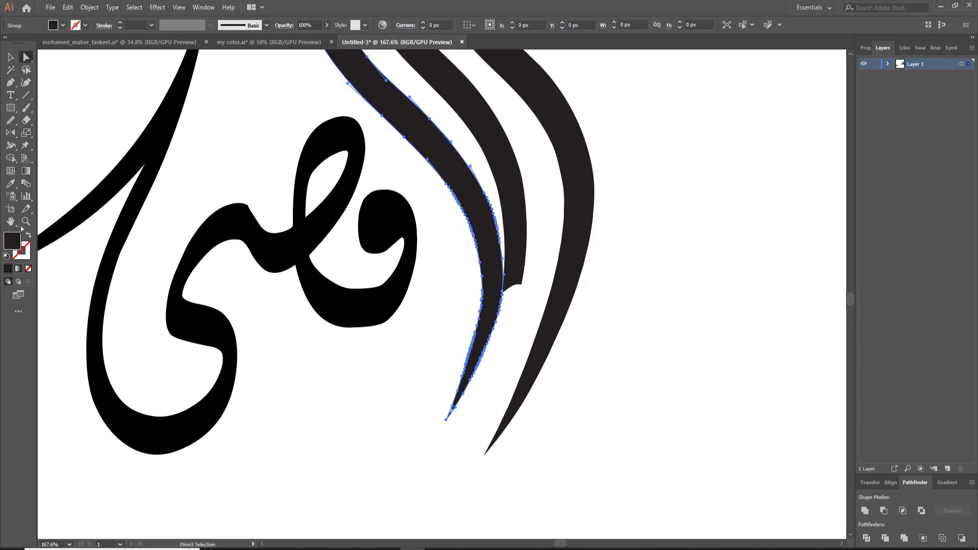
{"action": "left_click", "coordinate": [26, 121]}
{"action": "mouse_move", "coordinate": [497, 321]}
{"action": "left_mouse_down"}
{"action": "mouse_move", "coordinate": [498, 306]}
{"action": "mouse_move", "coordinate": [447, 420]}
{"action": "left_mouse_up"}
{"action": "left_click", "coordinate": [10, 57]}
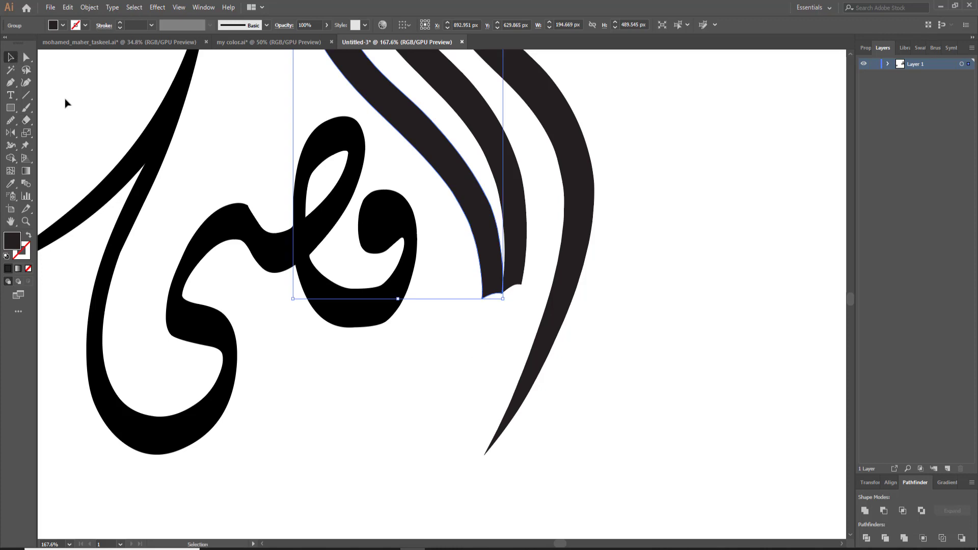
{"action": "left_click", "coordinate": [66, 99]}
{"action": "key", "text": "p"}
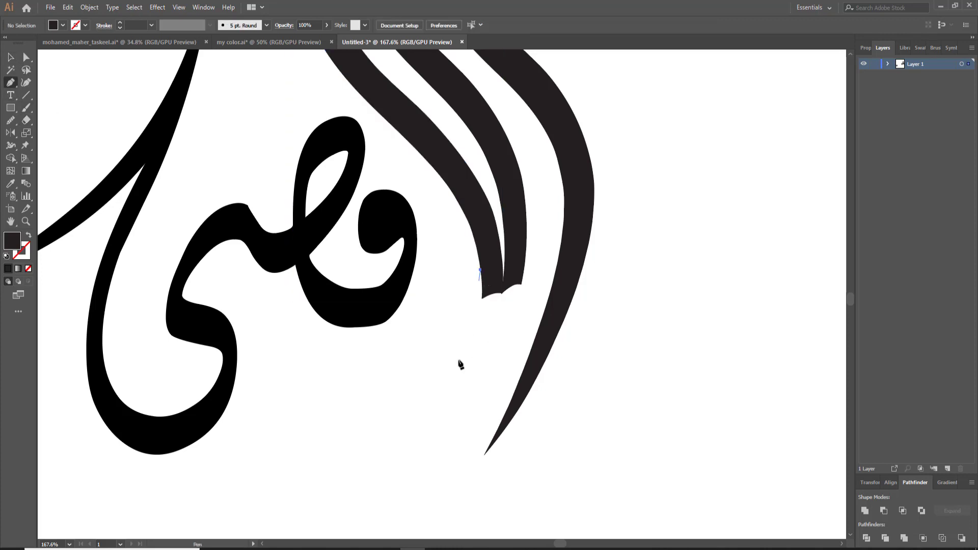
- Pen-draw a tail curve sweeping left beneath the letters and reshape its lower bend
{"action": "mouse_move", "coordinate": [334, 375]}
{"action": "left_mouse_down"}
{"action": "mouse_move", "coordinate": [203, 350]}
{"action": "mouse_move", "coordinate": [162, 372]}
{"action": "left_mouse_up"}
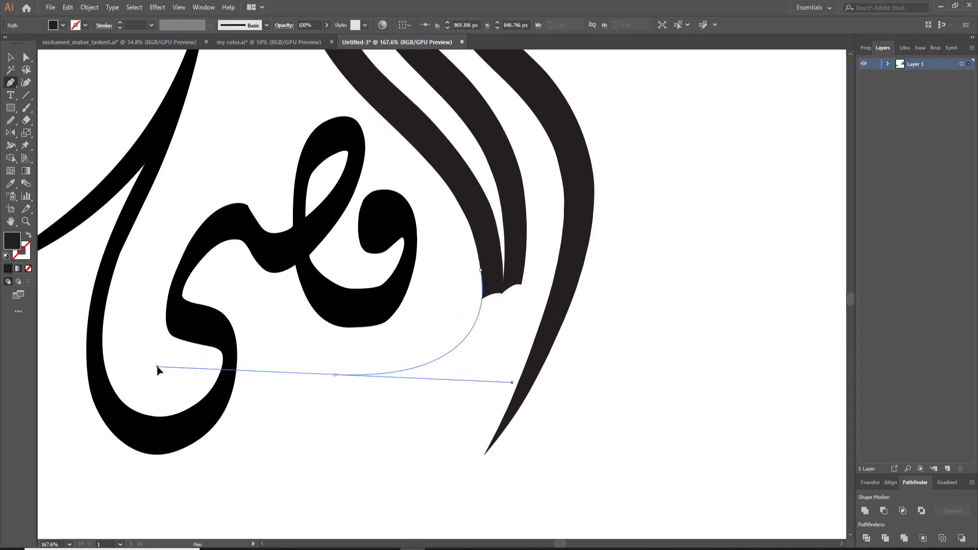
{"action": "left_click", "coordinate": [335, 374]}
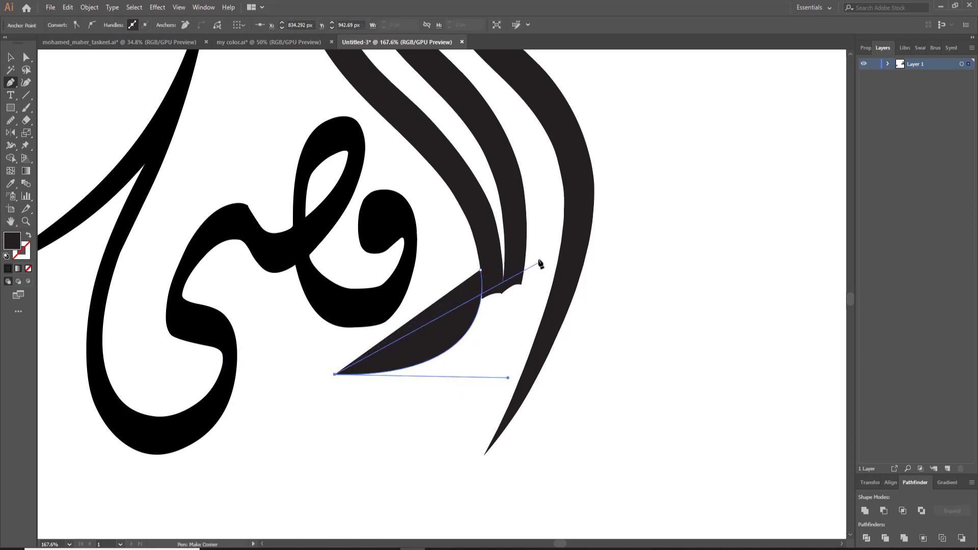
{"action": "left_click_drag", "start_coordinate": [523, 261], "coordinate": [518, 148]}
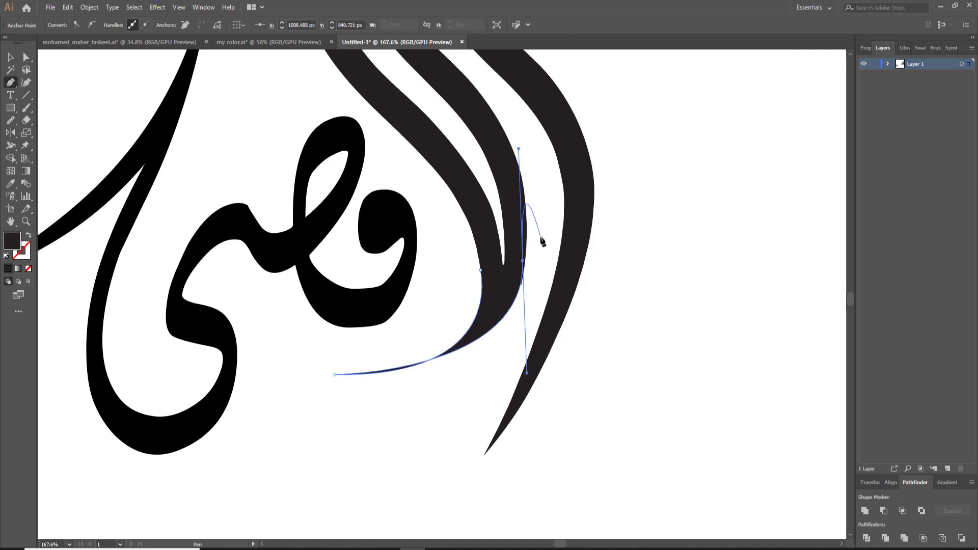
{"action": "left_click", "coordinate": [27, 57]}
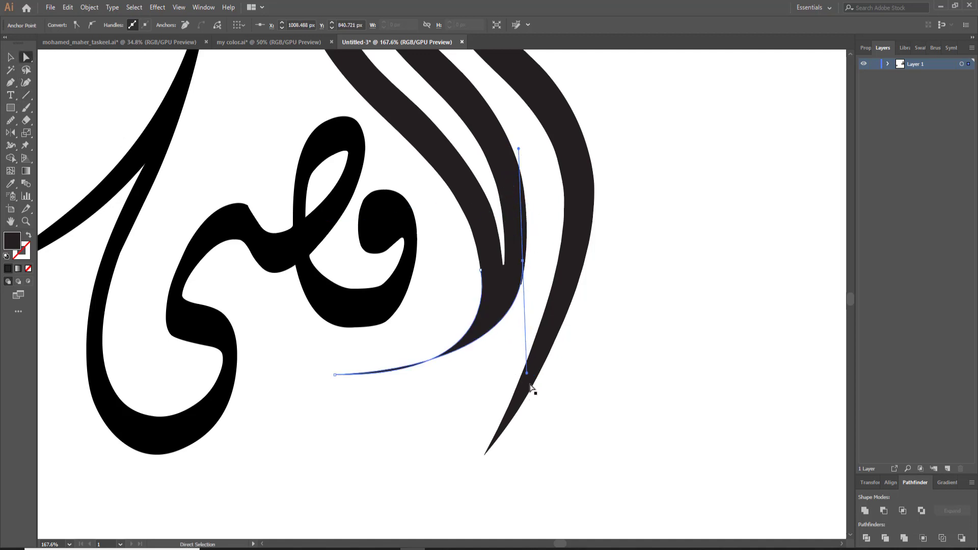
{"action": "left_click_drag", "start_coordinate": [527, 375], "coordinate": [522, 398]}
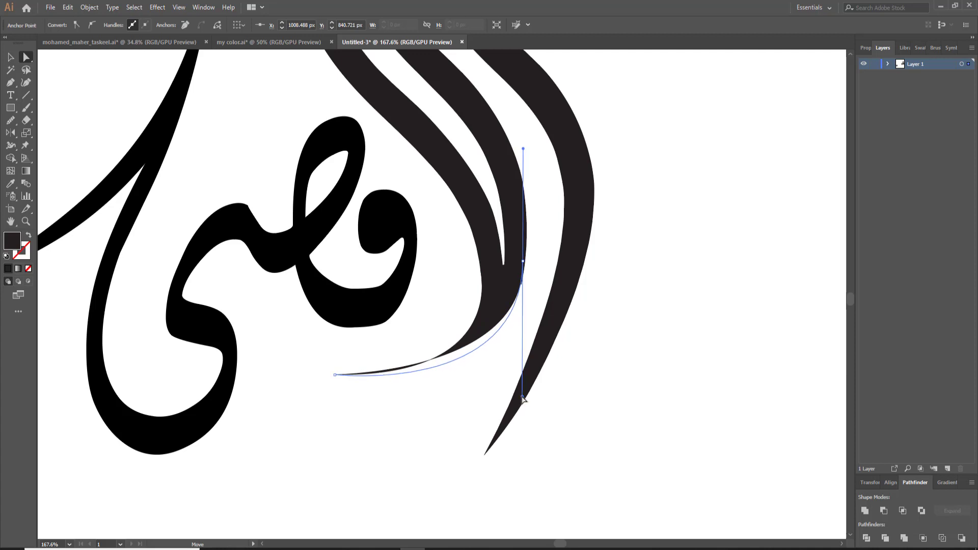
- Select the anchors where the inner strokes meet the new tail and merge them into one shape
{"action": "left_click", "coordinate": [505, 274]}
{"action": "left_click", "coordinate": [524, 262]}
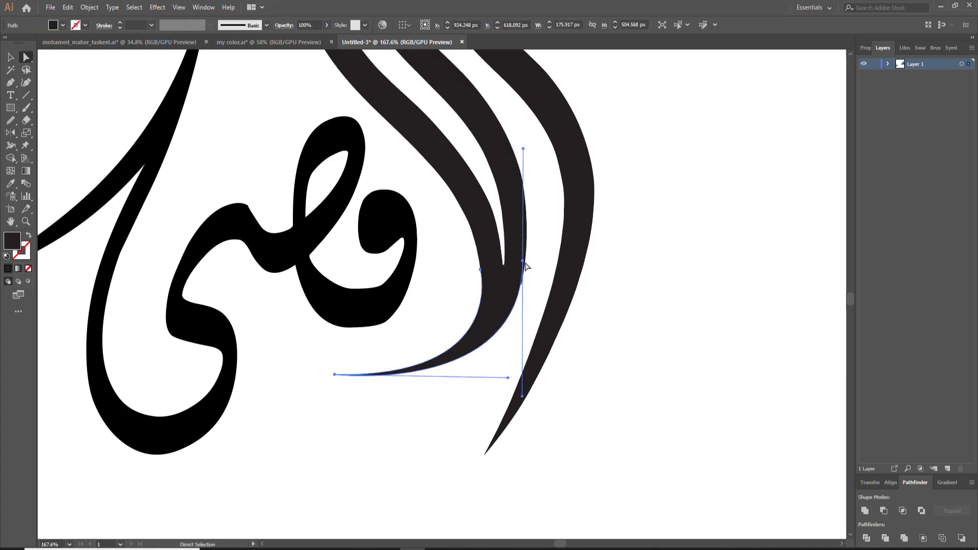
{"action": "left_click", "coordinate": [524, 262]}
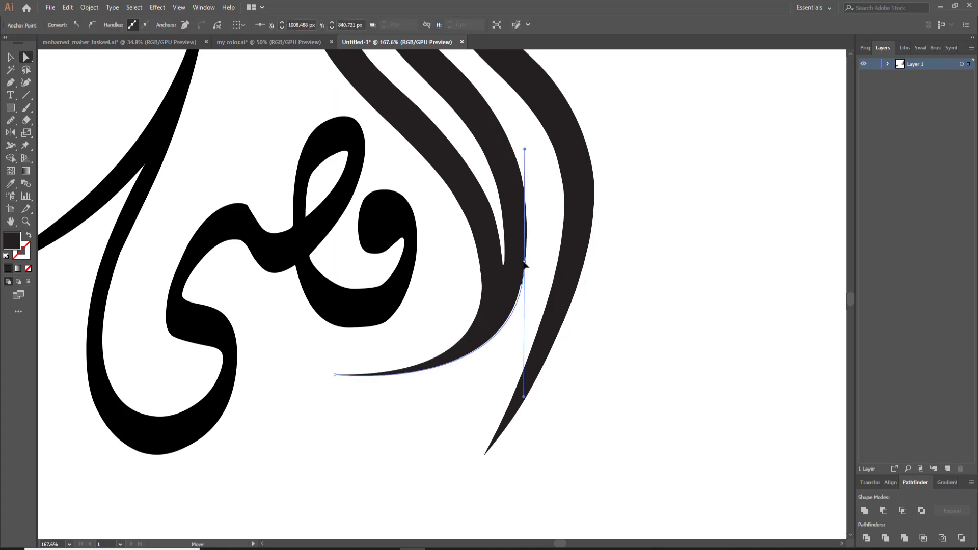
{"action": "left_click_drag", "start_coordinate": [542, 225], "coordinate": [478, 307]}
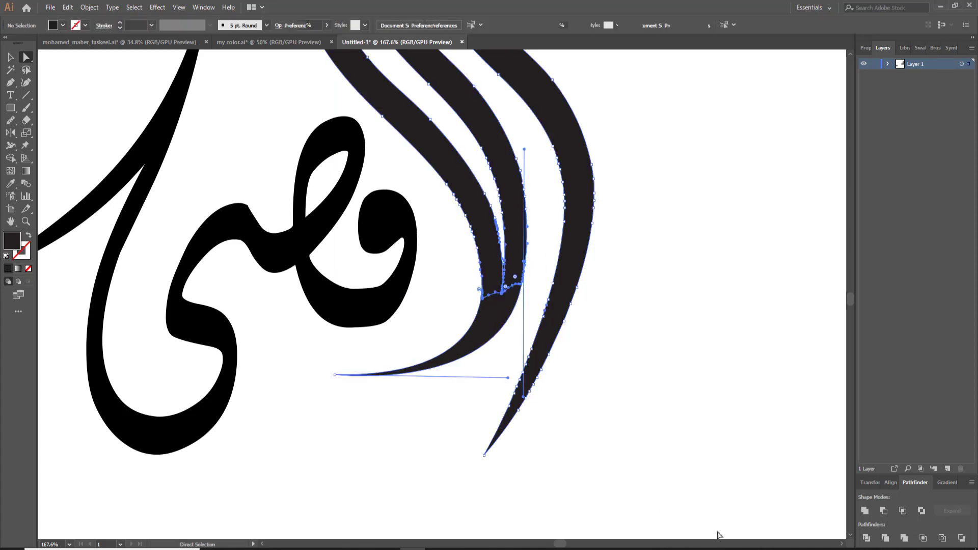
{"action": "left_click", "coordinate": [866, 511]}
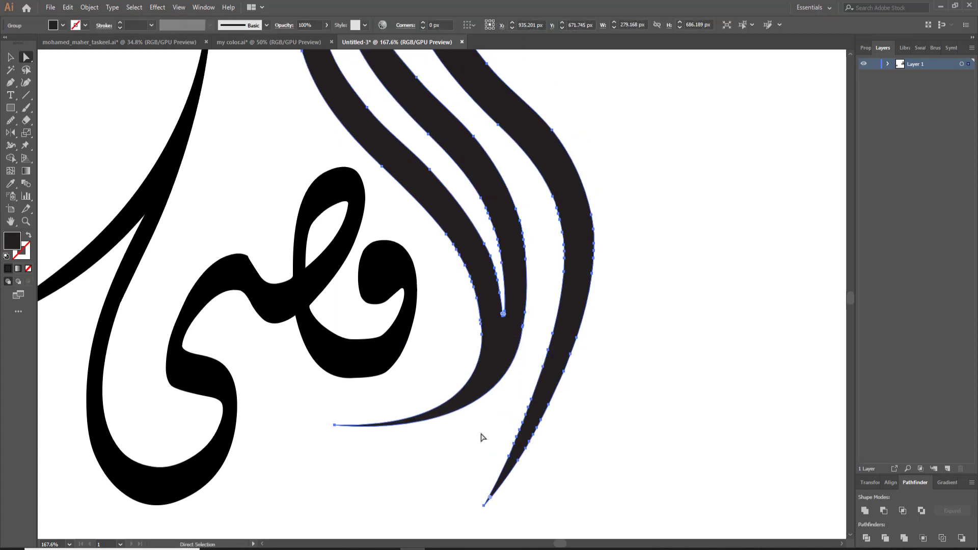
- Zoom out, nudge the alif group up slightly and ungroup its strokes
{"action": "scroll", "coordinate": [483, 437], "scroll_direction": "down", "scroll_amount": 3}
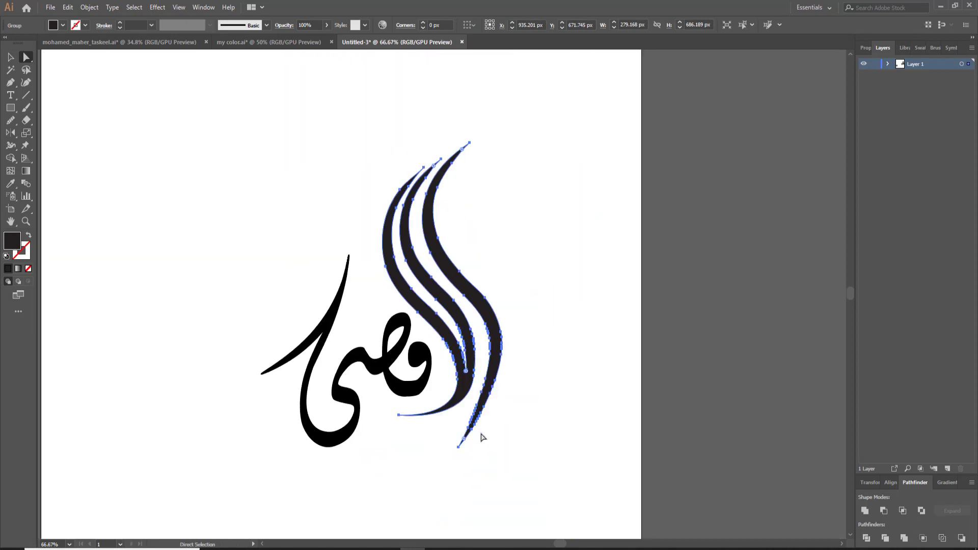
{"action": "left_click", "coordinate": [11, 58]}
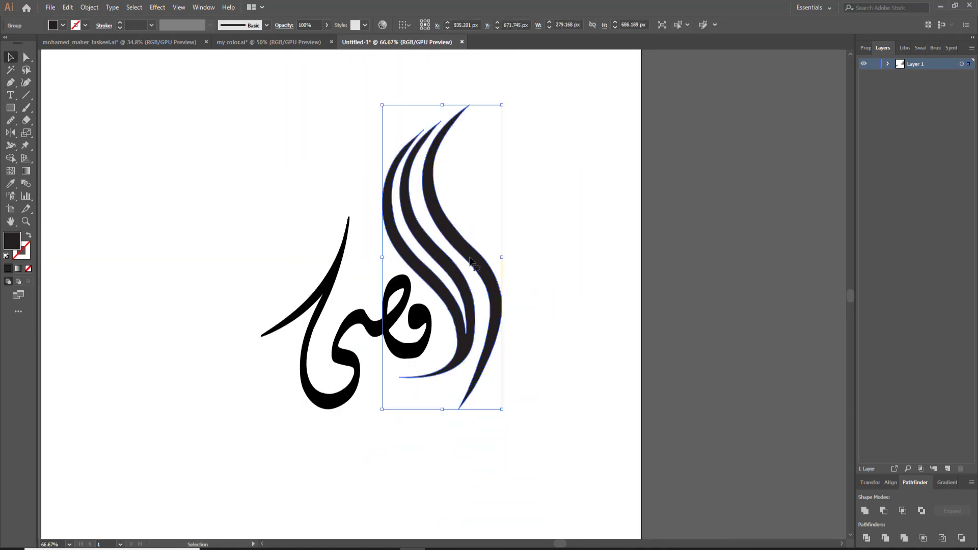
{"action": "key", "text": "Up"}
{"action": "key", "text": "Up"}
{"action": "right_click", "coordinate": [493, 278]}
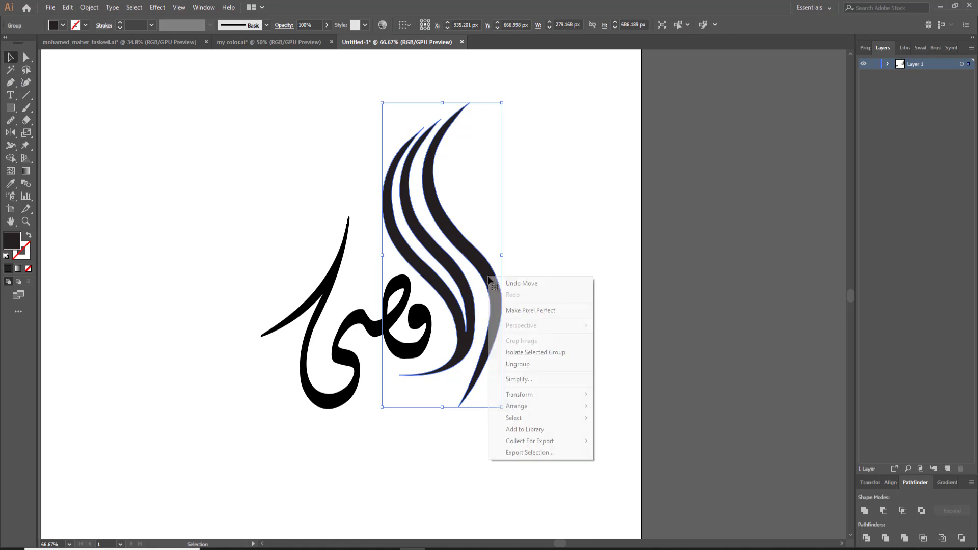
{"action": "left_click", "coordinate": [530, 362]}
{"action": "left_click", "coordinate": [514, 320]}
- Reposition the rightmost stroke and erase its long lower tail
{"action": "mouse_move", "coordinate": [499, 279]}
{"action": "left_mouse_down"}
{"action": "mouse_move", "coordinate": [500, 307]}
{"action": "mouse_move", "coordinate": [456, 419]}
{"action": "left_mouse_up"}
{"action": "left_click", "coordinate": [26, 120]}
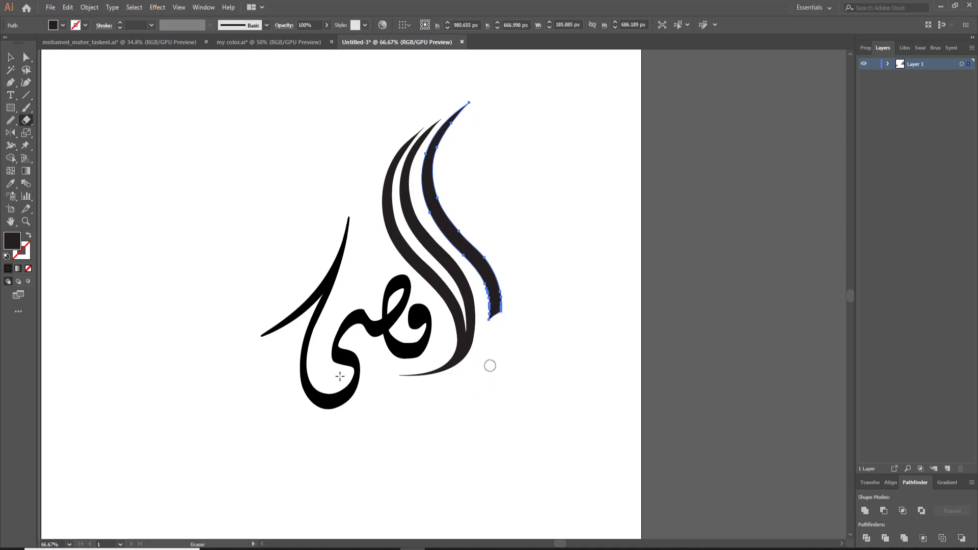
{"action": "left_click", "coordinate": [11, 57]}
{"action": "left_click", "coordinate": [116, 135]}
- Pen-draw an outline curve sweeping from the right stroke's end down along the bottom
{"action": "key", "text": "p"}
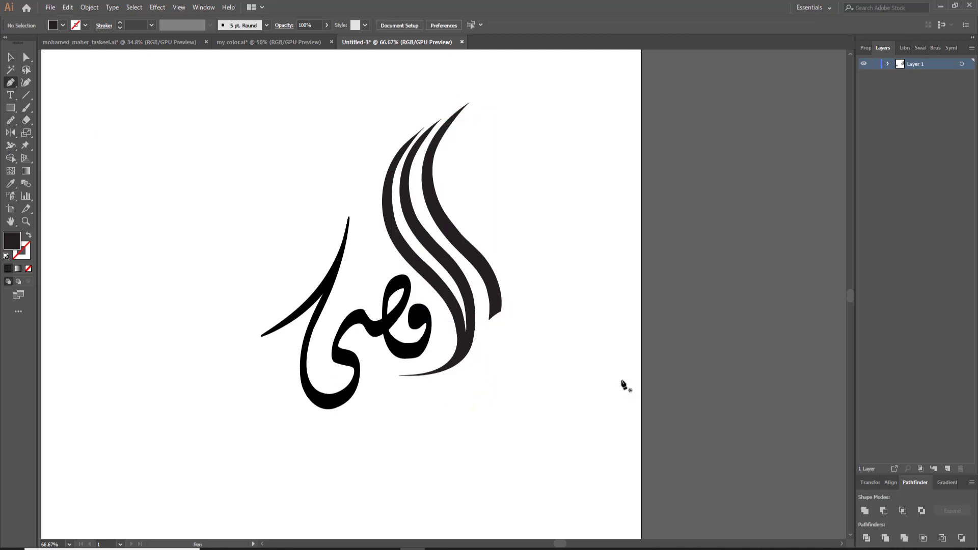
{"action": "left_click", "coordinate": [498, 310]}
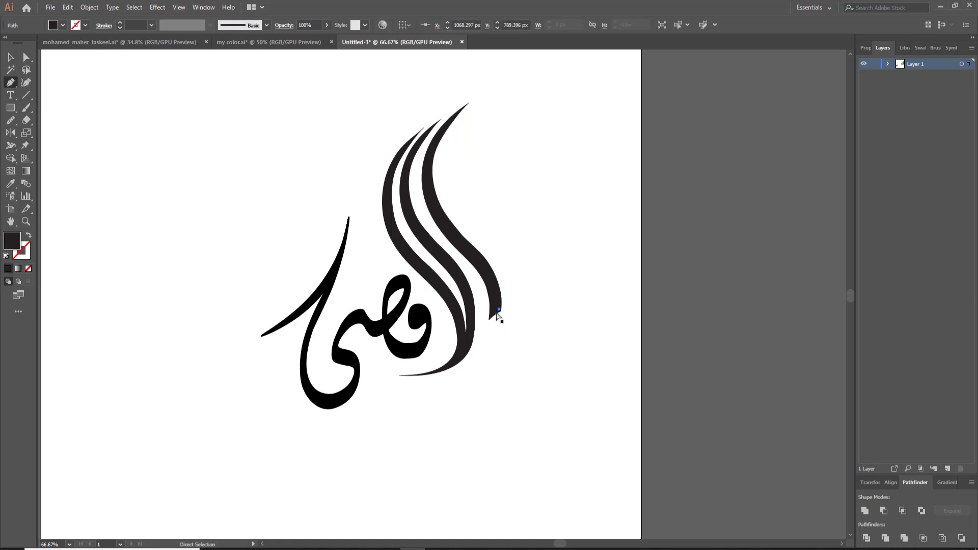
{"action": "left_click", "coordinate": [497, 315], "text": "ctrl"}
{"action": "left_click_drag", "start_coordinate": [364, 405], "coordinate": [206, 406]}
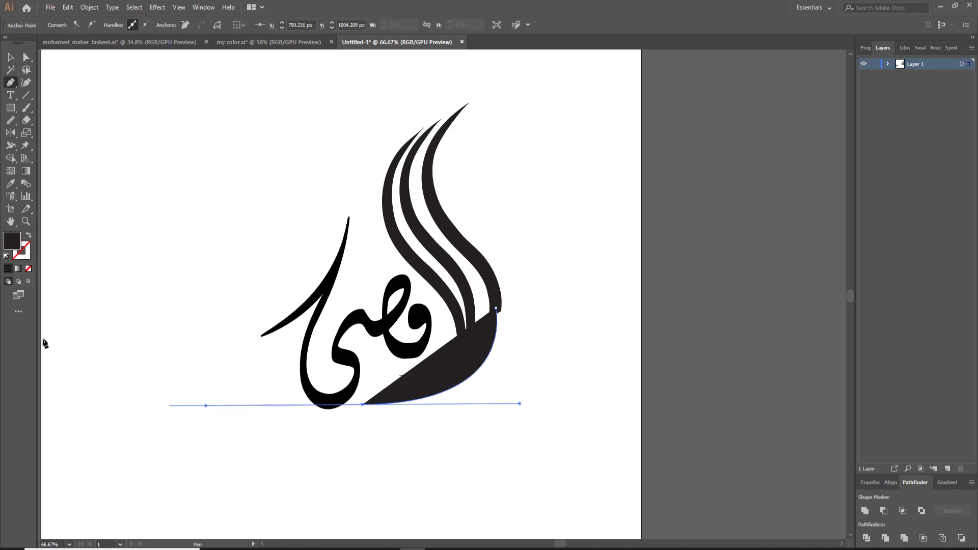
{"action": "left_click", "coordinate": [28, 236]}
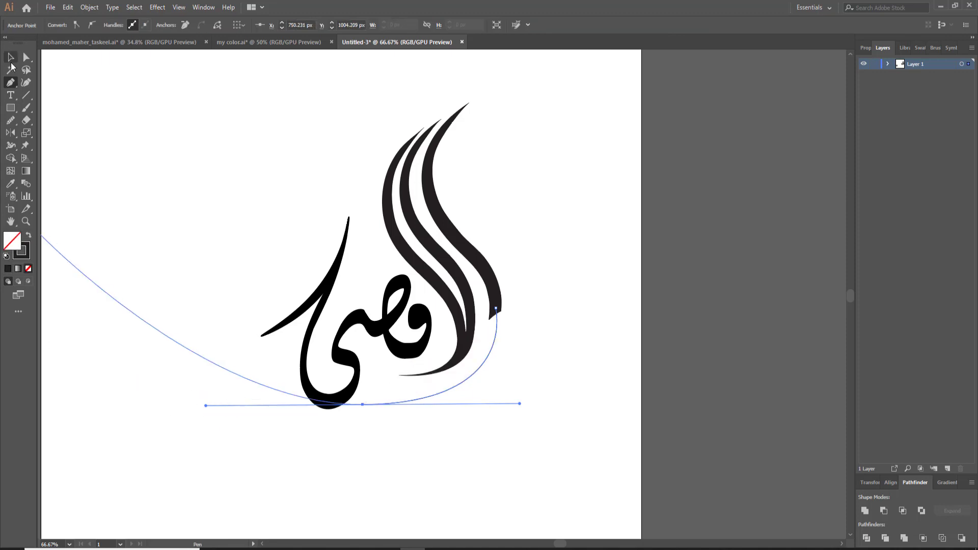
{"action": "left_click", "coordinate": [11, 58]}
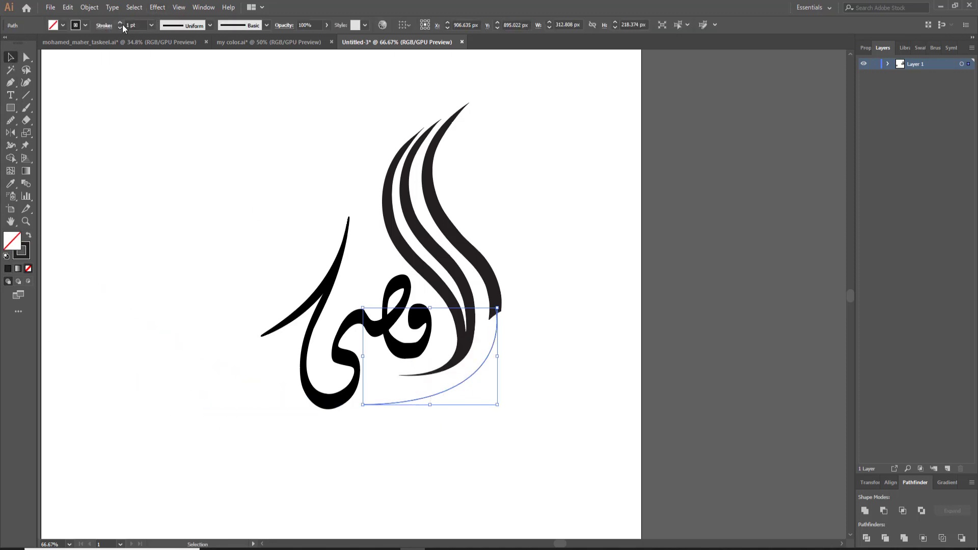
- Give the curve a tapered width profile at 28 pt stroke and rotate it slightly clockwise
{"action": "left_click", "coordinate": [121, 23]}
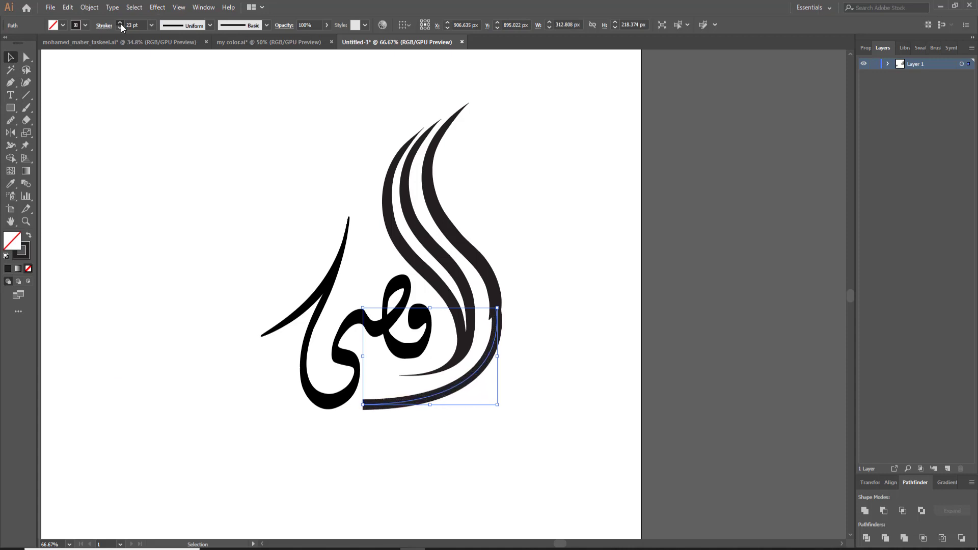
{"action": "left_click", "coordinate": [172, 25]}
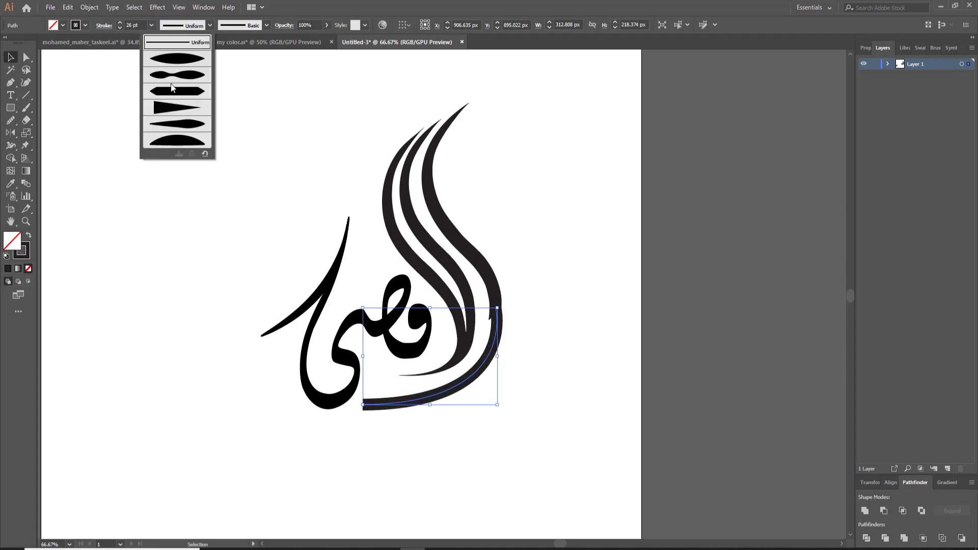
{"action": "left_click", "coordinate": [174, 109]}
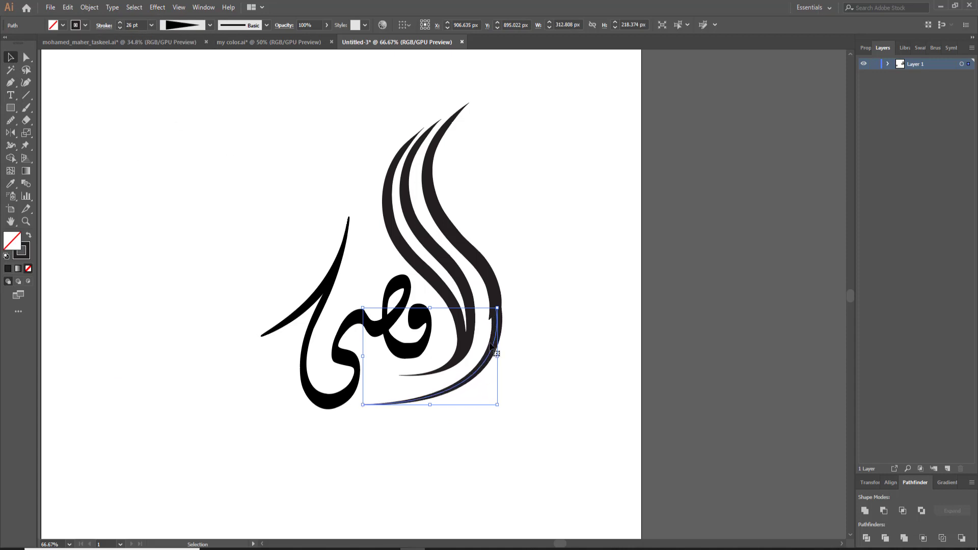
{"action": "key", "text": "Left"}
{"action": "key", "text": "Left"}
{"action": "key", "text": "Left"}
{"action": "key", "text": "Left"}
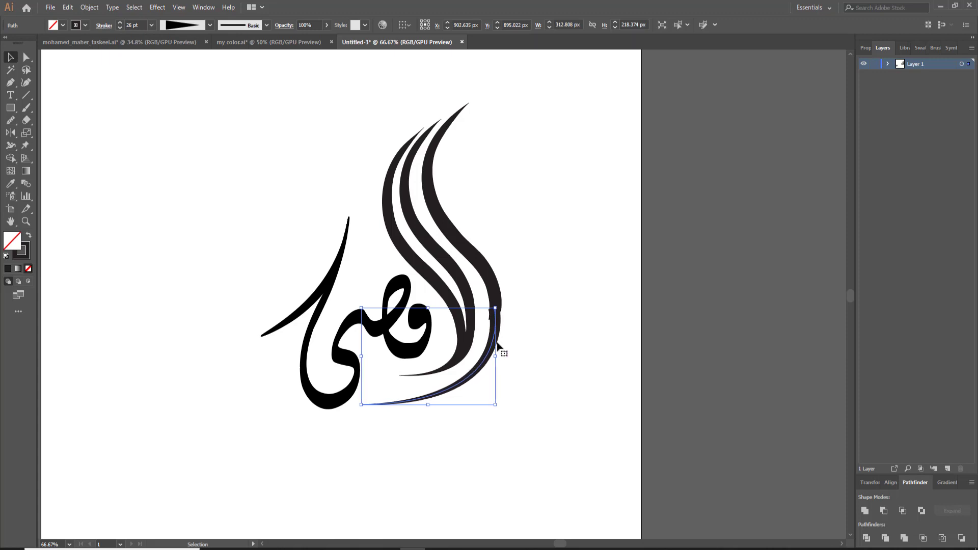
{"action": "left_click_drag", "start_coordinate": [497, 305], "coordinate": [503, 305]}
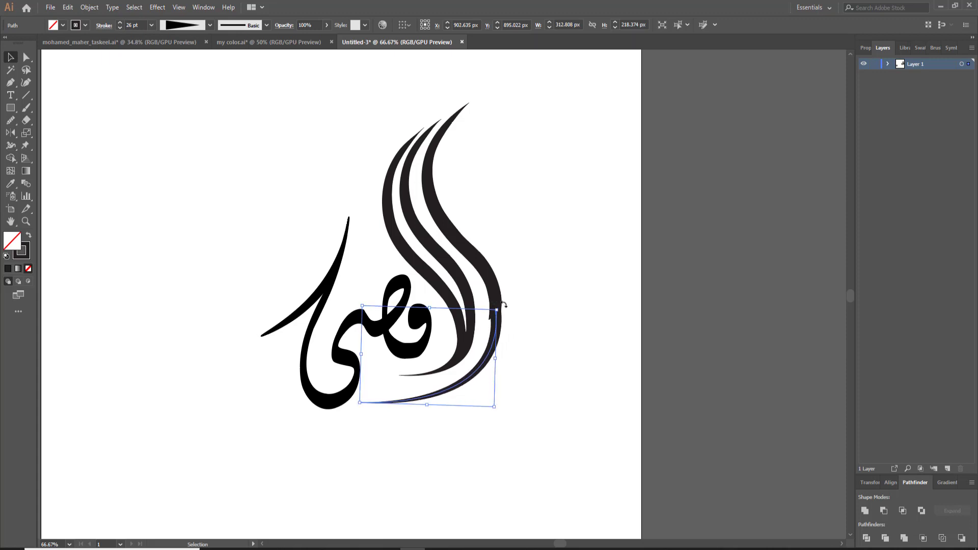
{"action": "left_click", "coordinate": [120, 23]}
{"action": "left_click", "coordinate": [119, 22]}
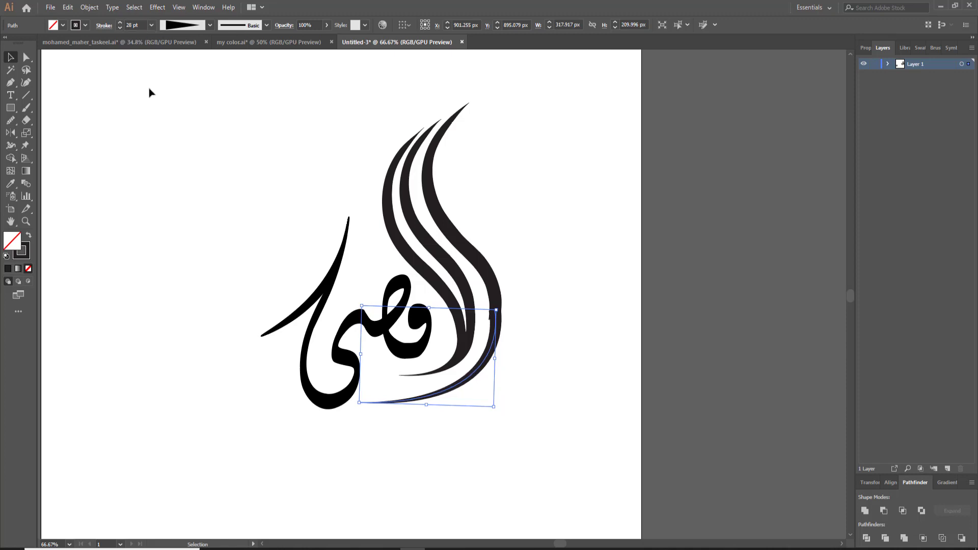
- Expand the tapered stroke's appearance into a filled shape
{"action": "left_click", "coordinate": [90, 9]}
{"action": "left_click", "coordinate": [140, 138]}
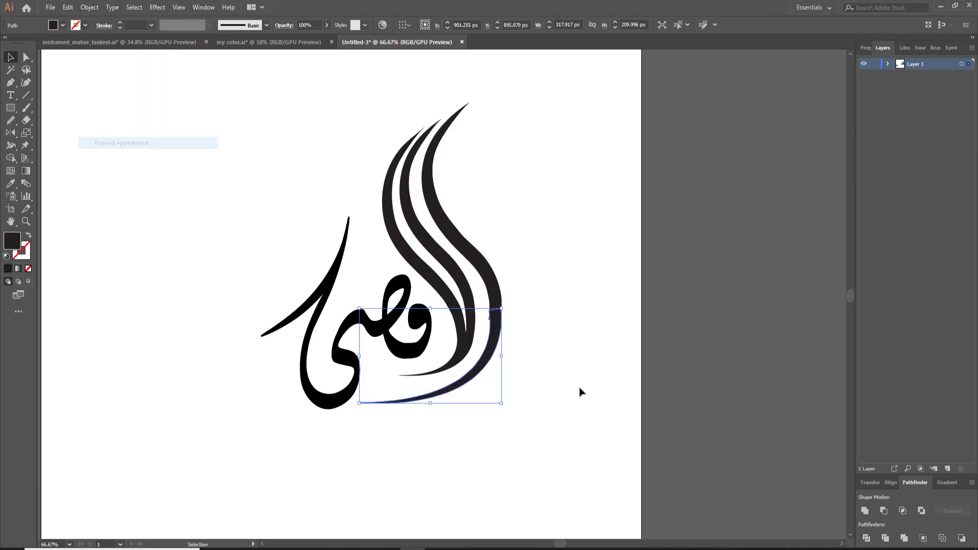
{"action": "left_click", "coordinate": [560, 351]}
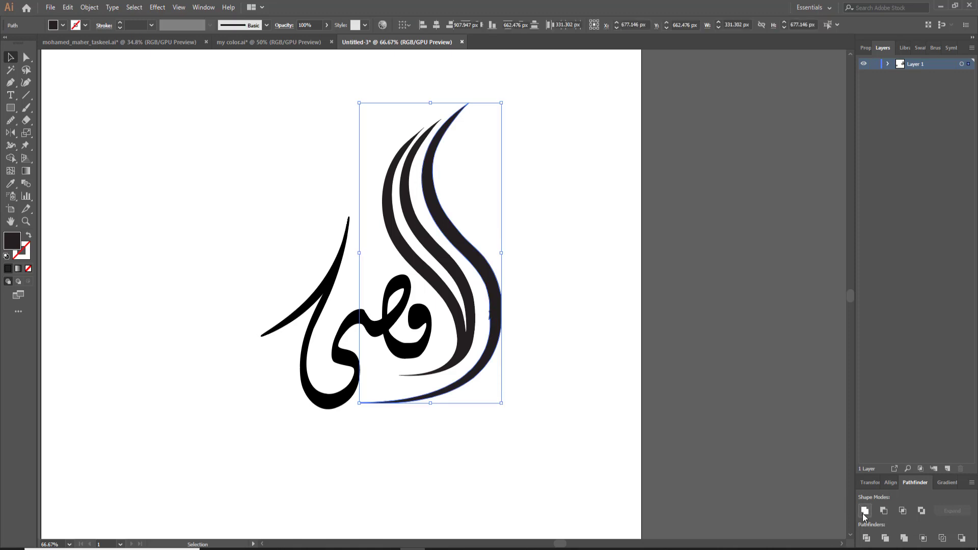
{"action": "left_click", "coordinate": [25, 145]}
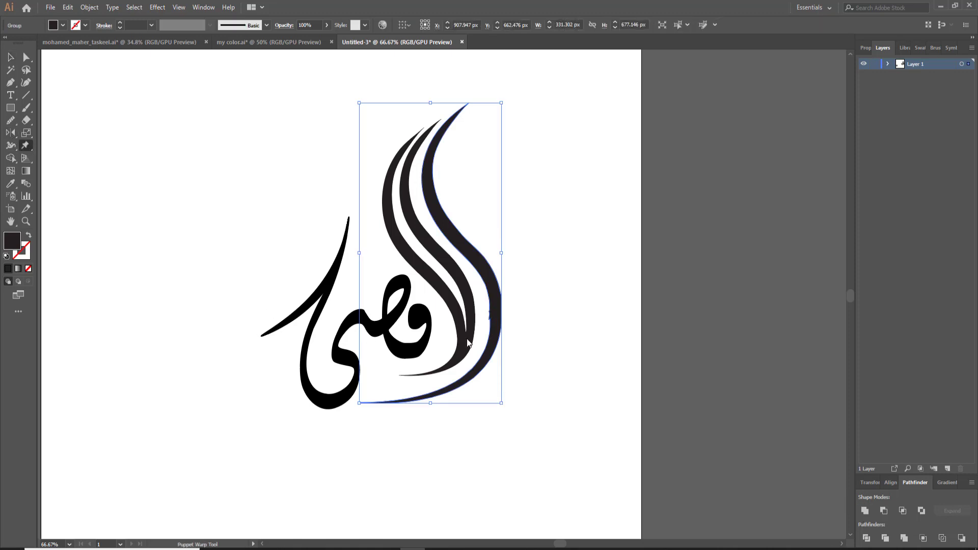
- Pin the outer curve's lower part, right bend, upper section and top tip, then adjust the right bend
{"action": "left_click", "coordinate": [475, 377]}
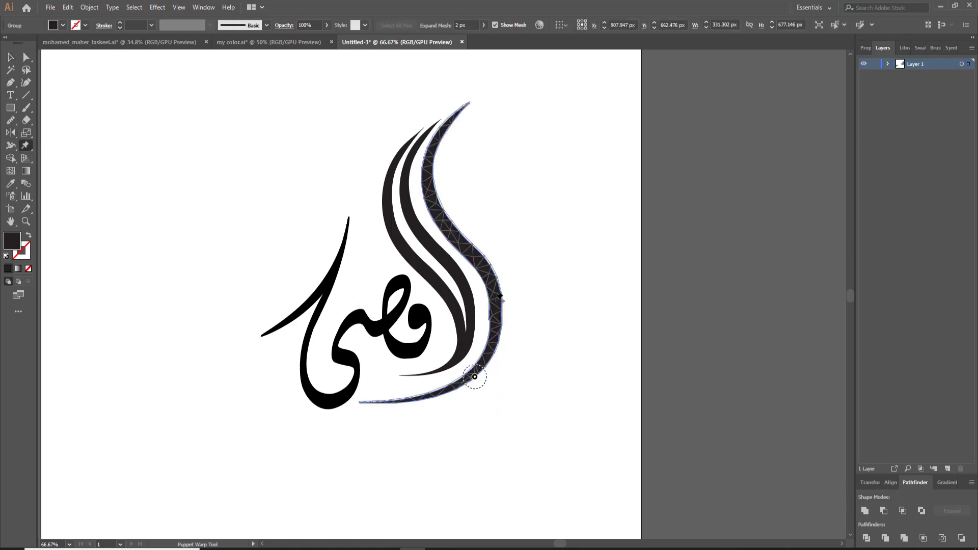
{"action": "left_click", "coordinate": [496, 312]}
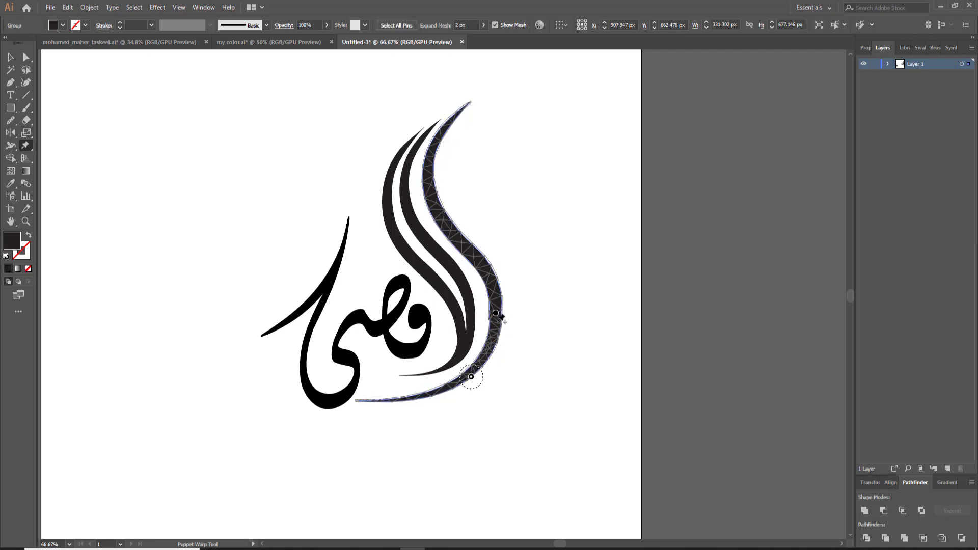
{"action": "left_click_drag", "start_coordinate": [495, 313], "coordinate": [496, 314]}
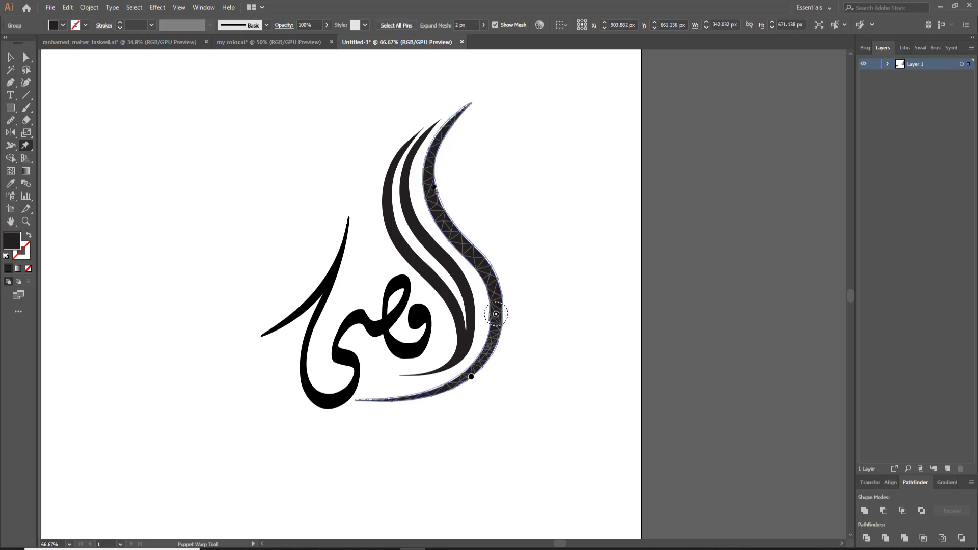
{"action": "left_click", "coordinate": [429, 192]}
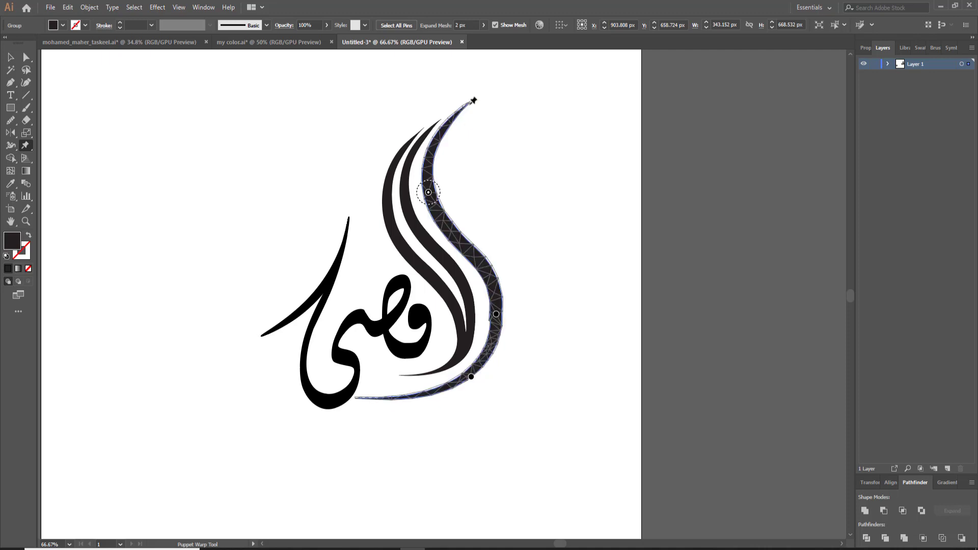
{"action": "left_click_drag", "start_coordinate": [472, 99], "coordinate": [470, 98]}
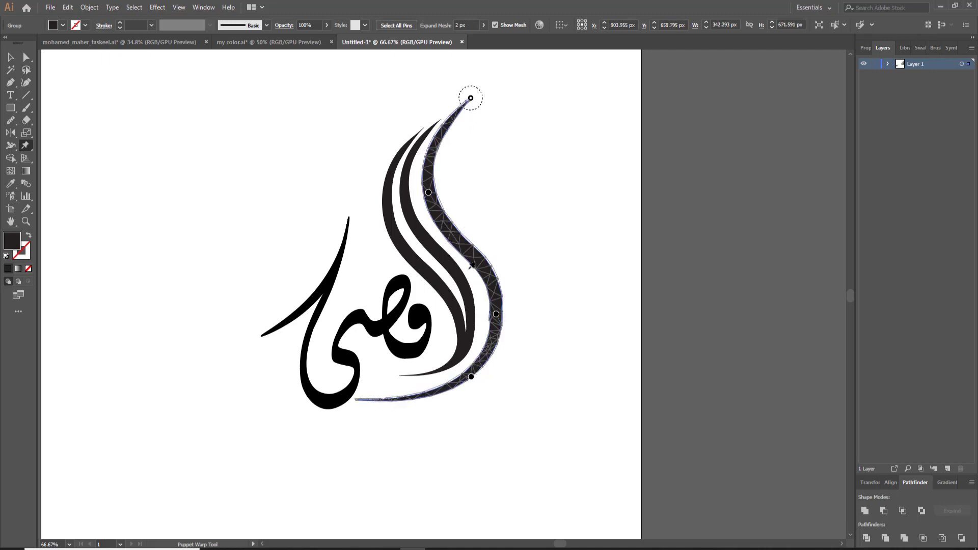
{"action": "left_click_drag", "start_coordinate": [496, 314], "coordinate": [493, 311]}
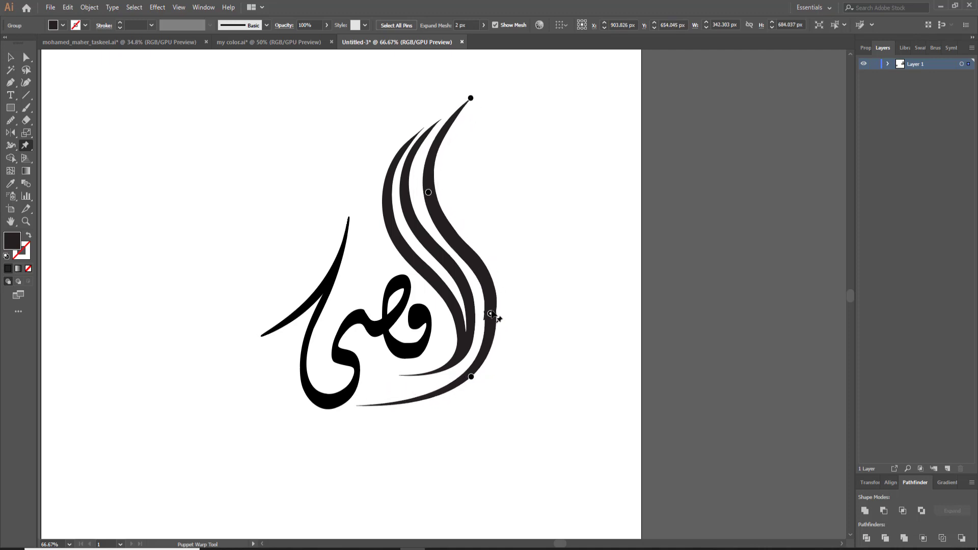
{"action": "left_click", "coordinate": [429, 192]}
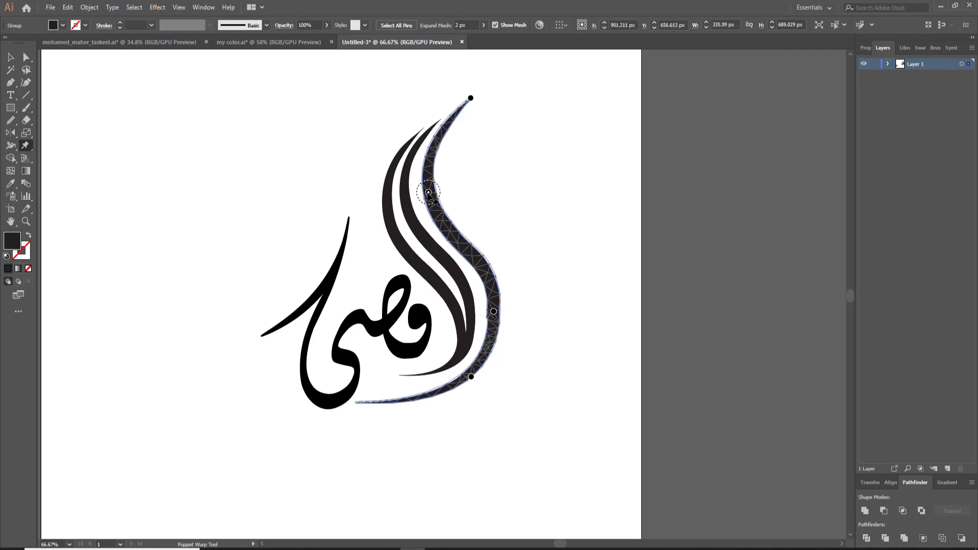
{"action": "left_click", "coordinate": [10, 57]}
- Zoom in, pen-draw a small shape over the edge bump and cut it out with Minus Front
{"action": "left_click", "coordinate": [25, 221]}
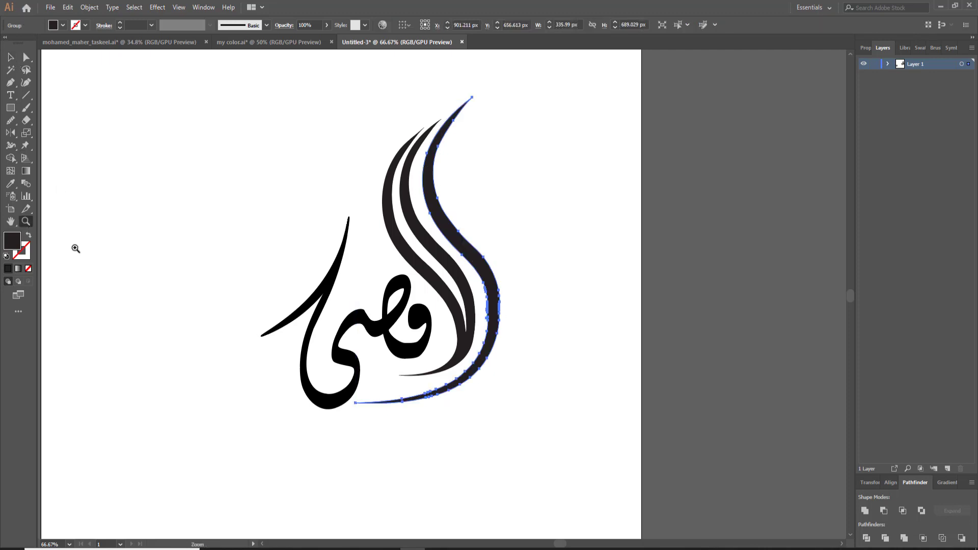
{"action": "left_click_drag", "start_coordinate": [492, 328], "coordinate": [617, 292]}
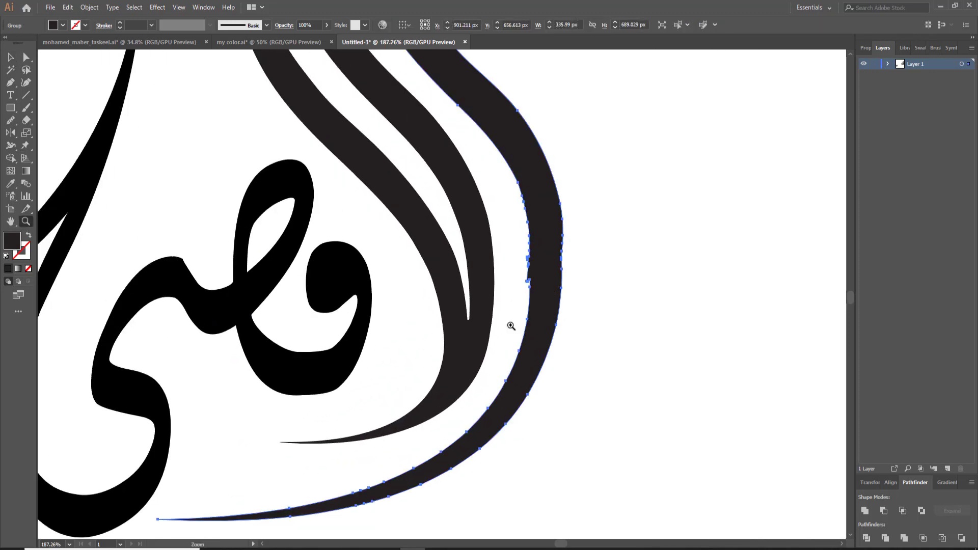
{"action": "left_click", "coordinate": [10, 57]}
{"action": "left_click", "coordinate": [133, 113]}
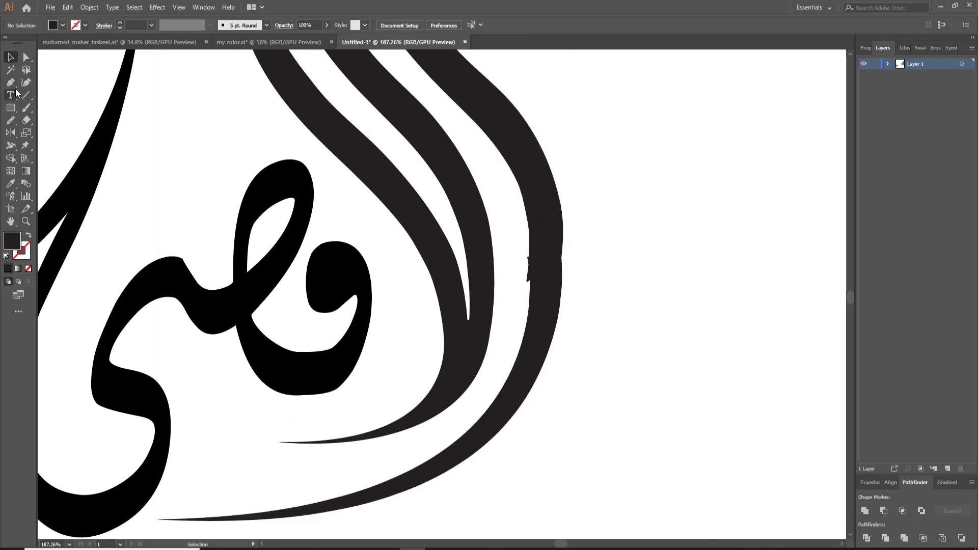
{"action": "left_click", "coordinate": [10, 82]}
{"action": "left_click_drag", "start_coordinate": [516, 179], "coordinate": [484, 130]}
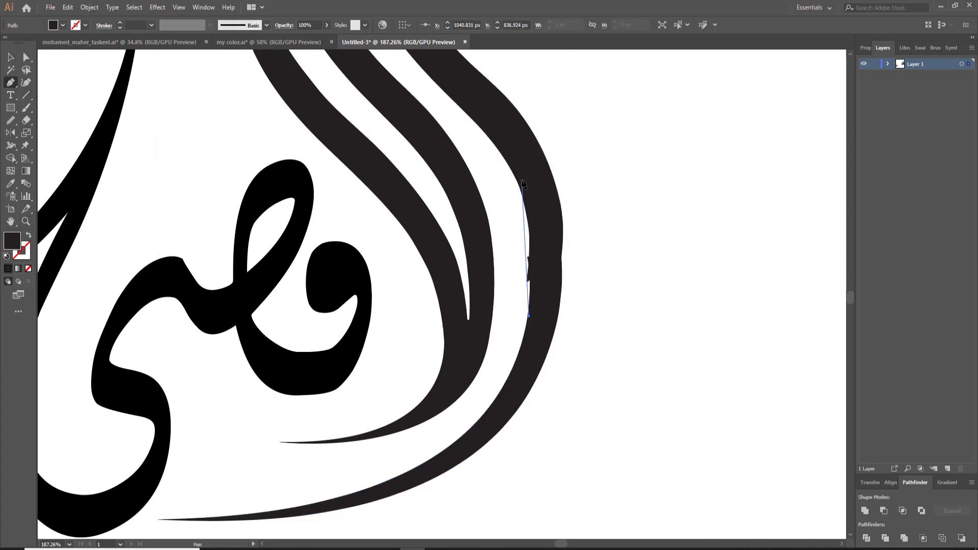
{"action": "left_click", "coordinate": [511, 266]}
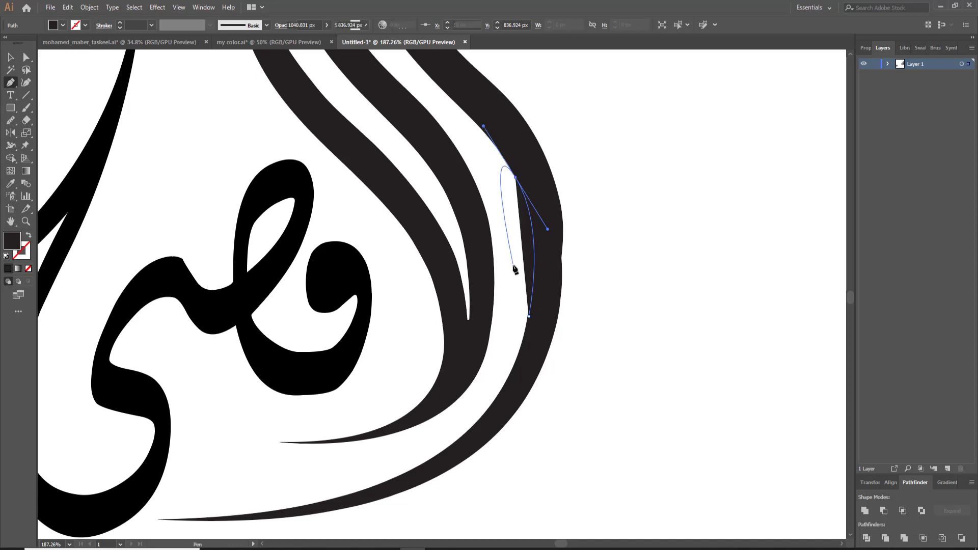
{"action": "left_click", "coordinate": [511, 285]}
{"action": "left_click", "coordinate": [529, 317]}
{"action": "key", "text": "a"}
{"action": "left_click", "coordinate": [543, 296], "text": "shift"}
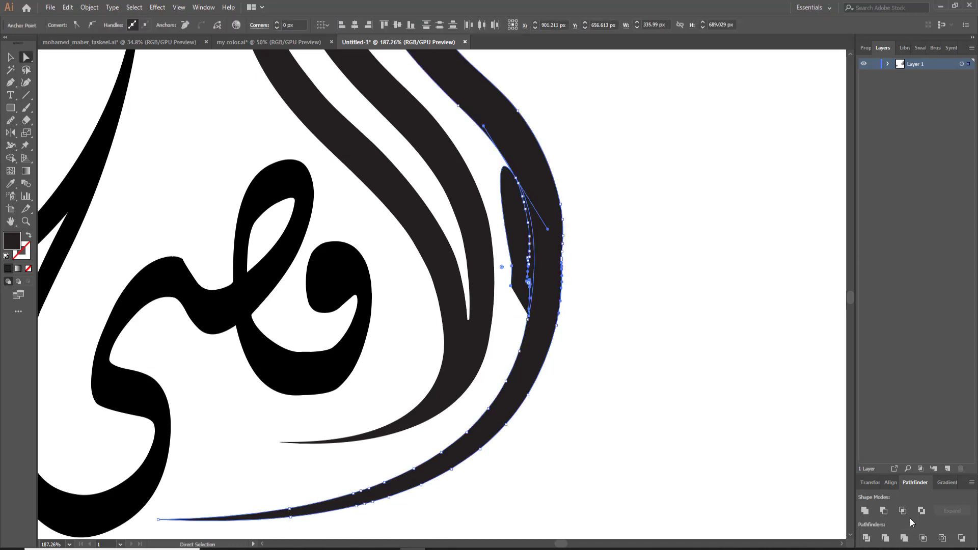
{"action": "left_click", "coordinate": [884, 511]}
{"action": "left_click", "coordinate": [641, 445]}
- Pen-draw a patch along the outer edge and unite it with the outer curve
{"action": "left_click", "coordinate": [10, 83]}
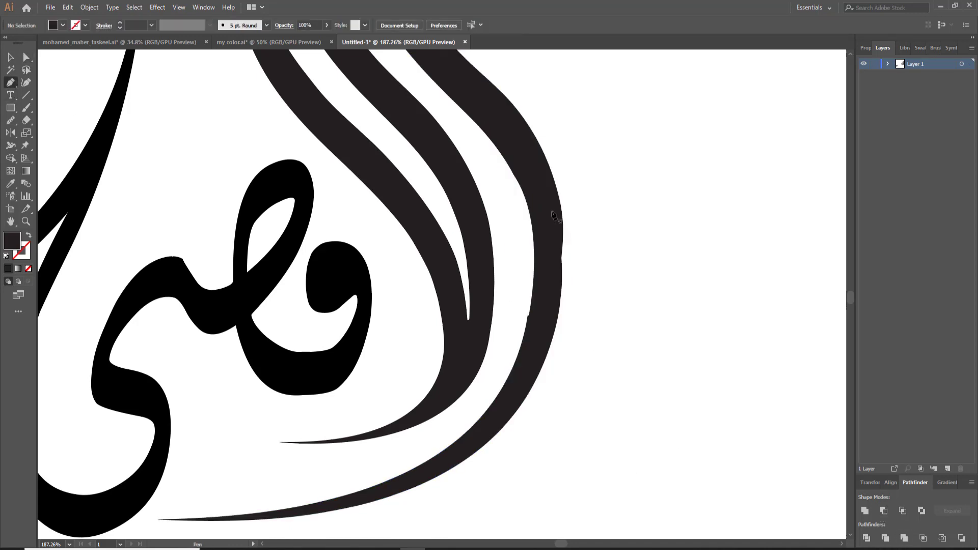
{"action": "left_click", "coordinate": [548, 166]}
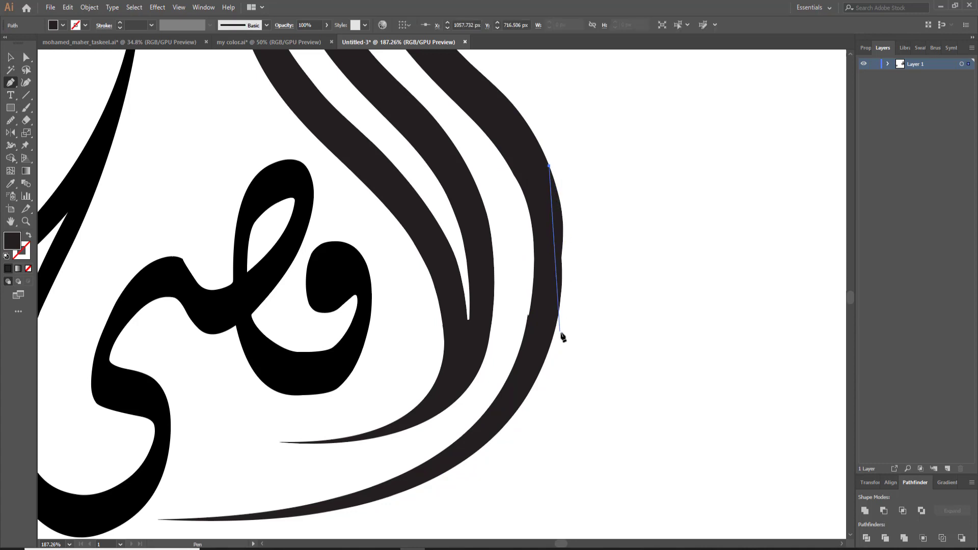
{"action": "left_click_drag", "start_coordinate": [555, 324], "coordinate": [527, 416]}
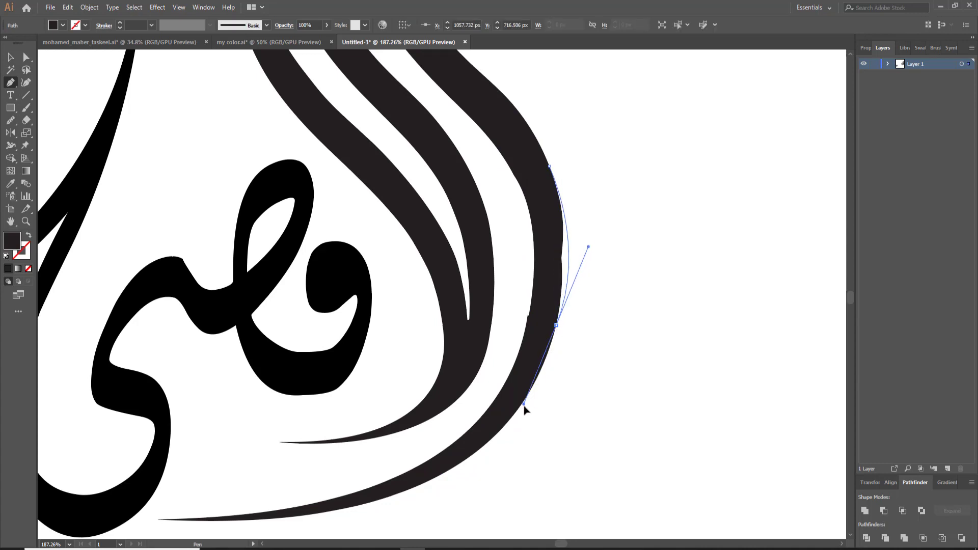
{"action": "left_click_drag", "start_coordinate": [539, 324], "coordinate": [184, 123]}
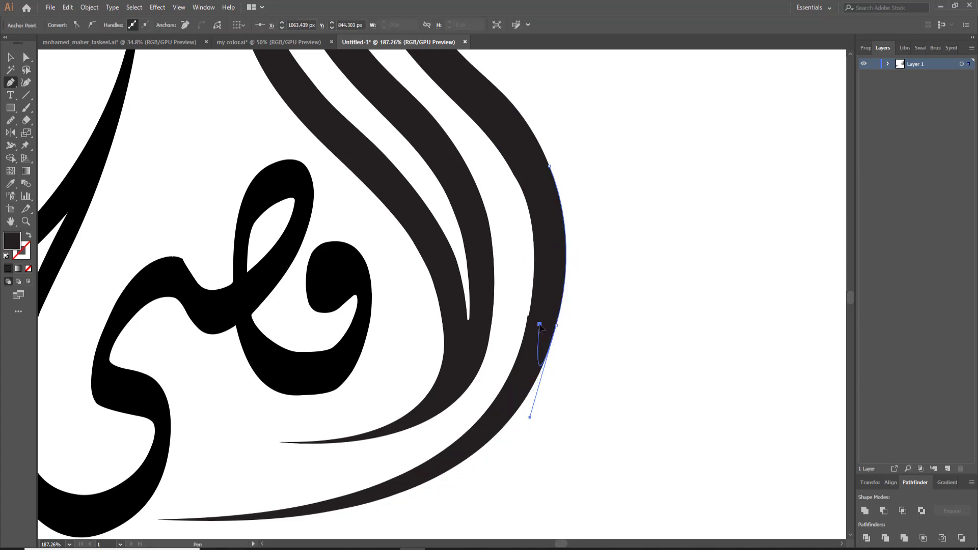
{"action": "left_click", "coordinate": [25, 57]}
{"action": "left_click_drag", "start_coordinate": [622, 180], "coordinate": [553, 354]}
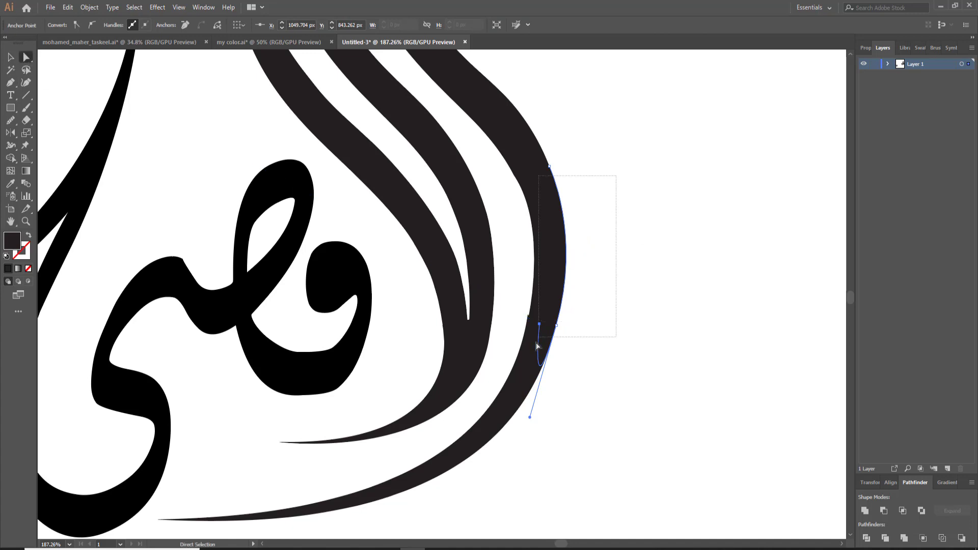
{"action": "left_click", "coordinate": [862, 511]}
- Smooth the outer right stroke's curve with the Smooth tool
{"action": "left_click", "coordinate": [10, 120]}
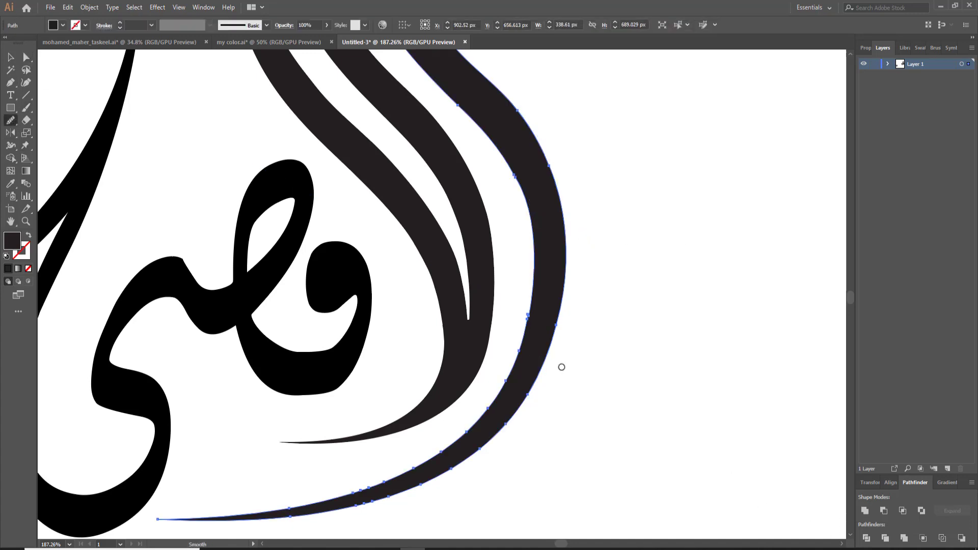
{"action": "left_click_drag", "start_coordinate": [528, 317], "coordinate": [525, 204]}
{"action": "left_click_drag", "start_coordinate": [550, 339], "coordinate": [535, 132]}
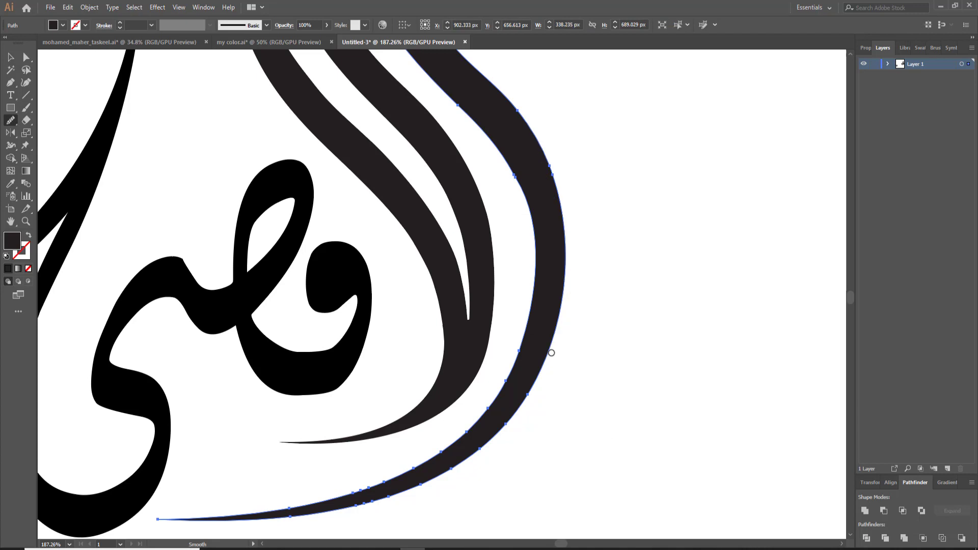
{"action": "scroll", "coordinate": [551, 352], "scroll_direction": "up", "scroll_amount": 3}
- Smooth the middle stroke's upper, left and lower edges and the left stroke's inner edge, then zoom out
{"action": "key", "text": "a"}
{"action": "left_click", "coordinate": [472, 302]}
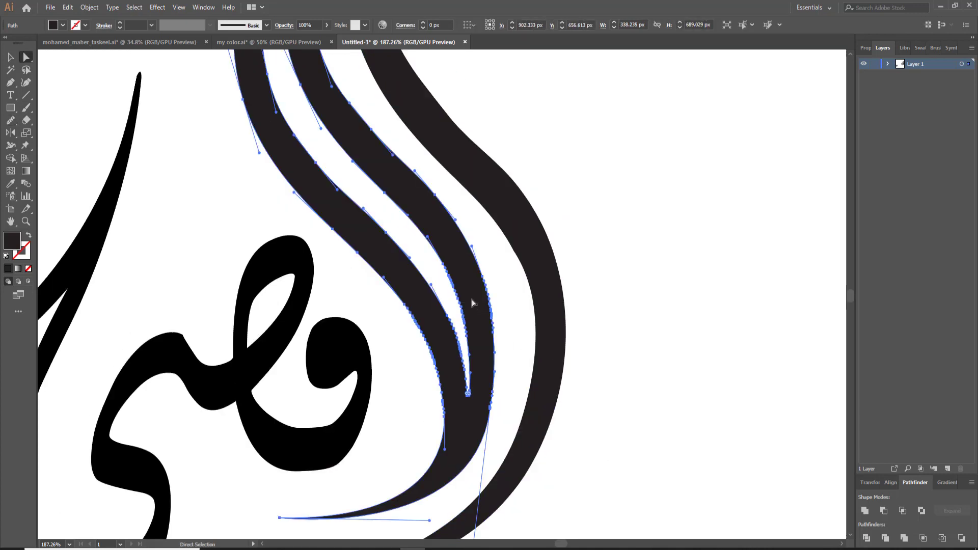
{"action": "left_click", "coordinate": [10, 120]}
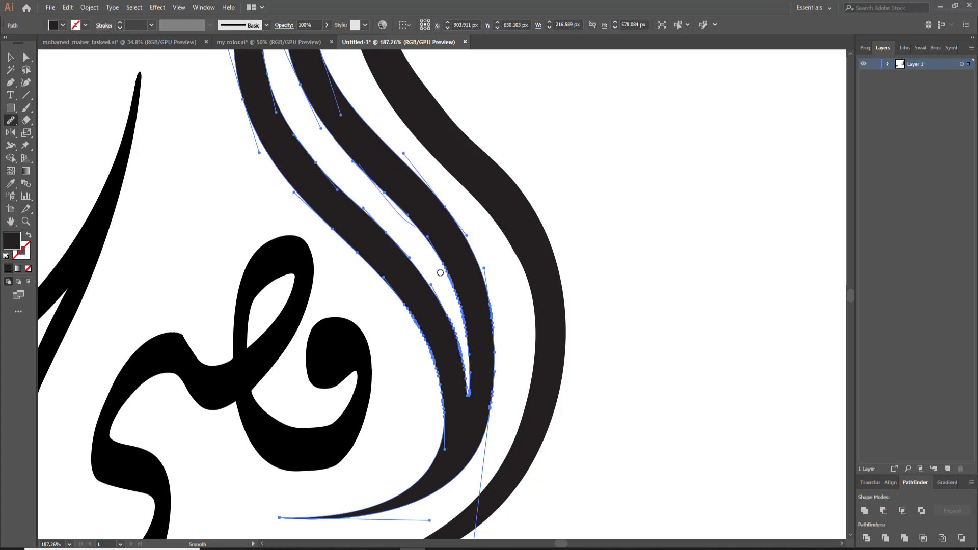
{"action": "left_click_drag", "start_coordinate": [481, 296], "coordinate": [357, 112]}
{"action": "left_click_drag", "start_coordinate": [454, 344], "coordinate": [345, 254]}
{"action": "left_click_drag", "start_coordinate": [431, 379], "coordinate": [455, 394]}
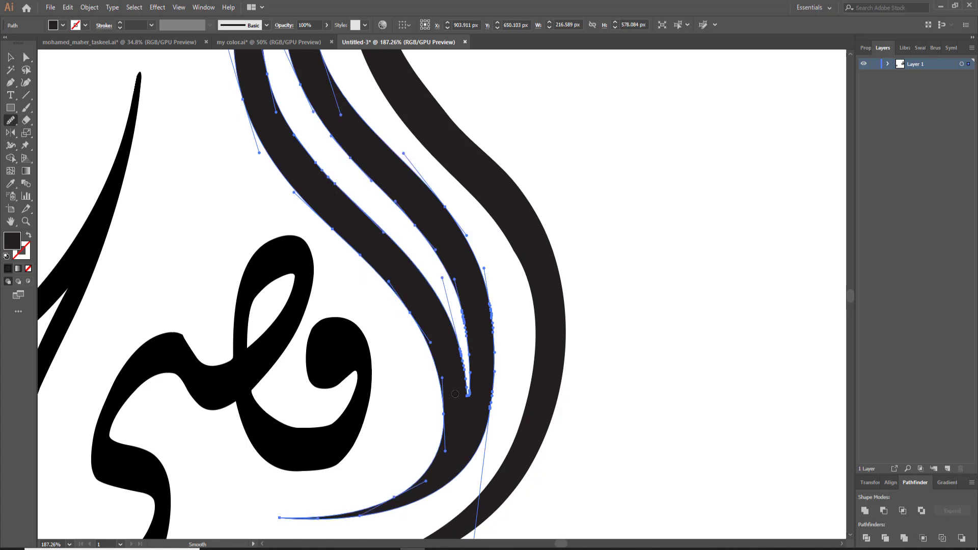
{"action": "scroll", "coordinate": [419, 365], "scroll_direction": "up", "scroll_amount": 5}
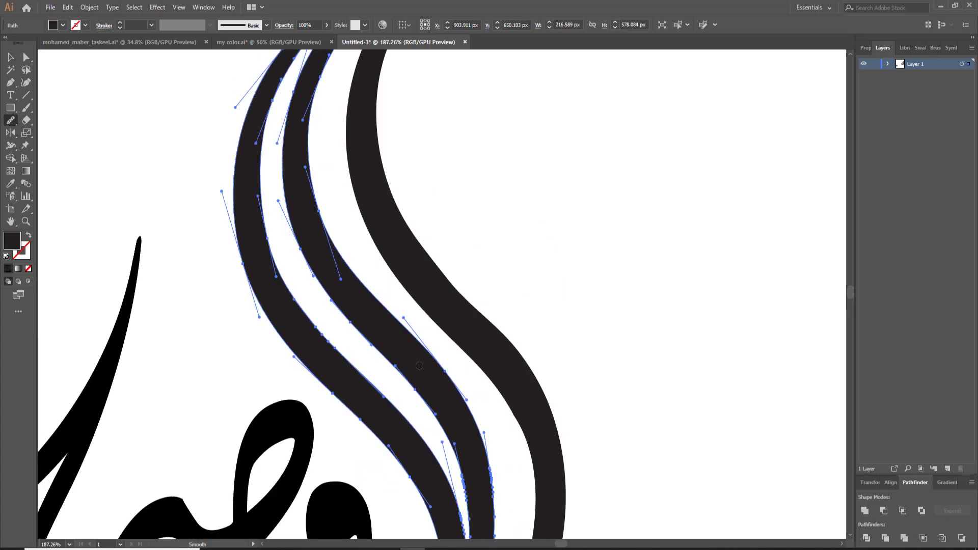
{"action": "left_click_drag", "start_coordinate": [293, 266], "coordinate": [266, 130]}
{"action": "scroll", "coordinate": [266, 130], "scroll_direction": "up", "scroll_amount": 2}
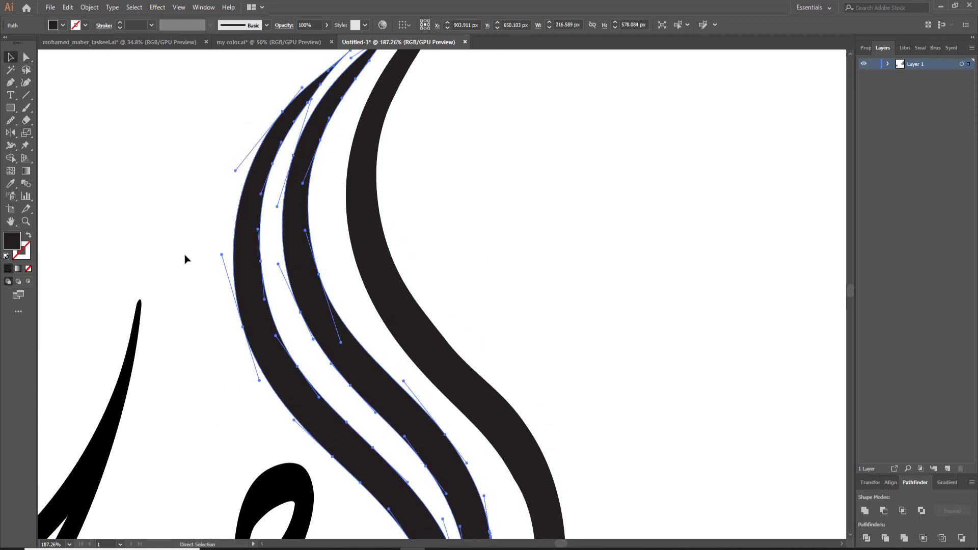
{"action": "key", "text": "ctrl+minus"}
{"action": "key", "text": "ctrl+minus"}
{"action": "key", "text": "ctrl+minus"}
{"action": "key", "text": "ctrl+minus"}
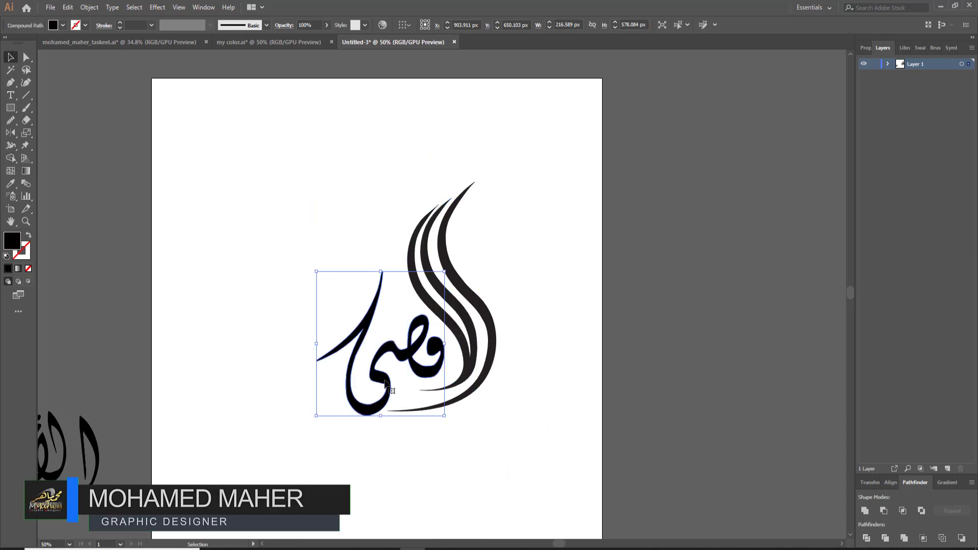
- Select the فص letters with the slanted alif and try erasing part of them
{"action": "double_click", "coordinate": [387, 379]}
{"action": "left_click", "coordinate": [45, 58]}
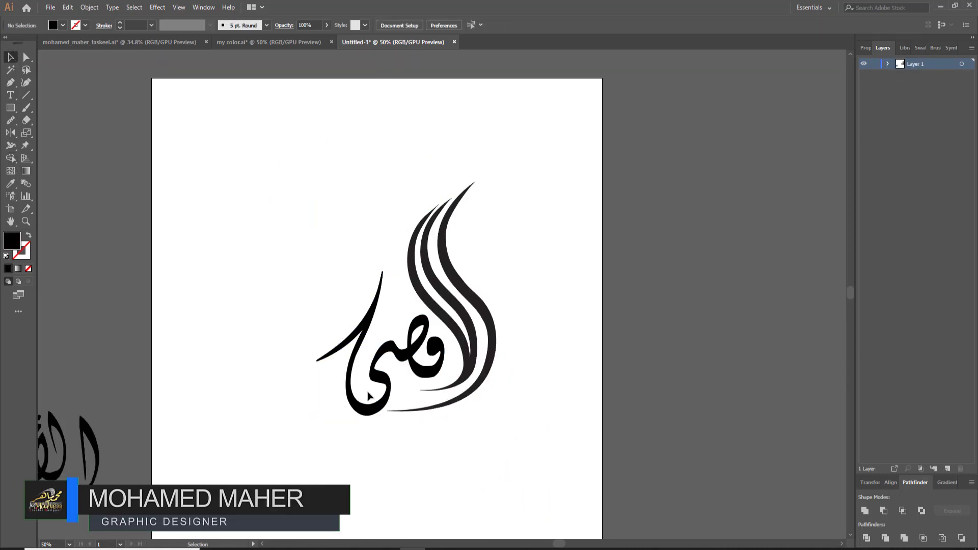
{"action": "left_click", "coordinate": [417, 372]}
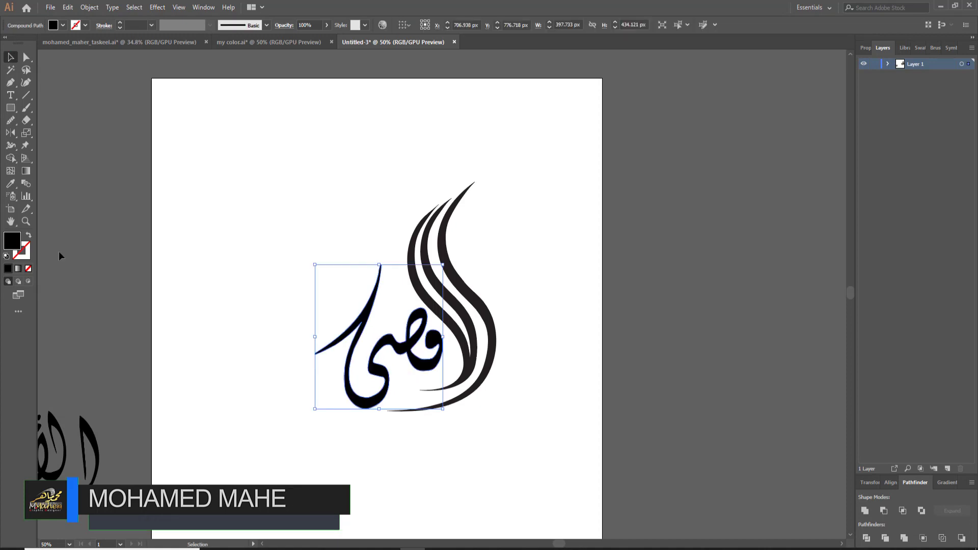
{"action": "left_click", "coordinate": [25, 120]}
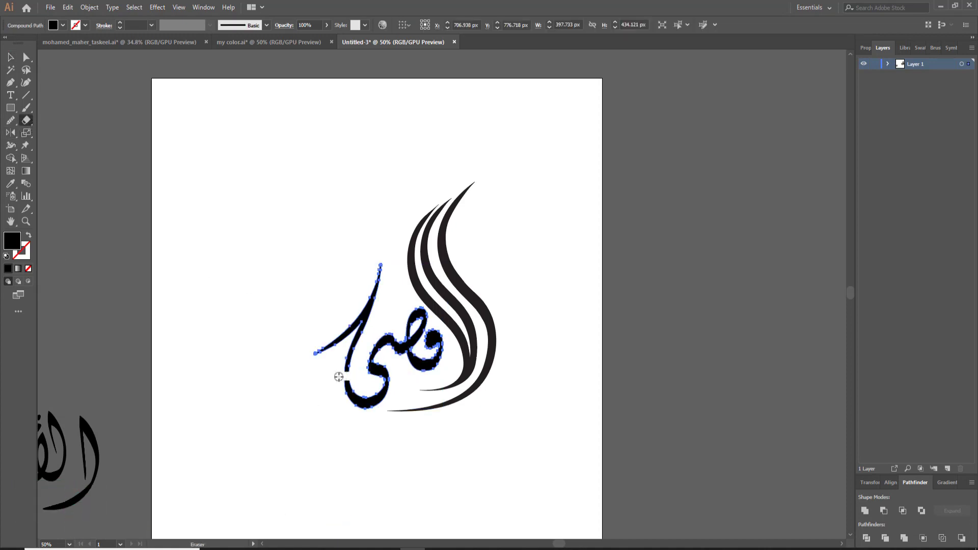
{"action": "left_click_drag", "start_coordinate": [357, 374], "coordinate": [339, 377]}
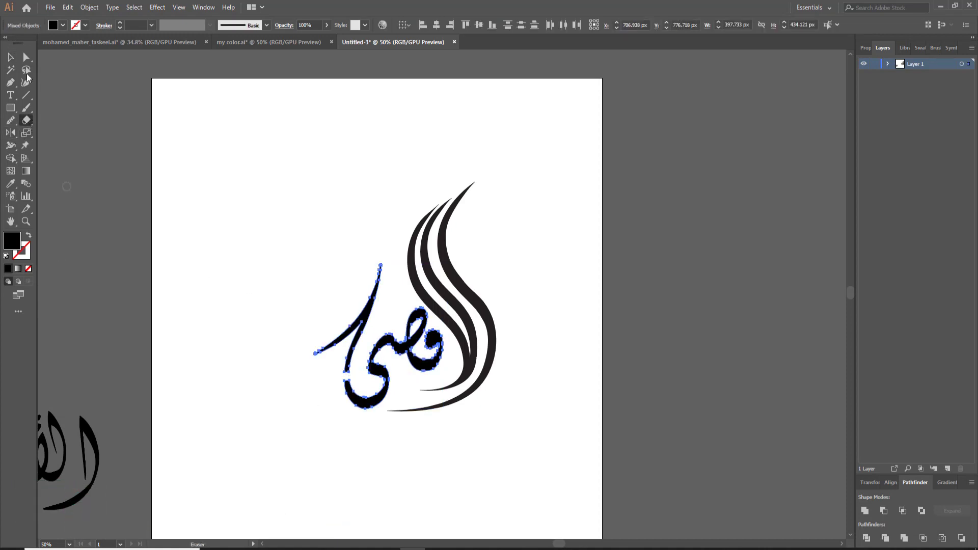
- Reduce the Eraser size and erase the slanted alif stroke and its leftover tail
{"action": "key", "text": "Return"}
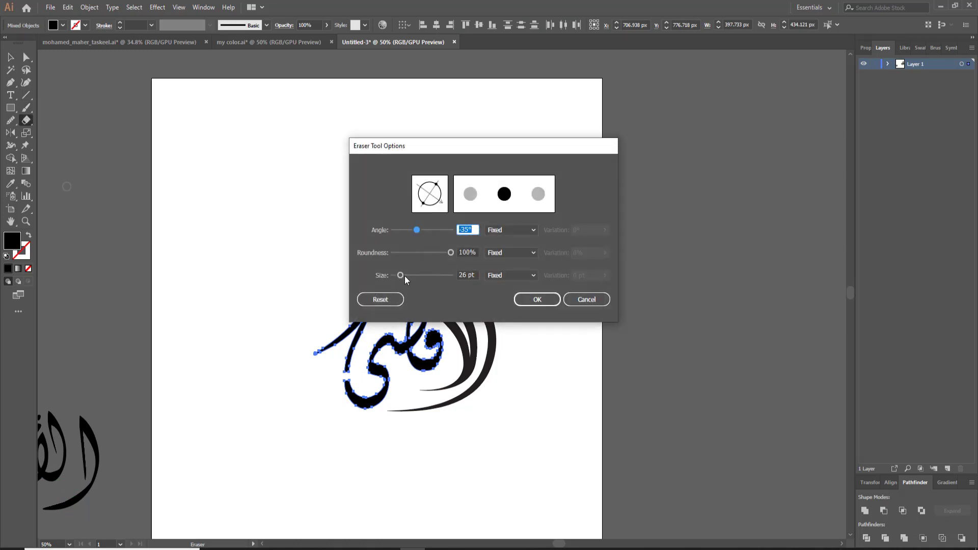
{"action": "left_click_drag", "start_coordinate": [405, 276], "coordinate": [409, 275]}
{"action": "left_click", "coordinate": [537, 299]}
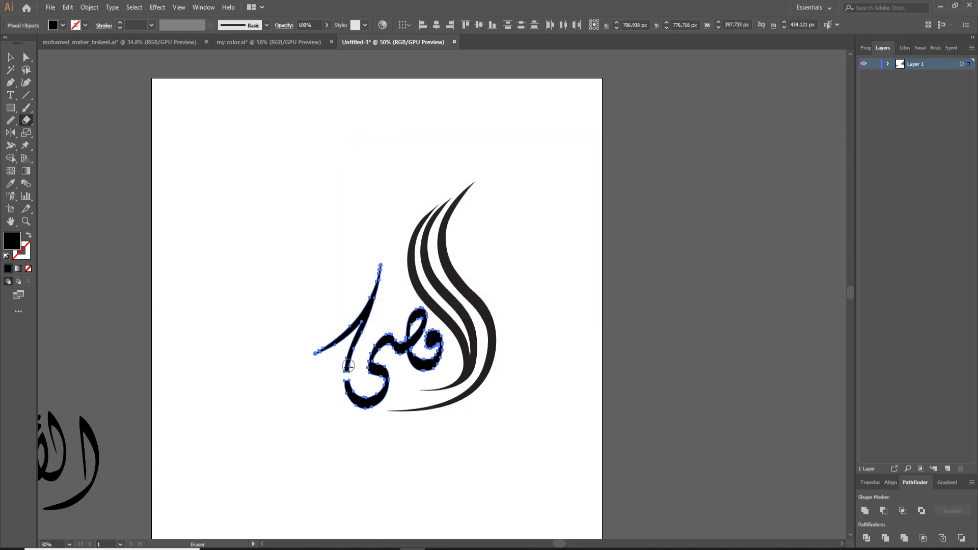
{"action": "left_click_drag", "start_coordinate": [345, 366], "coordinate": [317, 346]}
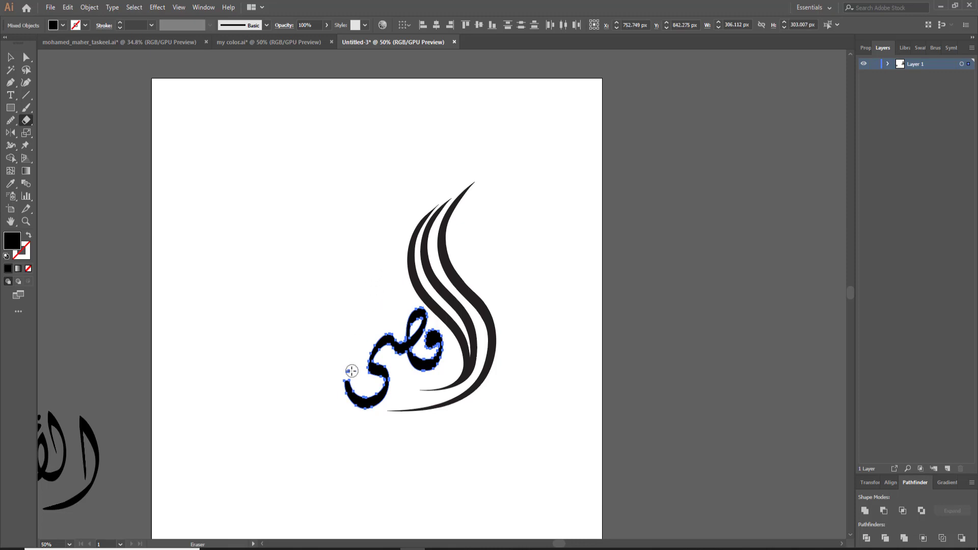
{"action": "left_click_drag", "start_coordinate": [317, 347], "coordinate": [350, 376]}
{"action": "left_click", "coordinate": [25, 221]}
- Draw a long Pencil loop rising from the word's left tail
{"action": "left_click_drag", "start_coordinate": [432, 354], "coordinate": [499, 355]}
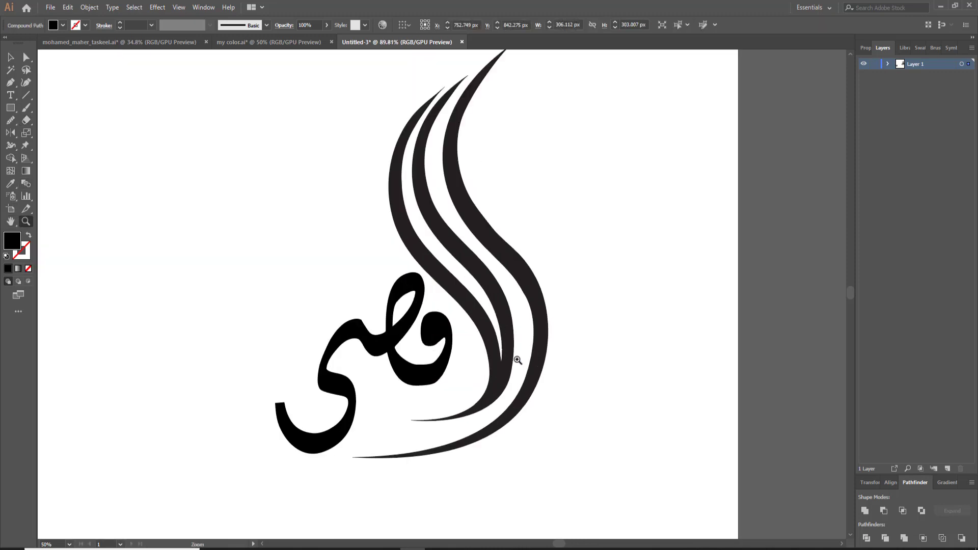
{"action": "scroll", "coordinate": [301, 315], "scroll_direction": "down", "scroll_amount": 2}
{"action": "key", "text": "v"}
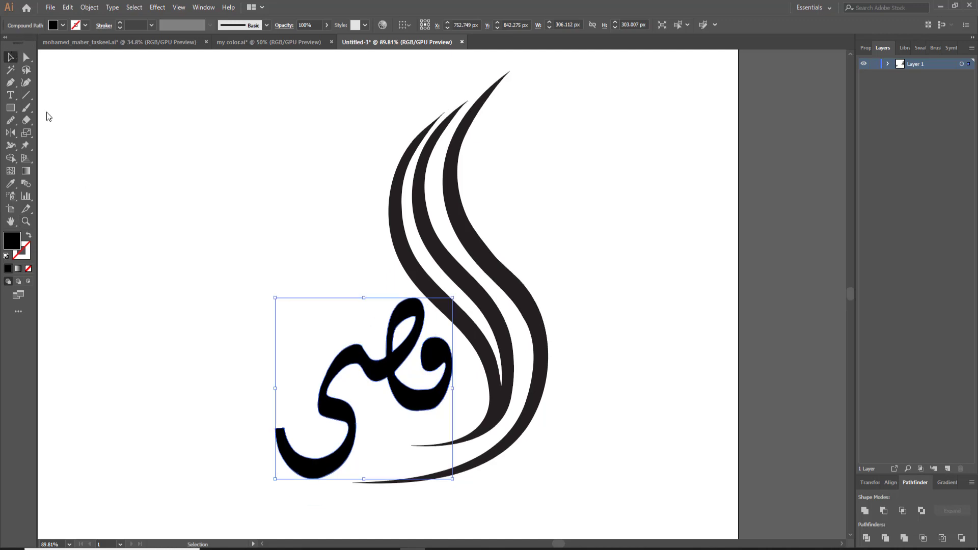
{"action": "key", "text": "ctrl+shift+a"}
{"action": "left_click_drag", "start_coordinate": [10, 120], "coordinate": [47, 133]}
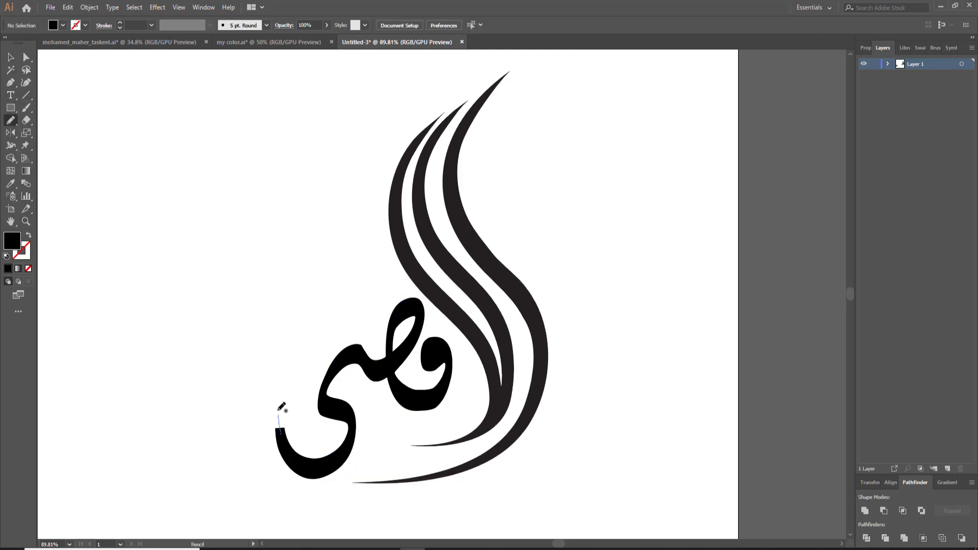
{"action": "left_click_drag", "start_coordinate": [279, 410], "coordinate": [352, 312]}
- Give the loop a 17 pt tapered stroke and expand its appearance into a filled shape
{"action": "left_click", "coordinate": [122, 22]}
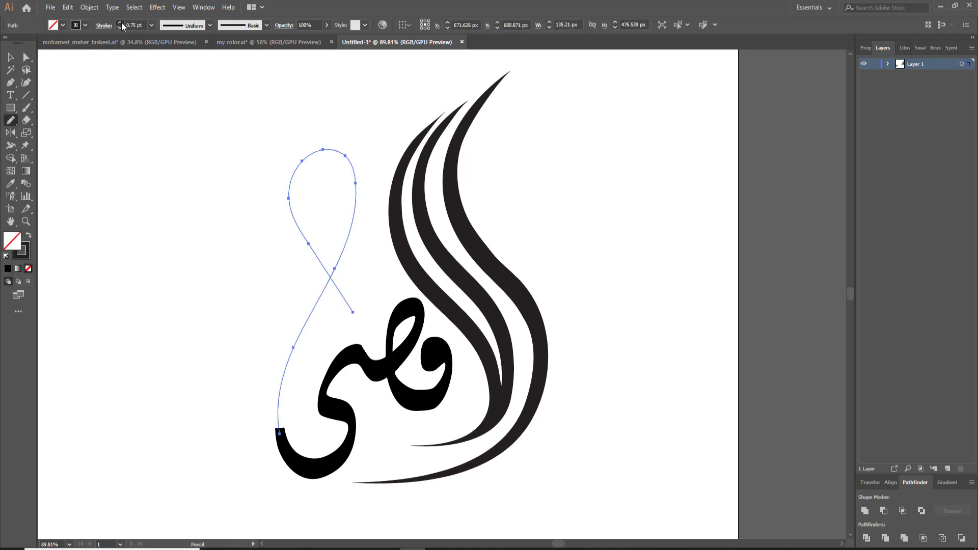
{"action": "left_click", "coordinate": [121, 23]}
{"action": "type", "text": "17"}
{"action": "left_click", "coordinate": [191, 29]}
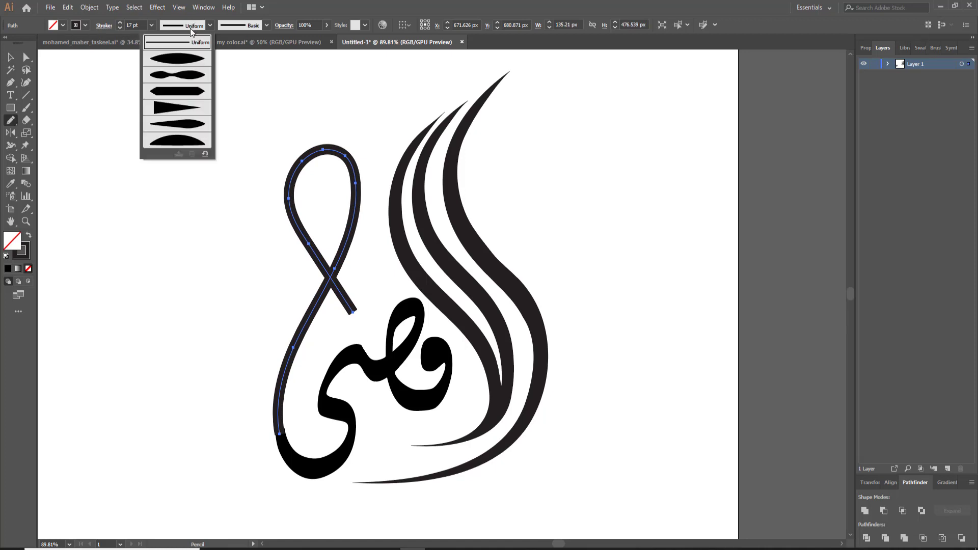
{"action": "left_click", "coordinate": [172, 110]}
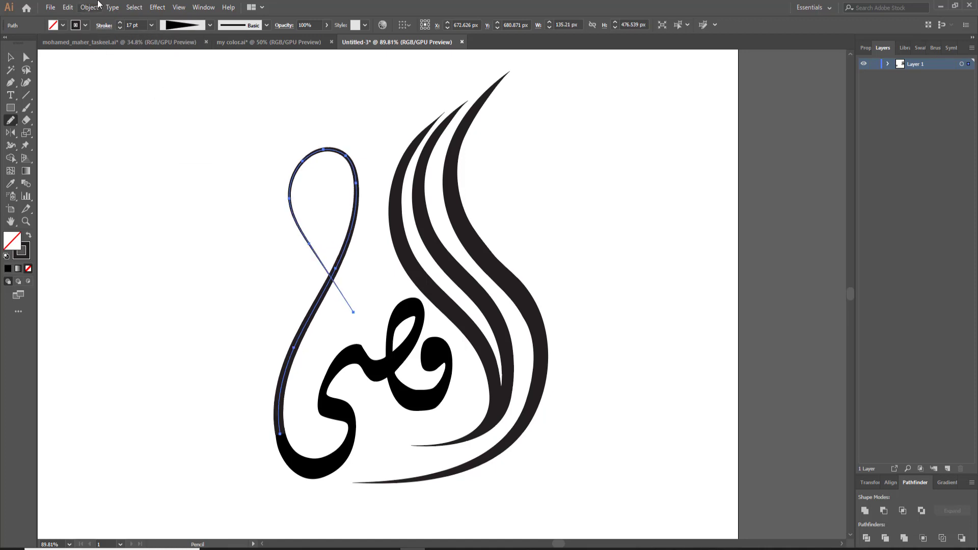
{"action": "left_click", "coordinate": [97, 6]}
{"action": "left_click", "coordinate": [159, 142]}
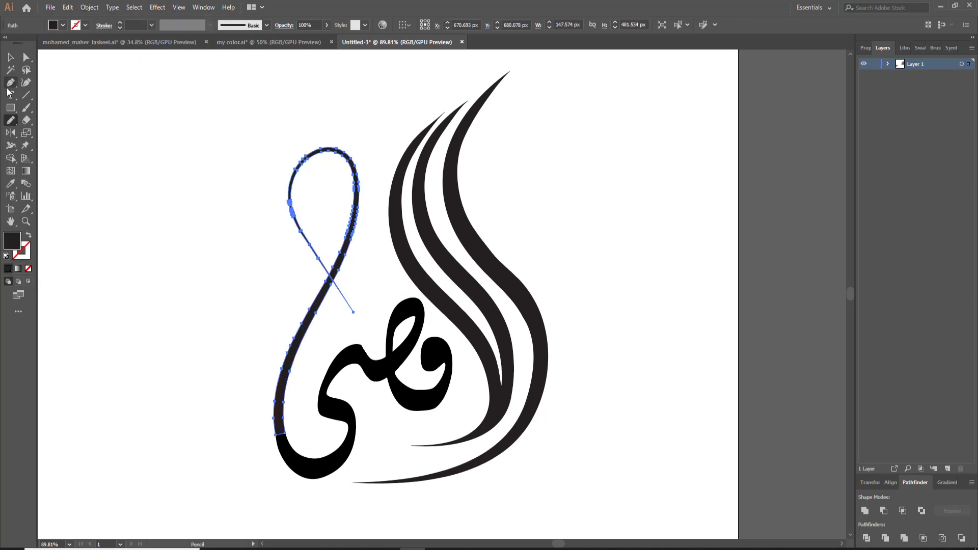
- Smooth the bottom edge of the فص shape beside the loop
{"action": "left_click", "coordinate": [10, 57]}
{"action": "left_click_drag", "start_coordinate": [240, 399], "coordinate": [301, 452]}
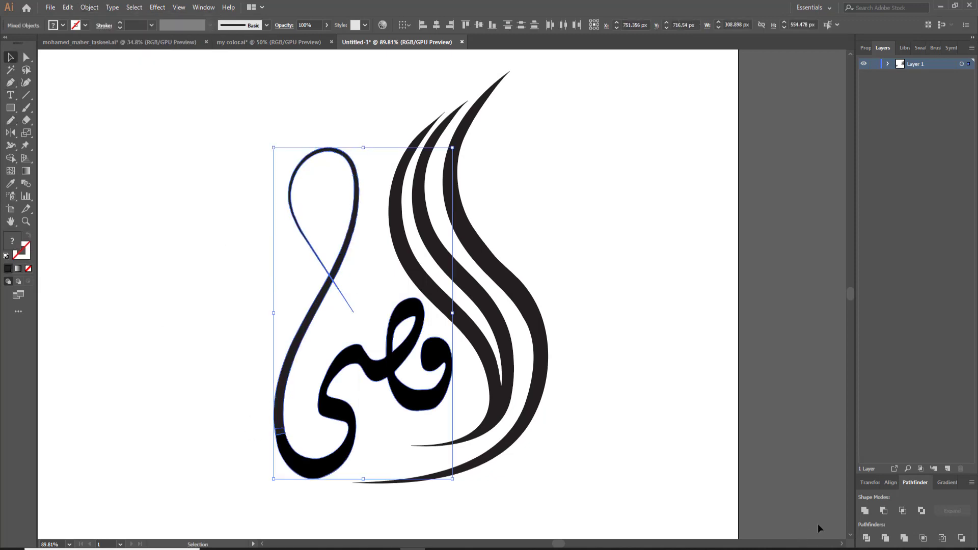
{"action": "left_click", "coordinate": [713, 513]}
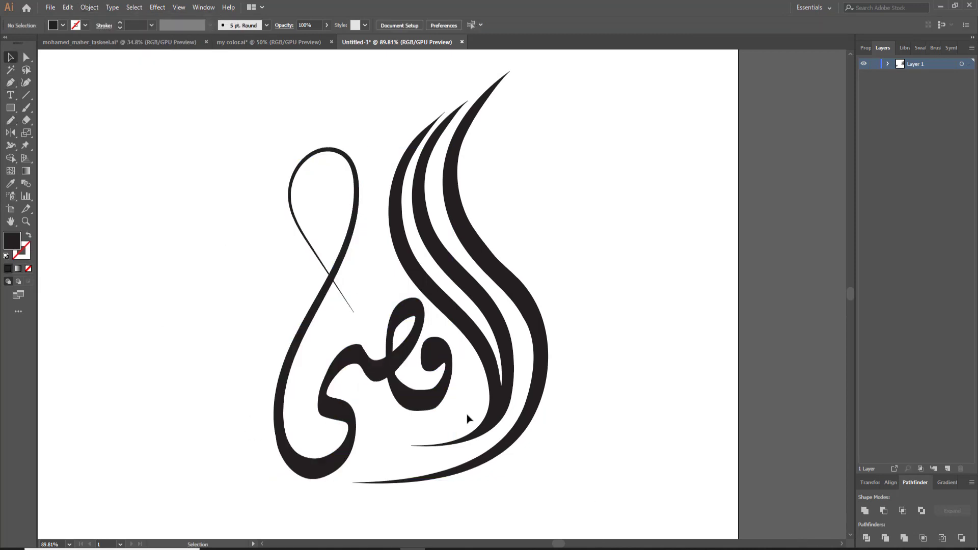
{"action": "left_click", "coordinate": [430, 403]}
{"action": "left_click_drag", "start_coordinate": [11, 121], "coordinate": [43, 146]}
{"action": "left_click_drag", "start_coordinate": [406, 412], "coordinate": [437, 406]}
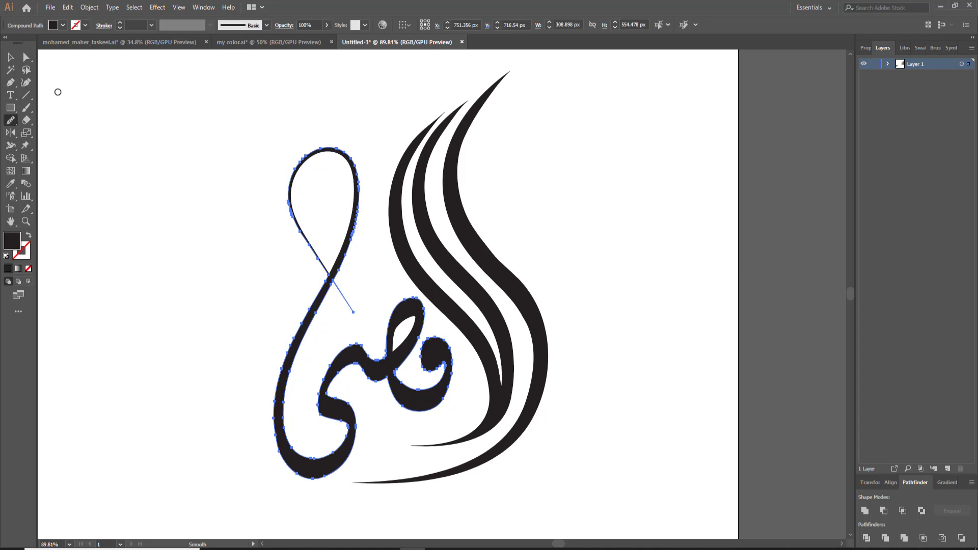
{"action": "left_click", "coordinate": [10, 58]}
{"action": "left_click", "coordinate": [131, 175]}
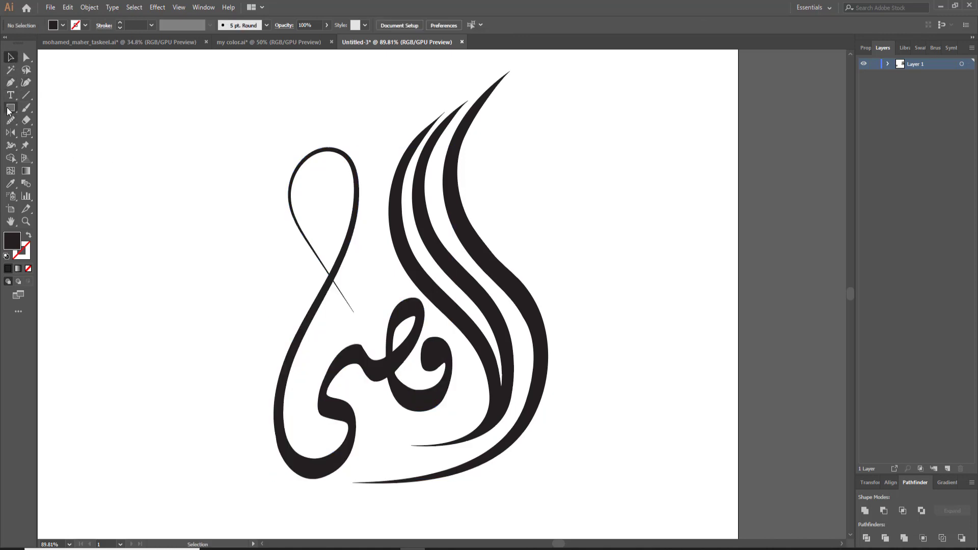
- Draw a tiny square above the فص letters and slightly round its corners
{"action": "left_click", "coordinate": [8, 109]}
{"action": "left_click_drag", "start_coordinate": [396, 291], "coordinate": [395, 294]}
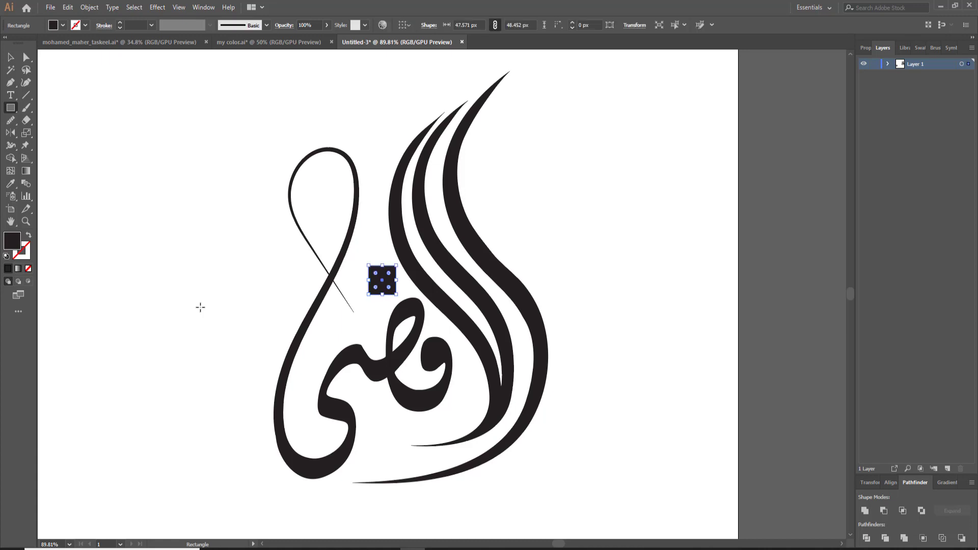
{"action": "key", "text": "z"}
{"action": "left_click_drag", "start_coordinate": [443, 265], "coordinate": [620, 321]}
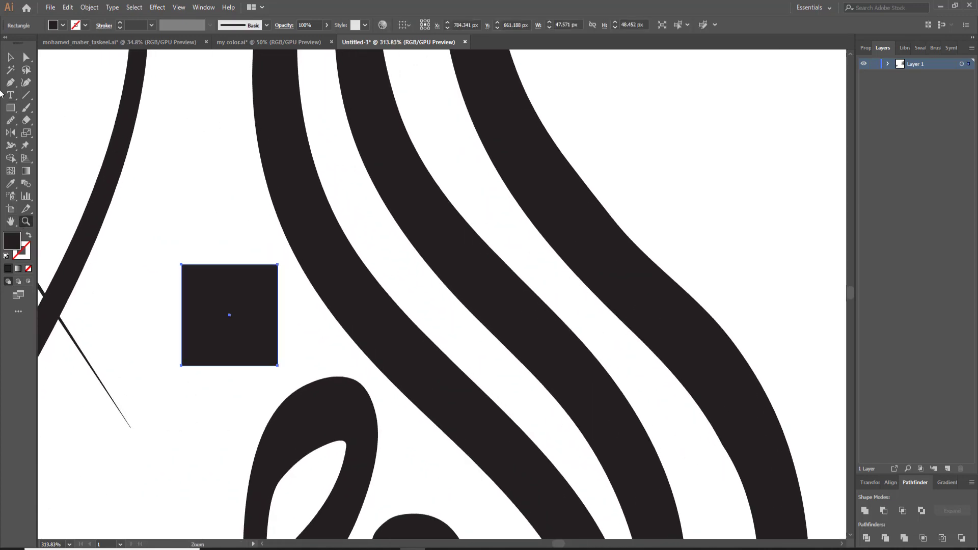
{"action": "left_click", "coordinate": [27, 58]}
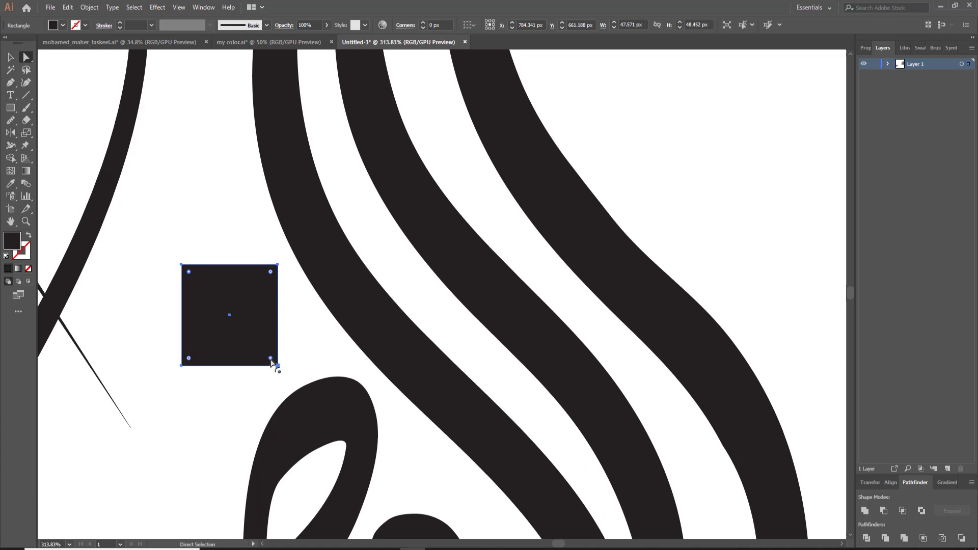
{"action": "left_click_drag", "start_coordinate": [270, 359], "coordinate": [265, 354]}
{"action": "left_click", "coordinate": [255, 407]}
- Rotate and slightly shrink both small squares together
{"action": "key", "text": "ctrl+1"}
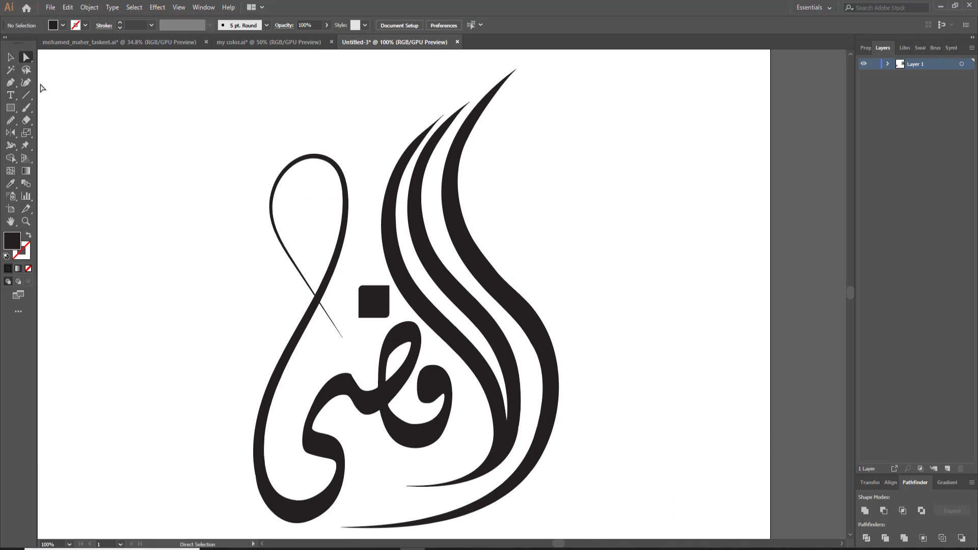
{"action": "left_click", "coordinate": [10, 57]}
{"action": "left_click", "coordinate": [385, 309]}
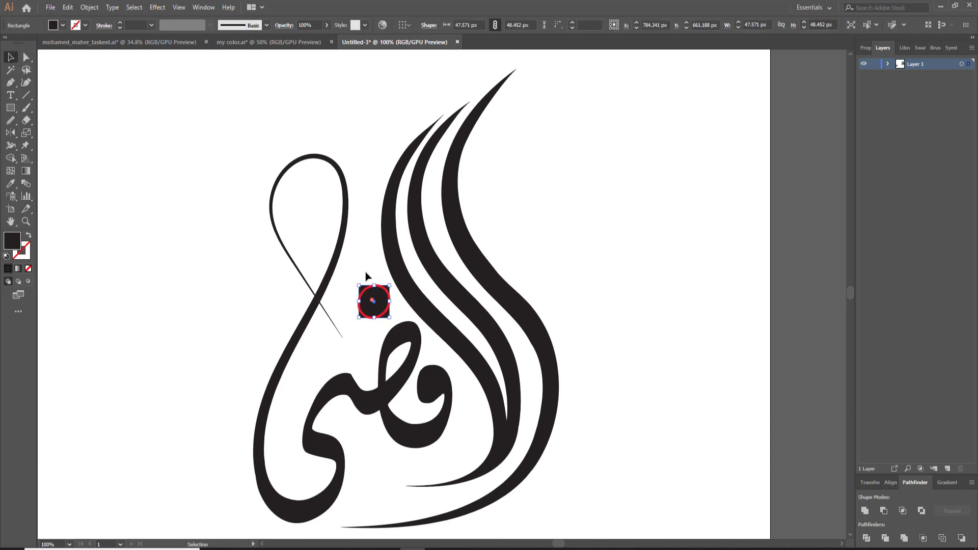
{"action": "mouse_move", "coordinate": [382, 294]}
{"action": "left_mouse_down"}
{"action": "mouse_move", "coordinate": [375, 301]}
{"action": "mouse_move", "coordinate": [368, 269]}
{"action": "left_mouse_up"}
{"action": "key", "text": "ctrl+z"}
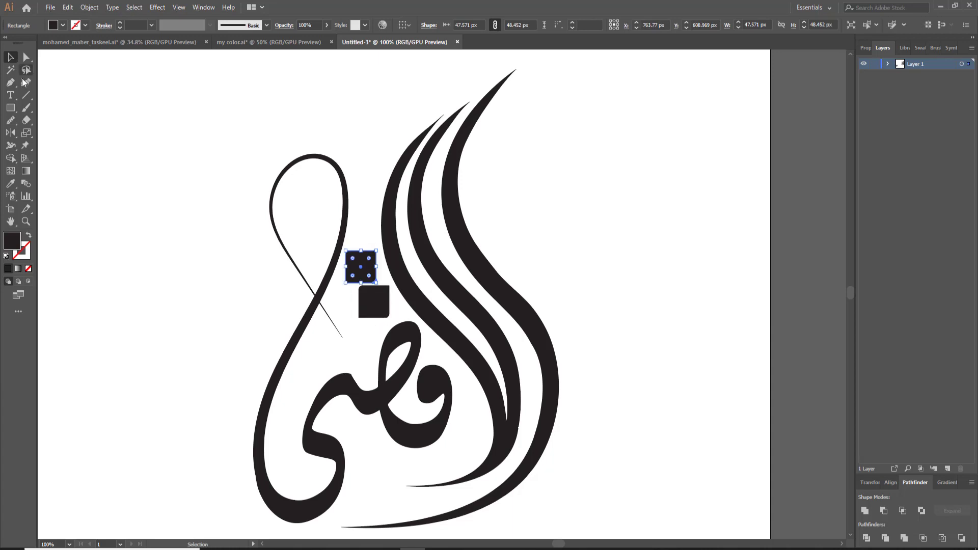
{"action": "left_click", "coordinate": [374, 301], "text": "shift"}
{"action": "left_click_drag", "start_coordinate": [391, 325], "coordinate": [377, 339]}
{"action": "left_click_drag", "start_coordinate": [397, 259], "coordinate": [392, 260]}
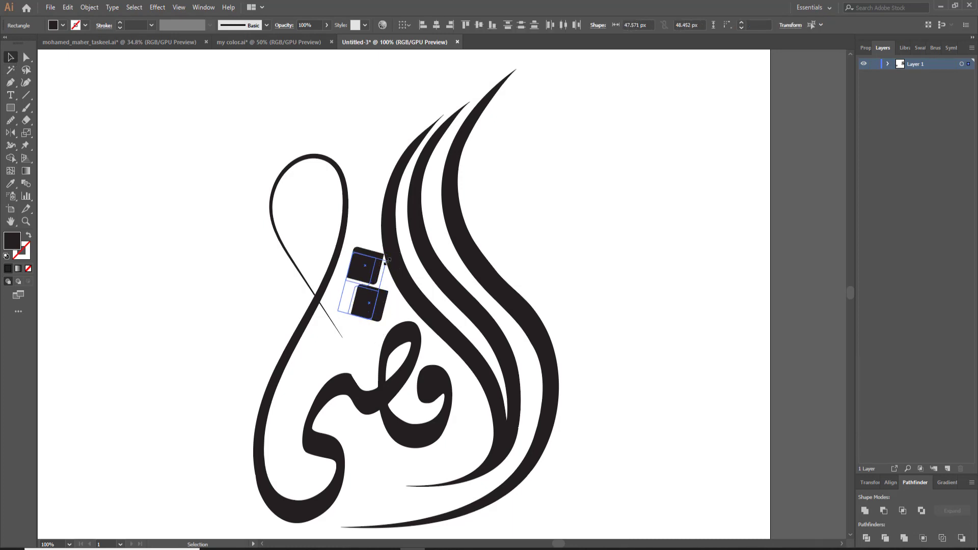
{"action": "key", "text": "ctrl+z"}
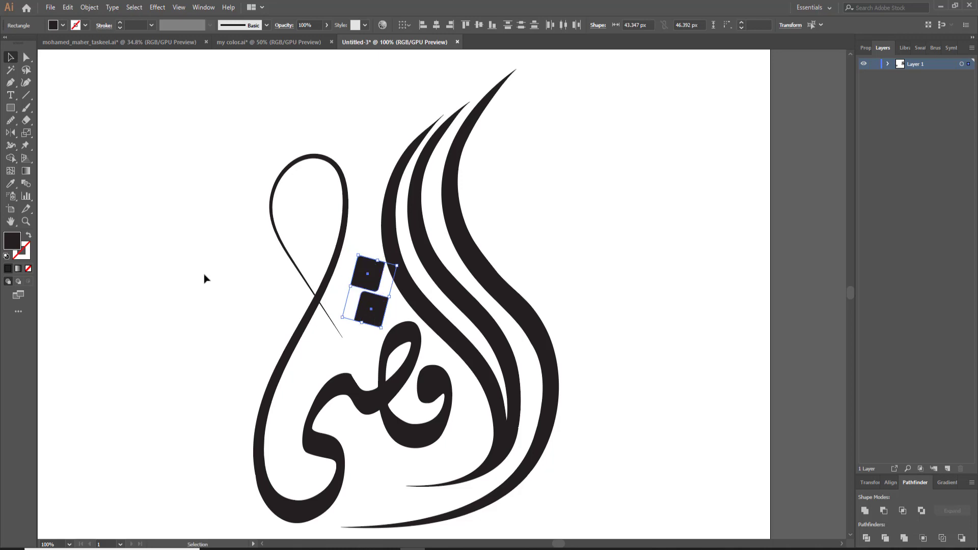
{"action": "left_click", "coordinate": [203, 277]}
- Rotate the top and lower squares individually into diamond shapes
{"action": "left_click", "coordinate": [360, 276]}
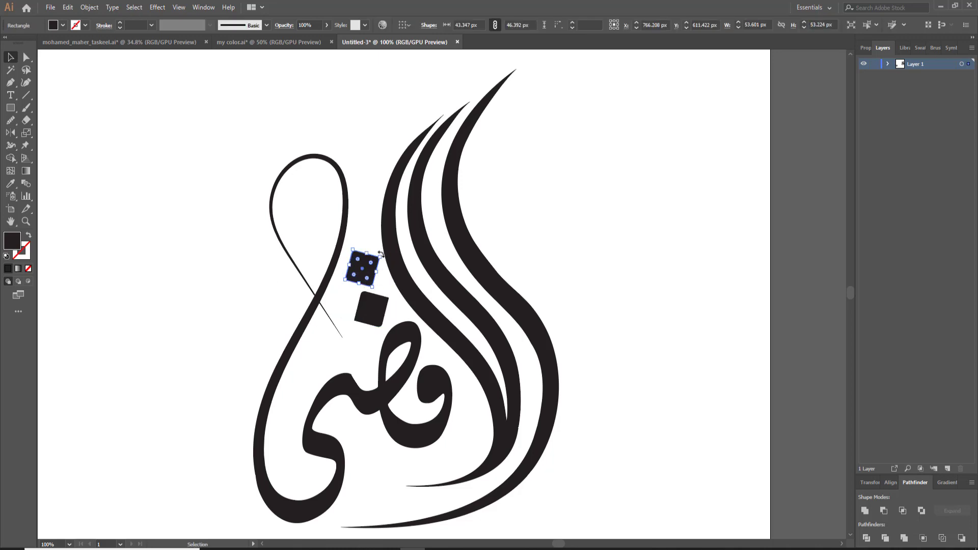
{"action": "left_click_drag", "start_coordinate": [380, 254], "coordinate": [384, 260]}
{"action": "key", "text": "ctrl+z"}
{"action": "left_click_drag", "start_coordinate": [385, 260], "coordinate": [387, 266]}
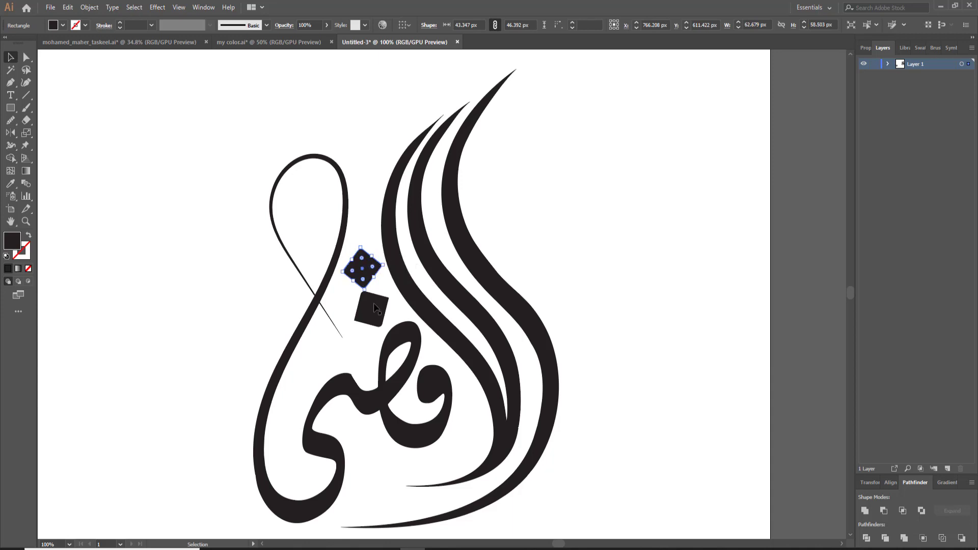
{"action": "left_click", "coordinate": [371, 311]}
{"action": "left_click_drag", "start_coordinate": [384, 333], "coordinate": [371, 332]}
{"action": "left_click", "coordinate": [170, 283]}
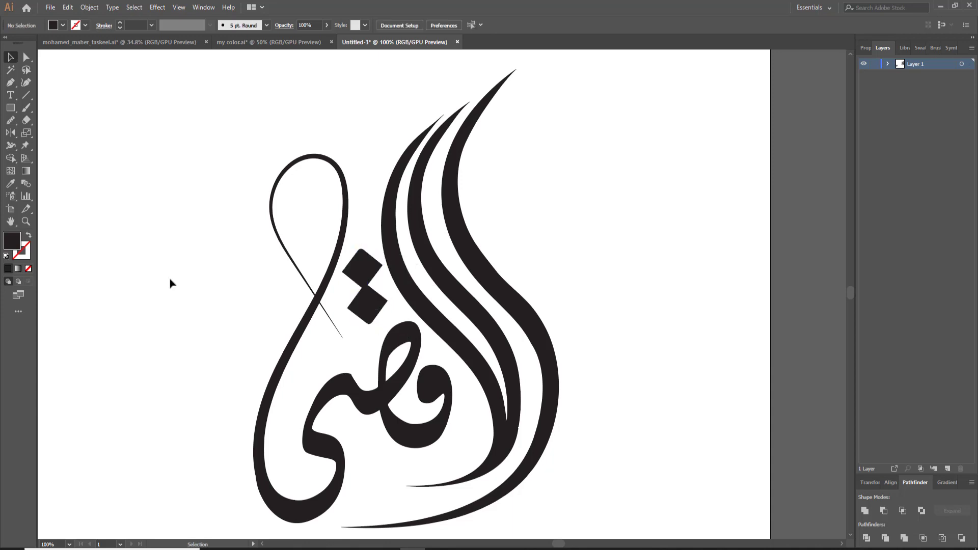
- Move the whole calligraphy slightly left and up, then zoom in on it
{"action": "key", "text": "ctrl+minus"}
{"action": "key", "text": "ctrl+minus"}
{"action": "key", "text": "ctrl+minus"}
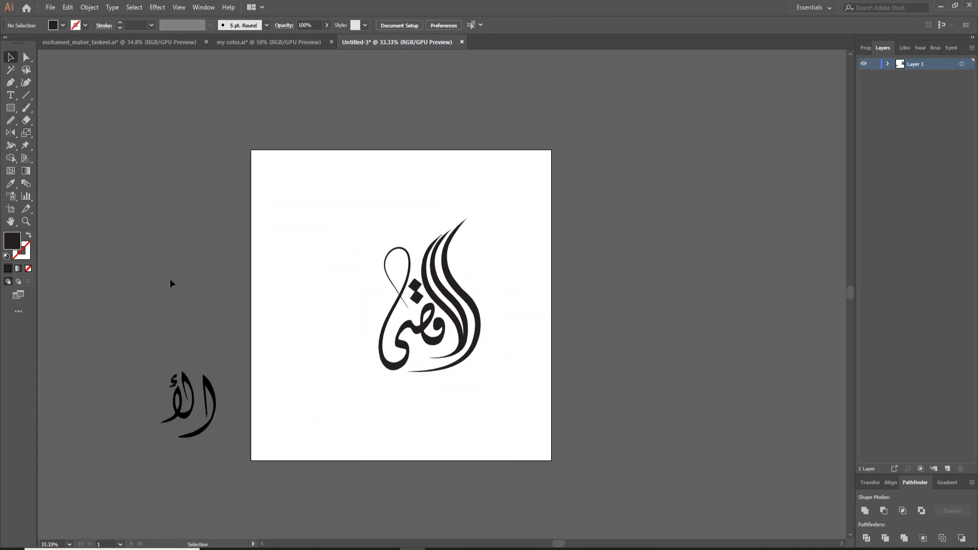
{"action": "left_click_drag", "start_coordinate": [298, 238], "coordinate": [492, 372]}
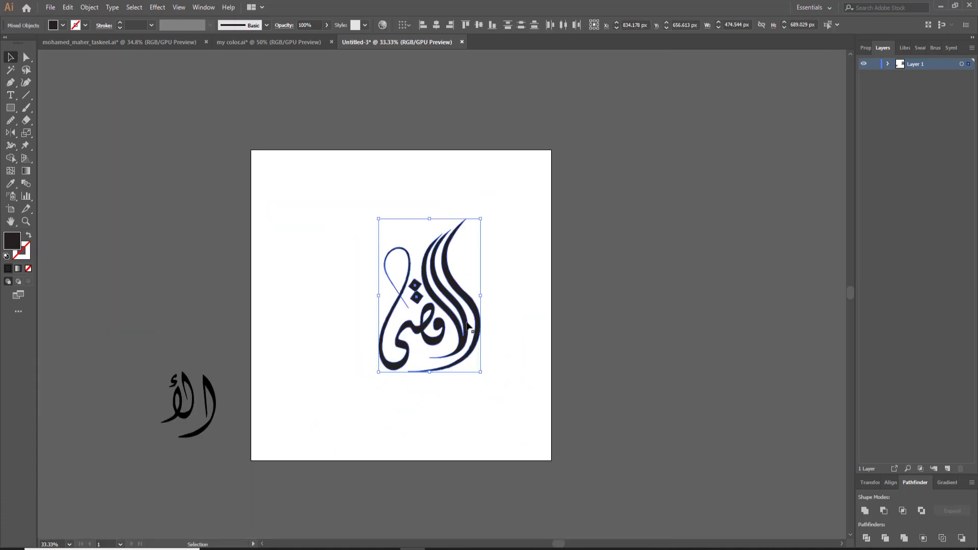
{"action": "left_click_drag", "start_coordinate": [466, 325], "coordinate": [449, 320]}
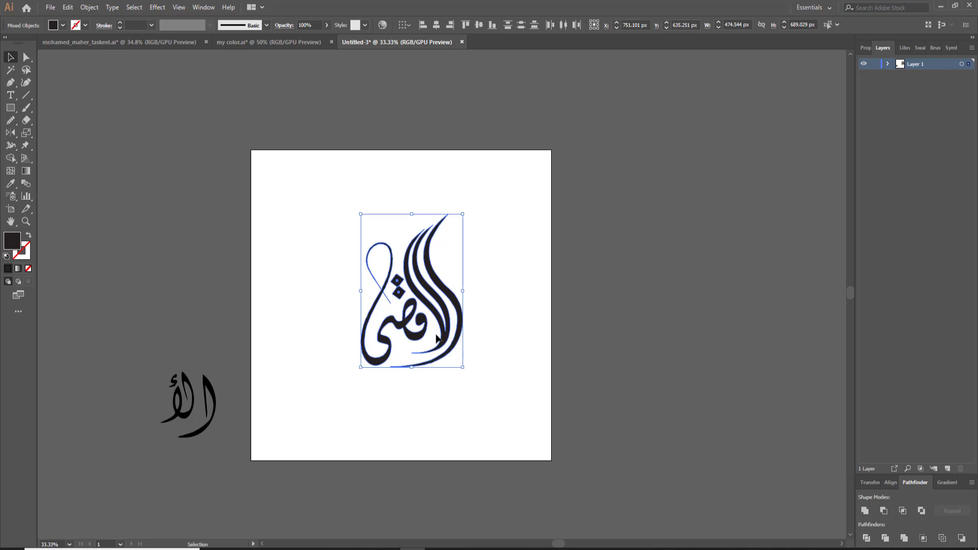
{"action": "left_click", "coordinate": [25, 222]}
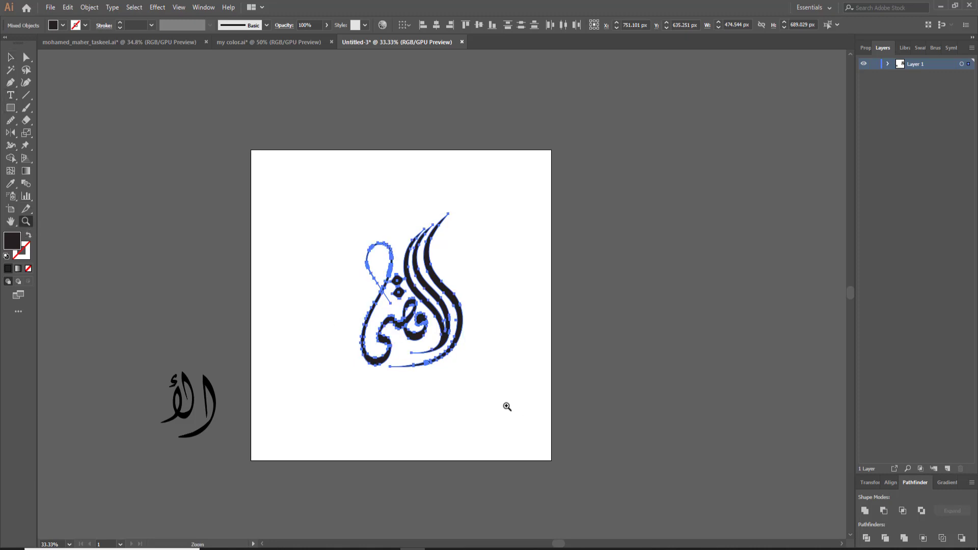
{"action": "left_click", "coordinate": [486, 352]}
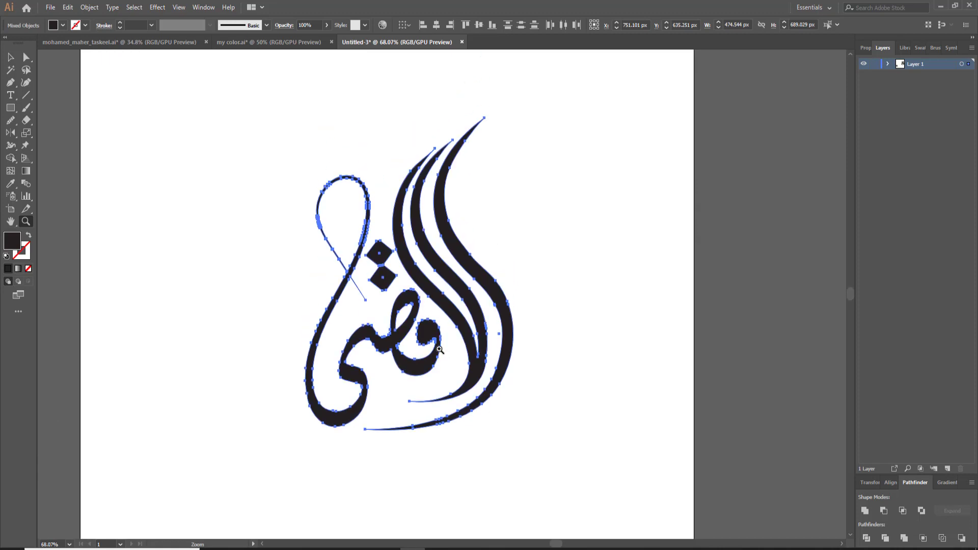
{"action": "left_click", "coordinate": [10, 57]}
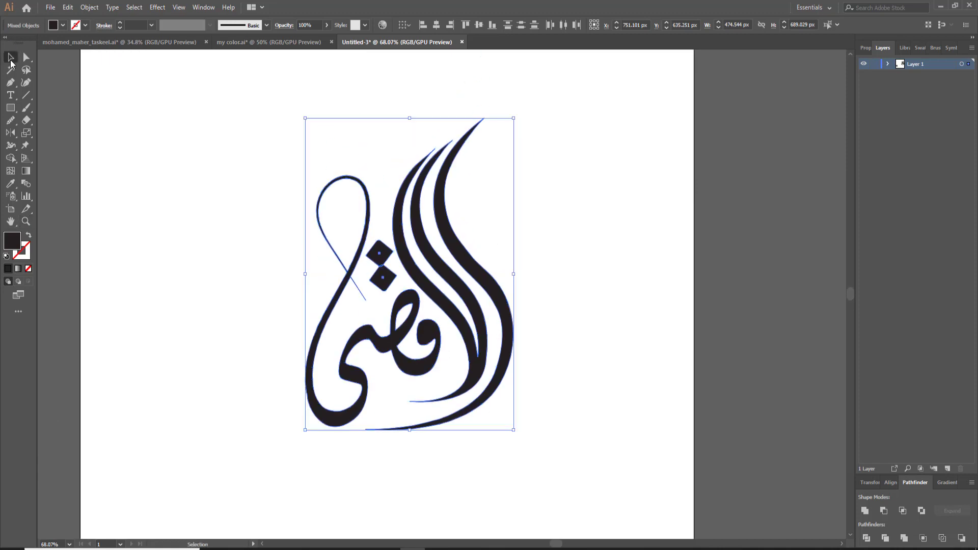
{"action": "scroll", "coordinate": [537, 435], "scroll_direction": "down", "scroll_amount": 2}
{"action": "scroll", "coordinate": [537, 435], "scroll_direction": "down", "scroll_amount": 3}
{"action": "scroll", "coordinate": [195, 329], "scroll_direction": "left", "scroll_amount": 8}
{"action": "scroll", "coordinate": [196, 328], "scroll_direction": "up", "scroll_amount": 2}
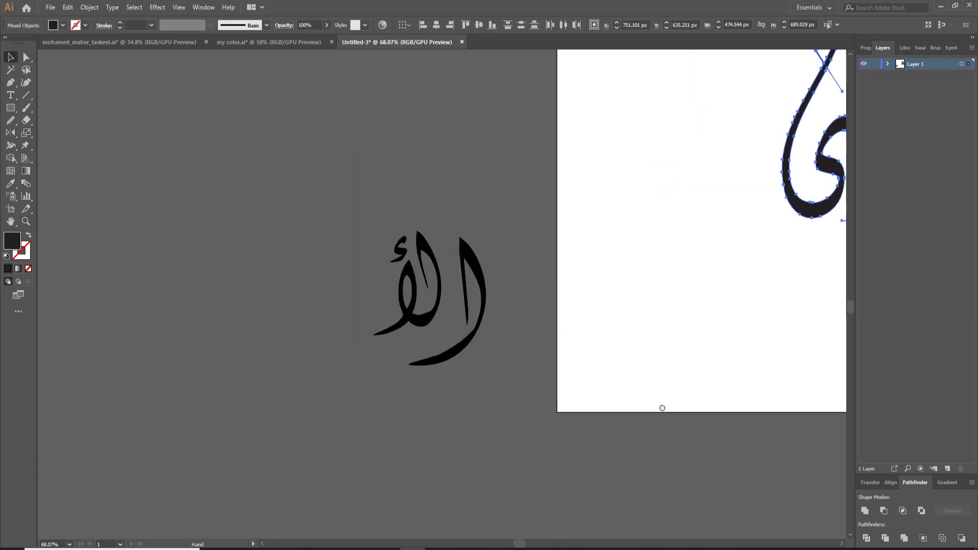
- Simplify the path of the separate الأ shape beside the artboard
{"action": "left_click", "coordinate": [412, 275]}
{"action": "right_click", "coordinate": [413, 275]}
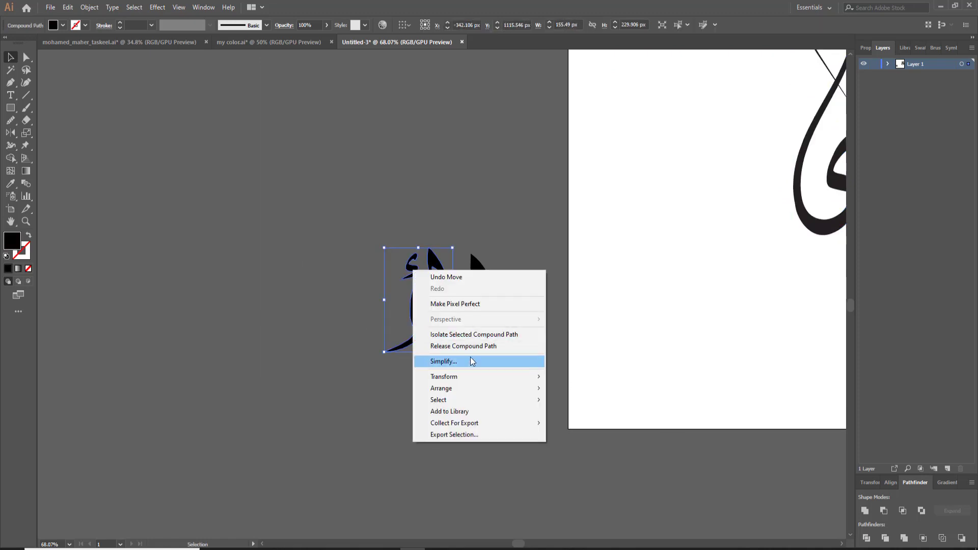
{"action": "left_click", "coordinate": [469, 357]}
{"action": "left_click", "coordinate": [270, 299]}
- Move the hamza onto the artboard above the tall alif
{"action": "mouse_move", "coordinate": [415, 274]}
{"action": "left_mouse_down"}
{"action": "mouse_move", "coordinate": [662, 136]}
{"action": "mouse_move", "coordinate": [151, 439]}
{"action": "left_mouse_up"}
{"action": "left_click_drag", "start_coordinate": [173, 376], "coordinate": [383, 239]}
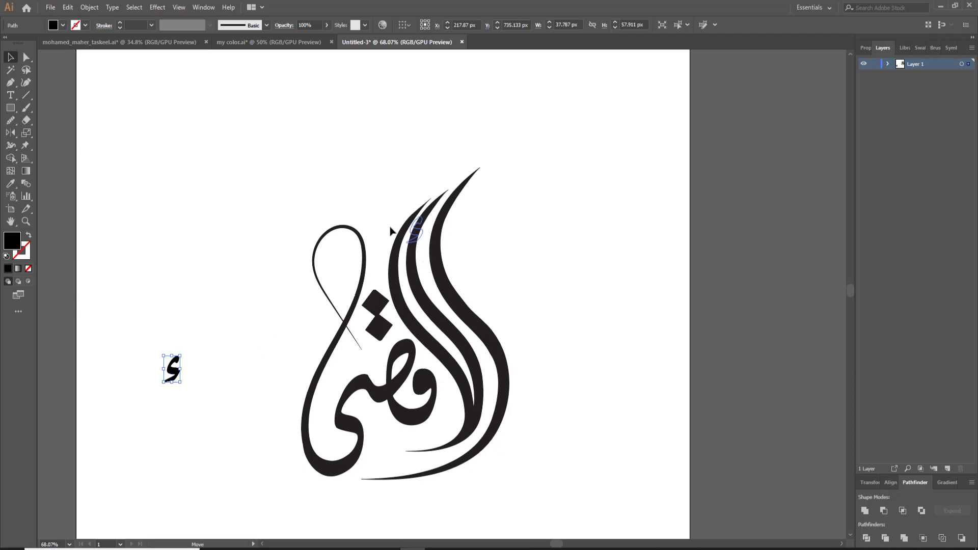
{"action": "left_click", "coordinate": [300, 366]}
{"action": "scroll", "coordinate": [299, 366], "scroll_direction": "down", "scroll_amount": 3}
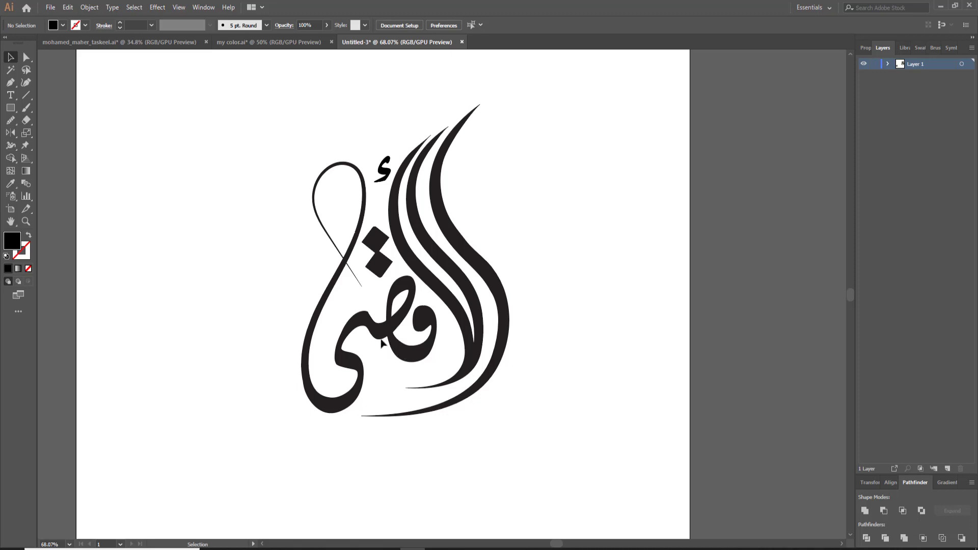
{"action": "scroll", "coordinate": [381, 343], "scroll_direction": "down", "scroll_amount": 1}
- Draw a large circle around the calligraphy with a 4 pt outline and no fill
{"action": "left_click_drag", "start_coordinate": [10, 108], "coordinate": [52, 135]}
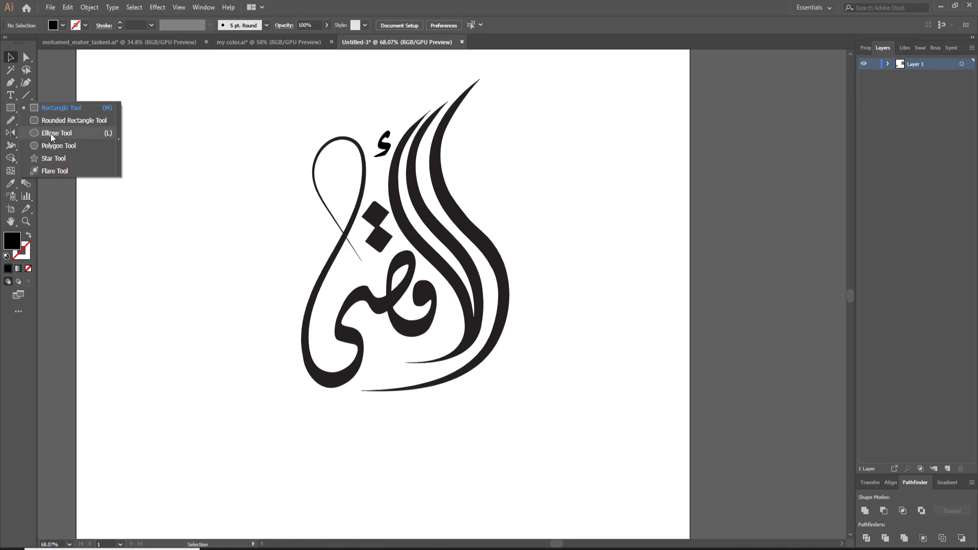
{"action": "left_click", "coordinate": [52, 134]}
{"action": "left_click_drag", "start_coordinate": [319, 169], "coordinate": [498, 409]}
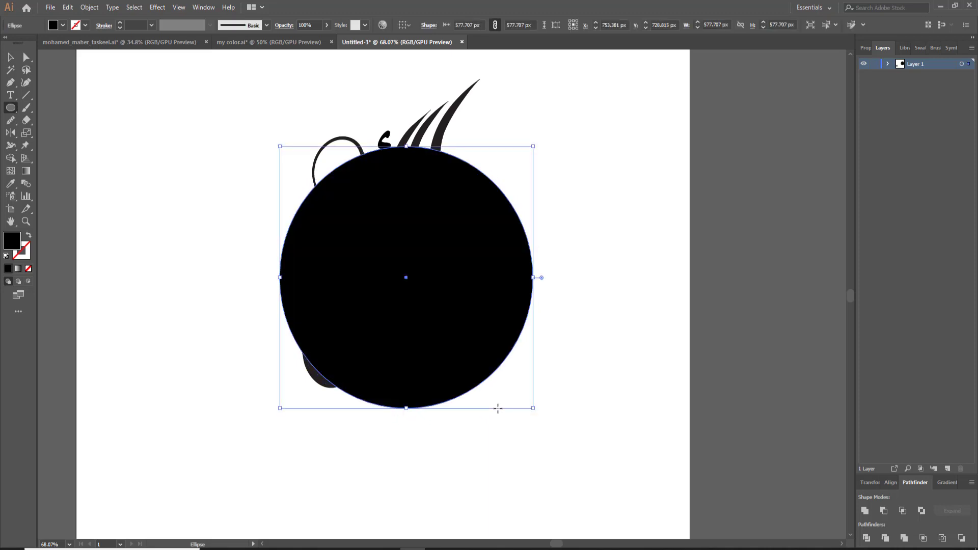
{"action": "key", "text": "Left"}
{"action": "key", "text": "Left"}
{"action": "key", "text": "Left"}
{"action": "key", "text": "Left"}
{"action": "key", "text": "Left"}
{"action": "key", "text": "Left"}
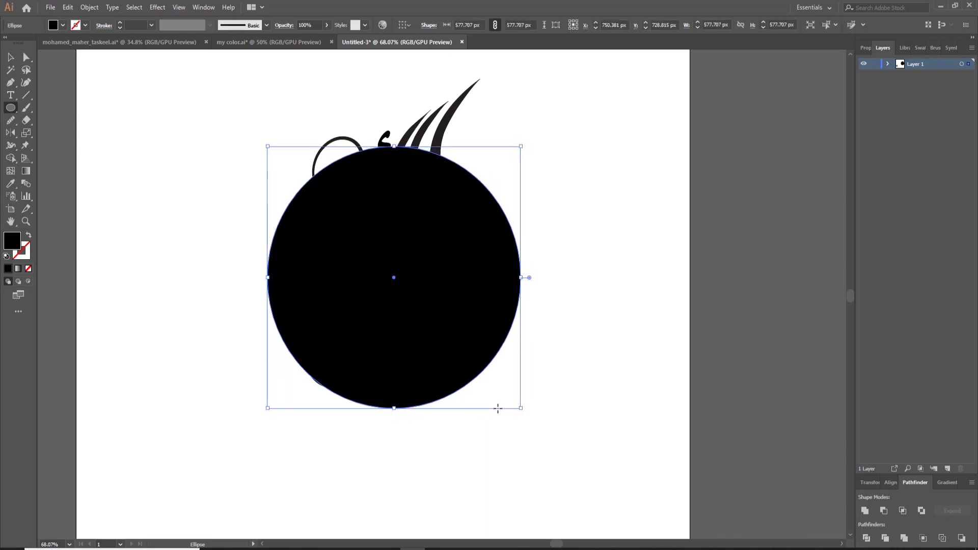
{"action": "key", "text": "Left"}
{"action": "key", "text": "Left"}
{"action": "key", "text": "Left"}
{"action": "key", "text": "Left"}
{"action": "key", "text": "Left"}
{"action": "key", "text": "Left"}
{"action": "left_click", "coordinate": [29, 235]}
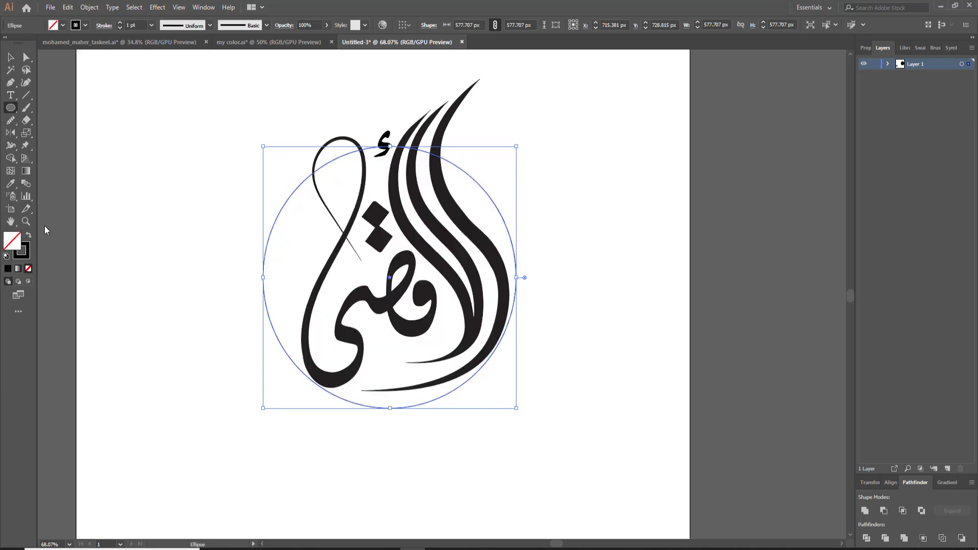
{"action": "left_click", "coordinate": [120, 23]}
{"action": "left_click", "coordinate": [119, 23]}
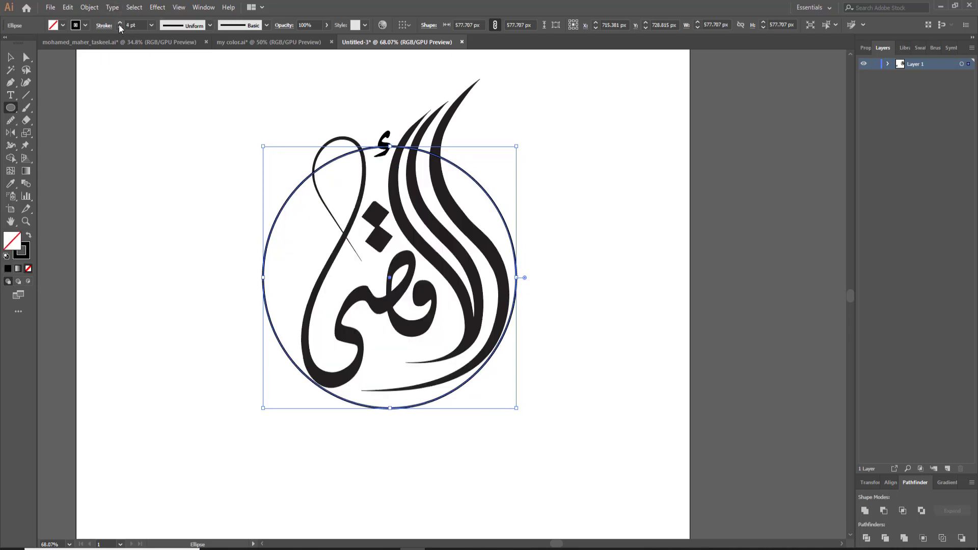
{"action": "key", "text": "Down"}
{"action": "key", "text": "Down"}
{"action": "key", "text": "Down"}
{"action": "key", "text": "Down"}
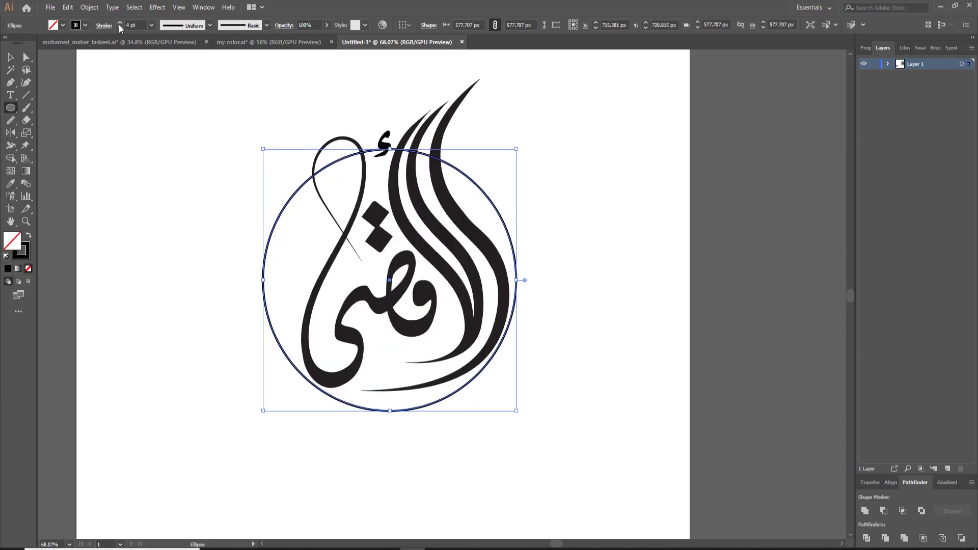
{"action": "key", "text": "Down"}
{"action": "key", "text": "Down"}
{"action": "key", "text": "Down"}
{"action": "key", "text": "Right"}
{"action": "key", "text": "Right"}
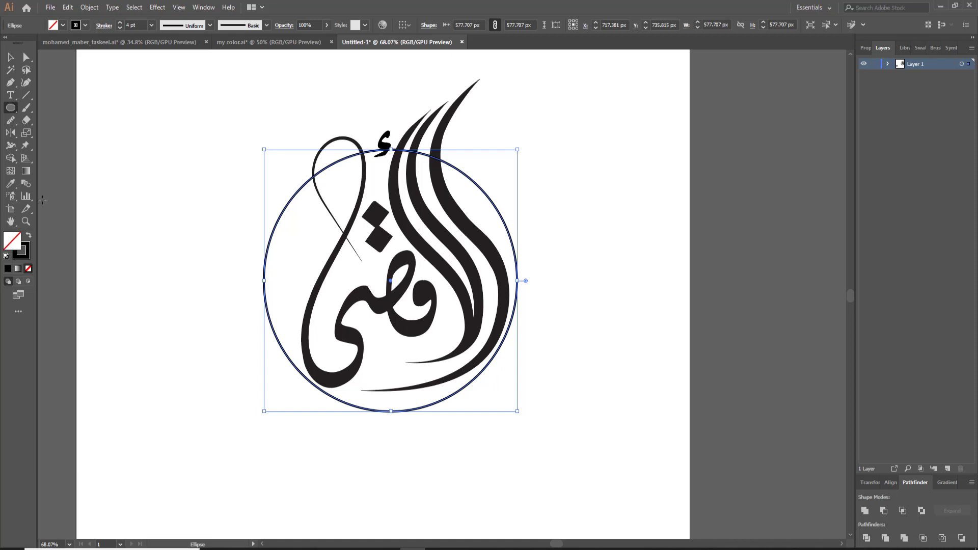
- Move the word's main path slightly up and left inside the circle
{"action": "left_click", "coordinate": [26, 221]}
{"action": "left_click_drag", "start_coordinate": [382, 334], "coordinate": [438, 351]}
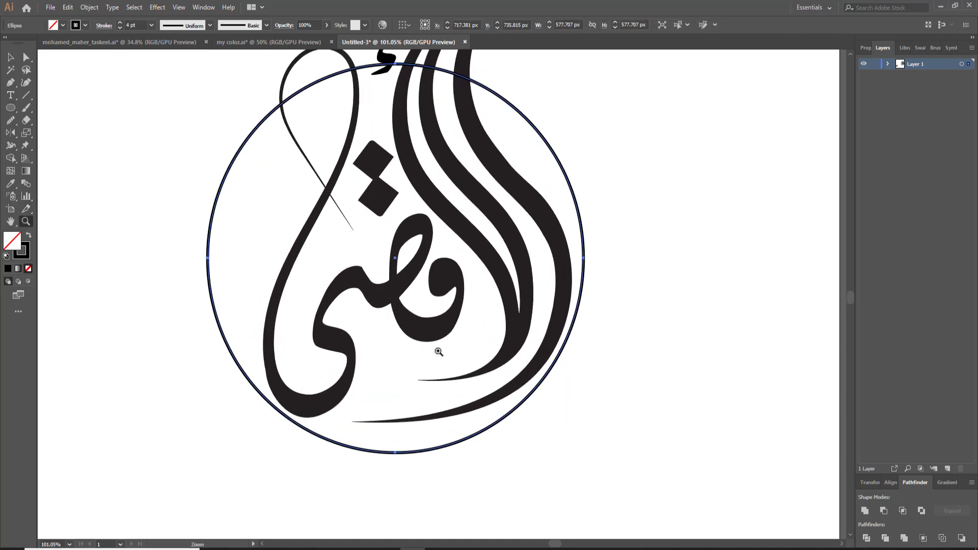
{"action": "scroll", "coordinate": [439, 352], "scroll_direction": "up", "scroll_amount": 1}
{"action": "left_click", "coordinate": [10, 57]}
{"action": "left_click", "coordinate": [232, 291]}
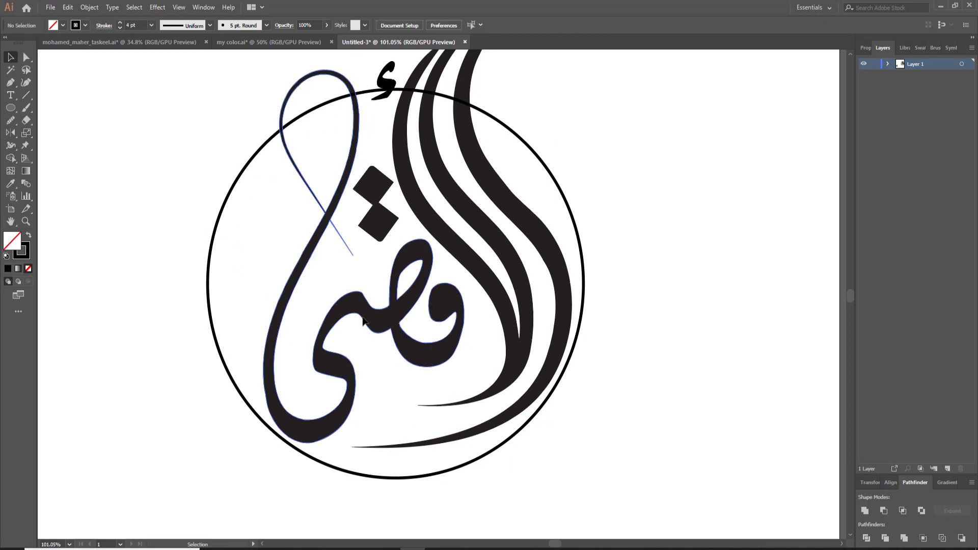
{"action": "left_click_drag", "start_coordinate": [363, 320], "coordinate": [347, 305]}
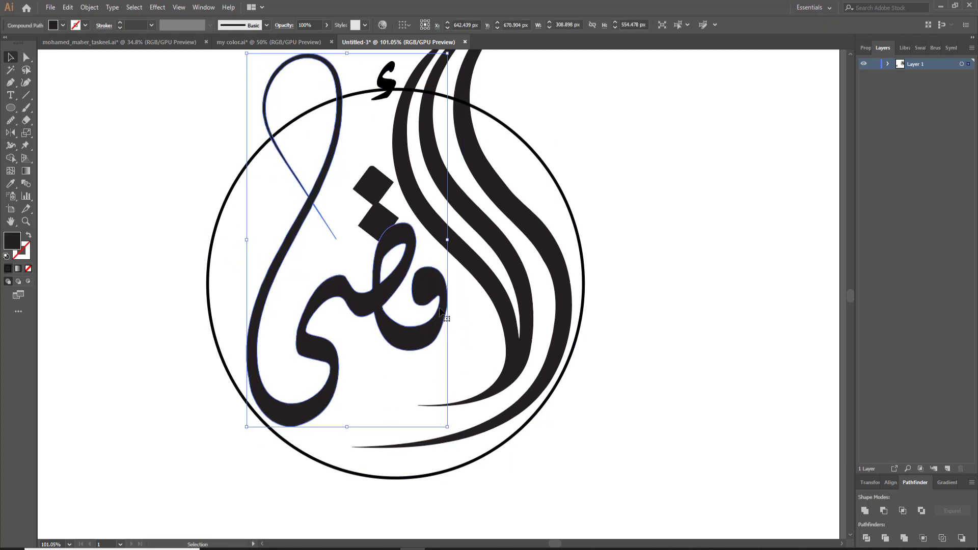
- Puppet-warp the qaf, middle letter and right tail using pins including the loop top
{"action": "left_click", "coordinate": [25, 146]}
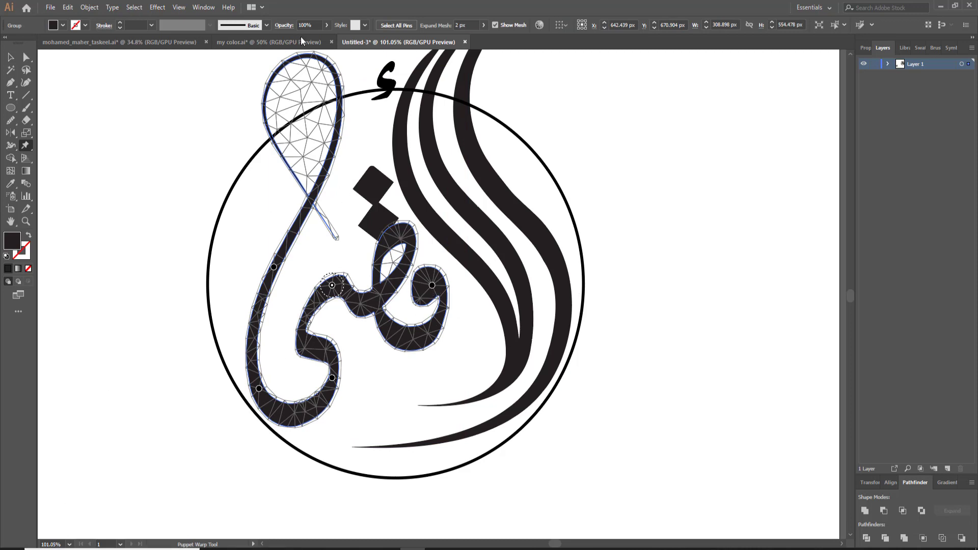
{"action": "left_click", "coordinate": [298, 59]}
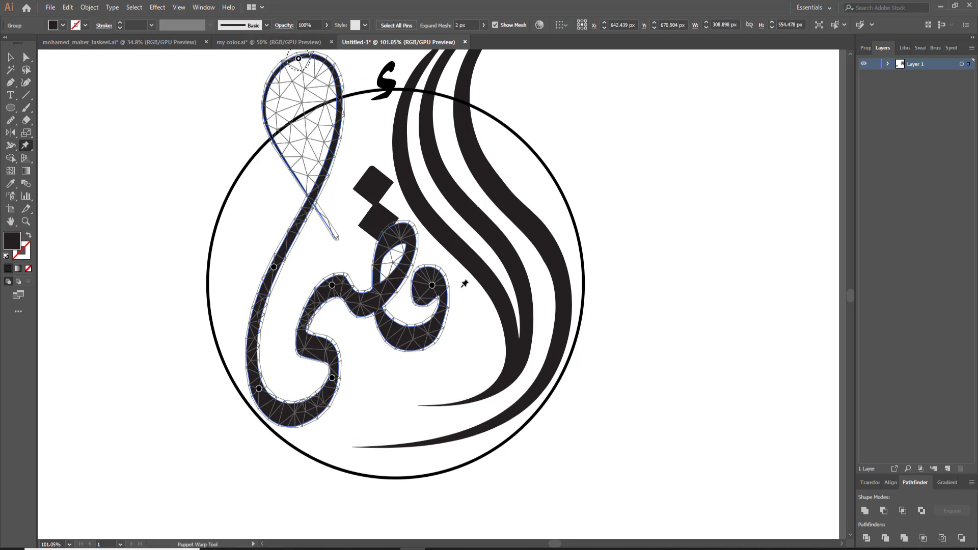
{"action": "left_click_drag", "start_coordinate": [432, 285], "coordinate": [447, 295]}
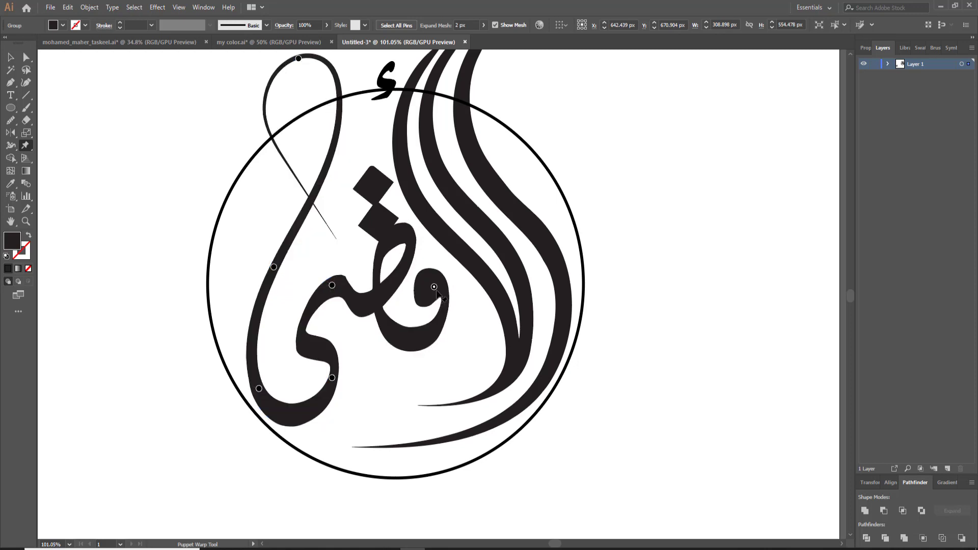
{"action": "left_click", "coordinate": [380, 302]}
{"action": "left_click_drag", "start_coordinate": [382, 306], "coordinate": [390, 322]}
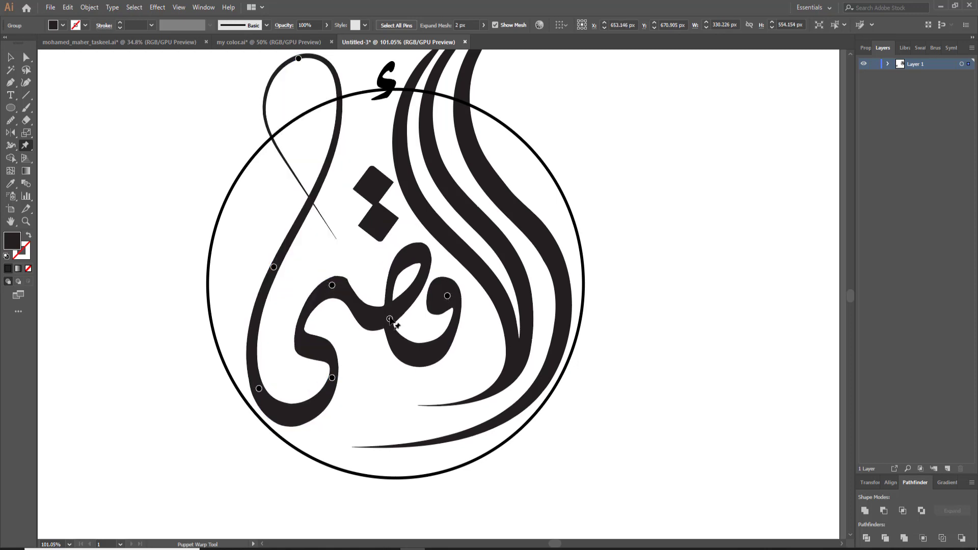
{"action": "left_click_drag", "start_coordinate": [453, 302], "coordinate": [461, 308]}
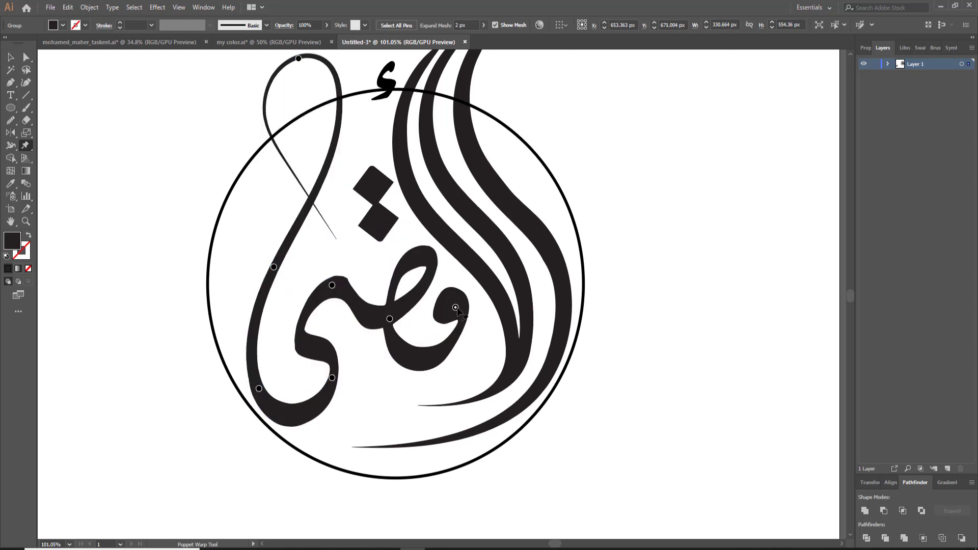
{"action": "left_click", "coordinate": [450, 341]}
{"action": "left_click_drag", "start_coordinate": [449, 341], "coordinate": [460, 343]}
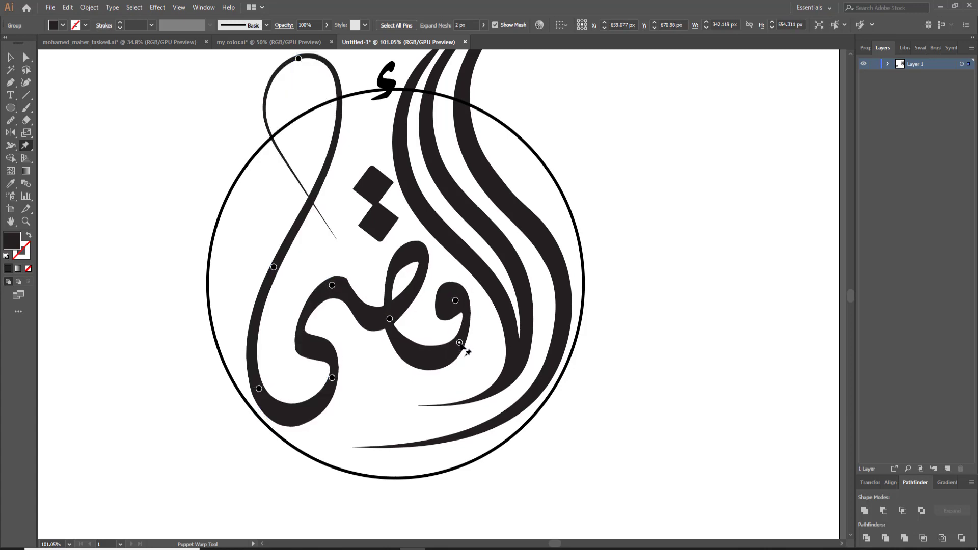
{"action": "left_click_drag", "start_coordinate": [332, 378], "coordinate": [334, 377]}
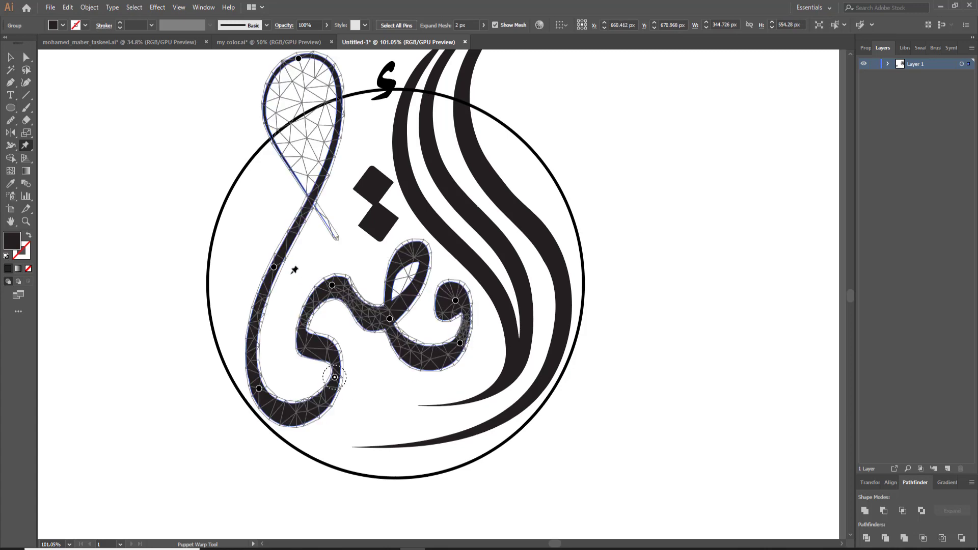
- Bend the left stroke leftward and shift the loop's top down and right
{"action": "left_click_drag", "start_coordinate": [273, 267], "coordinate": [253, 265]}
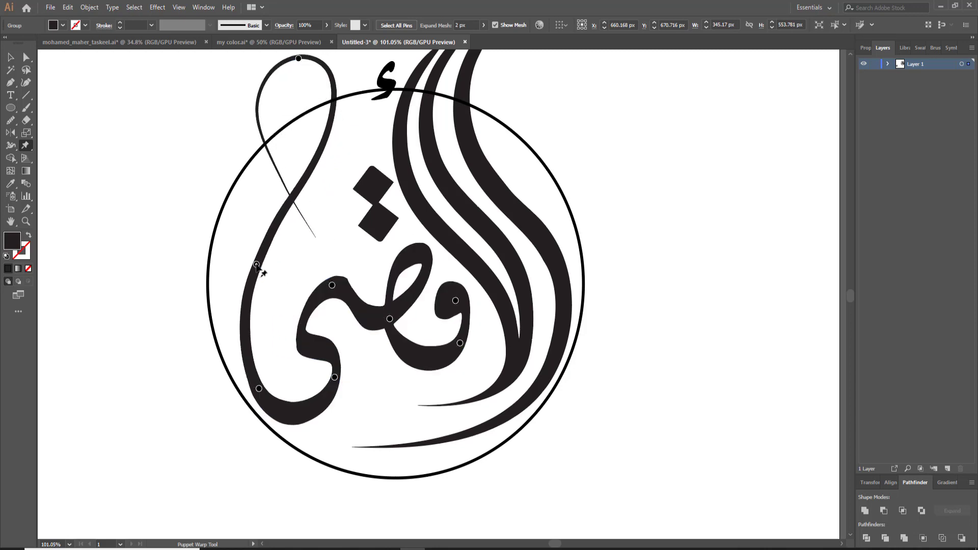
{"action": "left_click_drag", "start_coordinate": [298, 59], "coordinate": [307, 85]}
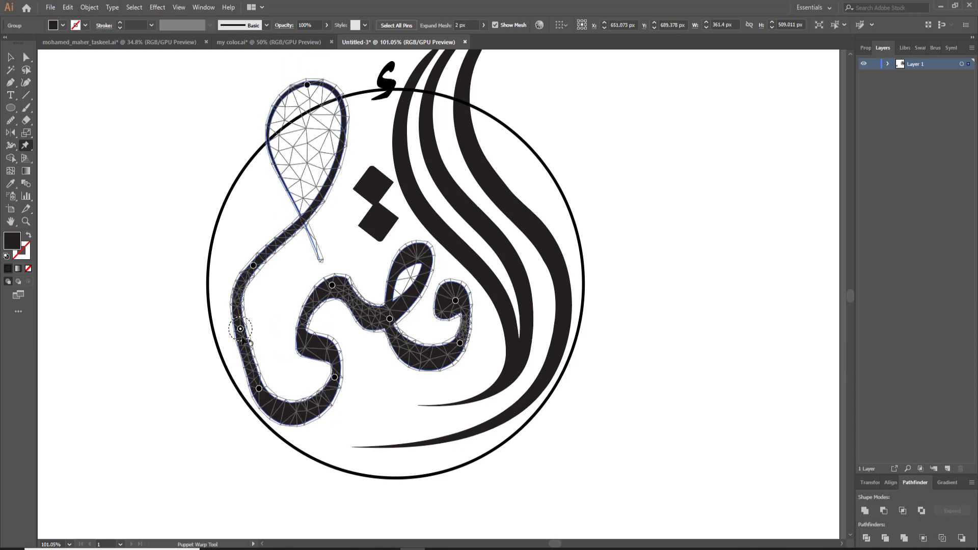
{"action": "left_click_drag", "start_coordinate": [246, 336], "coordinate": [230, 341]}
{"action": "key", "text": "ctrl+z"}
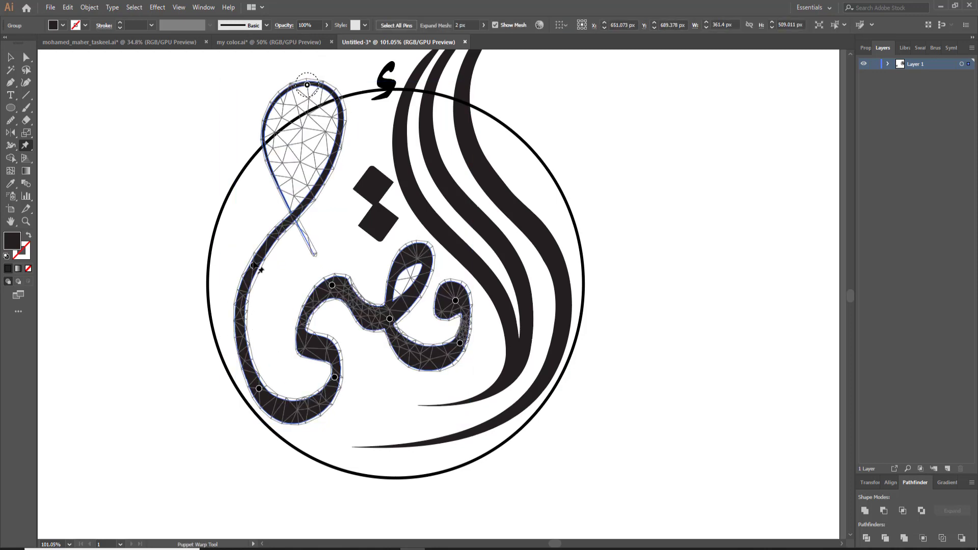
{"action": "left_click_drag", "start_coordinate": [253, 266], "coordinate": [245, 272]}
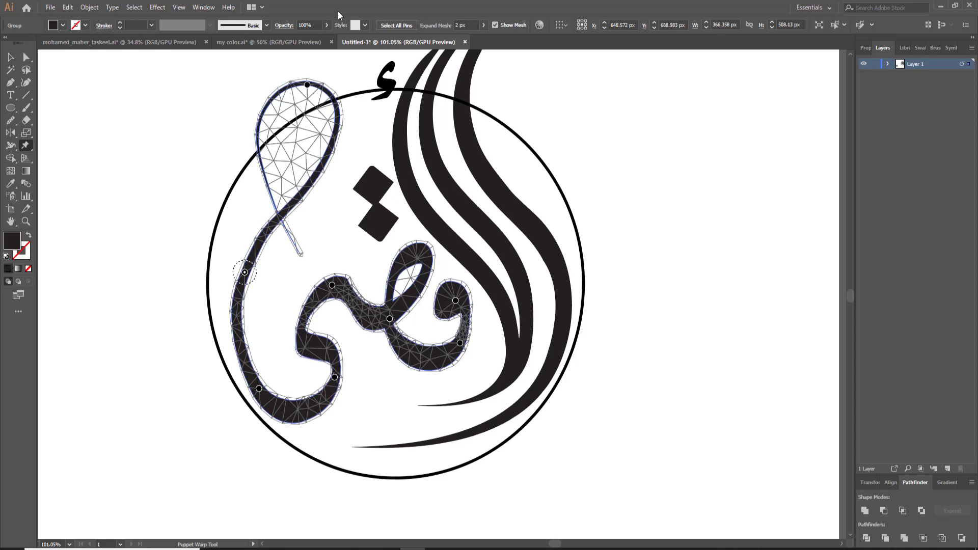
{"action": "left_click_drag", "start_coordinate": [308, 84], "coordinate": [316, 93]}
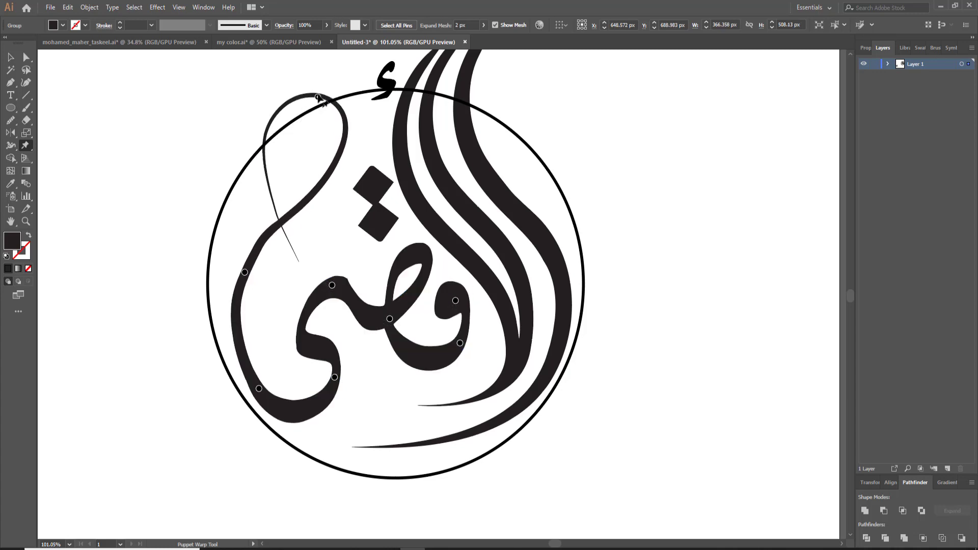
{"action": "left_click_drag", "start_coordinate": [245, 272], "coordinate": [244, 274]}
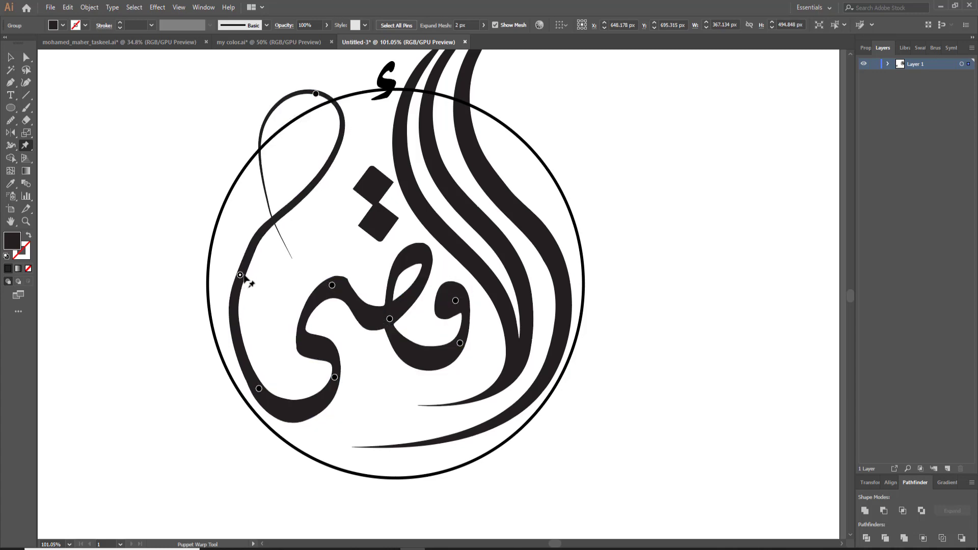
{"action": "left_click_drag", "start_coordinate": [270, 233], "coordinate": [266, 236]}
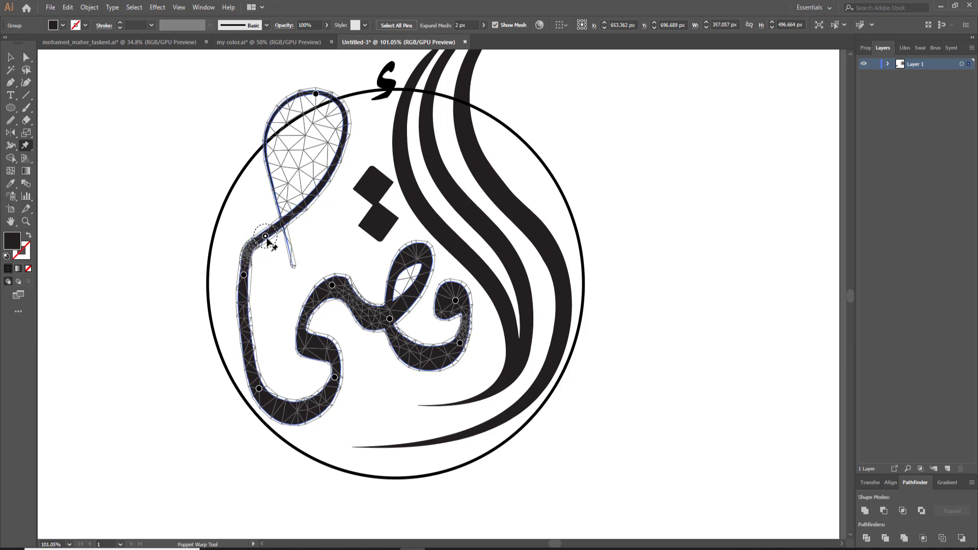
{"action": "key", "text": "ctrl+z"}
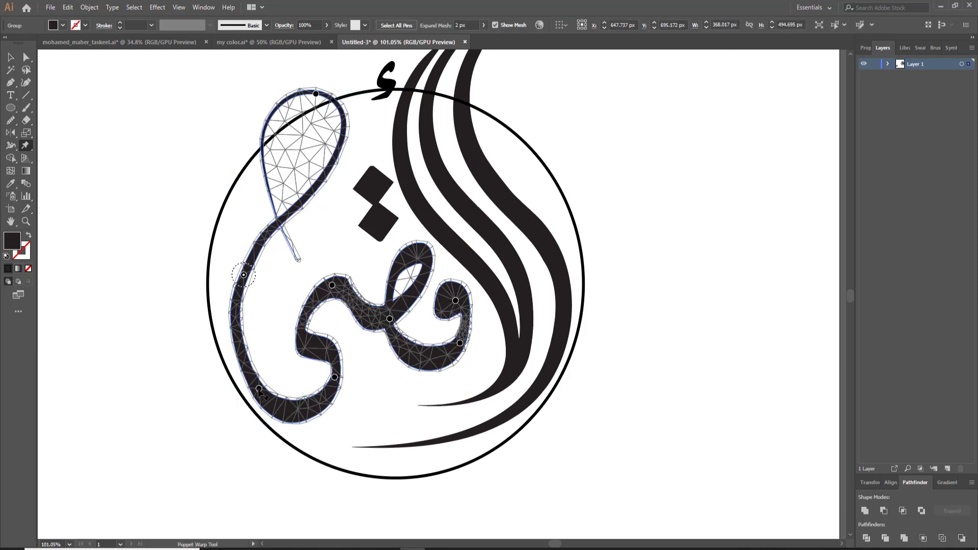
- Refine the bottom-left curve, lower tail and middle loop, then commit the warp
{"action": "left_click_drag", "start_coordinate": [258, 390], "coordinate": [255, 386]}
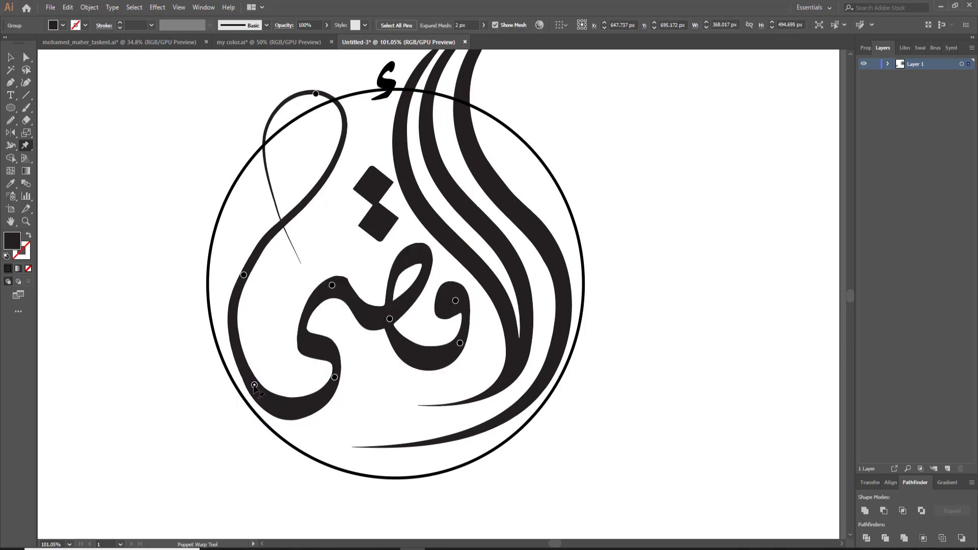
{"action": "left_click_drag", "start_coordinate": [335, 377], "coordinate": [336, 380]}
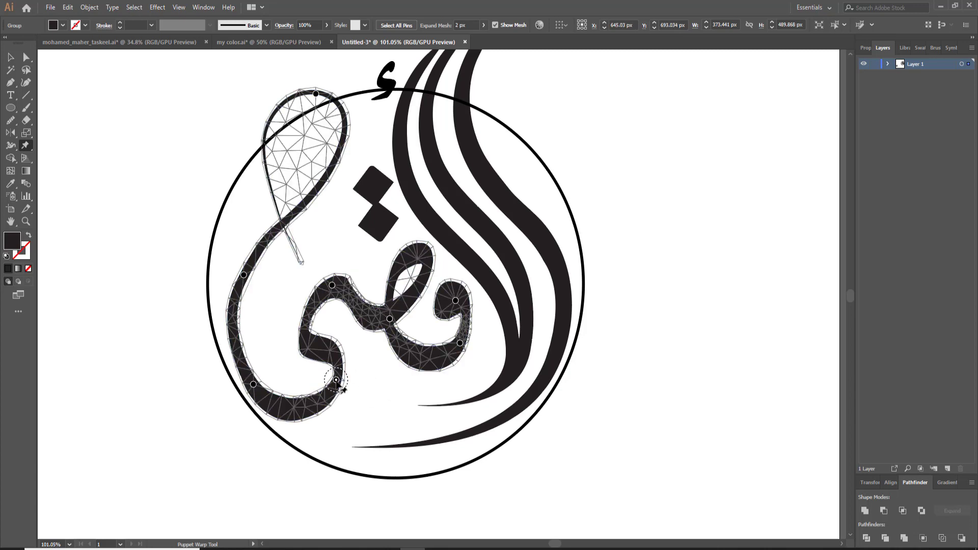
{"action": "left_click_drag", "start_coordinate": [390, 320], "coordinate": [391, 322]}
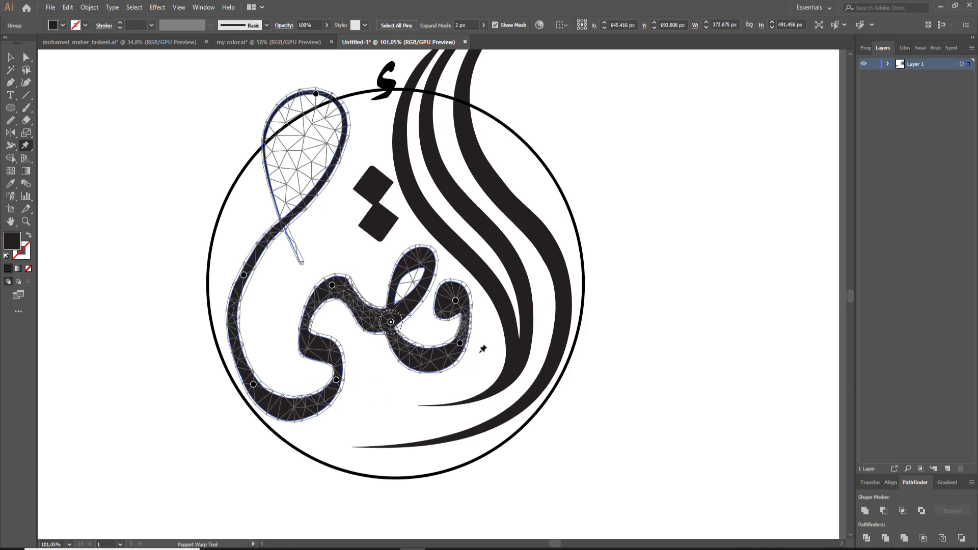
{"action": "left_click_drag", "start_coordinate": [460, 344], "coordinate": [466, 347]}
{"action": "scroll", "coordinate": [476, 360], "scroll_direction": "up", "scroll_amount": 3}
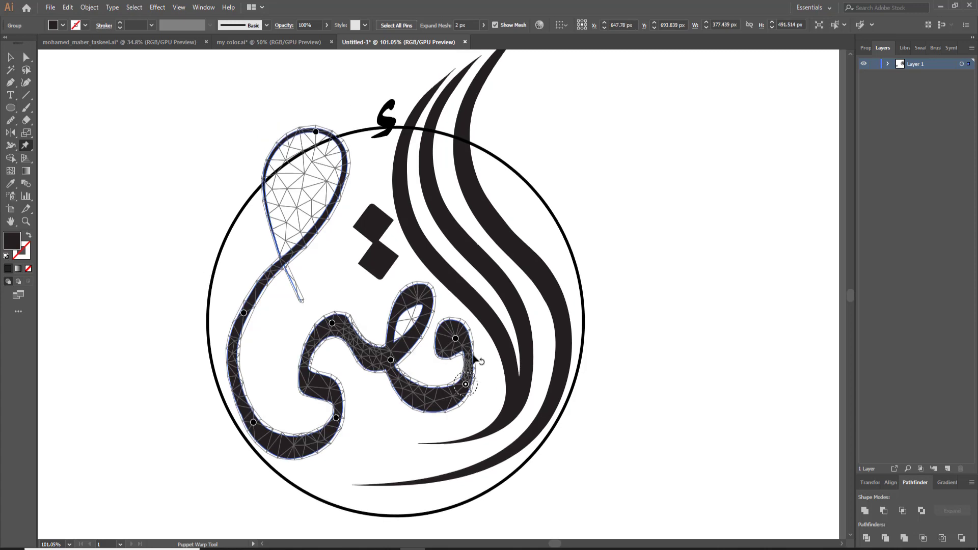
{"action": "scroll", "coordinate": [476, 360], "scroll_direction": "down", "scroll_amount": 1}
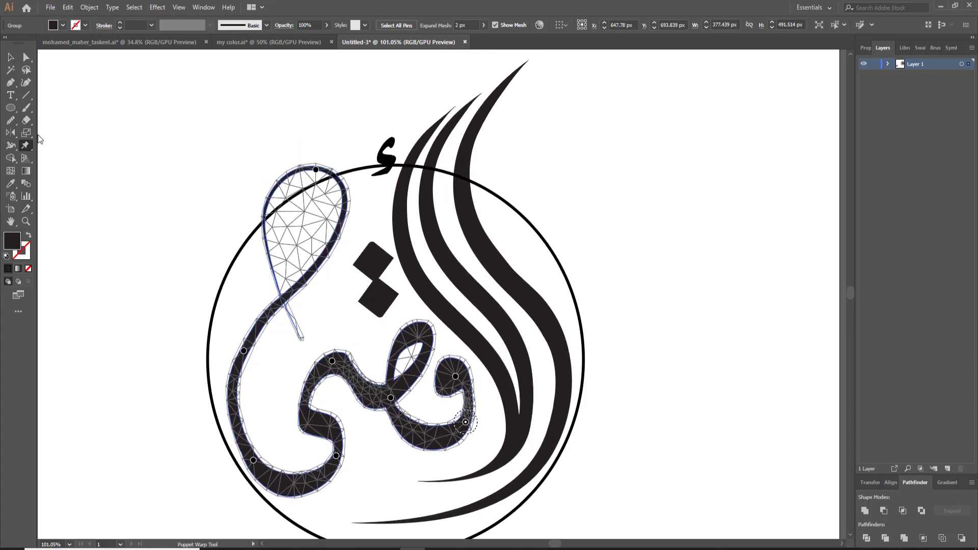
{"action": "left_click", "coordinate": [10, 57]}
{"action": "scroll", "coordinate": [194, 320], "scroll_direction": "down", "scroll_amount": 2}
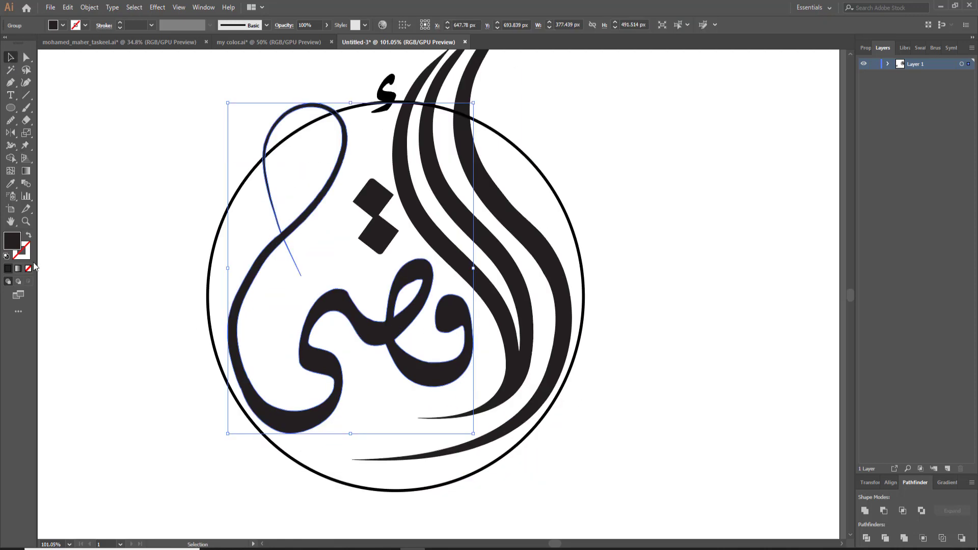
- Smooth the lower-left stroke, left stroke and bottom curve of the lettering
{"action": "left_click", "coordinate": [11, 120]}
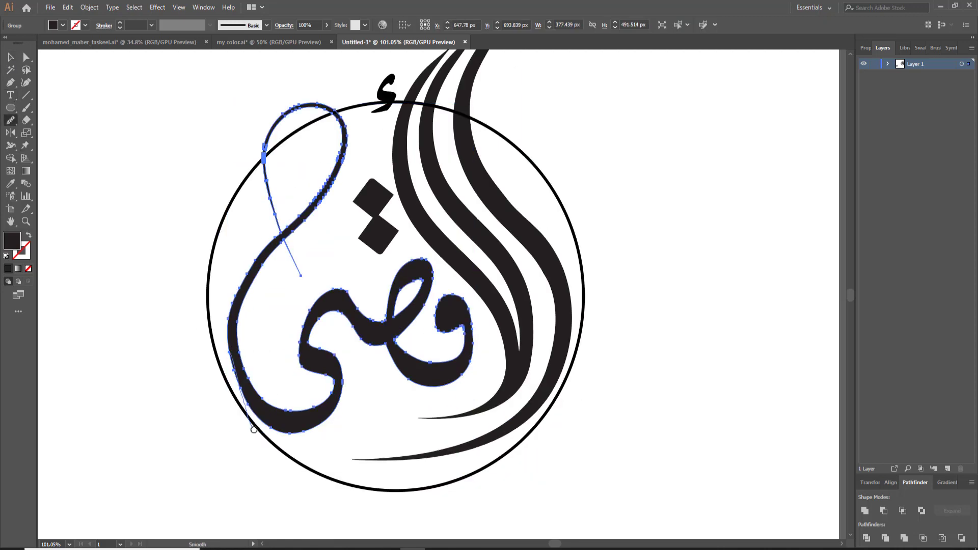
{"action": "left_click_drag", "start_coordinate": [253, 429], "coordinate": [237, 341]}
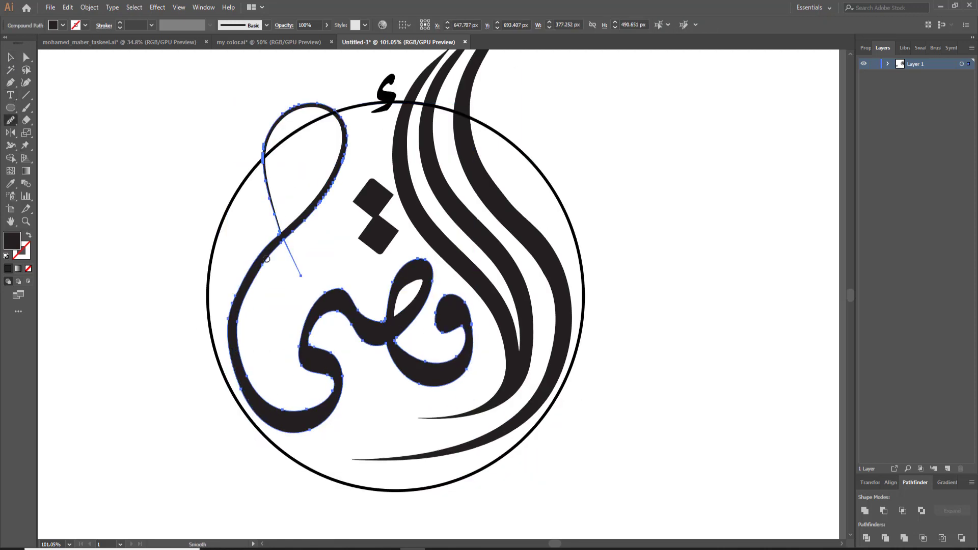
{"action": "left_click_drag", "start_coordinate": [267, 258], "coordinate": [258, 386]}
{"action": "left_click_drag", "start_coordinate": [288, 424], "coordinate": [345, 379]}
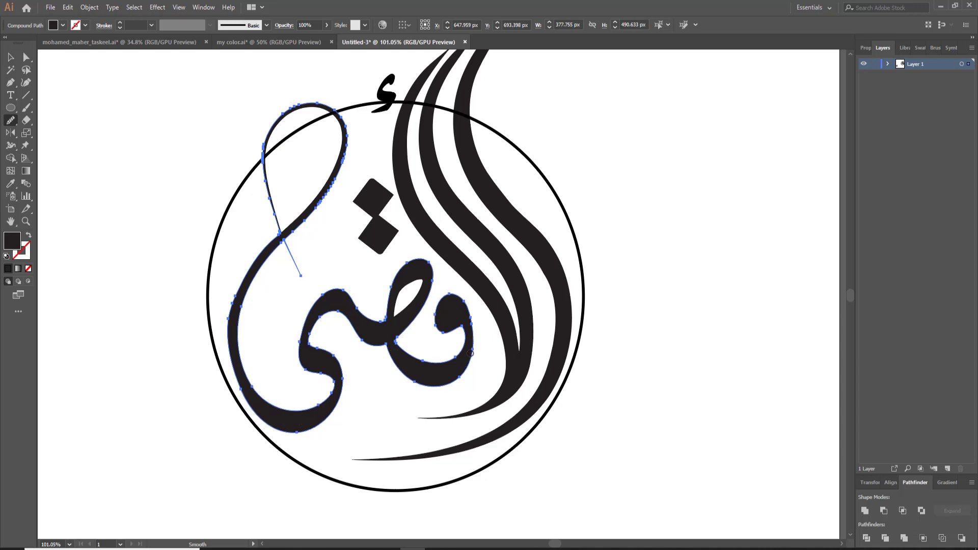
- Nudge the lower-left anchor, delete an upper anchor, and adjust the left stroke's handle
{"action": "left_click", "coordinate": [25, 59]}
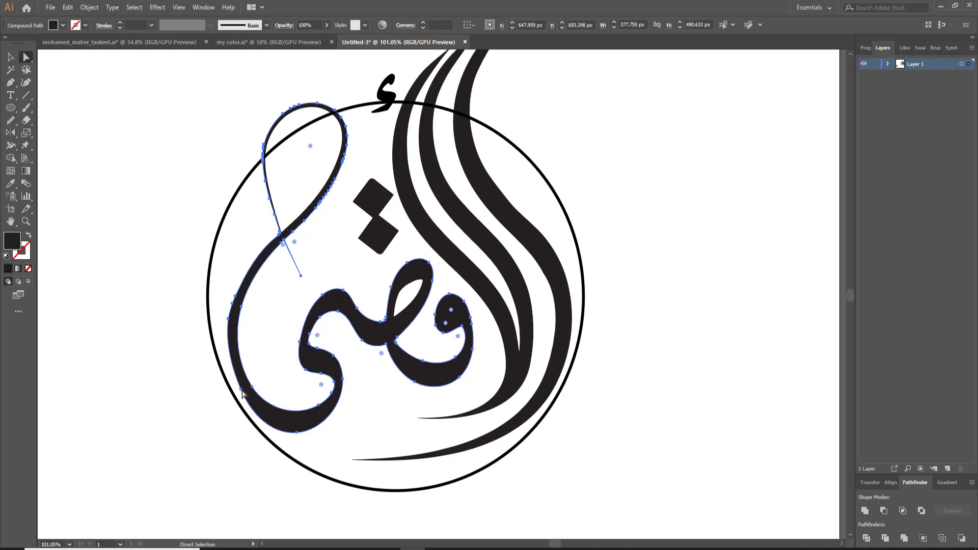
{"action": "left_click", "coordinate": [240, 390]}
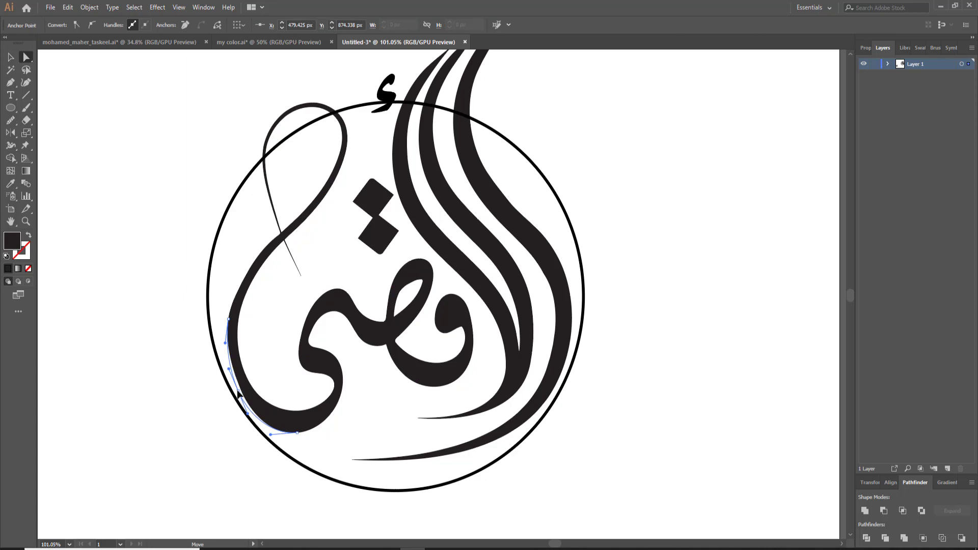
{"action": "left_click_drag", "start_coordinate": [240, 395], "coordinate": [236, 394]}
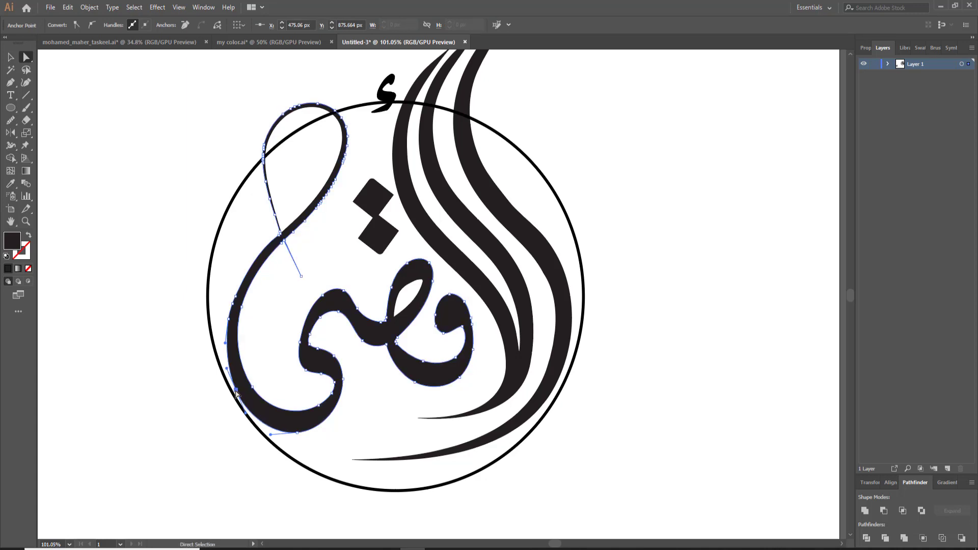
{"action": "left_click", "coordinate": [236, 298]}
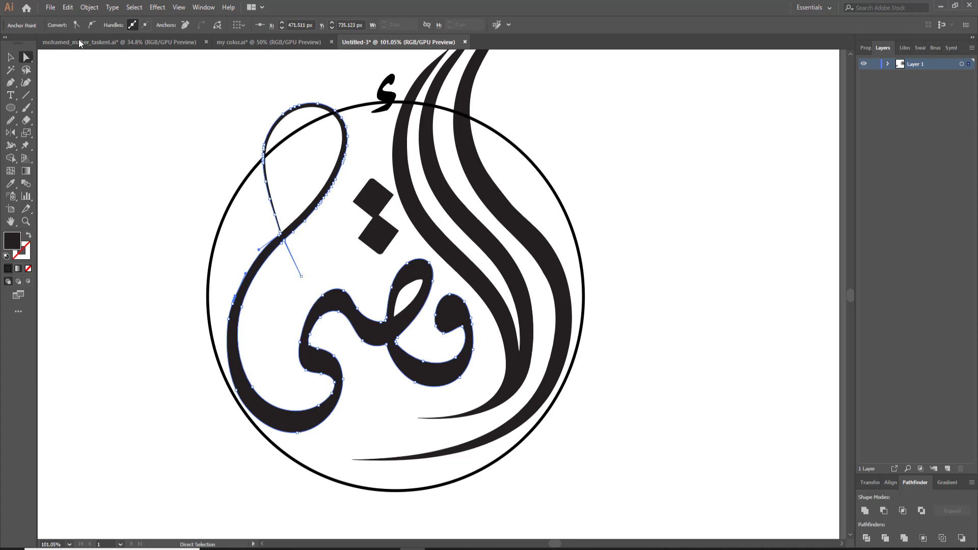
{"action": "left_click", "coordinate": [185, 25]}
{"action": "left_click_drag", "start_coordinate": [258, 252], "coordinate": [246, 261]}
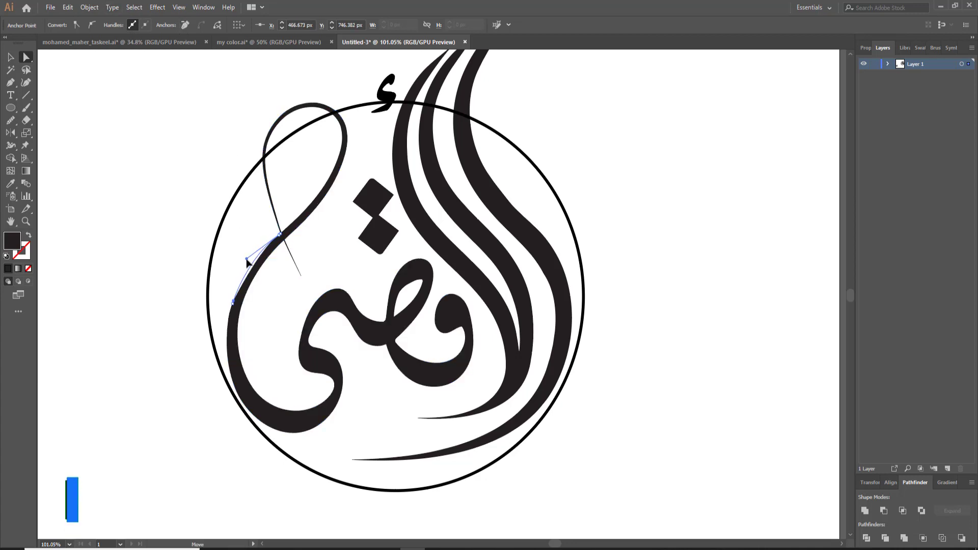
- Smooth the left stroke once more and tweak its lower anchor
{"action": "left_click", "coordinate": [9, 122]}
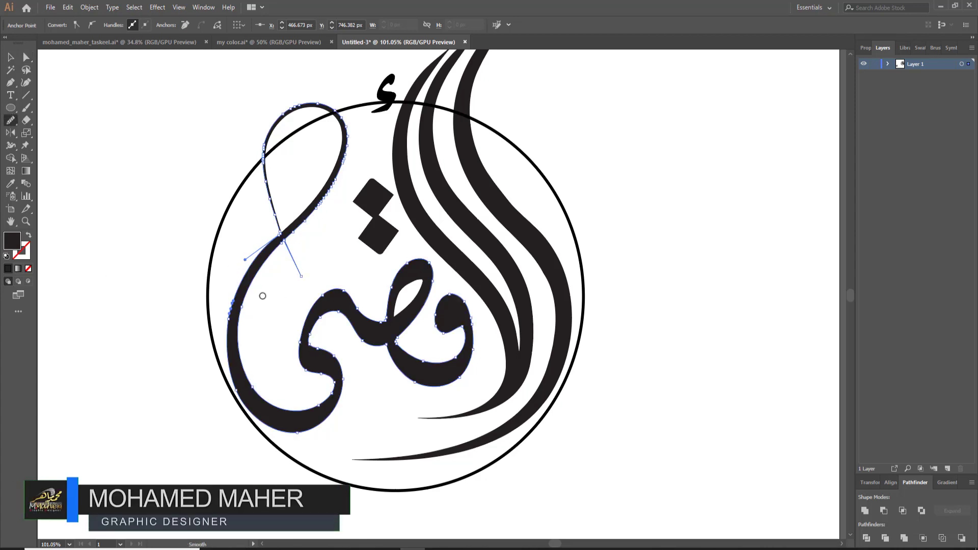
{"action": "left_click_drag", "start_coordinate": [235, 294], "coordinate": [229, 310]}
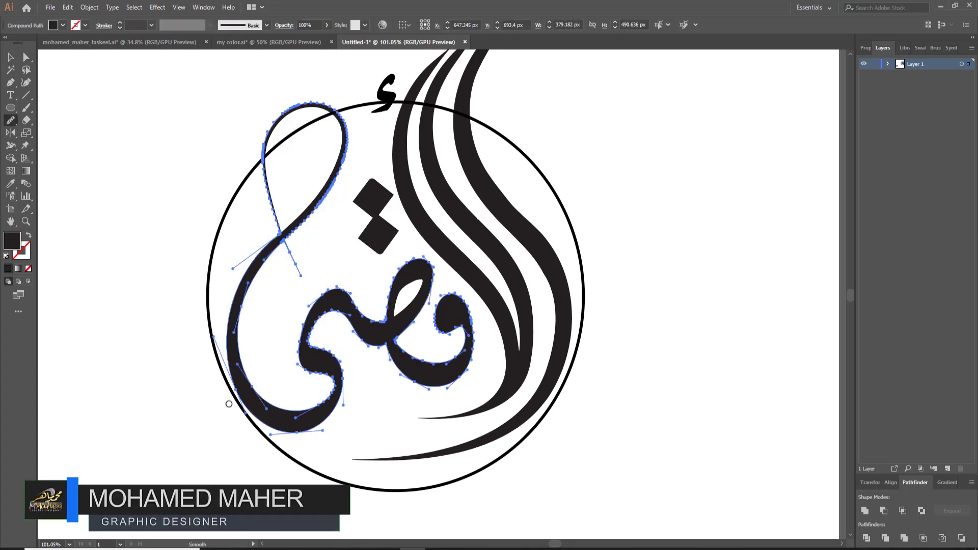
{"action": "left_click", "coordinate": [26, 57]}
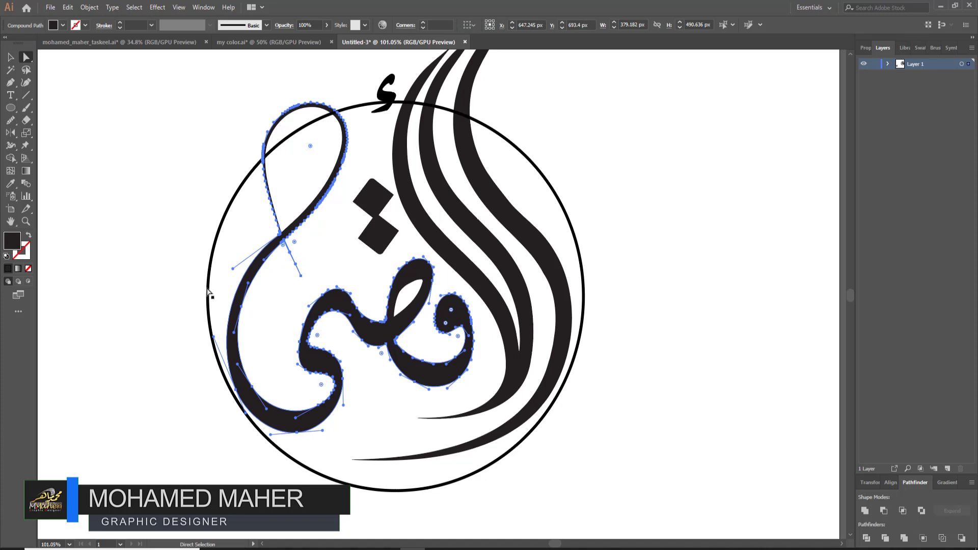
{"action": "left_click_drag", "start_coordinate": [235, 395], "coordinate": [234, 397]}
{"action": "left_click", "coordinate": [149, 282]}
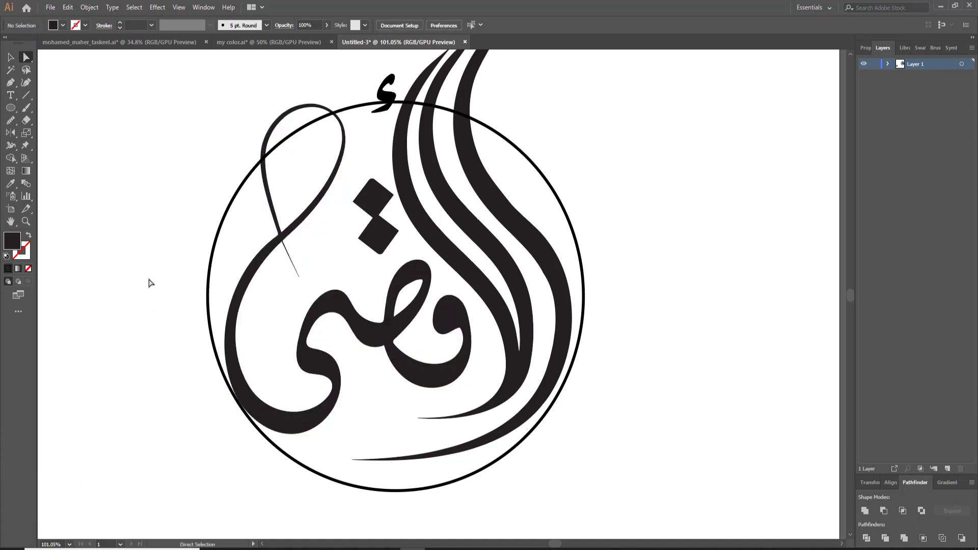
{"action": "left_click", "coordinate": [246, 388]}
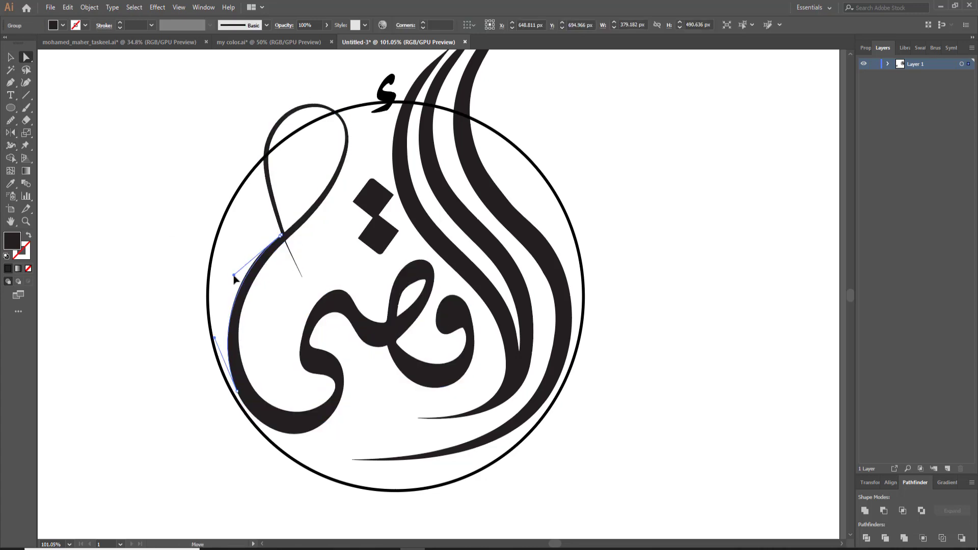
{"action": "key", "text": "v"}
{"action": "left_click", "coordinate": [629, 320]}
{"action": "scroll", "coordinate": [629, 320], "scroll_direction": "up", "scroll_amount": 2}
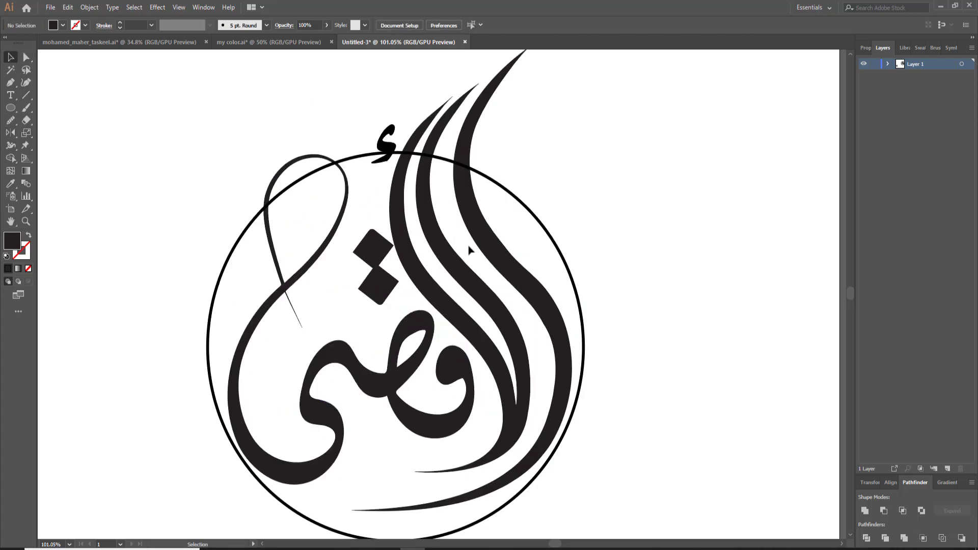
- Puppet-warp the tall inner alif strokes so their lower tails sweep further left
{"action": "left_click", "coordinate": [507, 322]}
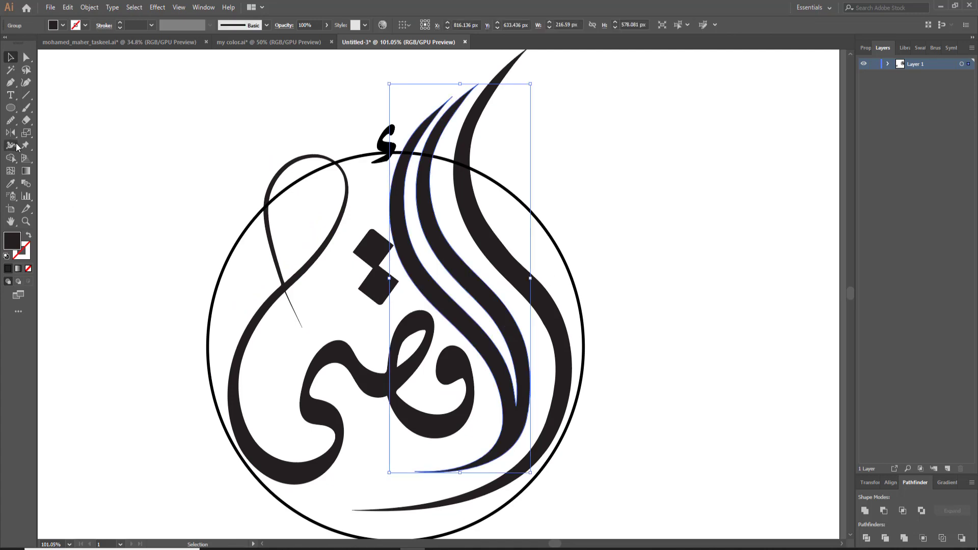
{"action": "left_click", "coordinate": [25, 148]}
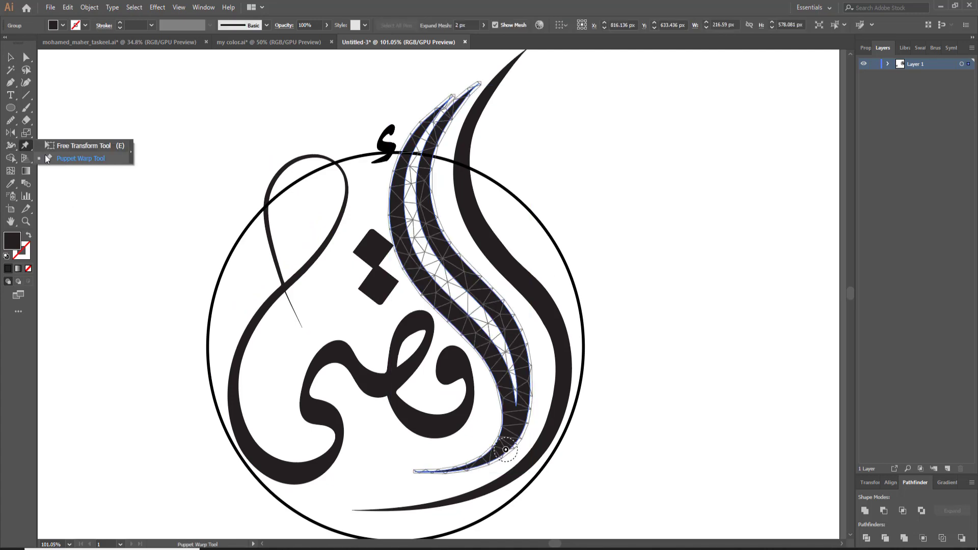
{"action": "left_click", "coordinate": [65, 159]}
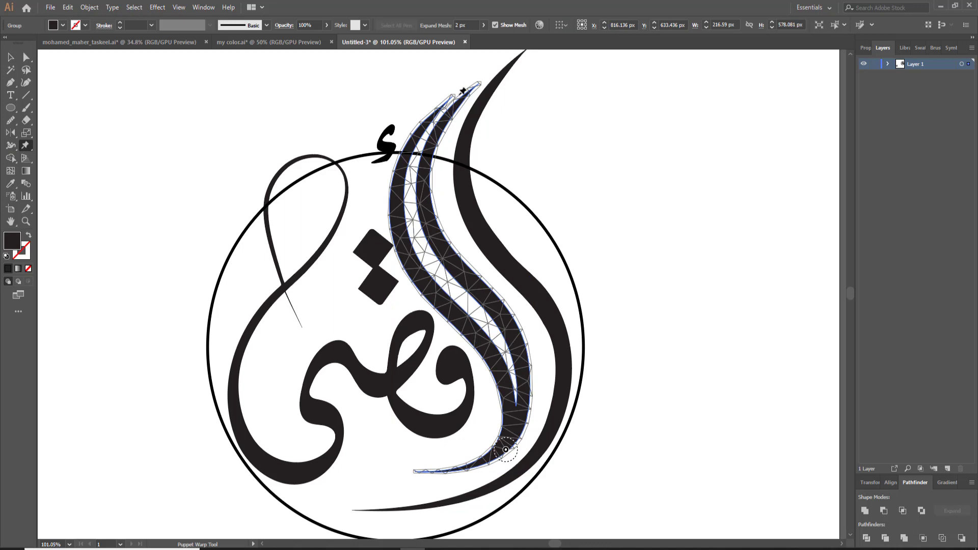
{"action": "left_click_drag", "start_coordinate": [462, 93], "coordinate": [455, 98]}
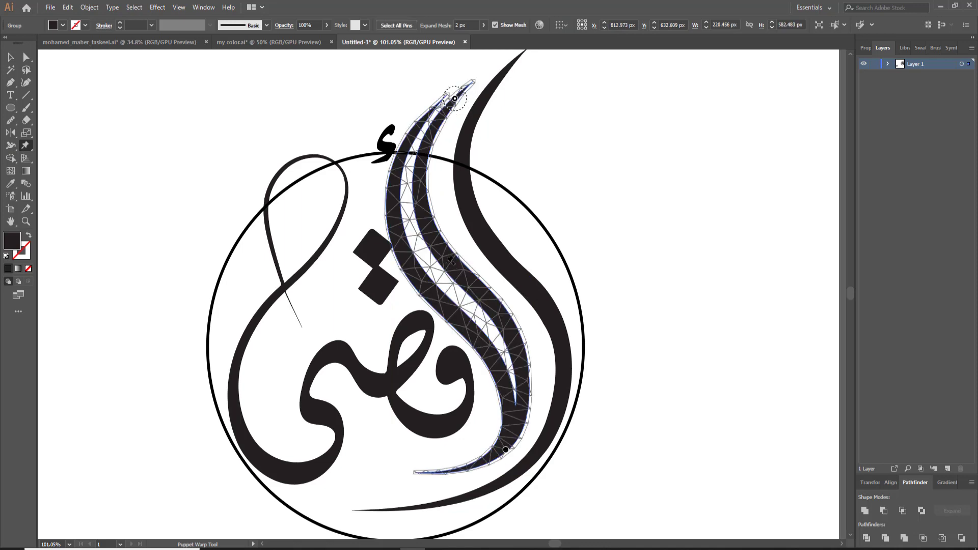
{"action": "left_click_drag", "start_coordinate": [451, 261], "coordinate": [454, 258]}
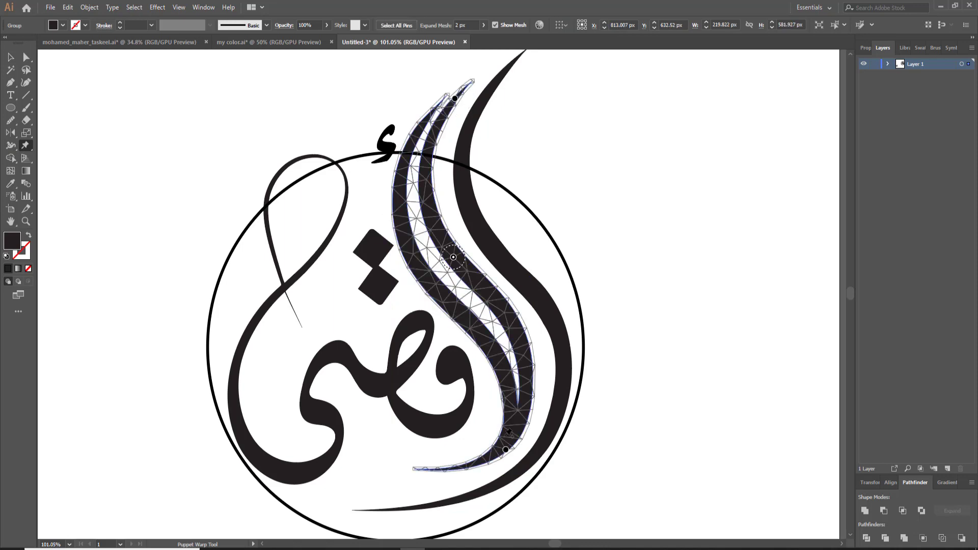
{"action": "left_click_drag", "start_coordinate": [506, 449], "coordinate": [497, 457]}
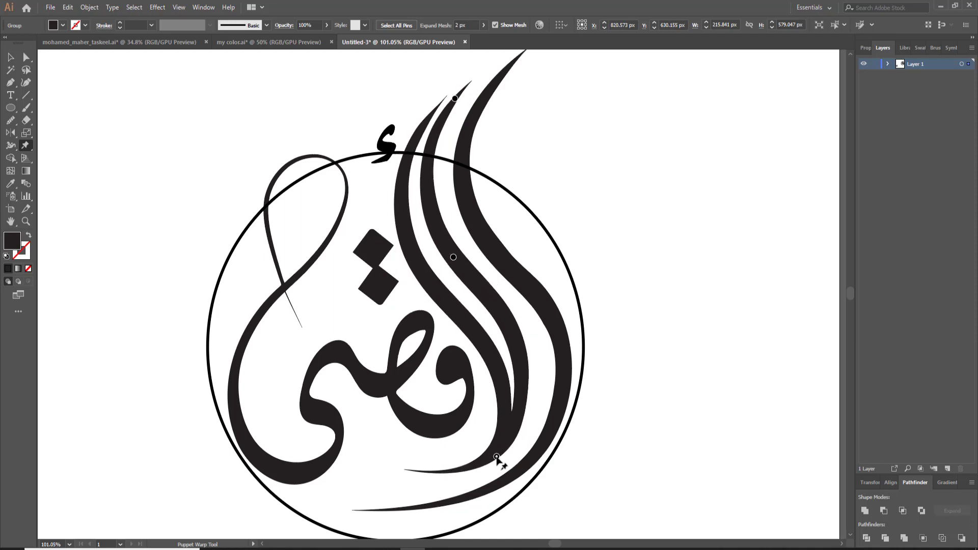
{"action": "left_click_drag", "start_coordinate": [524, 365], "coordinate": [530, 364]}
{"action": "left_click_drag", "start_coordinate": [499, 456], "coordinate": [493, 457]}
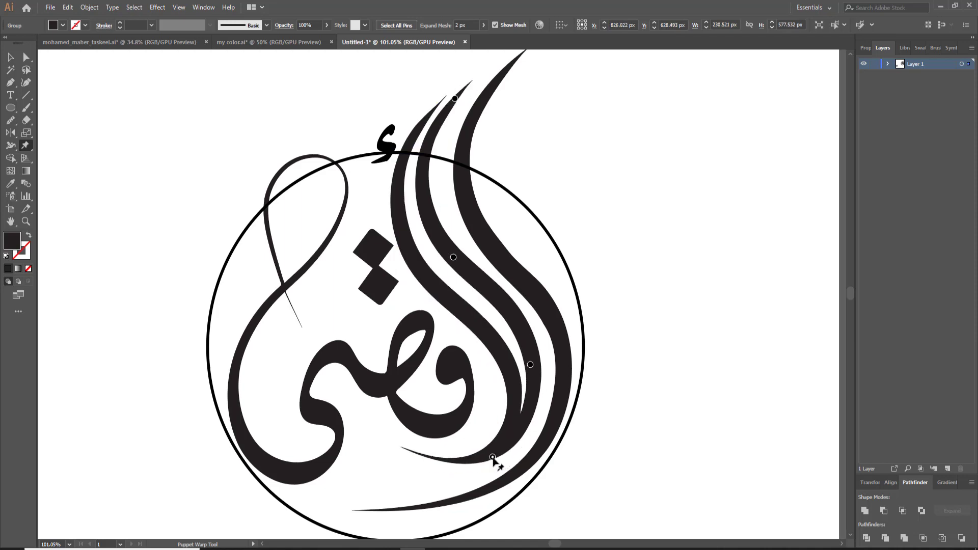
{"action": "left_click_drag", "start_coordinate": [454, 258], "coordinate": [450, 259]}
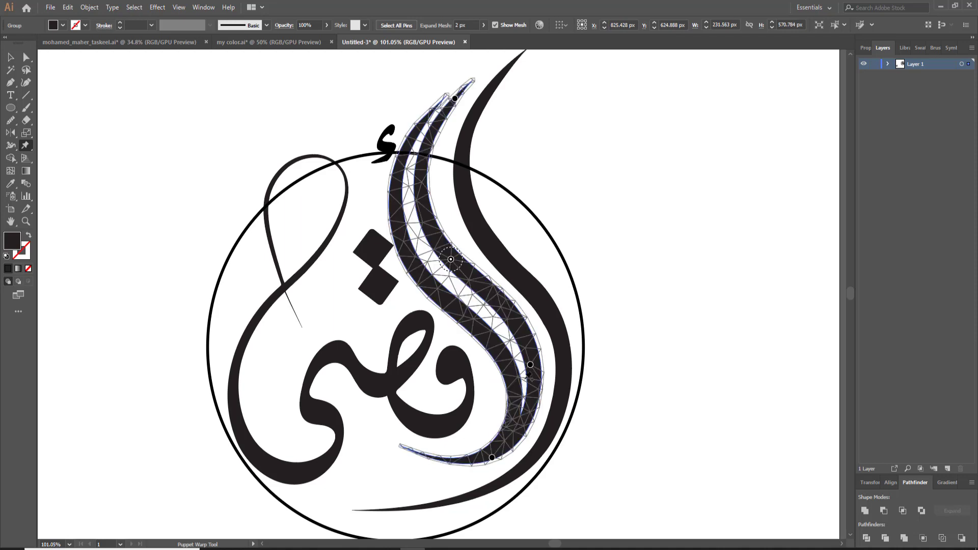
{"action": "left_click_drag", "start_coordinate": [530, 364], "coordinate": [527, 366]}
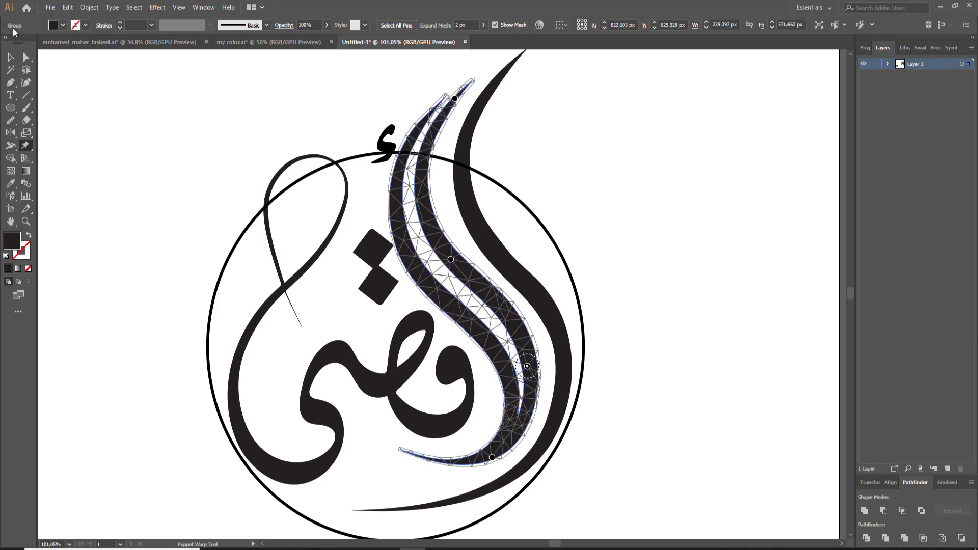
{"action": "left_click", "coordinate": [16, 61]}
{"action": "left_click", "coordinate": [490, 263]}
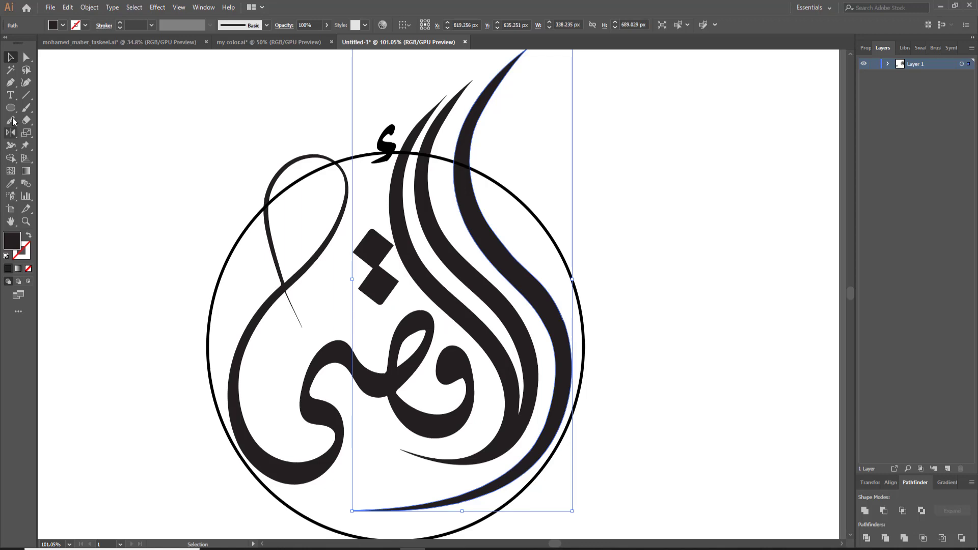
- Puppet-warp the outer stroke with pins at top, middle and tail, bending it and sweeping the tail left
{"action": "left_click", "coordinate": [25, 145]}
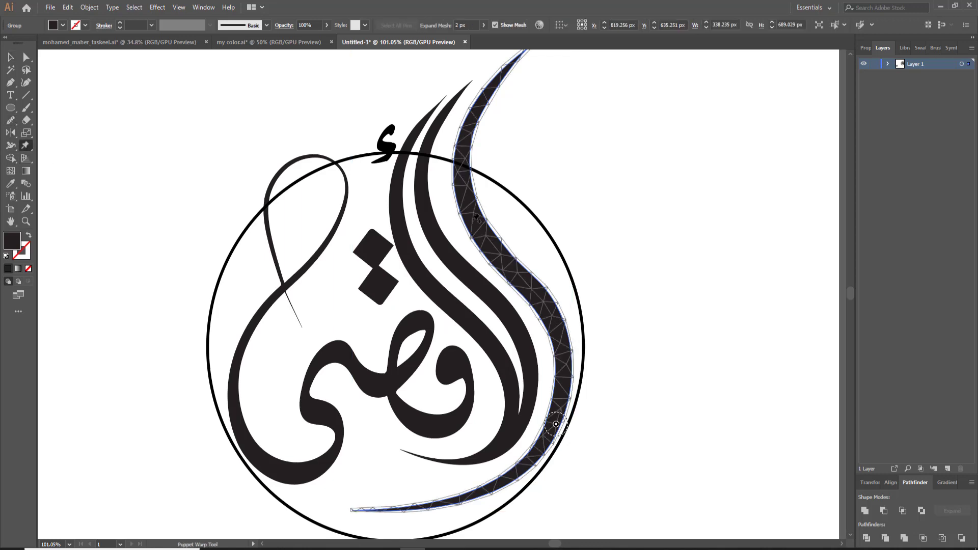
{"action": "scroll", "coordinate": [516, 51], "scroll_direction": "up", "scroll_amount": 3}
{"action": "left_click", "coordinate": [523, 104]}
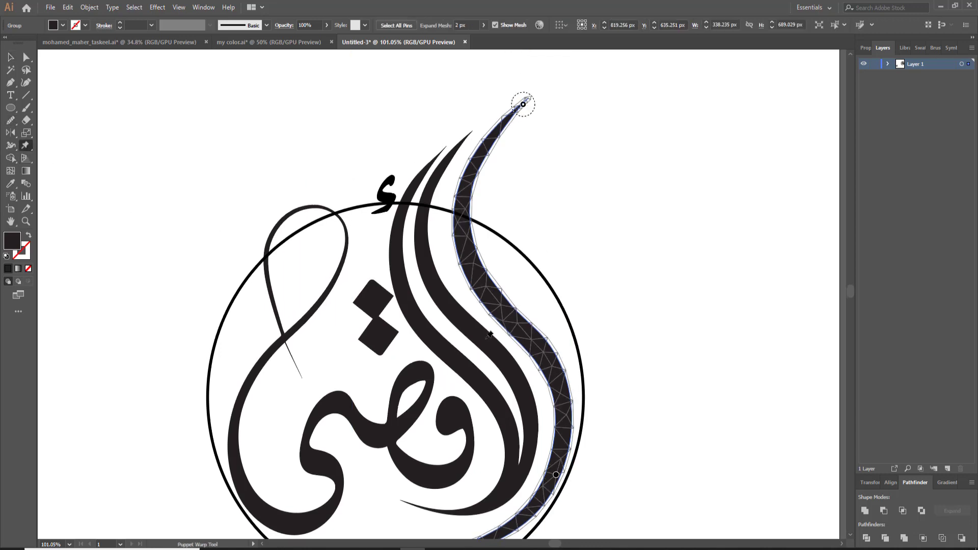
{"action": "left_click_drag", "start_coordinate": [499, 283], "coordinate": [486, 289]}
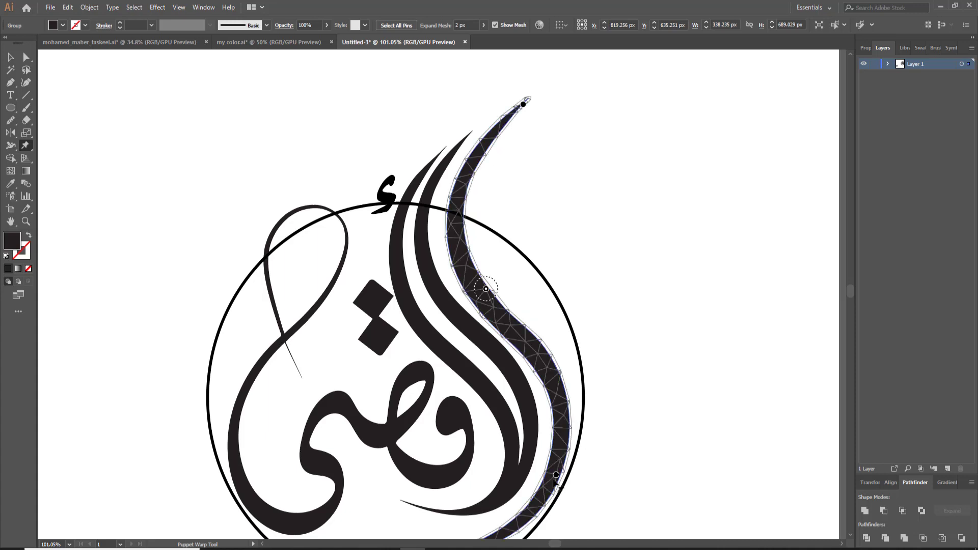
{"action": "left_click_drag", "start_coordinate": [556, 475], "coordinate": [563, 464]}
{"action": "scroll", "coordinate": [560, 464], "scroll_direction": "down", "scroll_amount": 5}
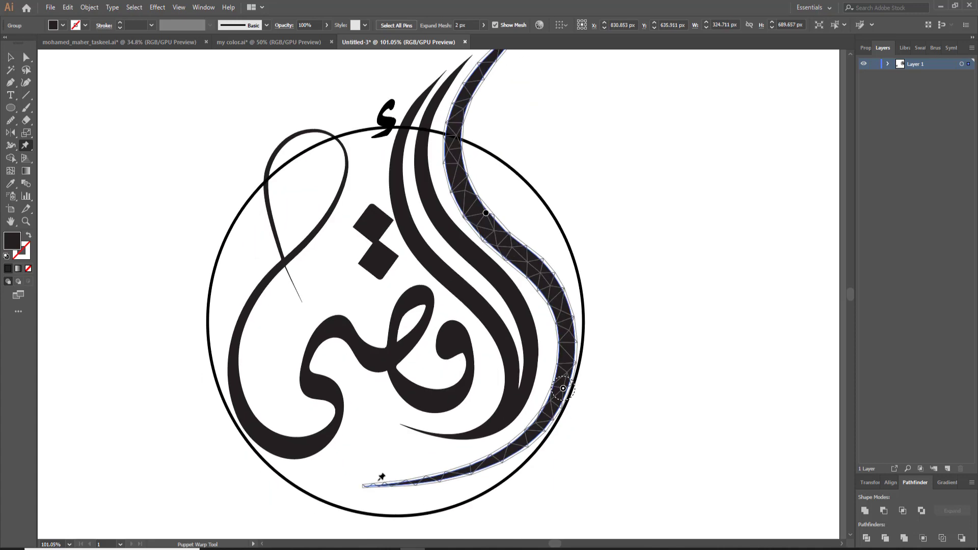
{"action": "left_click", "coordinate": [365, 485]}
{"action": "left_click_drag", "start_coordinate": [364, 484], "coordinate": [342, 488]}
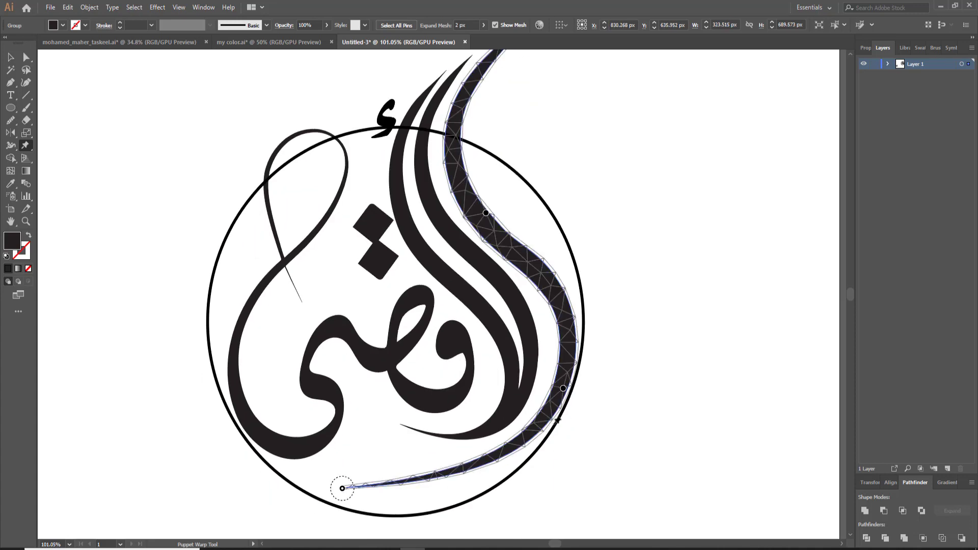
- Add pins along the lower curve and bottom tail, refine the curves and extend the tail further left
{"action": "left_click_drag", "start_coordinate": [563, 389], "coordinate": [559, 391]}
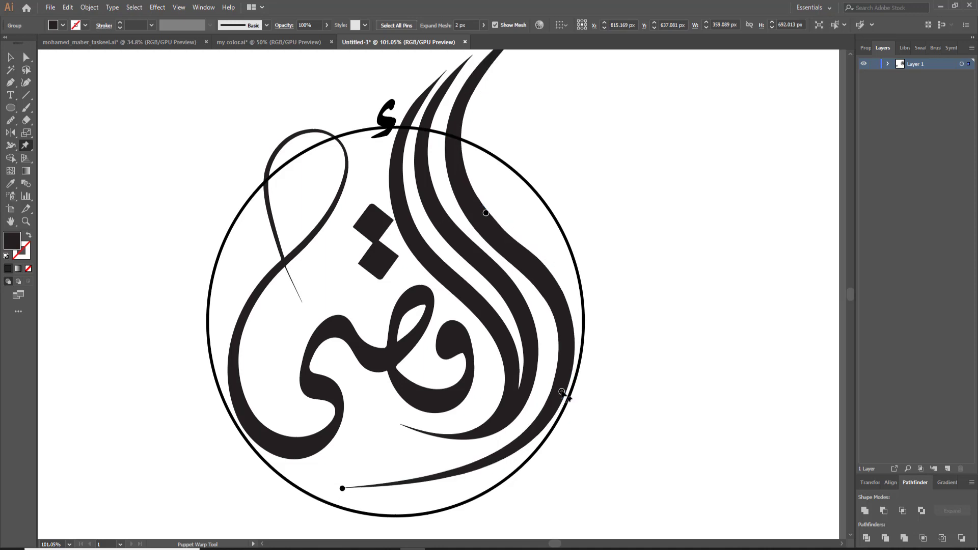
{"action": "left_click", "coordinate": [554, 298]}
{"action": "left_click_drag", "start_coordinate": [554, 298], "coordinate": [557, 296]}
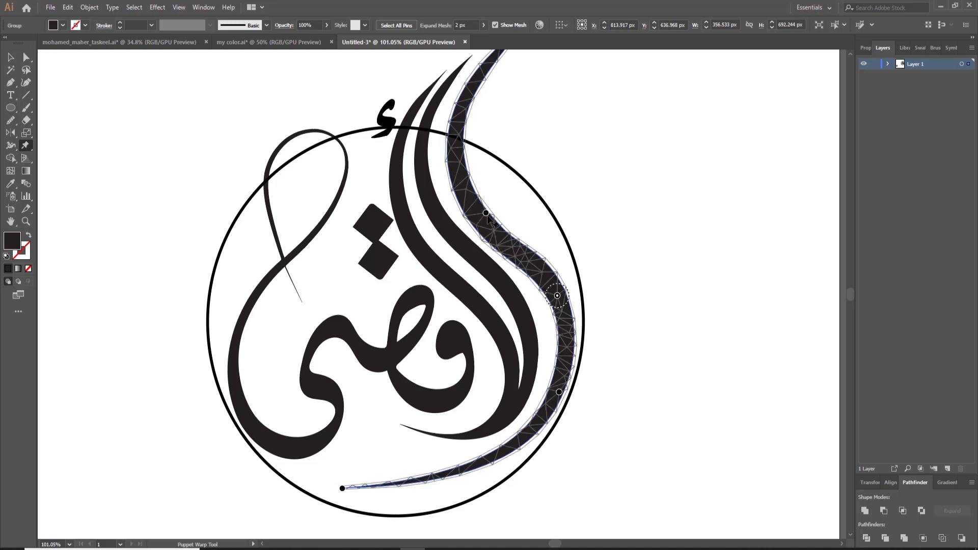
{"action": "left_click_drag", "start_coordinate": [484, 215], "coordinate": [480, 204]}
{"action": "left_click_drag", "start_coordinate": [557, 296], "coordinate": [553, 296]}
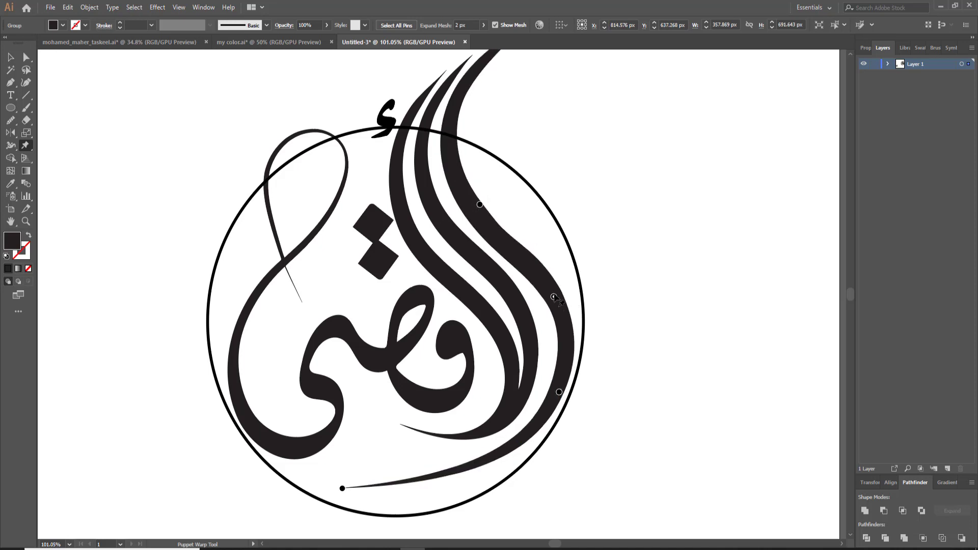
{"action": "left_click_drag", "start_coordinate": [559, 392], "coordinate": [554, 399]}
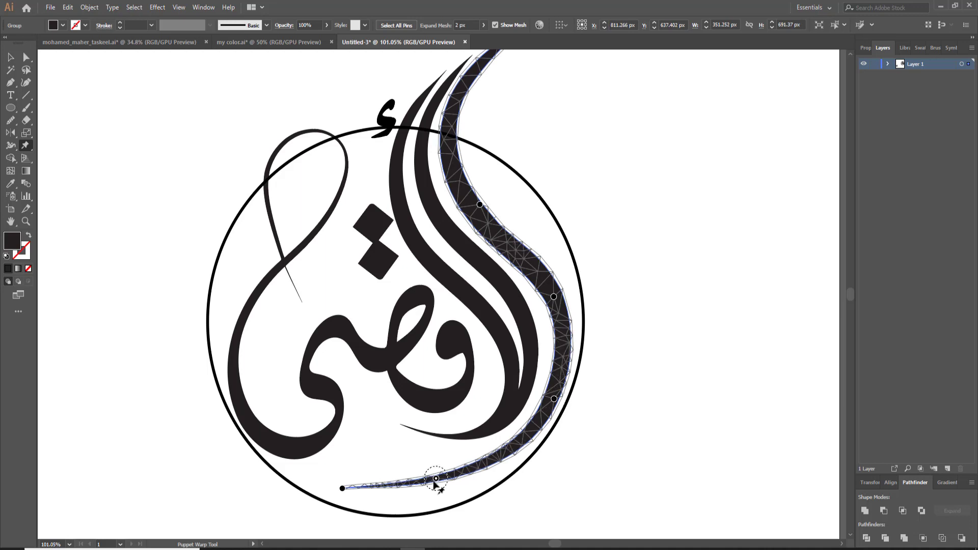
{"action": "left_click_drag", "start_coordinate": [441, 486], "coordinate": [441, 486]}
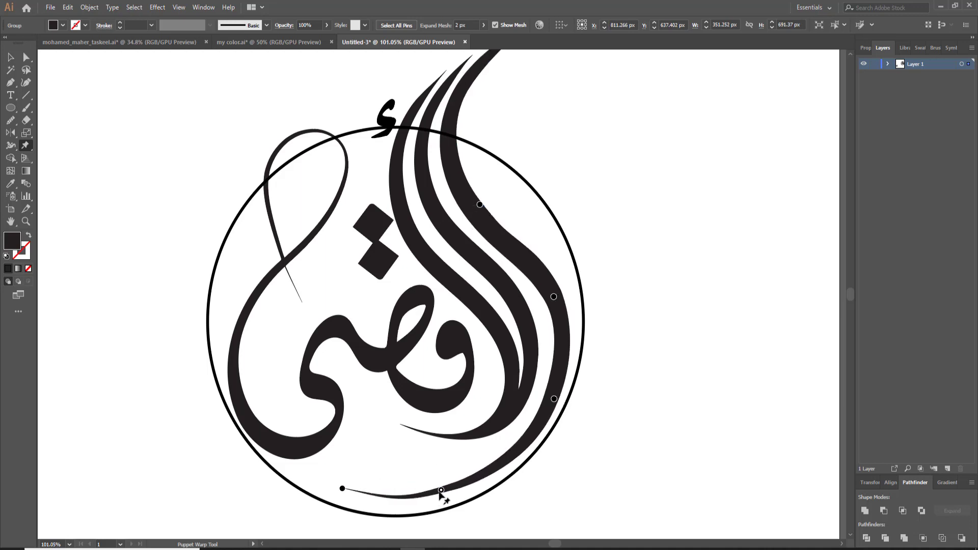
{"action": "left_click_drag", "start_coordinate": [342, 489], "coordinate": [324, 488]}
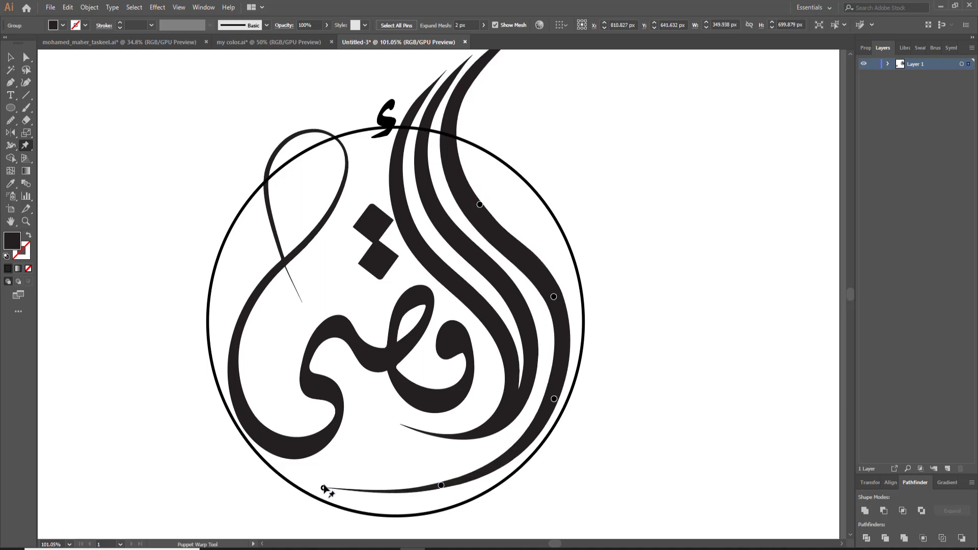
{"action": "left_click_drag", "start_coordinate": [442, 486], "coordinate": [442, 487]}
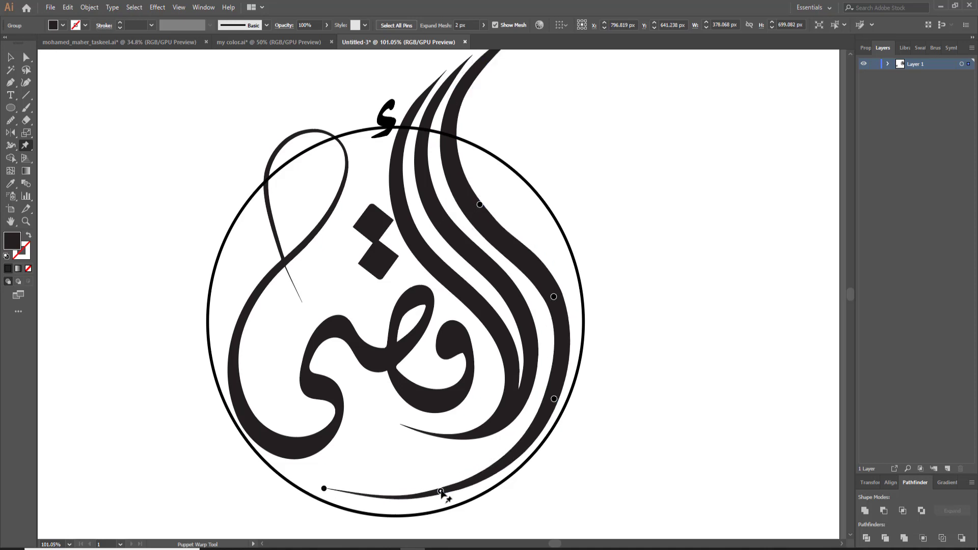
{"action": "scroll", "coordinate": [443, 487], "scroll_direction": "up", "scroll_amount": 3}
{"action": "left_click_drag", "start_coordinate": [554, 335], "coordinate": [555, 337]}
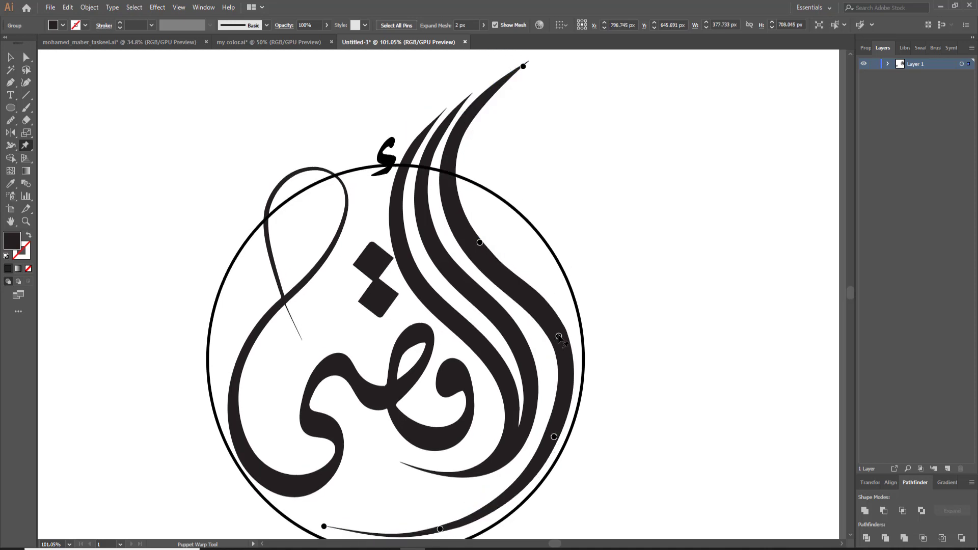
- Smooth the outer stroke's upper-right edge and lower curve with the Smooth tool
{"action": "left_click", "coordinate": [11, 57]}
{"action": "left_click", "coordinate": [10, 120]}
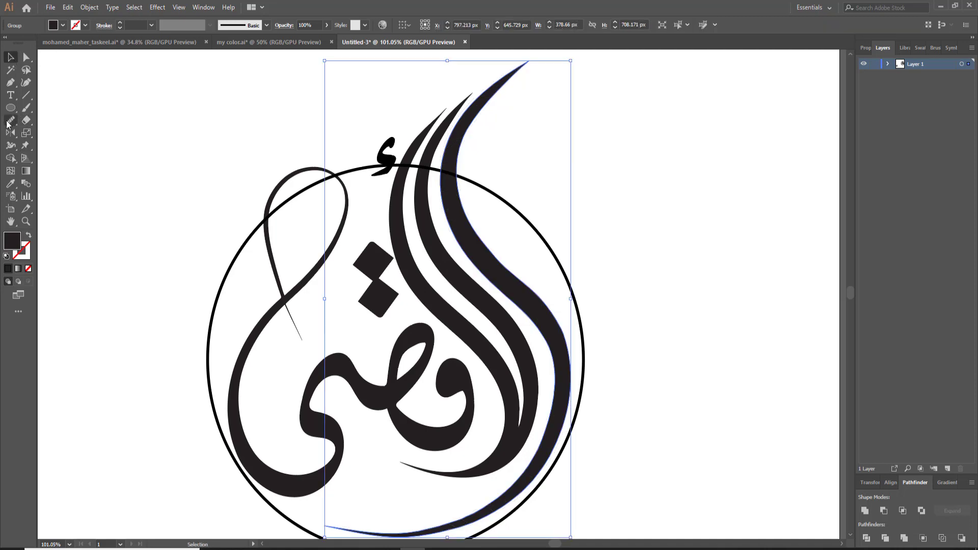
{"action": "left_click_drag", "start_coordinate": [501, 287], "coordinate": [565, 365]}
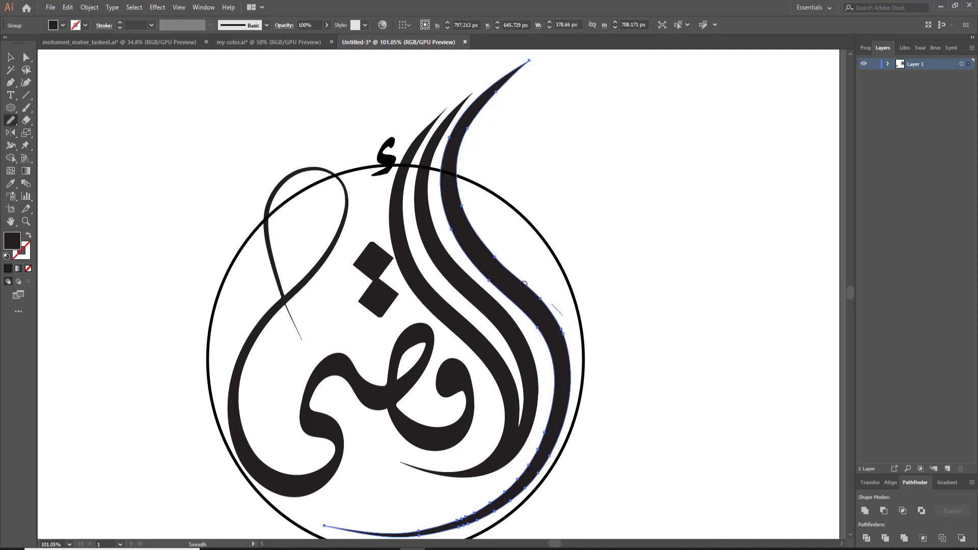
{"action": "left_click_drag", "start_coordinate": [493, 238], "coordinate": [558, 331]}
{"action": "scroll", "coordinate": [473, 238], "scroll_direction": "down", "scroll_amount": 2}
{"action": "scroll", "coordinate": [473, 238], "scroll_direction": "down", "scroll_amount": 1}
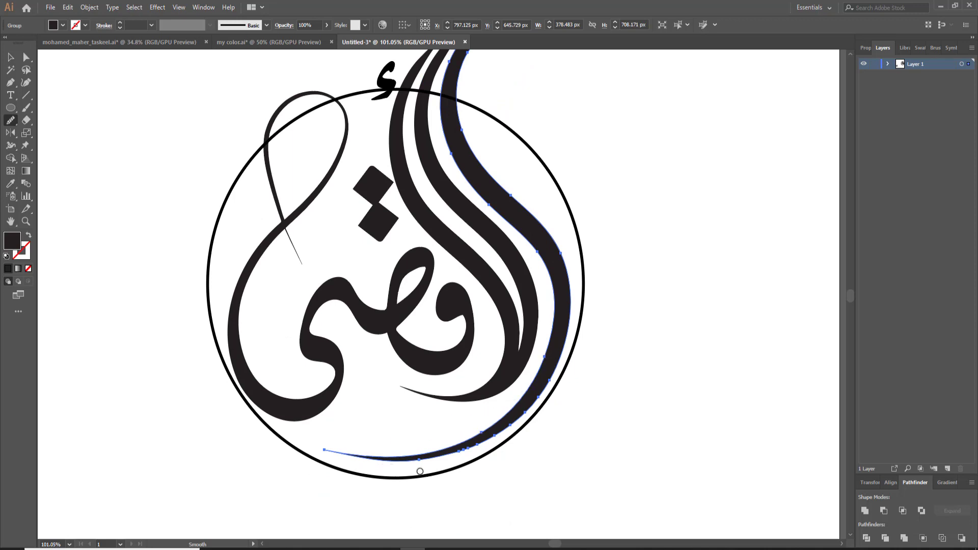
{"action": "left_click_drag", "start_coordinate": [420, 471], "coordinate": [524, 442]}
{"action": "key", "text": "n"}
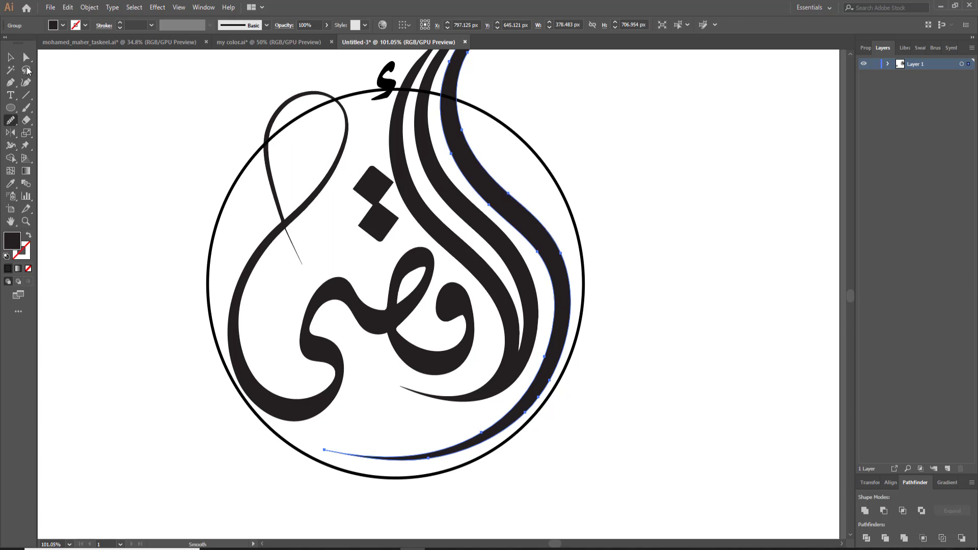
- Move the hamza down into the circle and pick the lower diamond dot
{"action": "key", "text": "v"}
{"action": "left_click", "coordinate": [99, 168]}
{"action": "left_click_drag", "start_coordinate": [382, 97], "coordinate": [370, 141]}
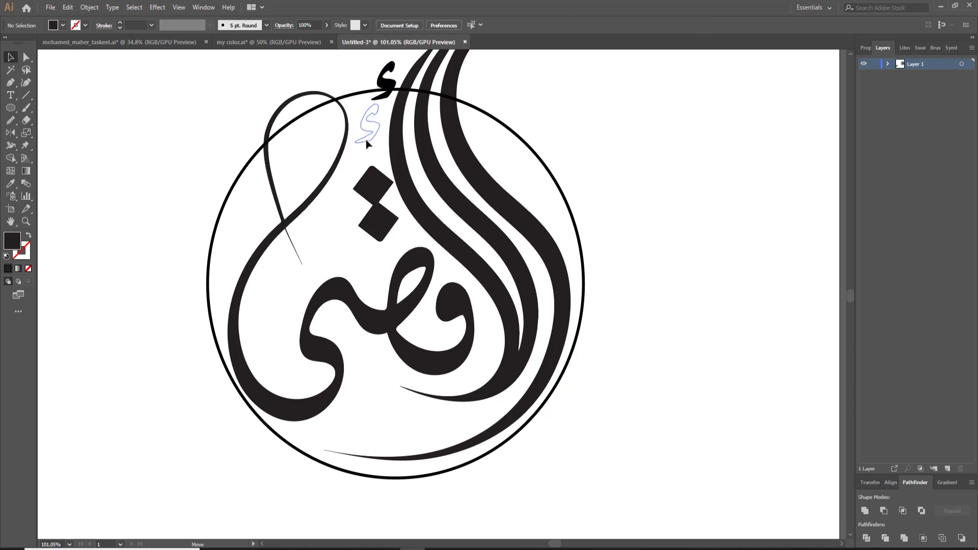
{"action": "left_click", "coordinate": [383, 239]}
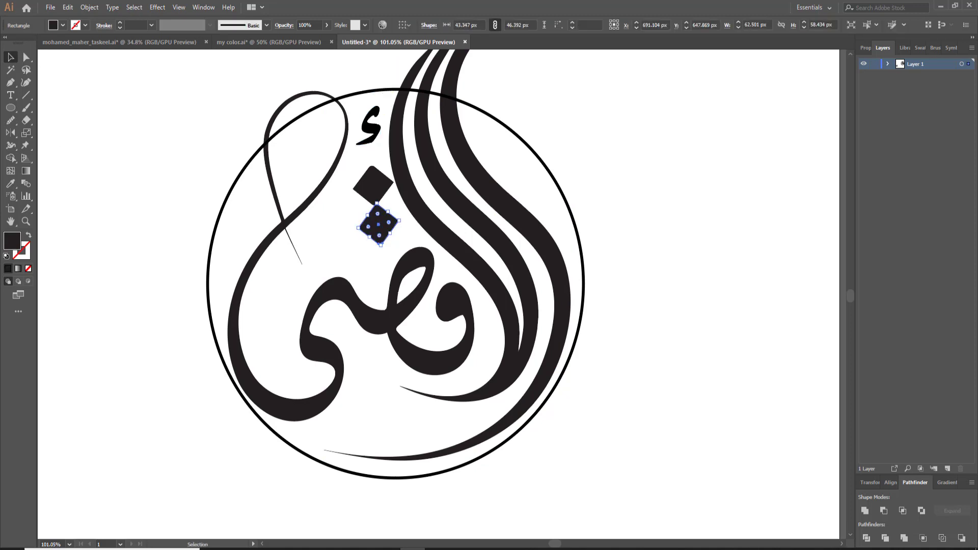
- Pull several glyphs out of taskeel.ai and drop them into the Untitled-3 logo
{"action": "left_click", "coordinate": [128, 35]}
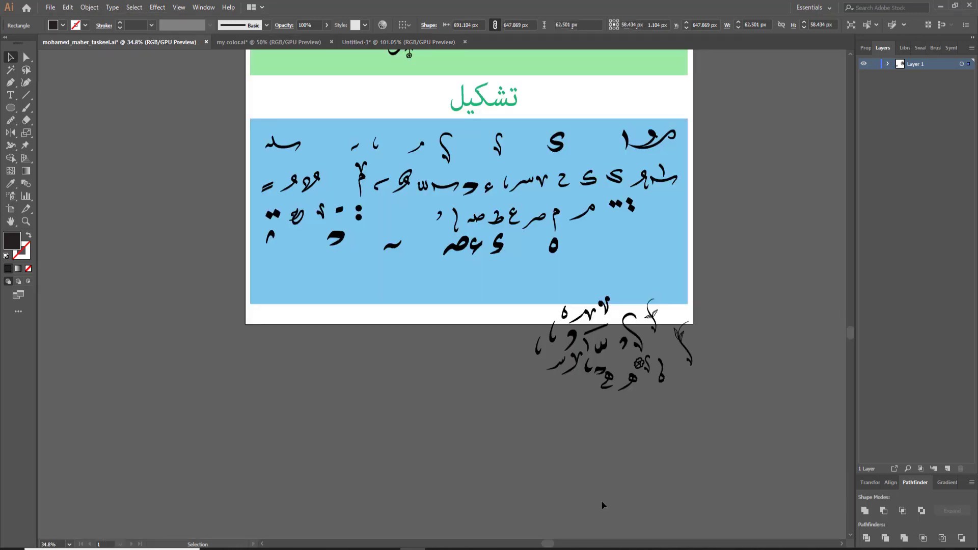
{"action": "mouse_move", "coordinate": [515, 368]}
{"action": "left_mouse_down"}
{"action": "mouse_move", "coordinate": [504, 373]}
{"action": "mouse_move", "coordinate": [530, 384]}
{"action": "mouse_move", "coordinate": [541, 368]}
{"action": "mouse_move", "coordinate": [548, 377]}
{"action": "left_mouse_up"}
{"action": "mouse_move", "coordinate": [568, 329]}
{"action": "left_mouse_down"}
{"action": "mouse_move", "coordinate": [525, 397]}
{"action": "mouse_move", "coordinate": [249, 3]}
{"action": "left_mouse_up"}
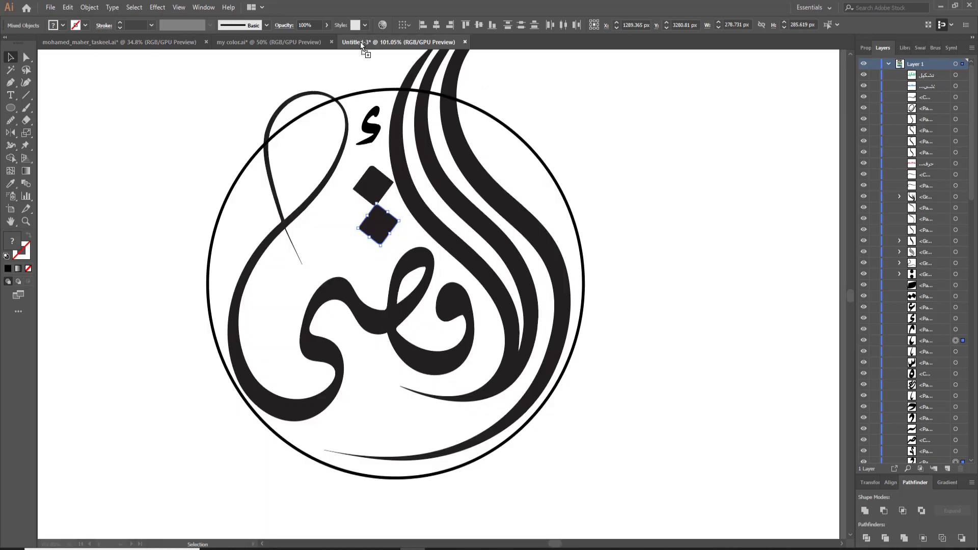
{"action": "left_click_drag", "start_coordinate": [359, 44], "coordinate": [726, 367]}
{"action": "left_click", "coordinate": [397, 429]}
- Place the waw, an enlarged alif and another glyph inside the circle
{"action": "left_click_drag", "start_coordinate": [397, 429], "coordinate": [394, 429]}
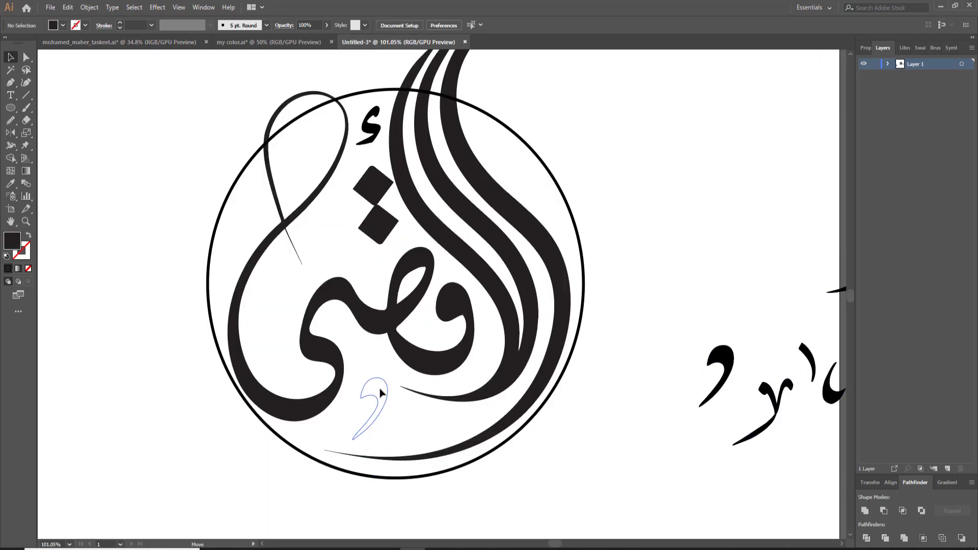
{"action": "mouse_move", "coordinate": [778, 409]}
{"action": "left_mouse_down"}
{"action": "mouse_move", "coordinate": [290, 229]}
{"action": "mouse_move", "coordinate": [350, 222]}
{"action": "left_mouse_up"}
{"action": "left_click_drag", "start_coordinate": [818, 376], "coordinate": [281, 337]}
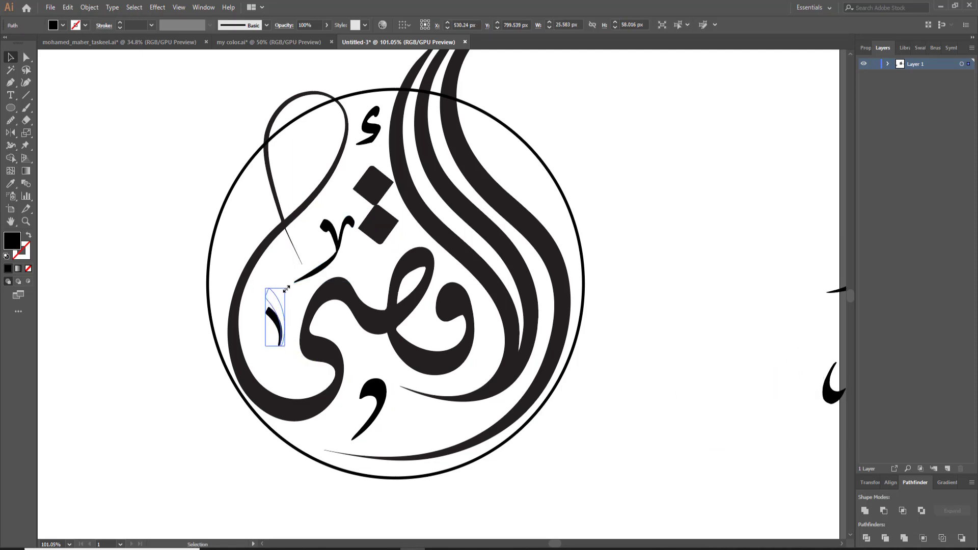
{"action": "mouse_move", "coordinate": [283, 305]}
{"action": "left_mouse_down"}
{"action": "mouse_move", "coordinate": [285, 288]}
{"action": "mouse_move", "coordinate": [291, 317]}
{"action": "left_mouse_up"}
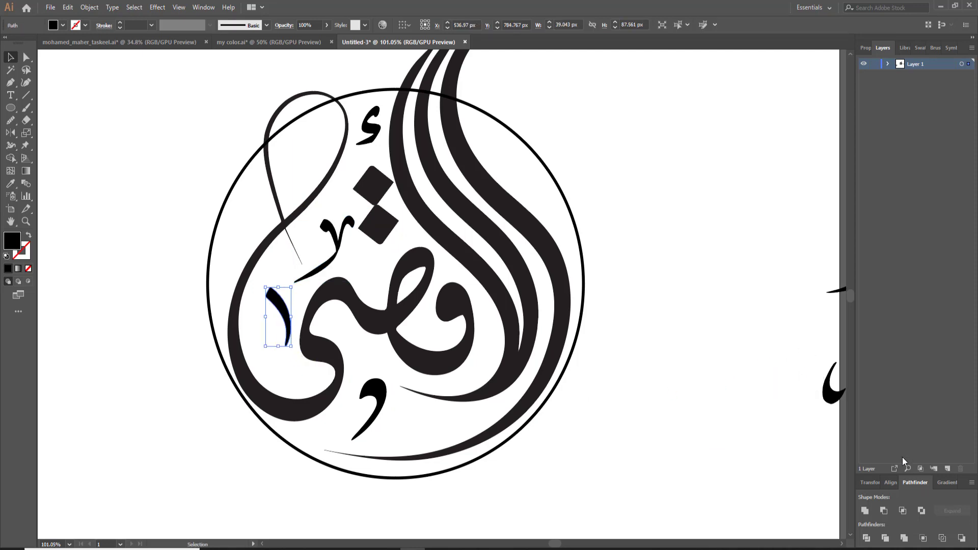
{"action": "left_click_drag", "start_coordinate": [832, 392], "coordinate": [412, 435]}
{"action": "left_click", "coordinate": [576, 474]}
{"action": "scroll", "coordinate": [636, 428], "scroll_direction": "up", "scroll_amount": 2}
- Delete the stray glyph lying outside the circle artwork
{"action": "left_click_drag", "start_coordinate": [699, 388], "coordinate": [617, 401]}
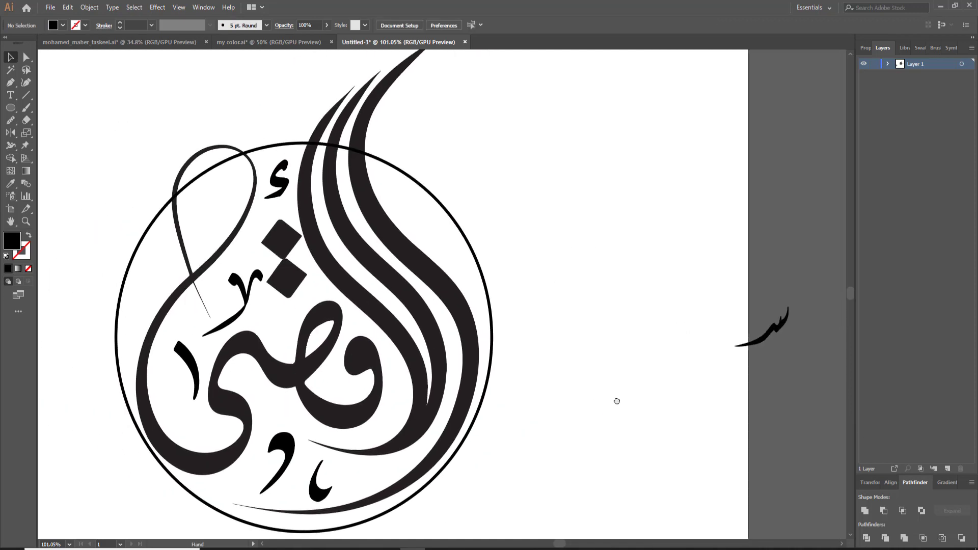
{"action": "key", "text": "Delete"}
{"action": "left_click_drag", "start_coordinate": [240, 344], "coordinate": [324, 326]}
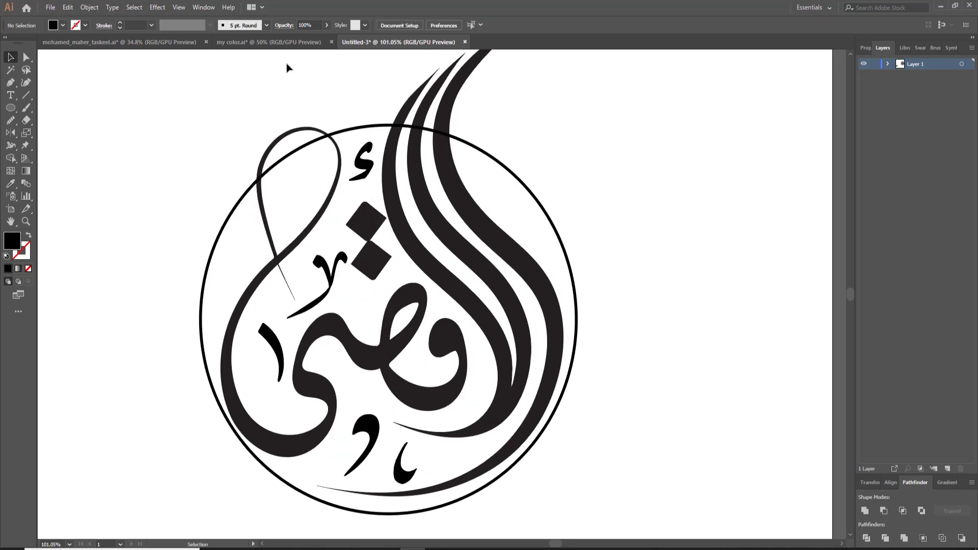
- Bring a calligraphy flourish from taskeel.ai and rotate it inside the circle
{"action": "left_click", "coordinate": [197, 48]}
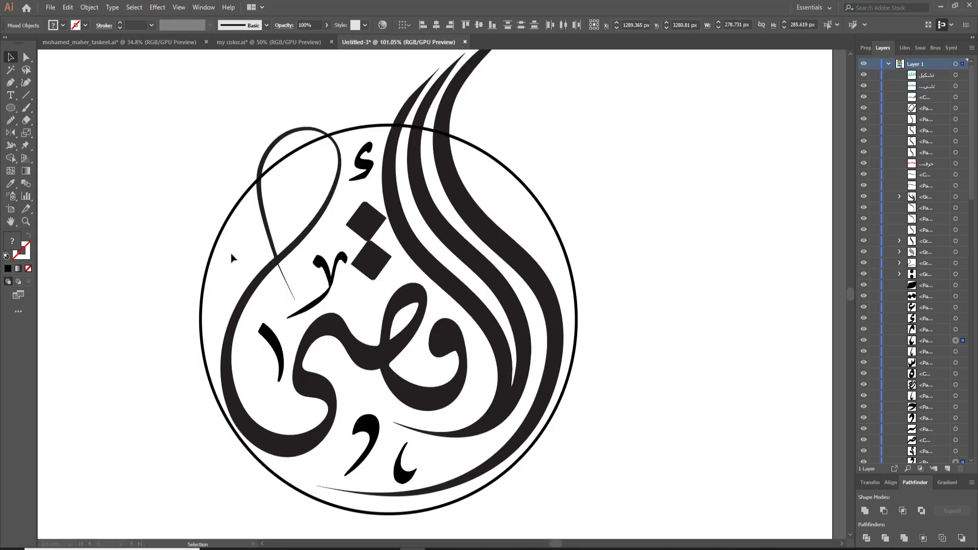
{"action": "mouse_move", "coordinate": [317, 53]}
{"action": "left_mouse_down"}
{"action": "mouse_move", "coordinate": [254, 211]}
{"action": "mouse_move", "coordinate": [250, 255]}
{"action": "left_mouse_up"}
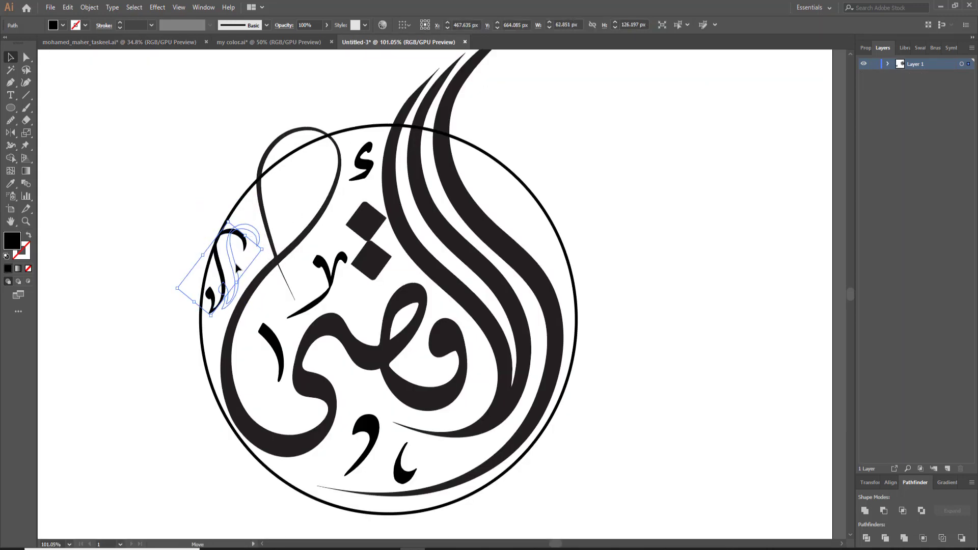
{"action": "left_click_drag", "start_coordinate": [250, 255], "coordinate": [257, 238]}
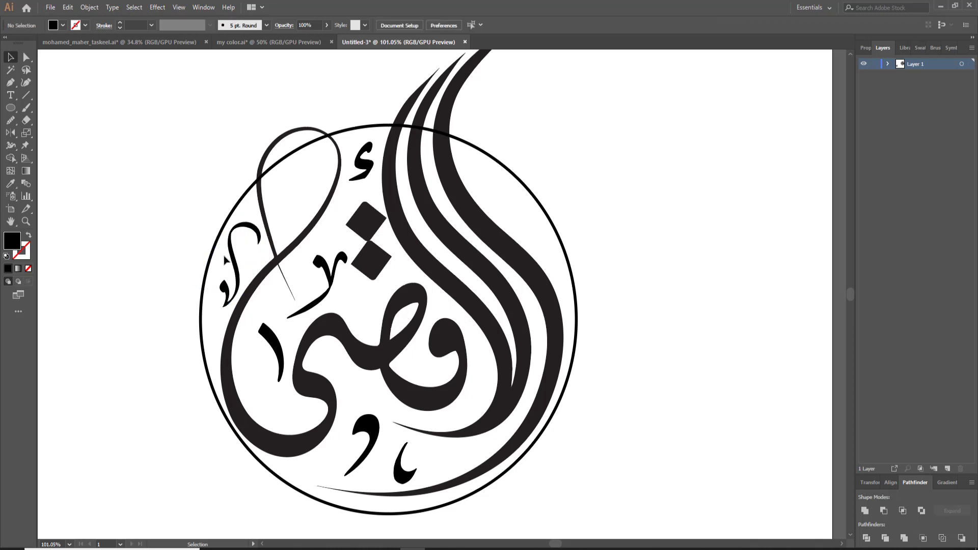
{"action": "left_click", "coordinate": [226, 260]}
{"action": "left_click", "coordinate": [723, 332]}
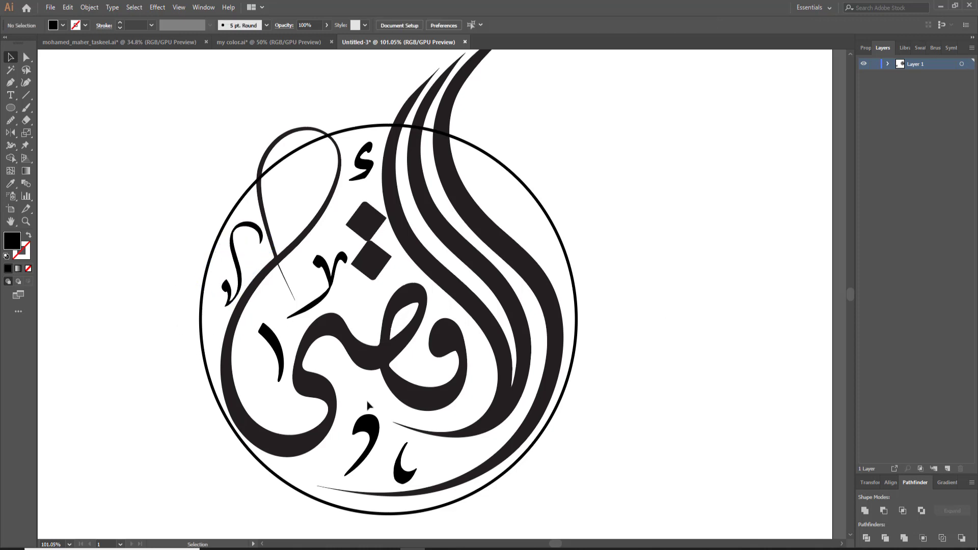
- Test a rotated duplicate flourish, delete both flourishes, then select all artwork
{"action": "left_click_drag", "start_coordinate": [244, 269], "coordinate": [507, 214]}
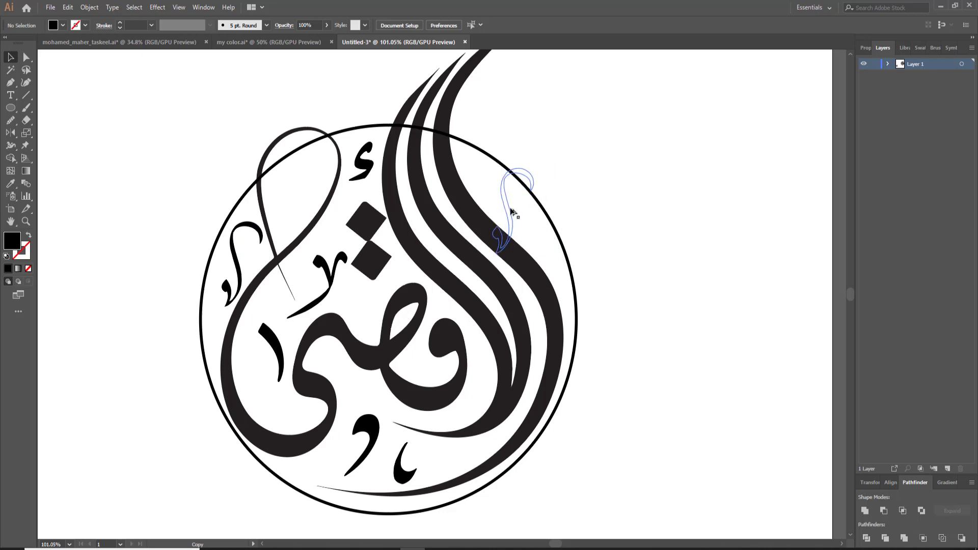
{"action": "mouse_move", "coordinate": [556, 190]}
{"action": "left_mouse_down"}
{"action": "mouse_move", "coordinate": [543, 238]}
{"action": "mouse_move", "coordinate": [528, 228]}
{"action": "left_mouse_up"}
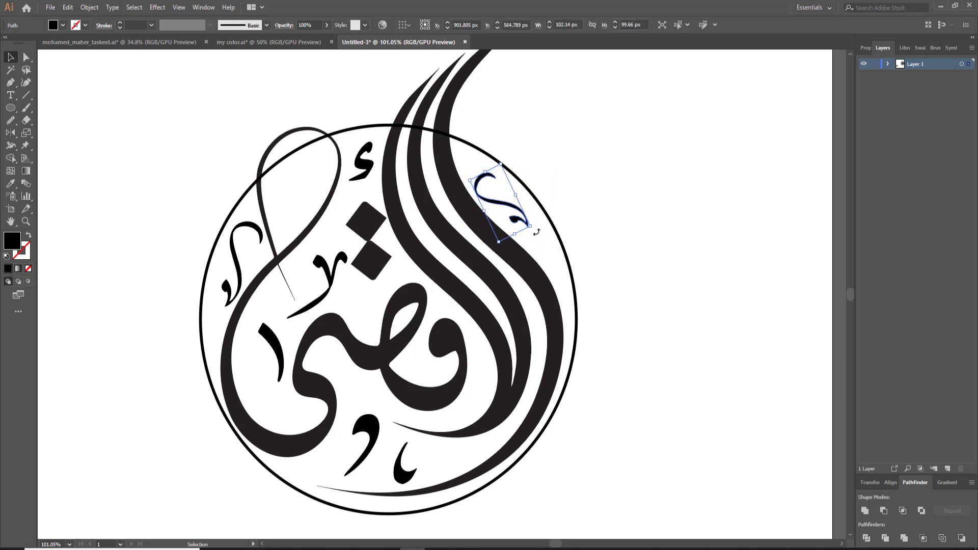
{"action": "key", "text": "Delete"}
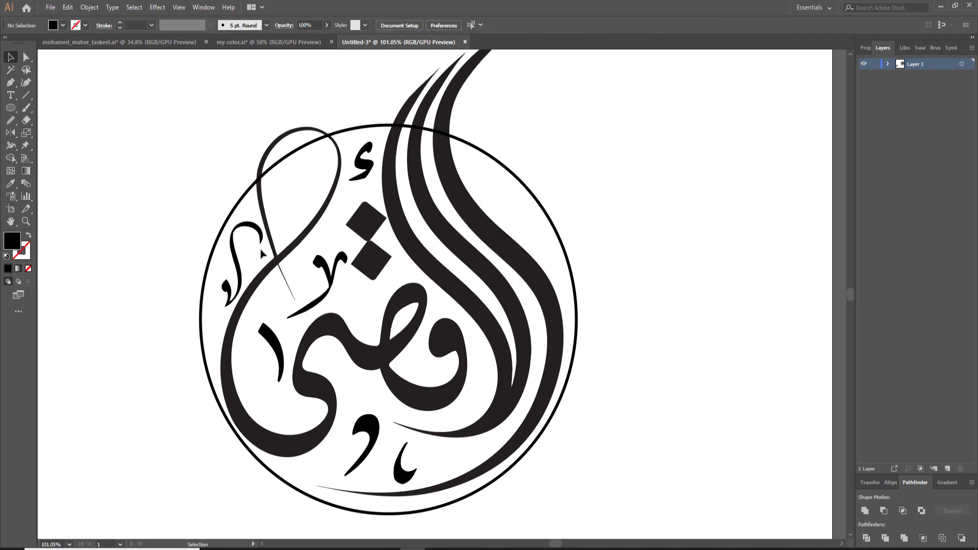
{"action": "left_click", "coordinate": [249, 224]}
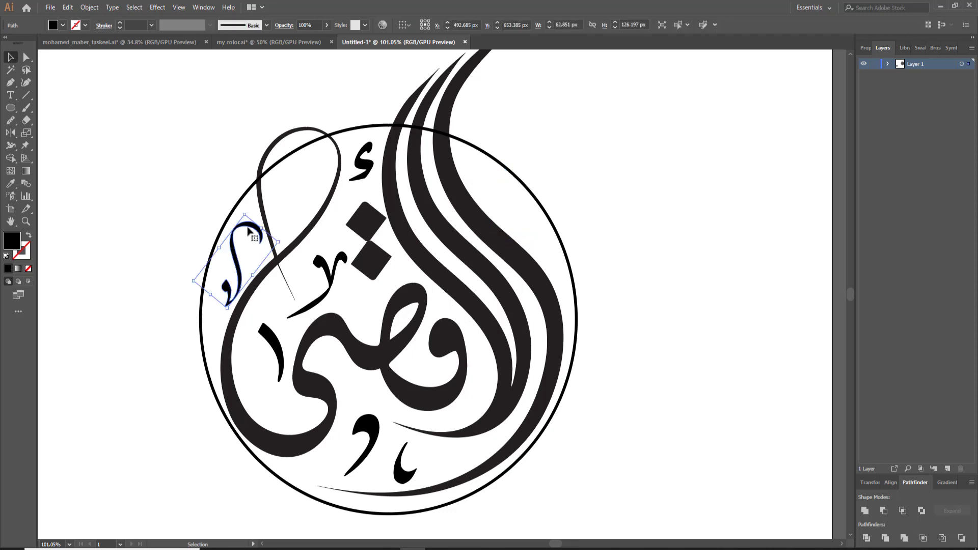
{"action": "key", "text": "Delete"}
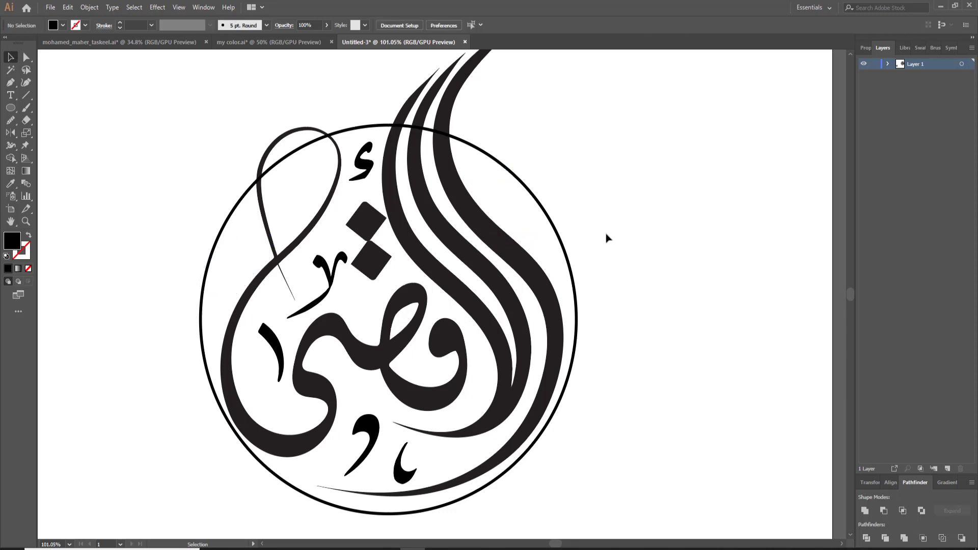
{"action": "key", "text": "ctrl+a"}
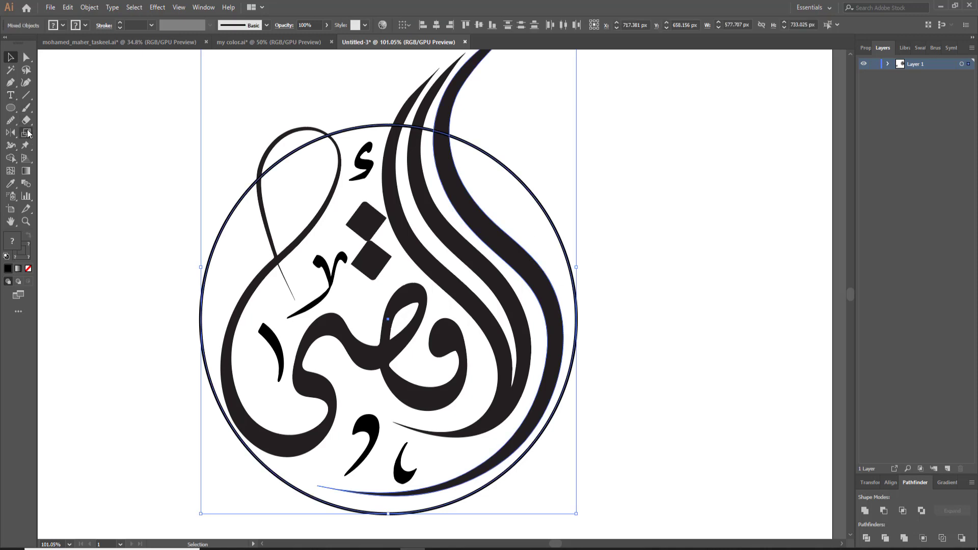
- Select only the circle outline for the Scissors tool, dismissing the cut warnings
{"action": "left_click", "coordinate": [28, 126]}
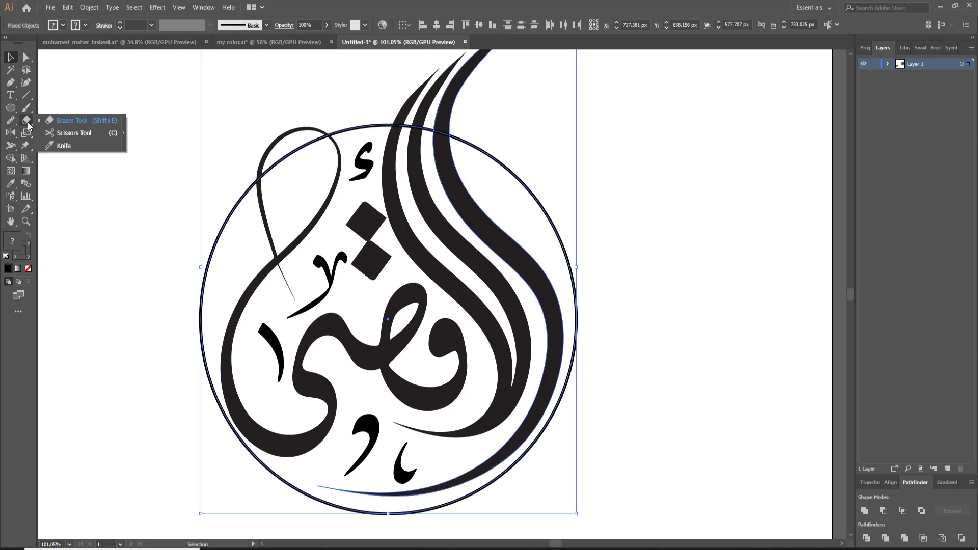
{"action": "left_click", "coordinate": [73, 133]}
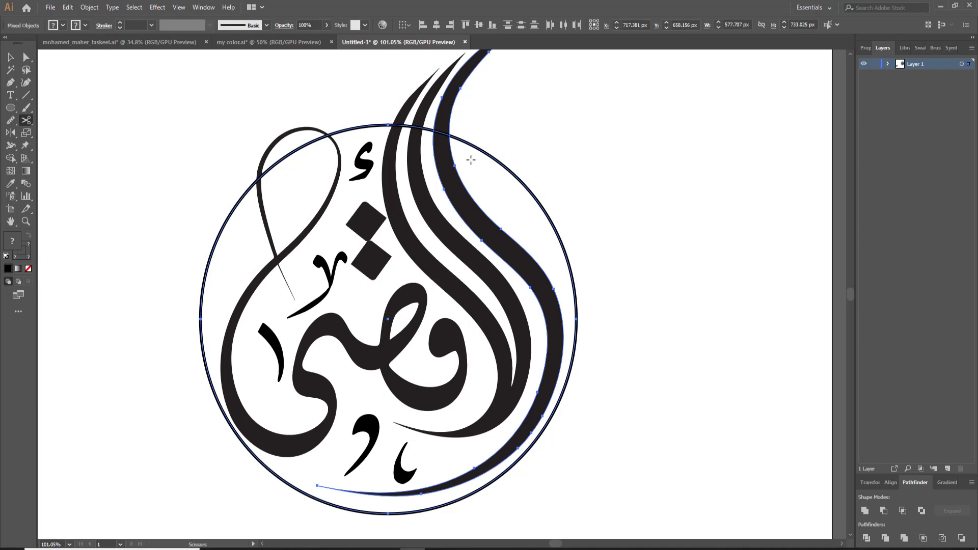
{"action": "left_click", "coordinate": [457, 136]}
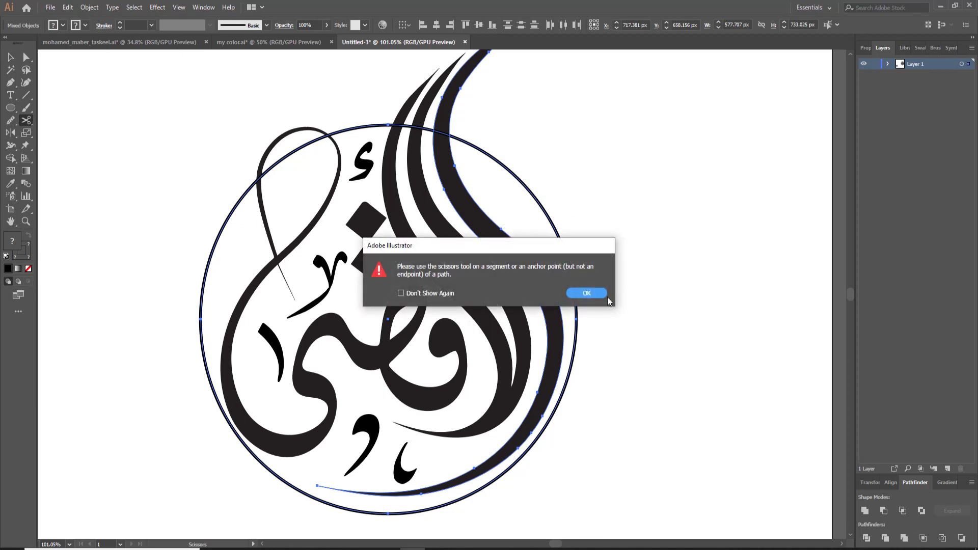
{"action": "left_click", "coordinate": [587, 294]}
{"action": "left_click", "coordinate": [15, 61]}
{"action": "left_click", "coordinate": [572, 188]}
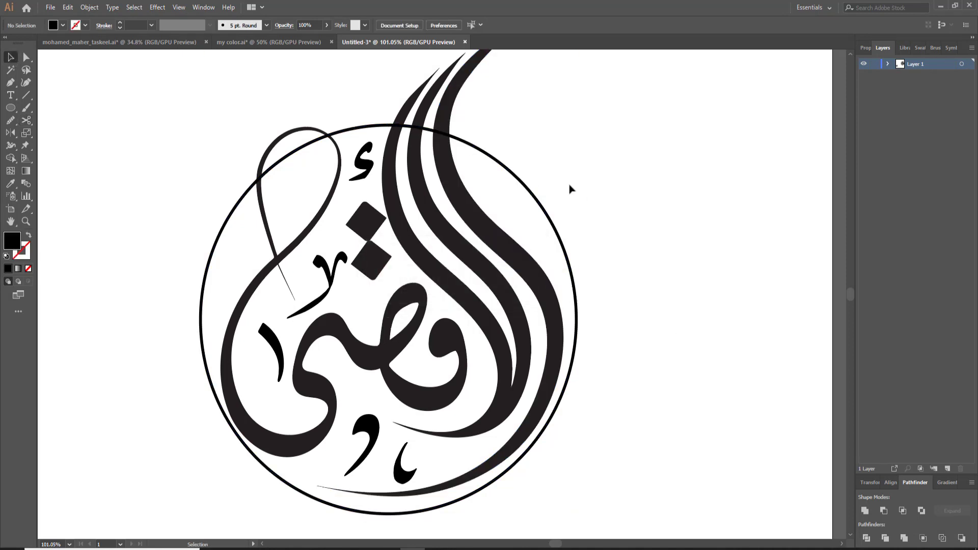
{"action": "left_click", "coordinate": [541, 211]}
{"action": "left_click", "coordinate": [26, 120]}
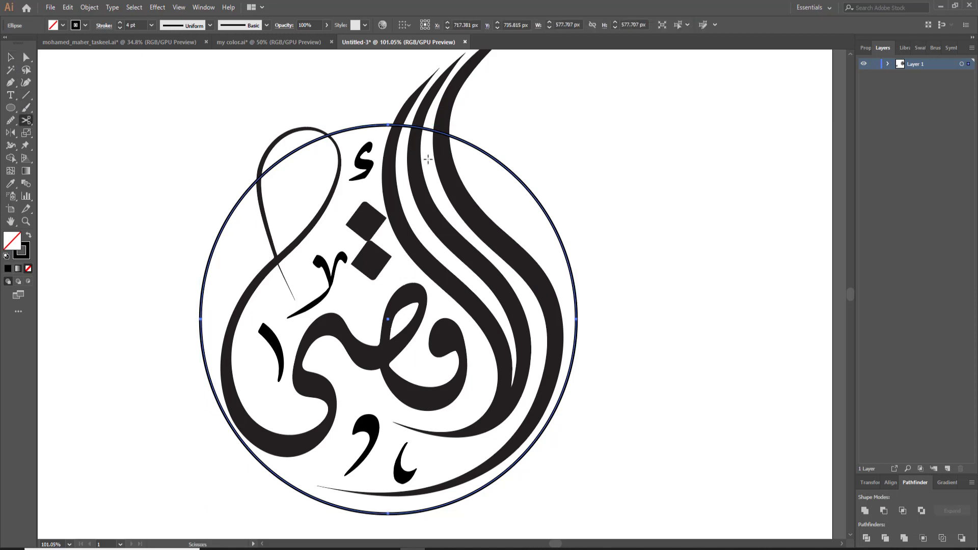
{"action": "left_click", "coordinate": [461, 139]}
{"action": "left_click", "coordinate": [585, 294]}
- Cut the circle outline at the top, top right, left side and lower left
{"action": "left_click", "coordinate": [455, 137]}
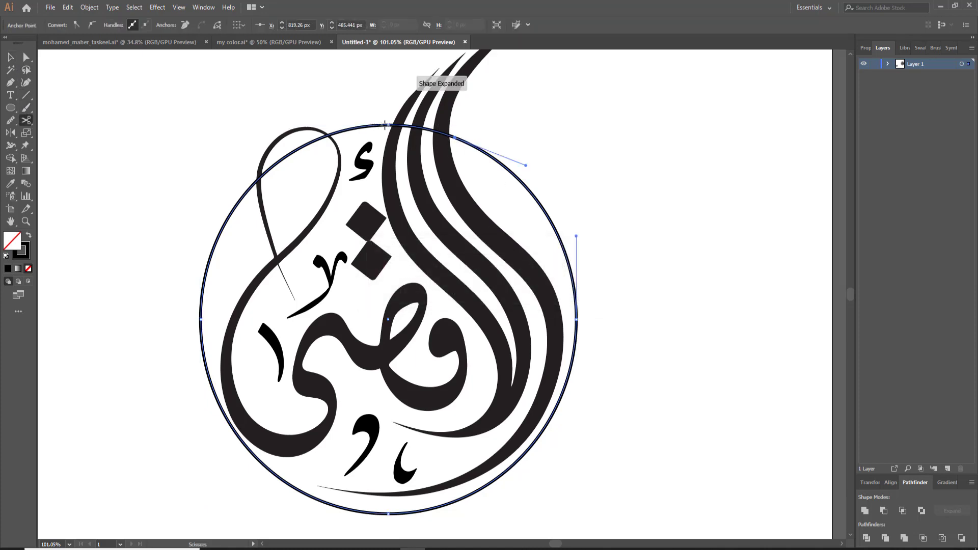
{"action": "left_click", "coordinate": [385, 125]}
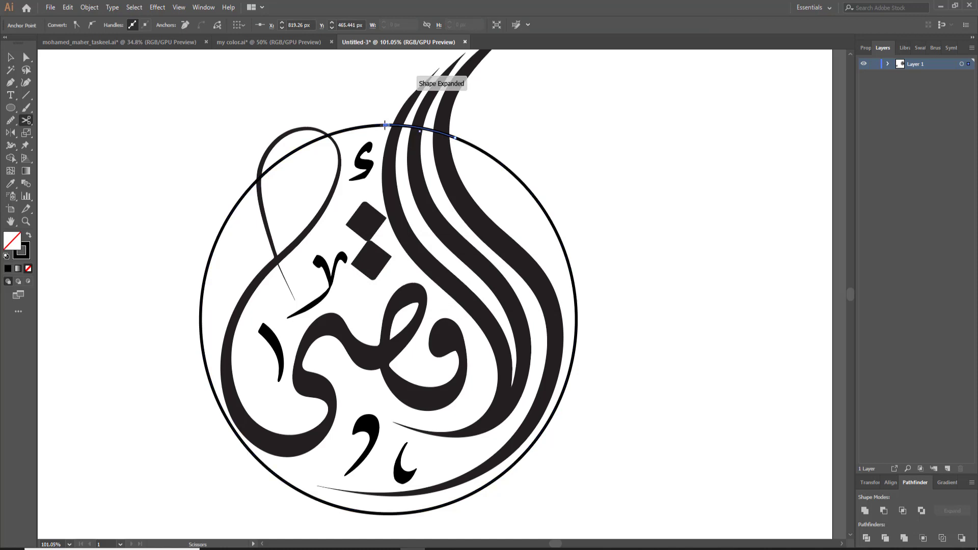
{"action": "left_click", "coordinate": [216, 396]}
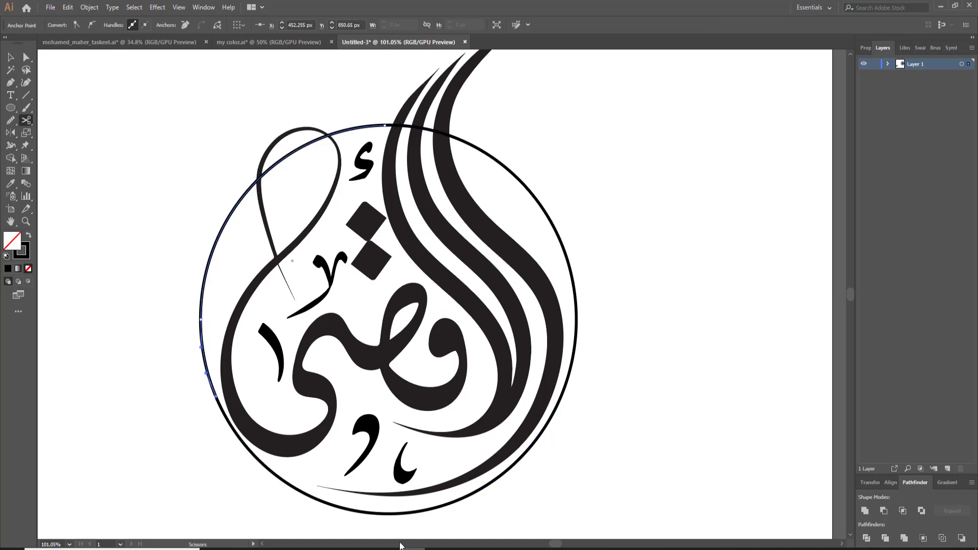
{"action": "left_click", "coordinate": [266, 467]}
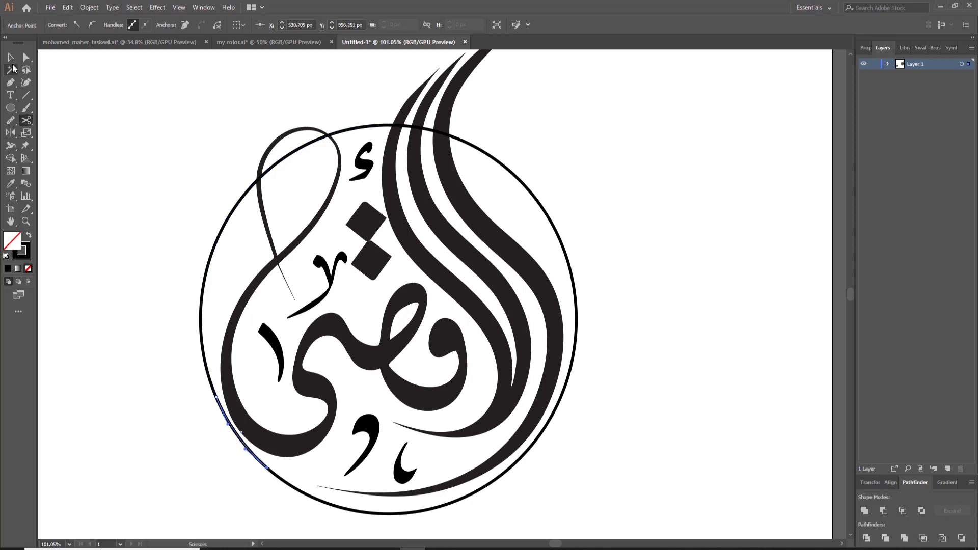
- Delete the short lower-left piece and the top segment between the strokes
{"action": "left_click", "coordinate": [26, 57]}
{"action": "key", "text": "Delete"}
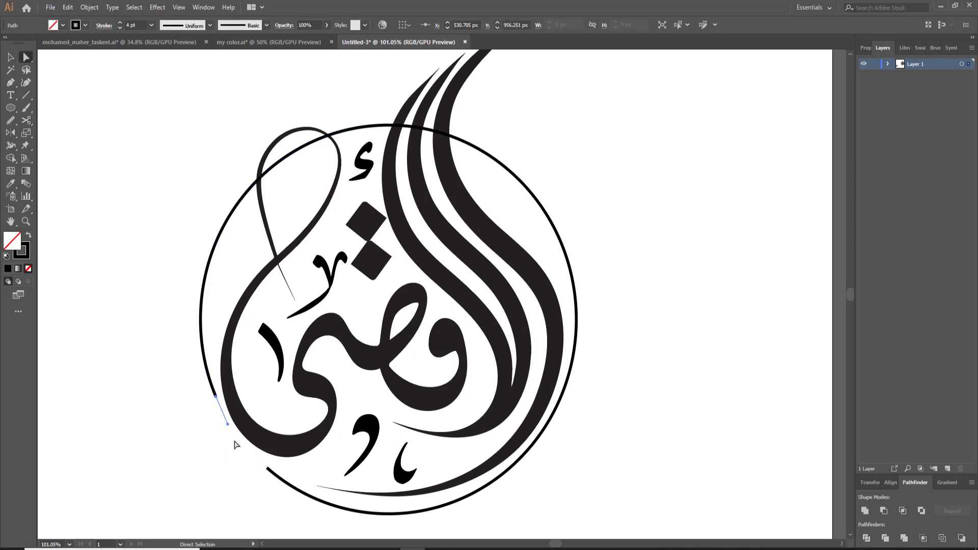
{"action": "left_click", "coordinate": [430, 132]}
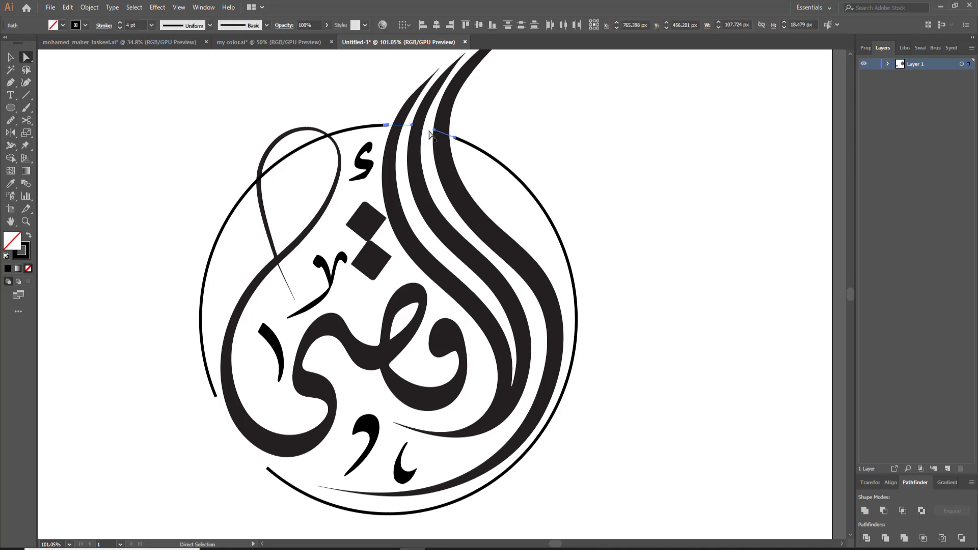
{"action": "key", "text": "Delete"}
{"action": "left_click", "coordinate": [10, 57]}
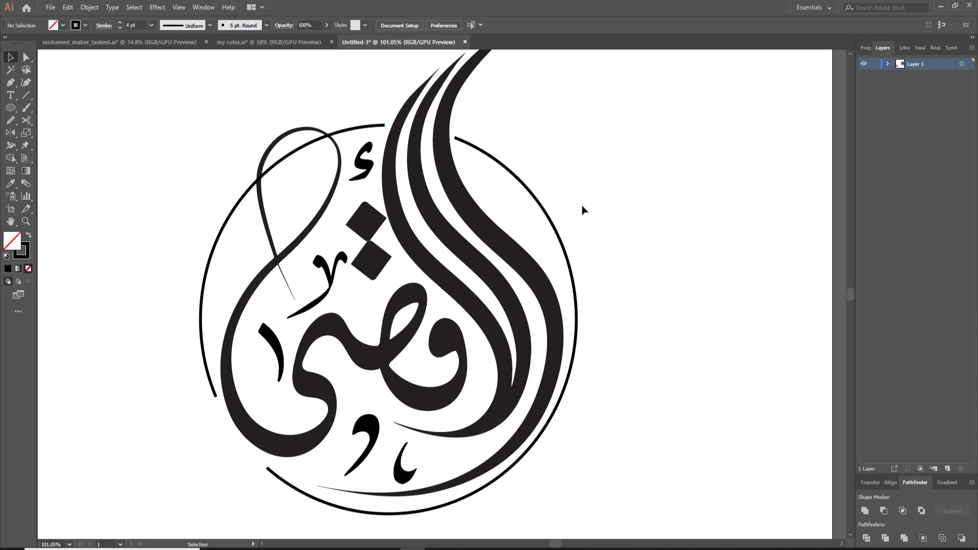
- Give the right and left arcs a 10 pt stroke with tapered Width Profile 1
{"action": "left_click", "coordinate": [545, 200]}
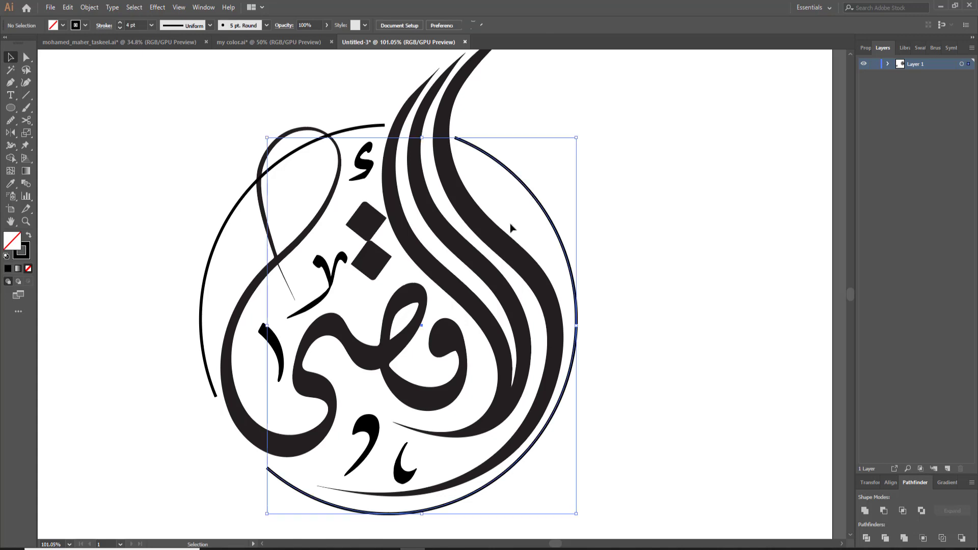
{"action": "left_click", "coordinate": [117, 23]}
{"action": "left_click", "coordinate": [186, 25]}
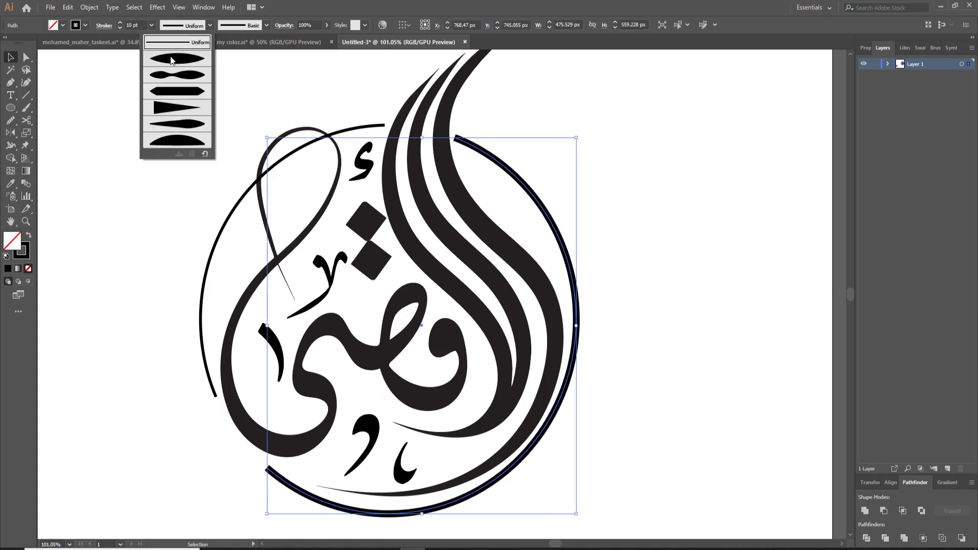
{"action": "left_click", "coordinate": [169, 62]}
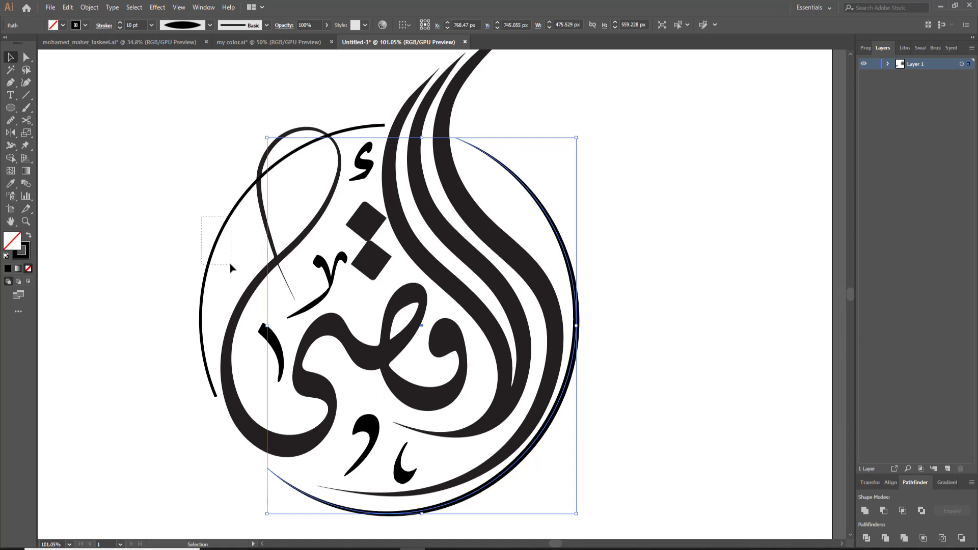
{"action": "left_click", "coordinate": [209, 232]}
{"action": "left_click", "coordinate": [120, 23]}
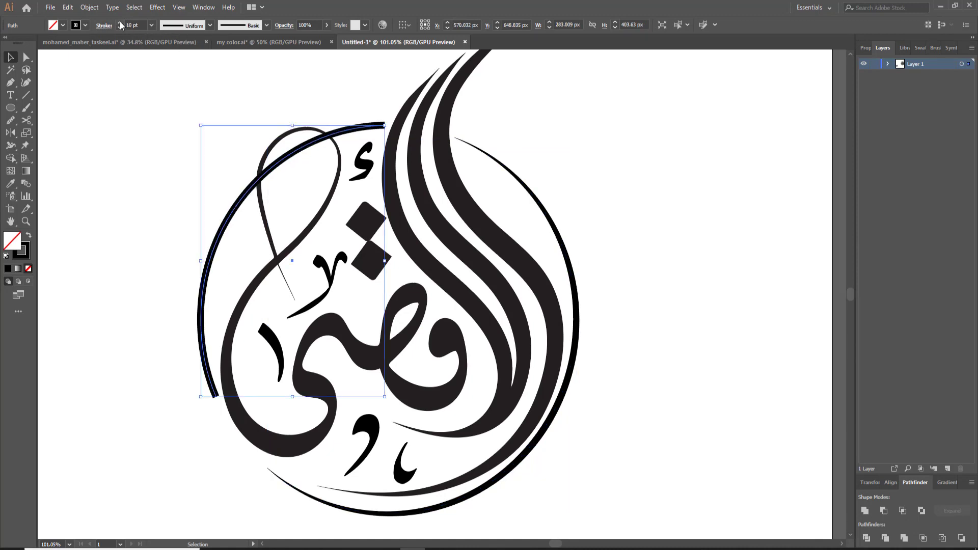
{"action": "left_click", "coordinate": [174, 30]}
{"action": "left_click", "coordinate": [163, 60]}
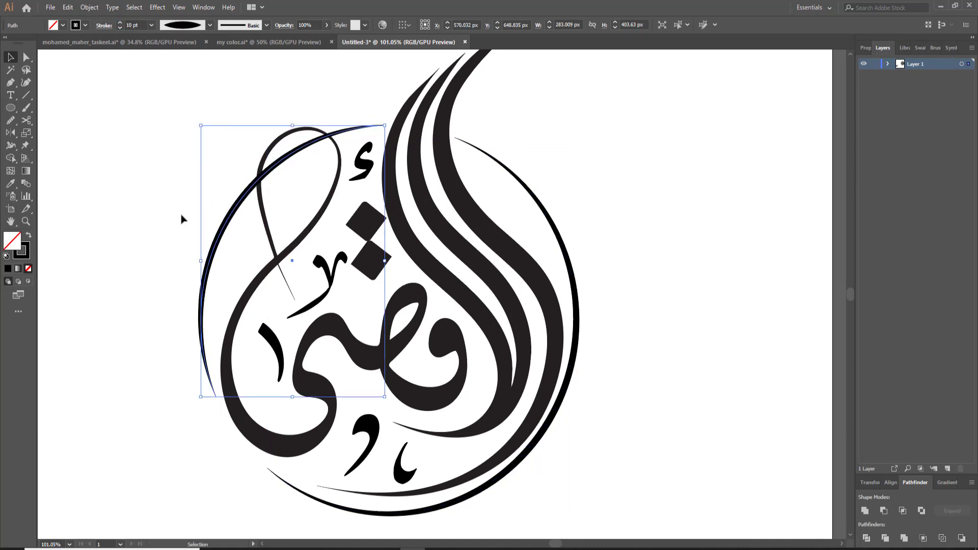
{"action": "left_click", "coordinate": [158, 248]}
{"action": "left_click", "coordinate": [205, 255]}
- Expand the right arc's appearance into a filled shape
{"action": "left_click", "coordinate": [553, 238]}
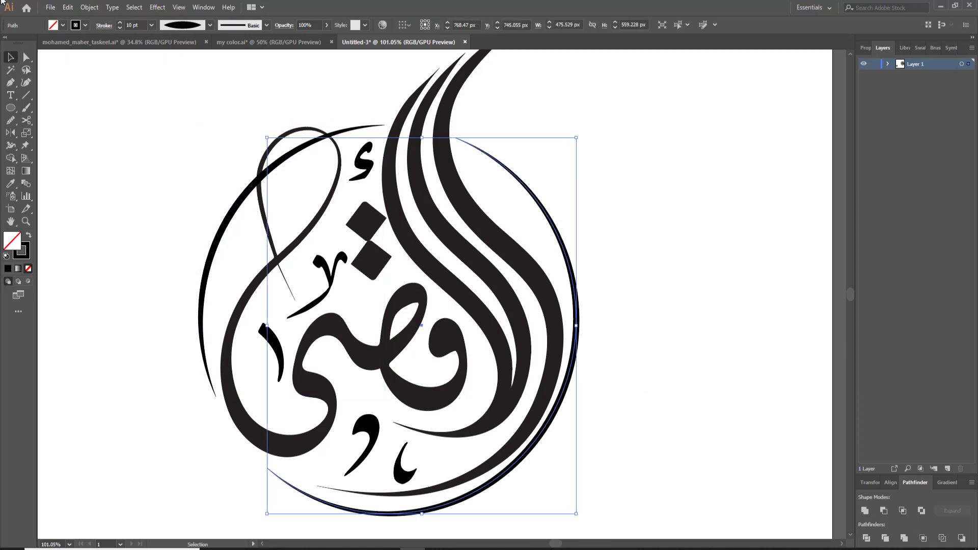
{"action": "left_click", "coordinate": [89, 8]}
{"action": "left_click", "coordinate": [127, 144]}
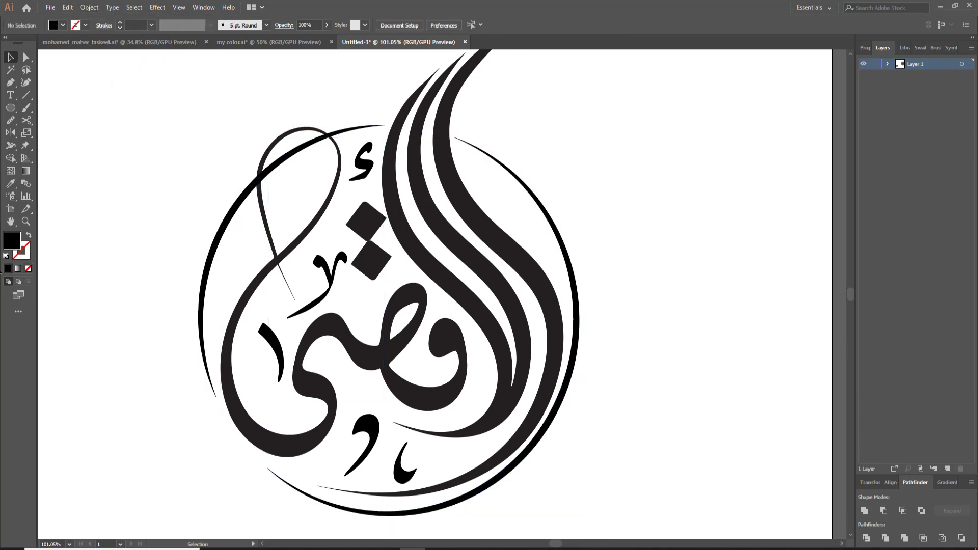
- Zoom in and draw a small diamond where the loop crosses the arc
{"action": "left_click", "coordinate": [25, 221]}
{"action": "left_click", "coordinate": [268, 129]}
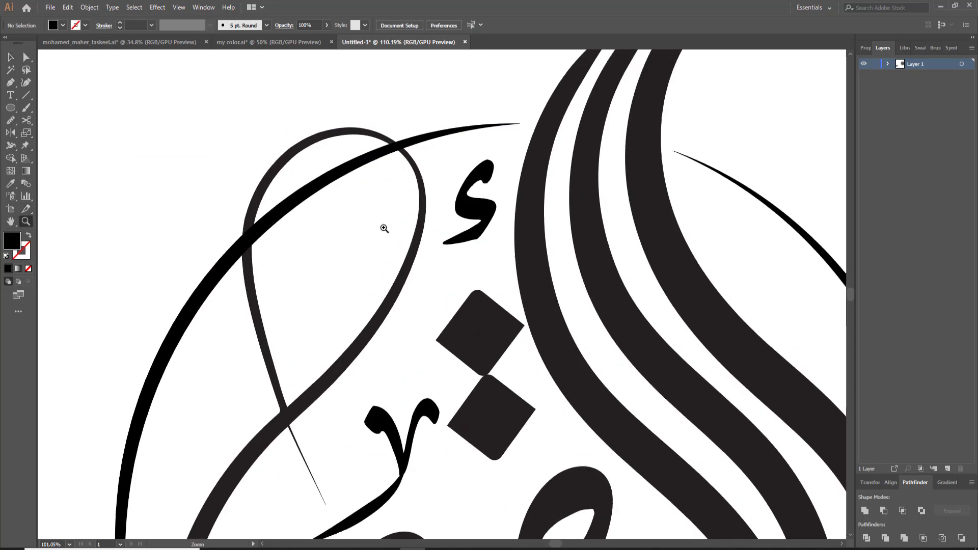
{"action": "key", "text": "p"}
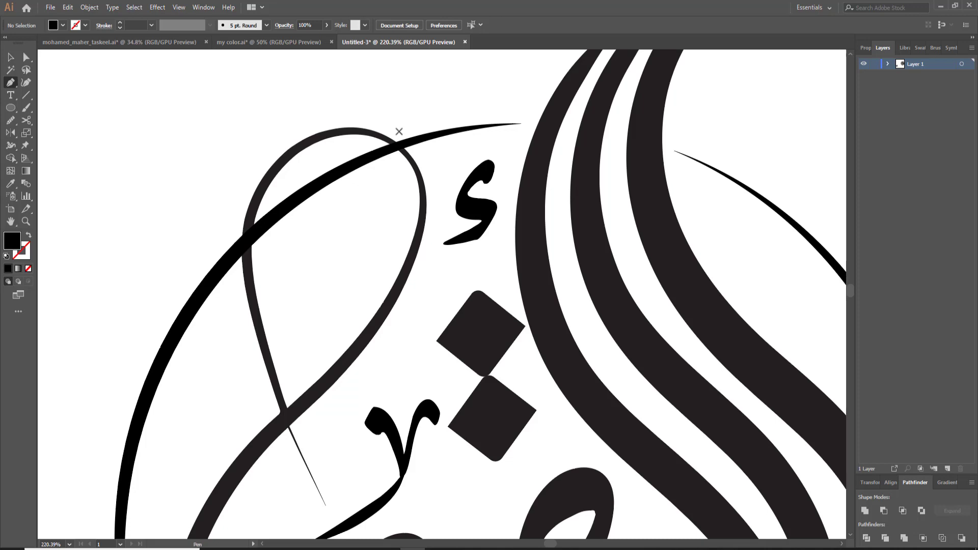
{"action": "mouse_move", "coordinate": [399, 132]}
{"action": "left_mouse_down"}
{"action": "mouse_move", "coordinate": [417, 153]}
{"action": "mouse_move", "coordinate": [89, 61]}
{"action": "left_mouse_up"}
{"action": "left_click", "coordinate": [417, 152]}
- Expand the left arc and Minus Front the diamond to cut a gap in it
{"action": "key", "text": "ctrl"}
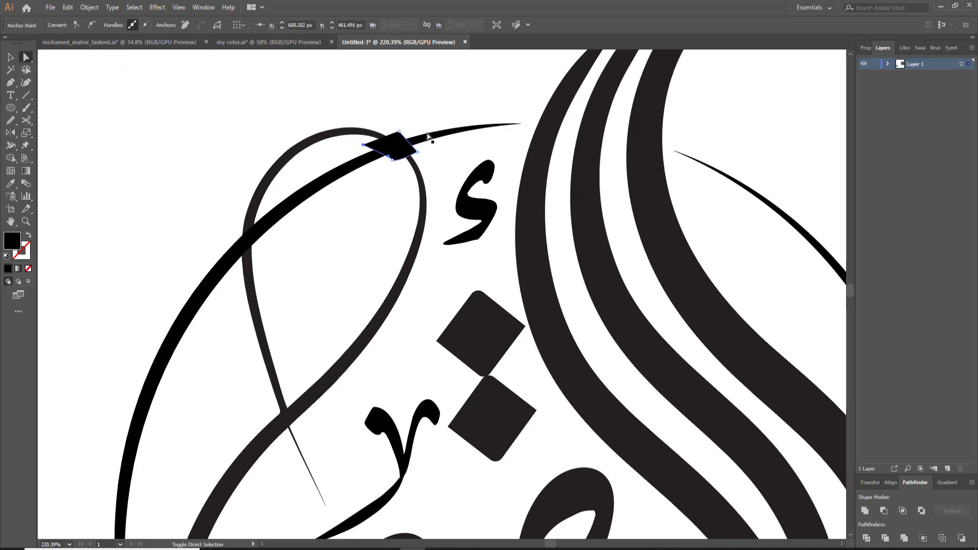
{"action": "left_click", "coordinate": [171, 293]}
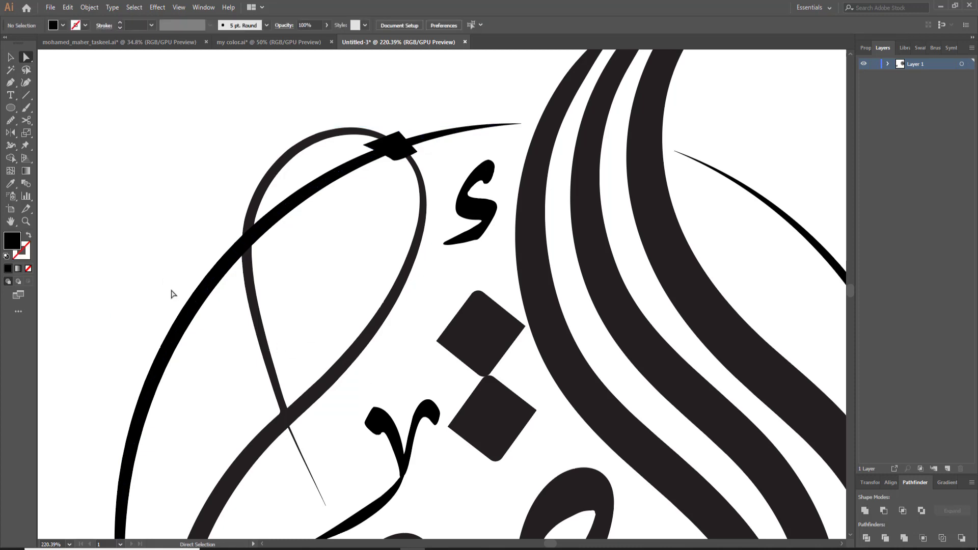
{"action": "left_click", "coordinate": [197, 303]}
{"action": "left_click", "coordinate": [89, 7]}
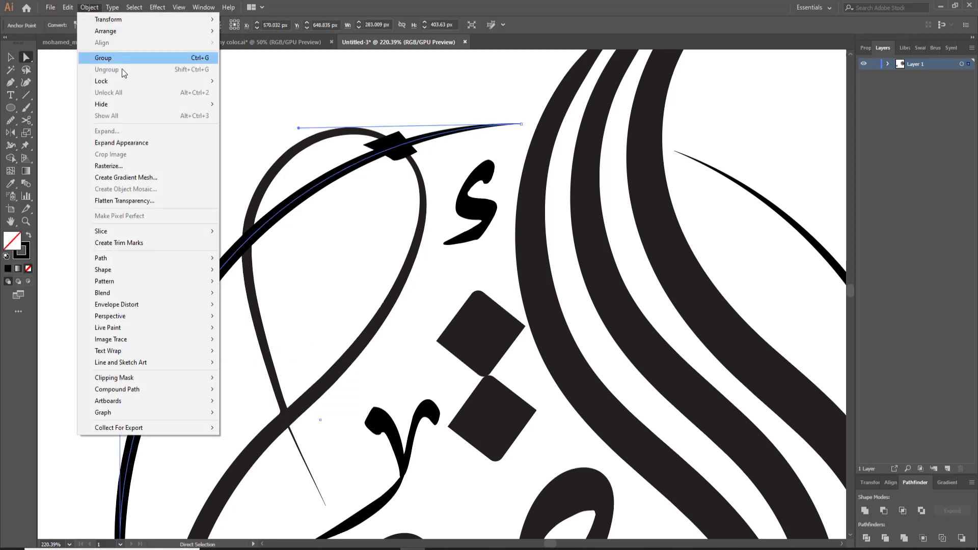
{"action": "left_click", "coordinate": [127, 145]}
{"action": "left_click", "coordinate": [388, 153]}
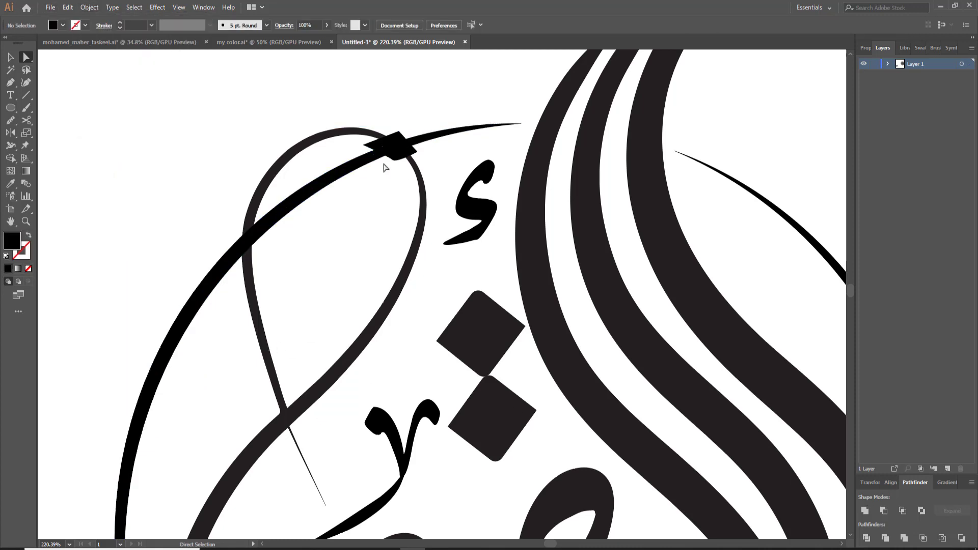
{"action": "left_click", "coordinate": [440, 138], "text": "shift"}
{"action": "left_click", "coordinate": [883, 510]}
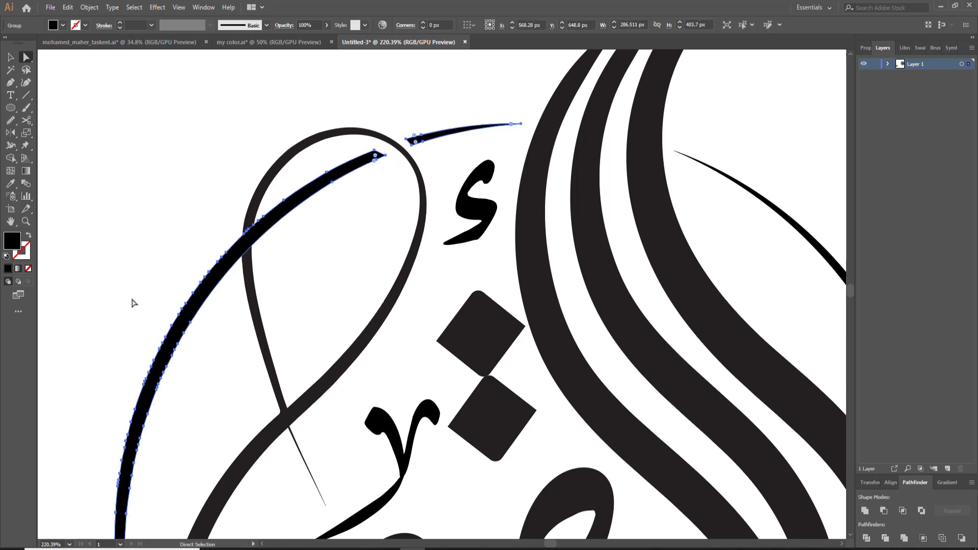
{"action": "left_click", "coordinate": [108, 234]}
- Draw a small quad over the loop crossing and subtract it to gap the loop
{"action": "key", "text": "p"}
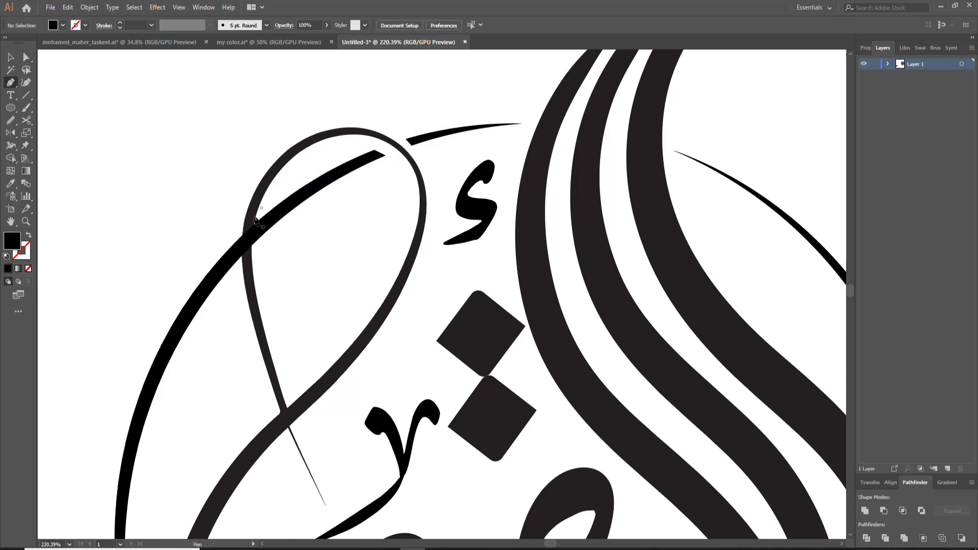
{"action": "left_click_drag", "start_coordinate": [229, 235], "coordinate": [261, 208]}
{"action": "left_click", "coordinate": [234, 270]}
{"action": "left_click", "coordinate": [269, 243]}
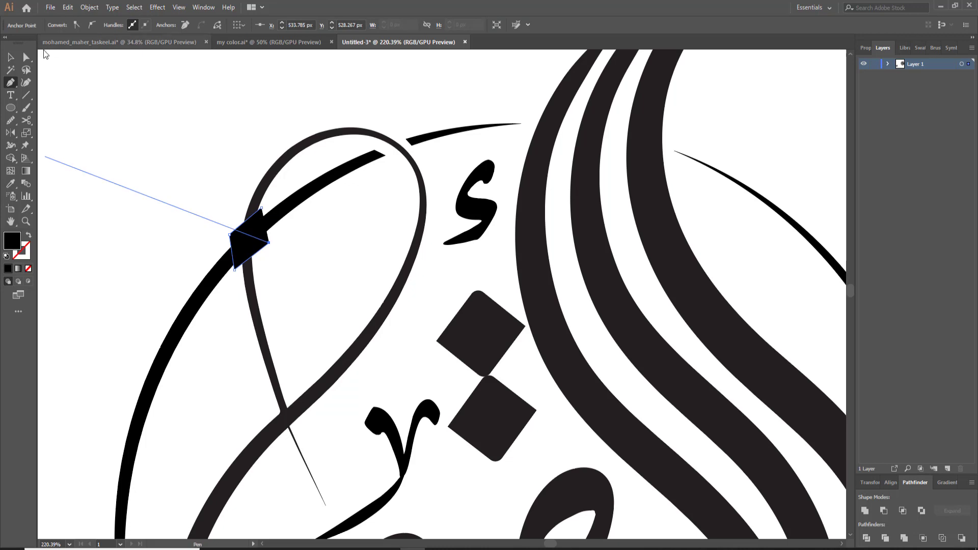
{"action": "left_click", "coordinate": [26, 57]}
{"action": "left_click", "coordinate": [265, 185], "text": "shift"}
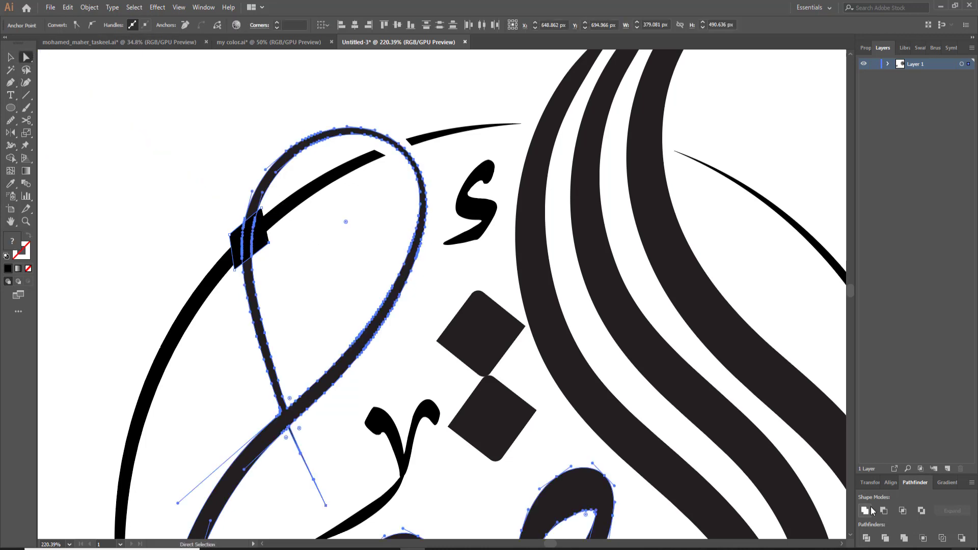
{"action": "left_click", "coordinate": [884, 511]}
{"action": "left_click", "coordinate": [811, 251]}
{"action": "left_click_drag", "start_coordinate": [793, 284], "coordinate": [507, 197]}
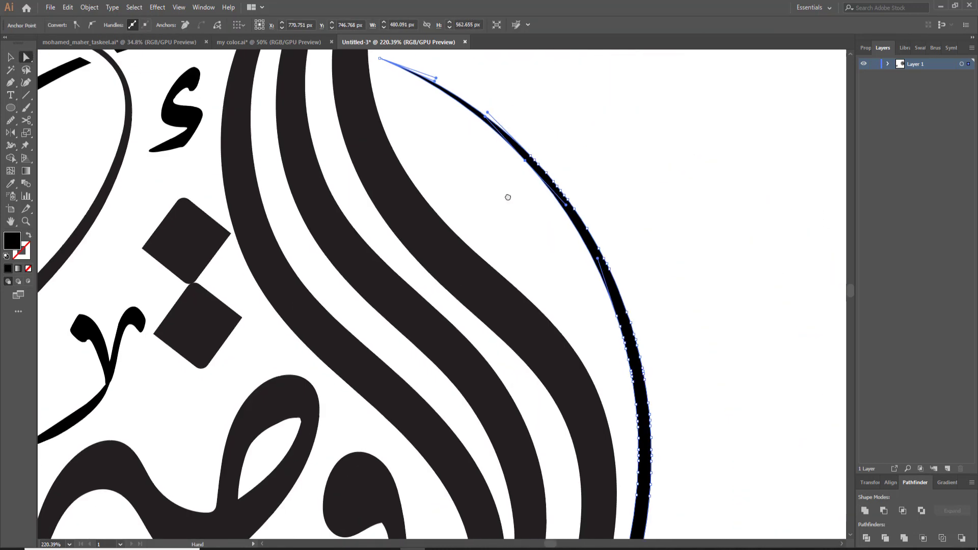
{"action": "key", "text": "ctrl+0"}
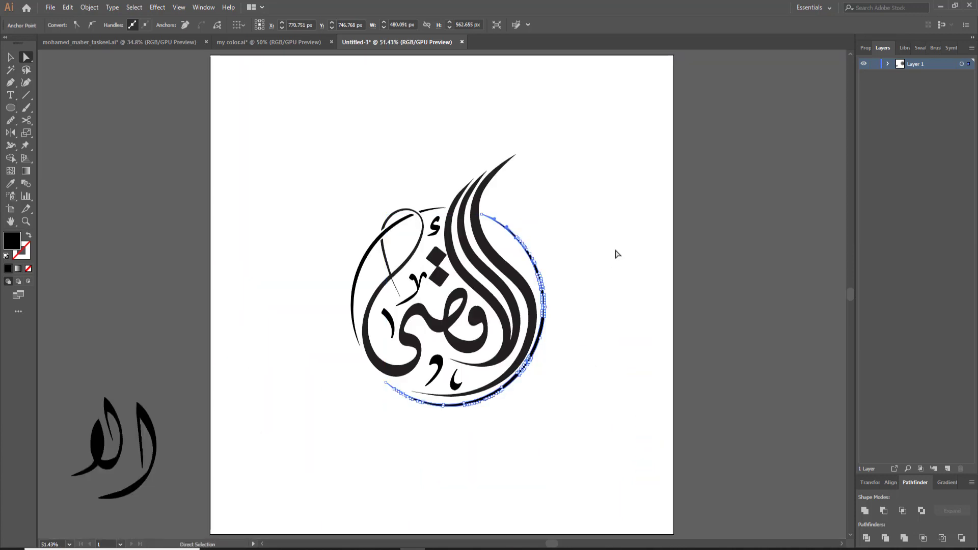
- Select the whole calligraphy logo and move it up to the page top
{"action": "left_click", "coordinate": [598, 411]}
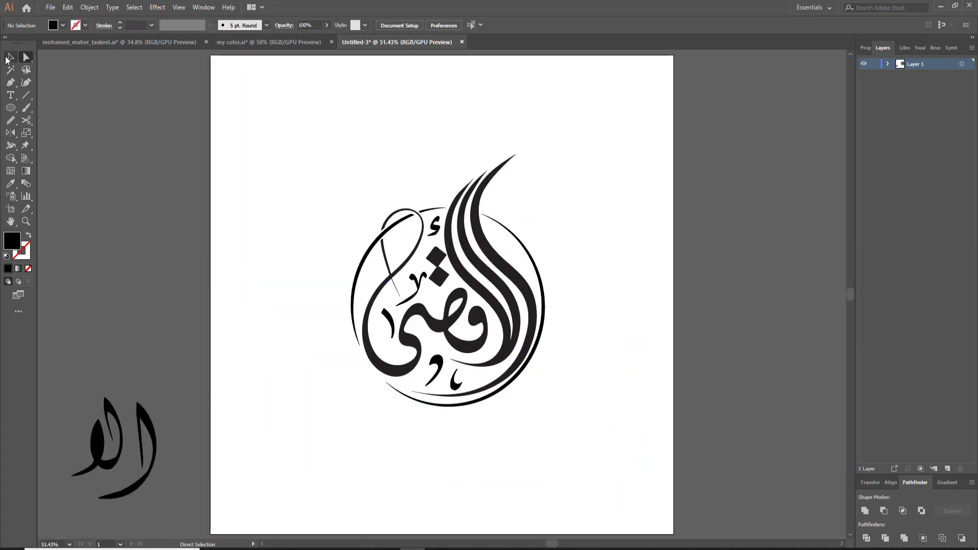
{"action": "left_click", "coordinate": [10, 57]}
{"action": "mouse_move", "coordinate": [347, 145]}
{"action": "left_mouse_down"}
{"action": "mouse_move", "coordinate": [547, 397]}
{"action": "mouse_move", "coordinate": [479, 321]}
{"action": "left_mouse_up"}
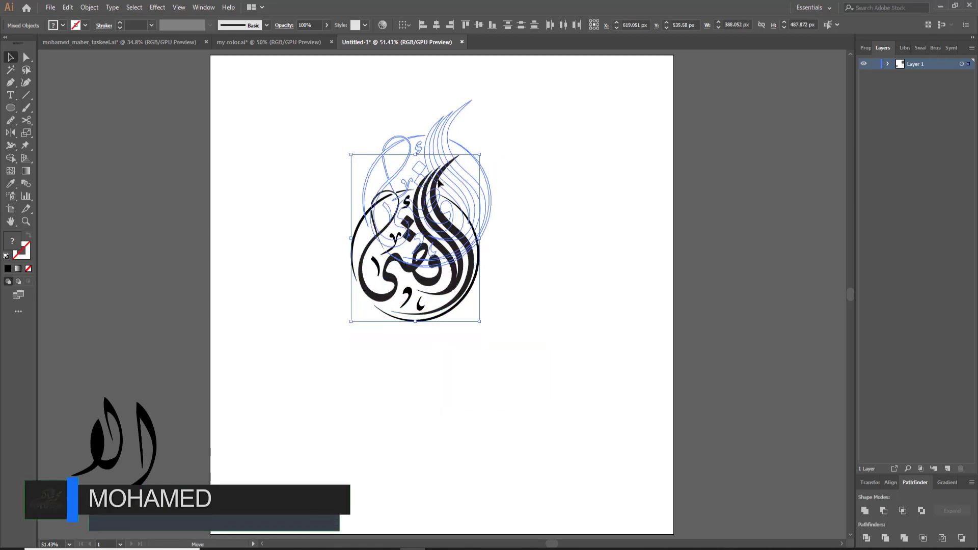
{"action": "left_click_drag", "start_coordinate": [425, 238], "coordinate": [458, 165]}
{"action": "key", "text": "a"}
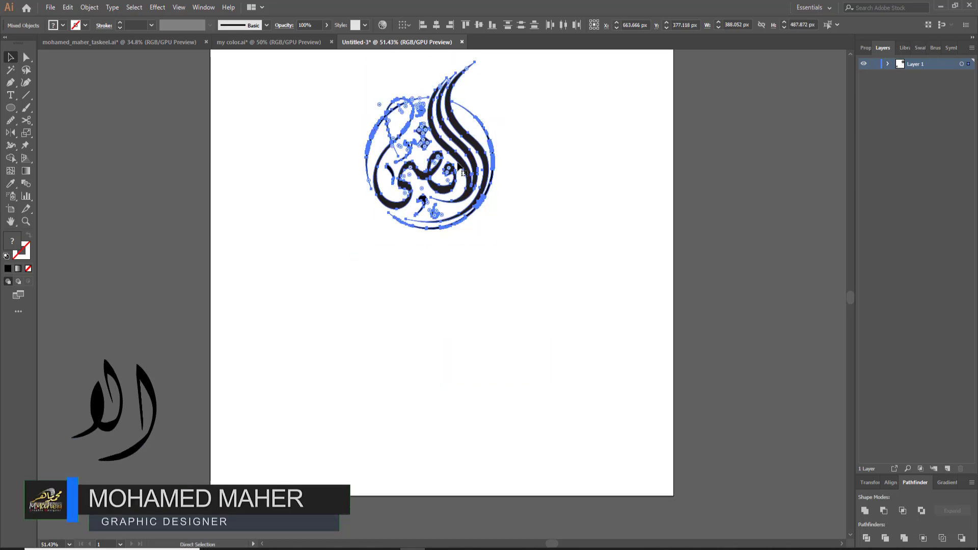
{"action": "key", "text": "v"}
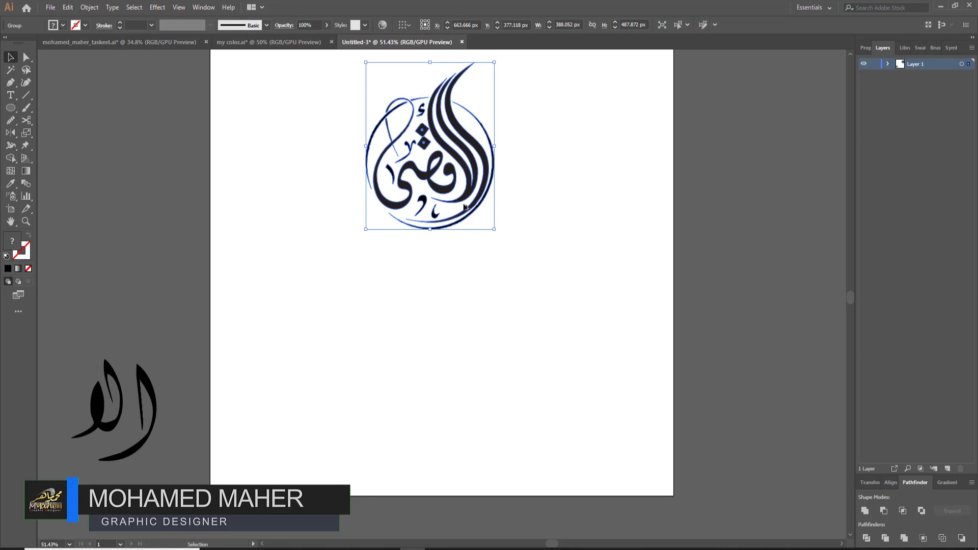
- Duplicate two smaller copies of the logo side by side below it
{"action": "left_click_drag", "start_coordinate": [465, 207], "coordinate": [381, 420]}
{"action": "left_click_drag", "start_coordinate": [283, 443], "coordinate": [361, 343]}
{"action": "mouse_move", "coordinate": [344, 395]}
{"action": "left_mouse_down"}
{"action": "mouse_move", "coordinate": [355, 361]}
{"action": "mouse_move", "coordinate": [511, 366]}
{"action": "left_mouse_up"}
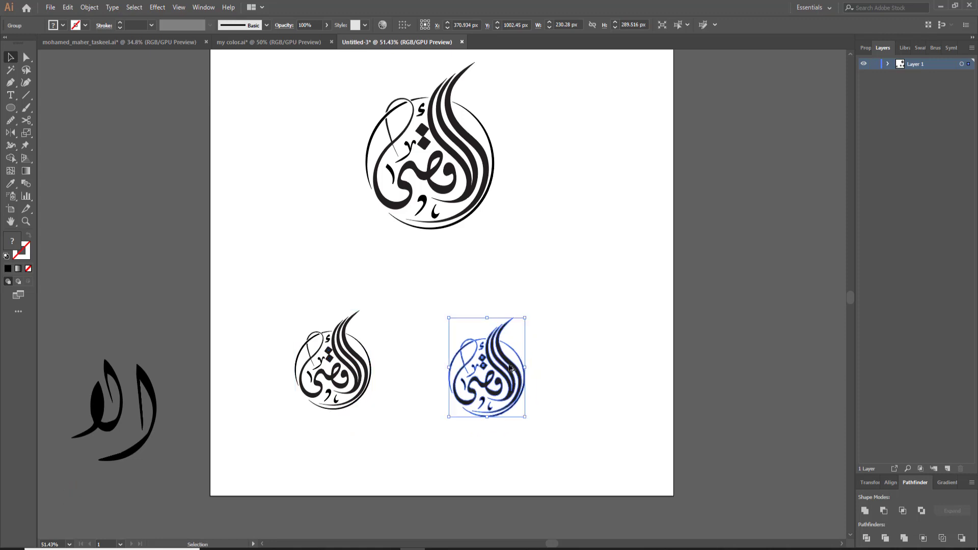
{"action": "mouse_move", "coordinate": [239, 306]}
{"action": "left_mouse_down"}
{"action": "mouse_move", "coordinate": [504, 392]}
{"action": "mouse_move", "coordinate": [525, 386]}
{"action": "mouse_move", "coordinate": [521, 397]}
{"action": "left_mouse_up"}
- Bring the my color.ai swatches in and size the navy one to about 519 × 542 px over the top logo
{"action": "left_click", "coordinate": [268, 42]}
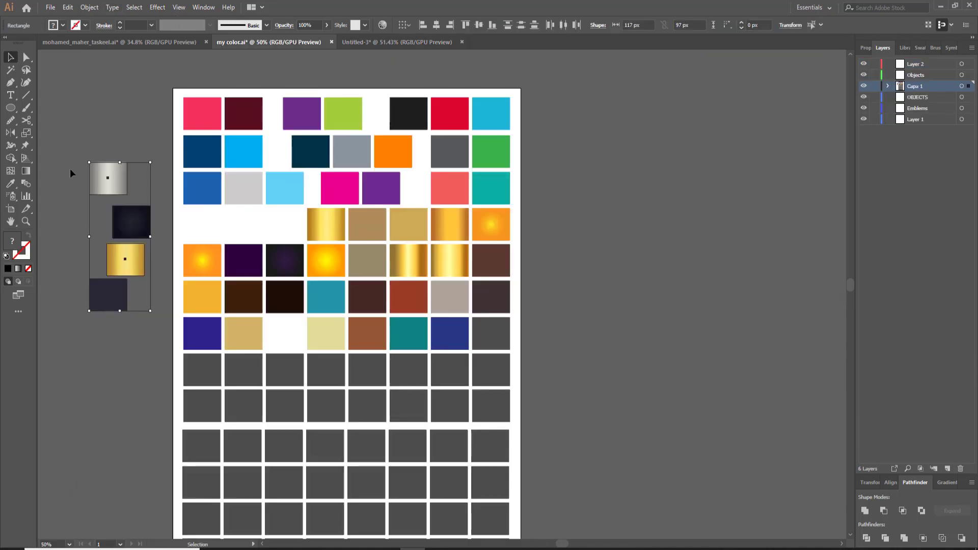
{"action": "left_click_drag", "start_coordinate": [119, 173], "coordinate": [418, 42]}
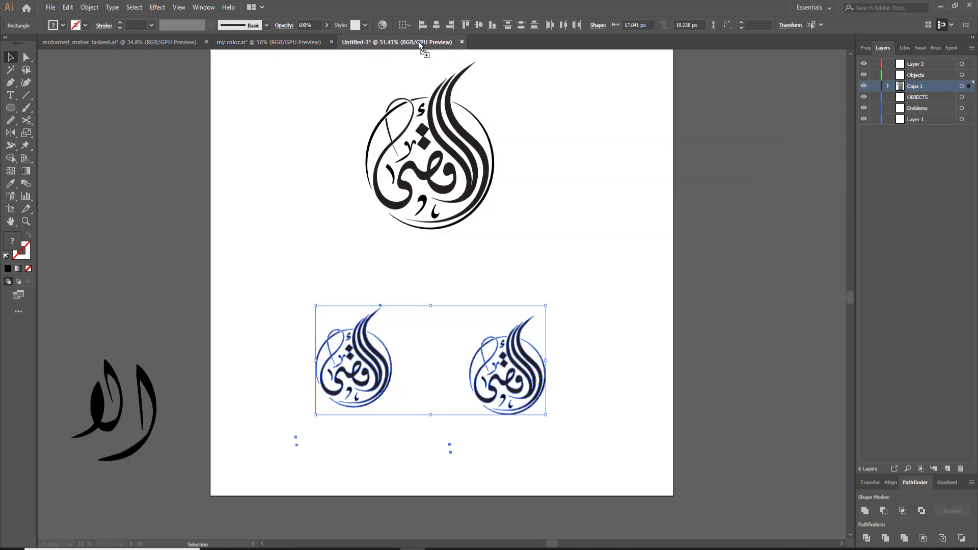
{"action": "left_click_drag", "start_coordinate": [762, 216], "coordinate": [759, 224]}
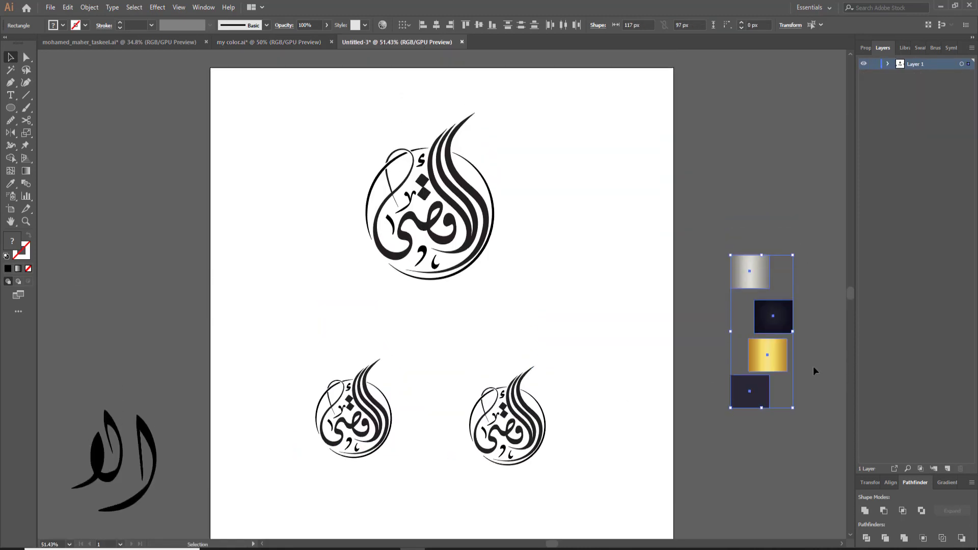
{"action": "mouse_move", "coordinate": [773, 315]}
{"action": "left_mouse_down"}
{"action": "mouse_move", "coordinate": [377, 121]}
{"action": "mouse_move", "coordinate": [508, 293]}
{"action": "left_mouse_up"}
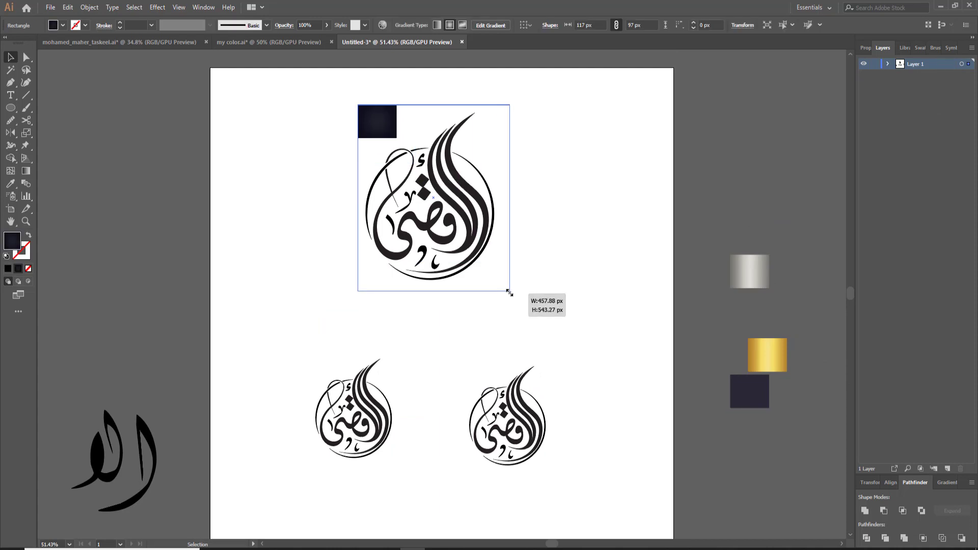
{"action": "left_click_drag", "start_coordinate": [509, 292], "coordinate": [524, 301]}
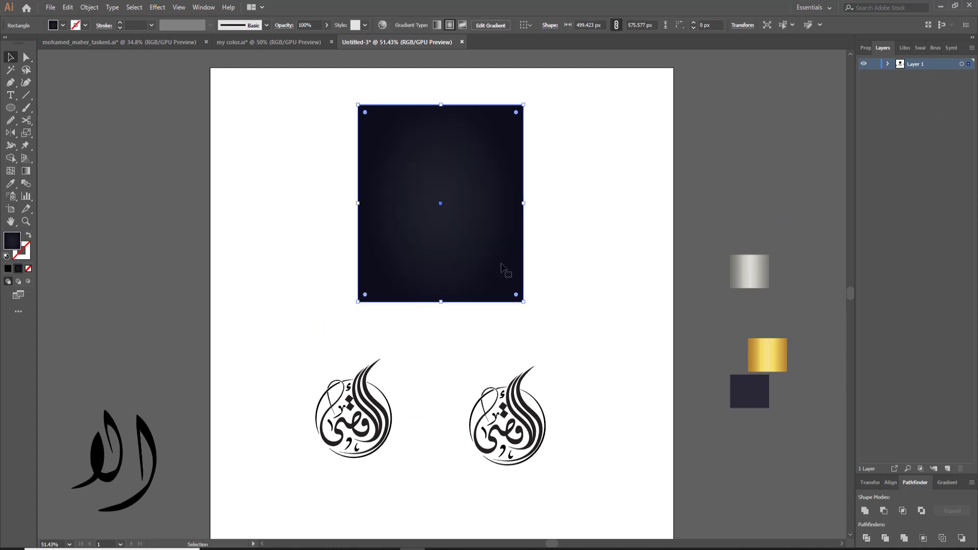
{"action": "left_click_drag", "start_coordinate": [501, 267], "coordinate": [496, 267]}
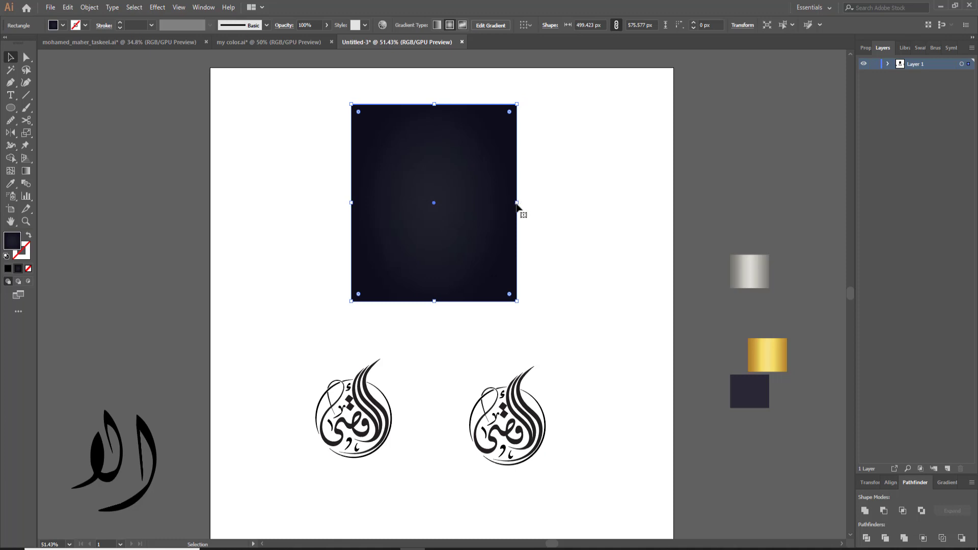
{"action": "left_click_drag", "start_coordinate": [517, 202], "coordinate": [523, 202]}
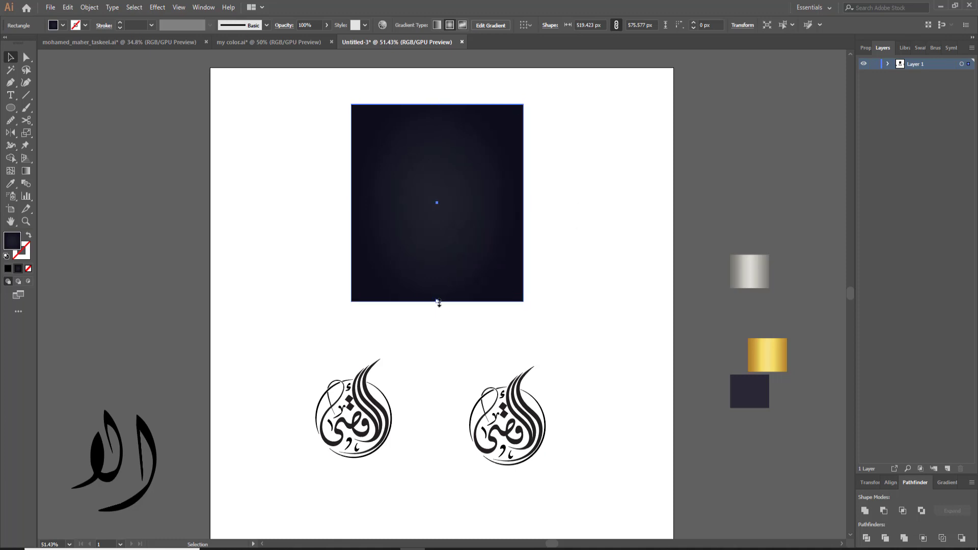
{"action": "left_click_drag", "start_coordinate": [438, 302], "coordinate": [437, 290]}
- Send the navy rectangle behind the top logo and lock it
{"action": "right_click", "coordinate": [443, 170]}
{"action": "mouse_move", "coordinate": [471, 346]}
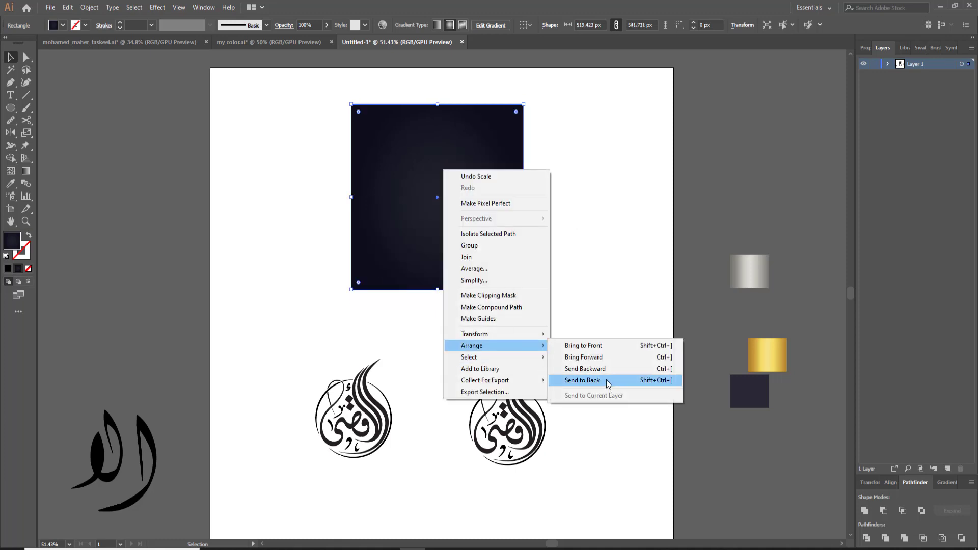
{"action": "left_click", "coordinate": [582, 381]}
{"action": "left_click", "coordinate": [888, 64]}
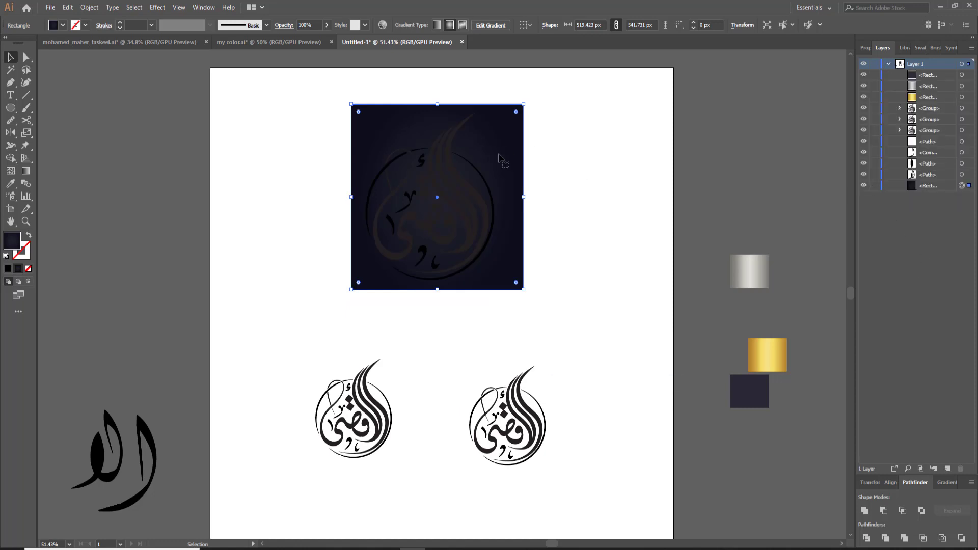
{"action": "left_click_drag", "start_coordinate": [498, 156], "coordinate": [497, 162]}
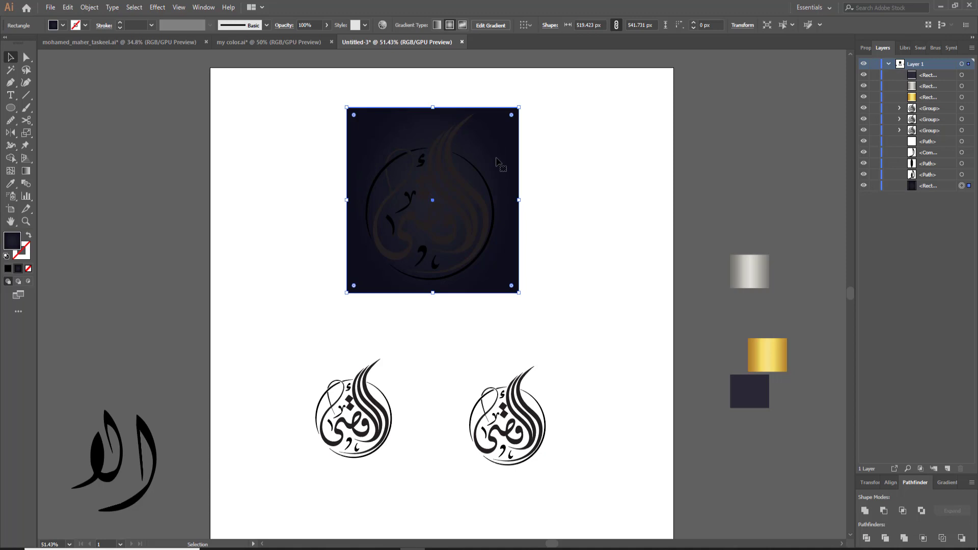
{"action": "left_click", "coordinate": [875, 185]}
{"action": "left_click_drag", "start_coordinate": [330, 91], "coordinate": [415, 206]}
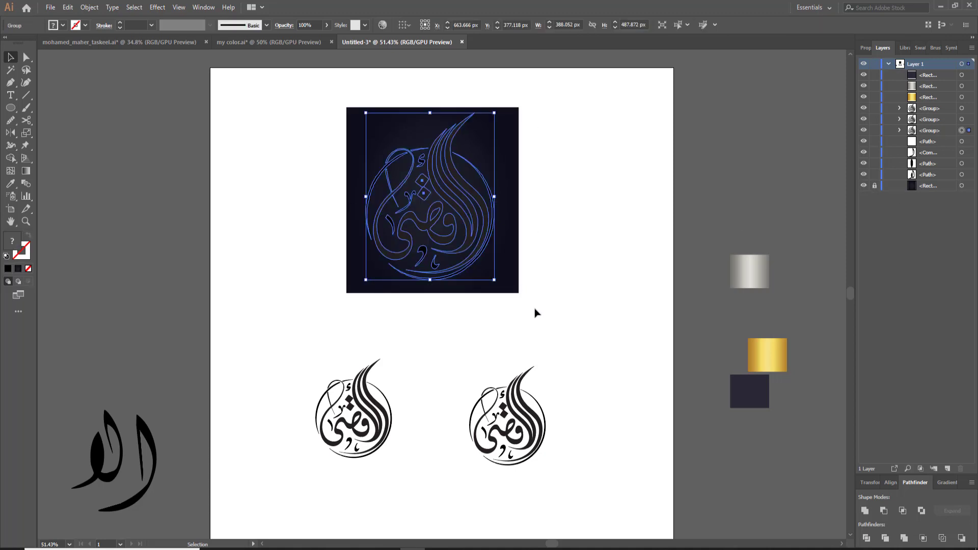
- Eyedrop the gold swatch gradient onto the top calligraphy and angle it diagonally
{"action": "key", "text": "i"}
{"action": "left_click", "coordinate": [773, 348]}
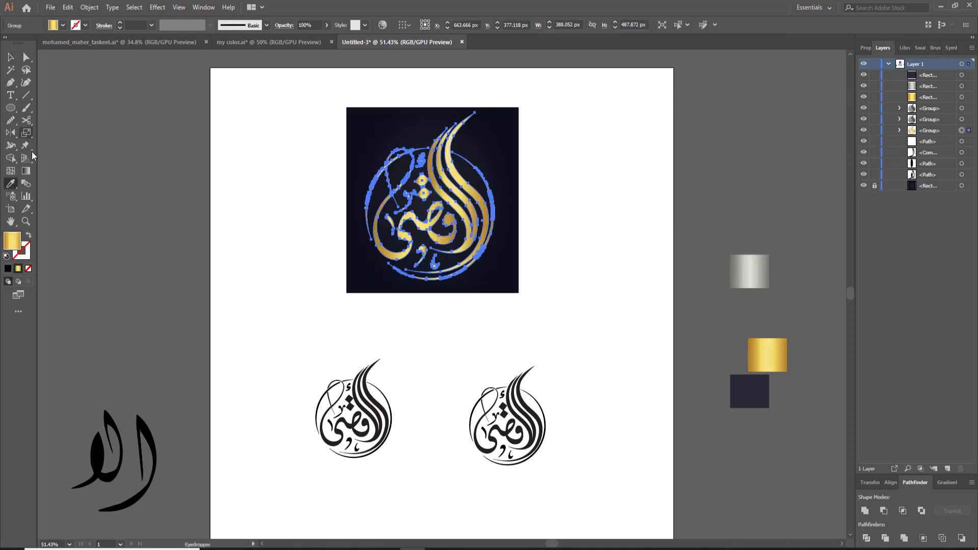
{"action": "left_click", "coordinate": [25, 171]}
{"action": "left_click_drag", "start_coordinate": [368, 137], "coordinate": [458, 288]}
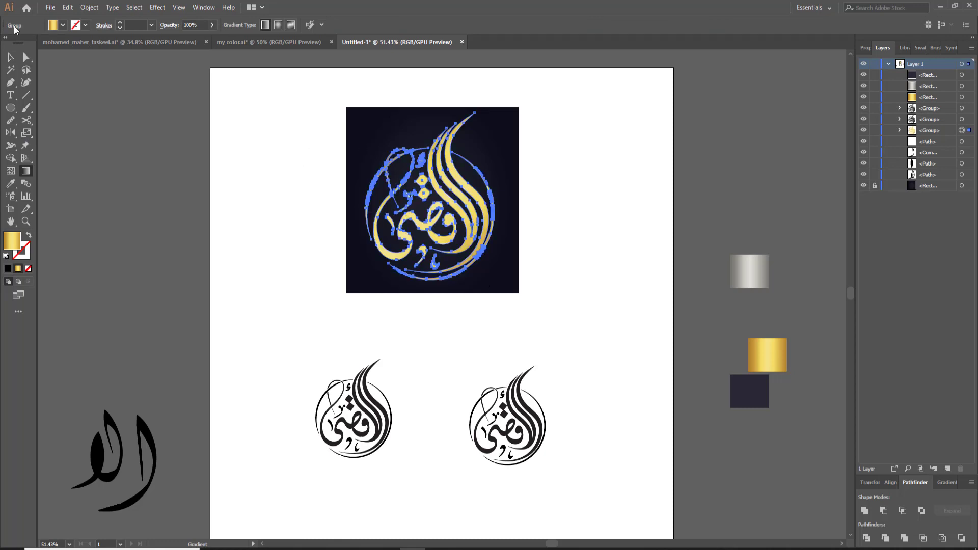
{"action": "left_click", "coordinate": [11, 56]}
{"action": "left_click", "coordinate": [324, 298]}
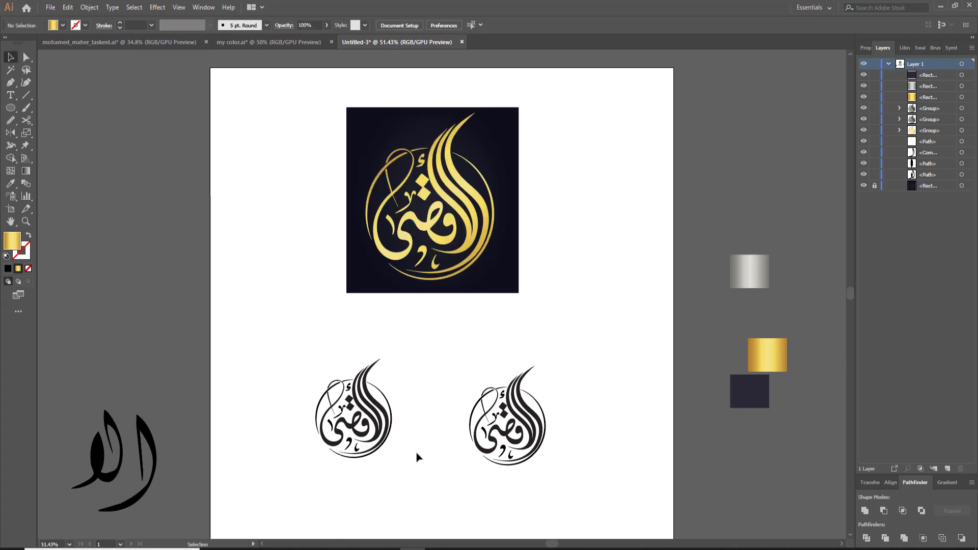
{"action": "left_click_drag", "start_coordinate": [10, 108], "coordinate": [47, 112]}
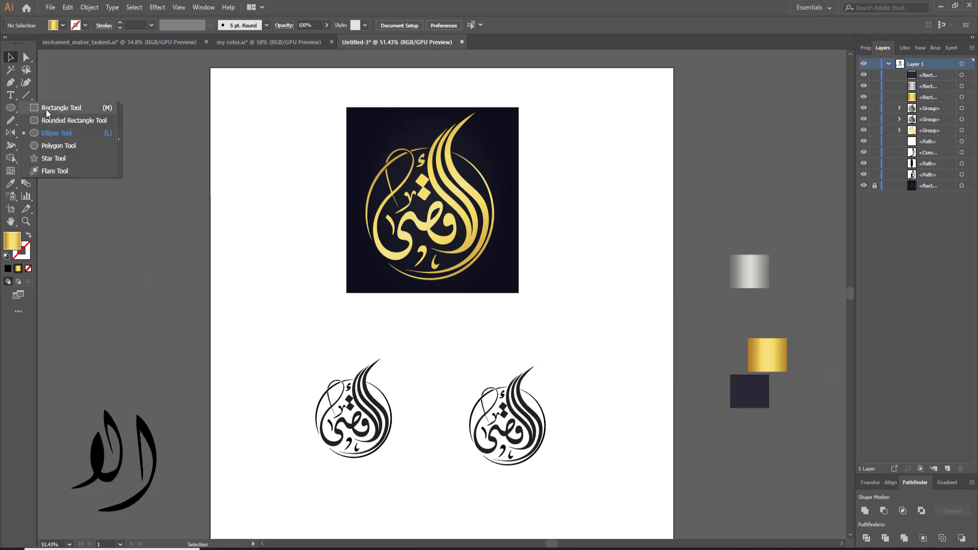
- Draw a locked dark navy rectangle behind the lower-left logo
{"action": "left_click", "coordinate": [46, 109]}
{"action": "left_click_drag", "start_coordinate": [295, 355], "coordinate": [423, 469]}
{"action": "right_click", "coordinate": [413, 456]}
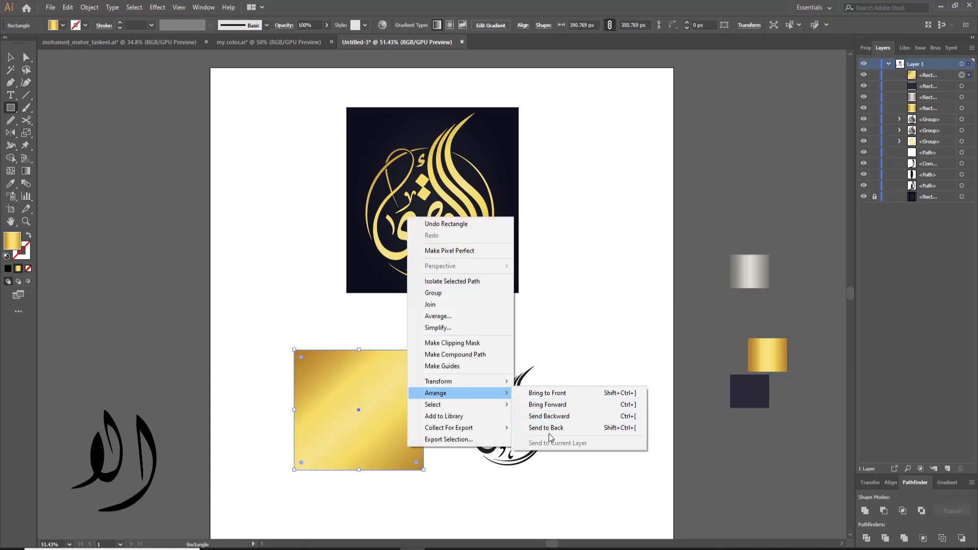
{"action": "left_click", "coordinate": [547, 433]}
{"action": "key", "text": "i"}
{"action": "left_click", "coordinate": [753, 391]}
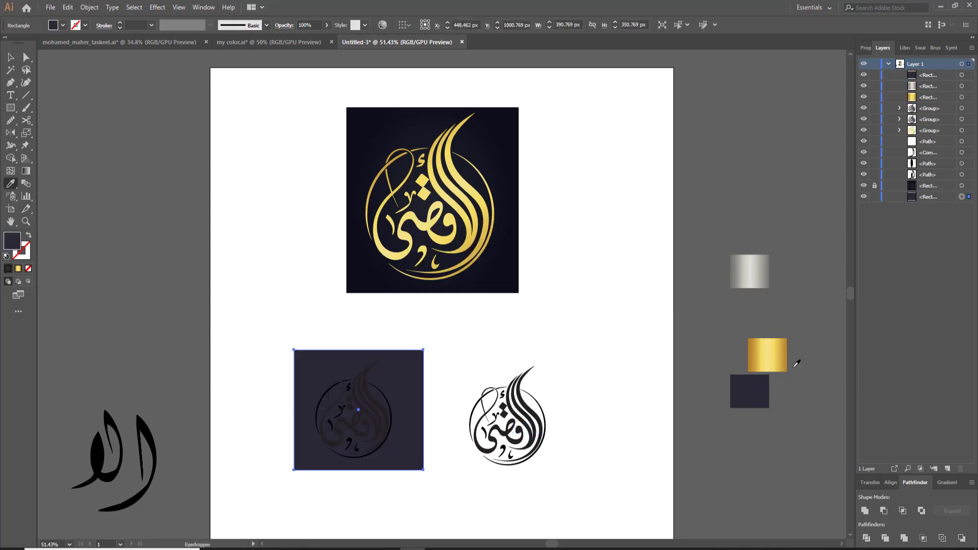
{"action": "left_click", "coordinate": [874, 197]}
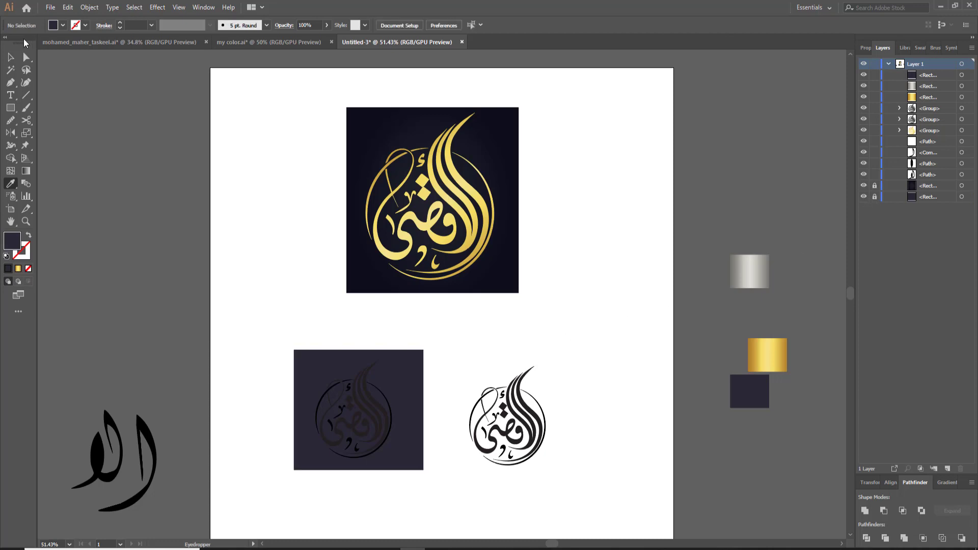
- Make the lower-left calligraphy white
{"action": "left_click_drag", "start_coordinate": [295, 345], "coordinate": [409, 489]}
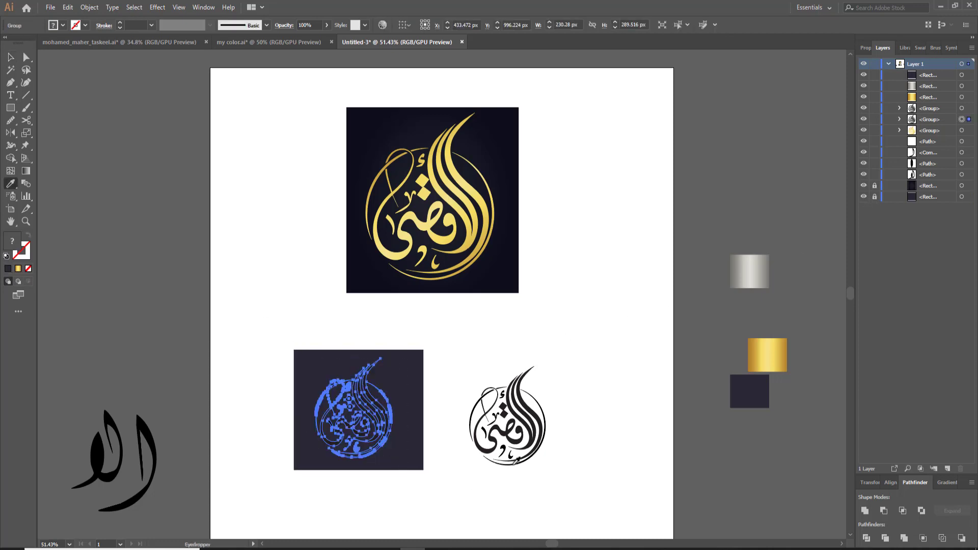
{"action": "left_click", "coordinate": [496, 495]}
{"action": "left_click", "coordinate": [11, 57]}
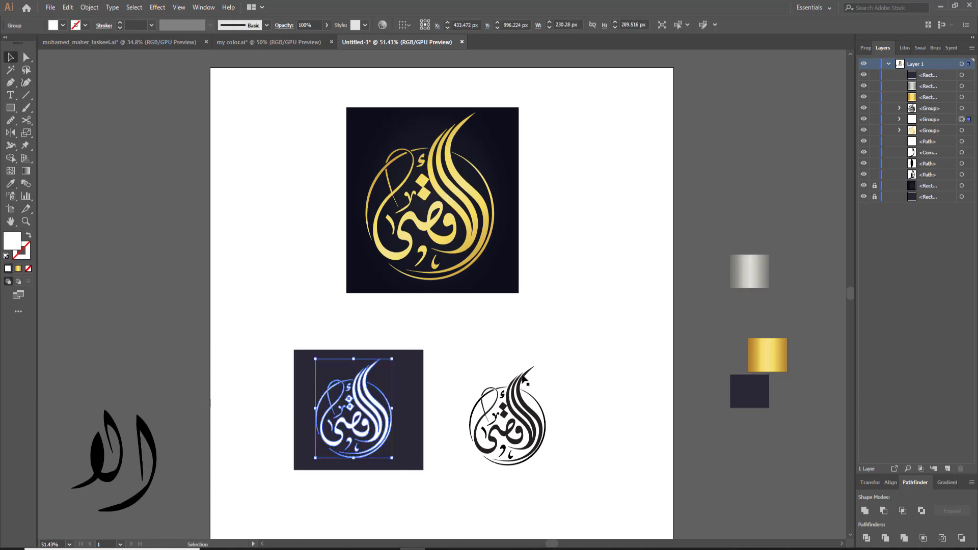
- Colour the right logo dark navy and delete the three leftover swatches
{"action": "left_click", "coordinate": [530, 408]}
{"action": "key", "text": "i"}
{"action": "left_click", "coordinate": [751, 378]}
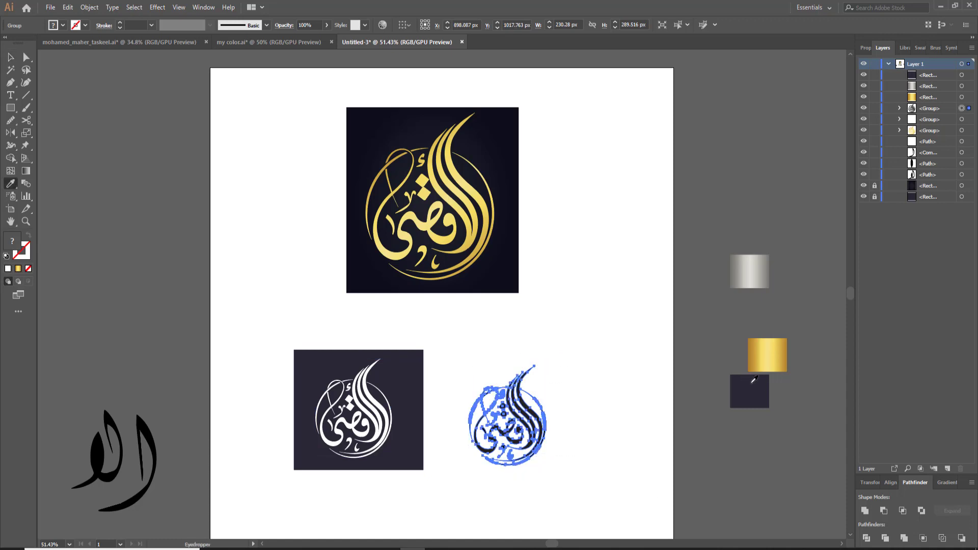
{"action": "left_click", "coordinate": [11, 58]}
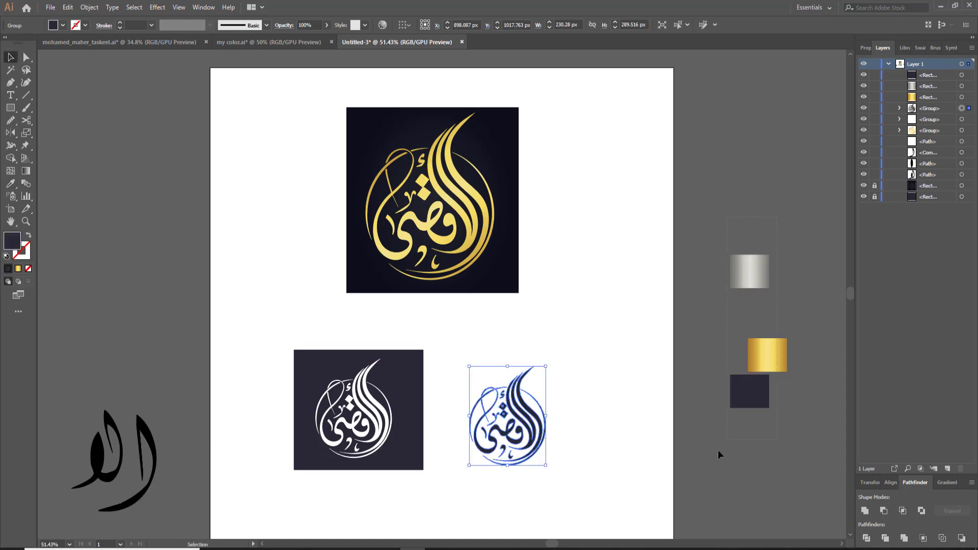
{"action": "left_click_drag", "start_coordinate": [717, 450], "coordinate": [704, 450]}
{"action": "key", "text": "Delete"}
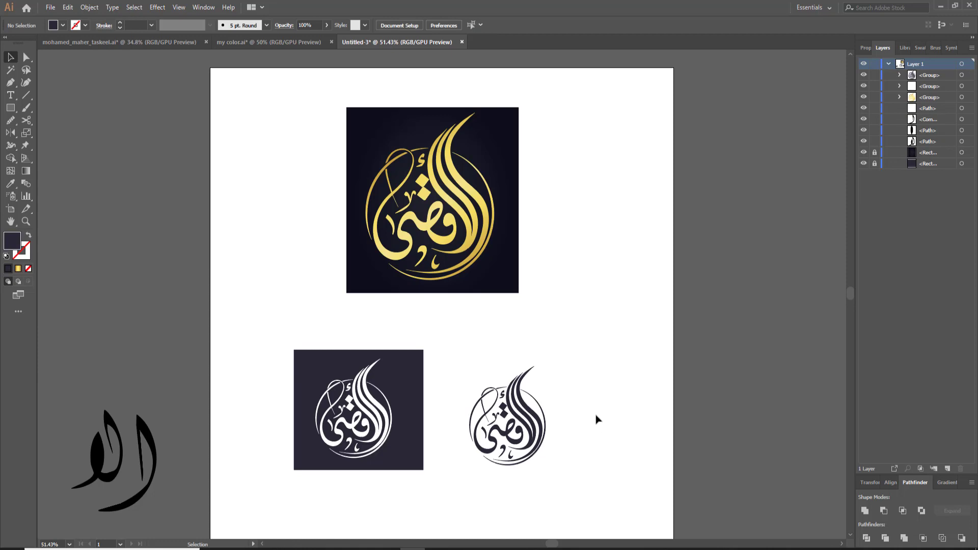
{"action": "scroll", "coordinate": [598, 419], "scroll_direction": "down", "scroll_amount": 2}
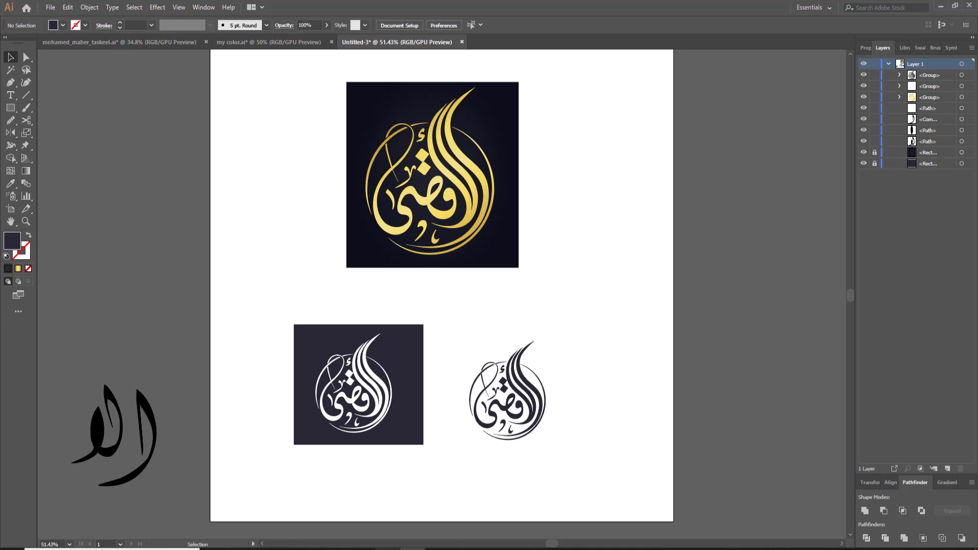
{"action": "mouse_move", "coordinate": [363, 544]}
{"action": "left_click", "coordinate": [387, 544]}
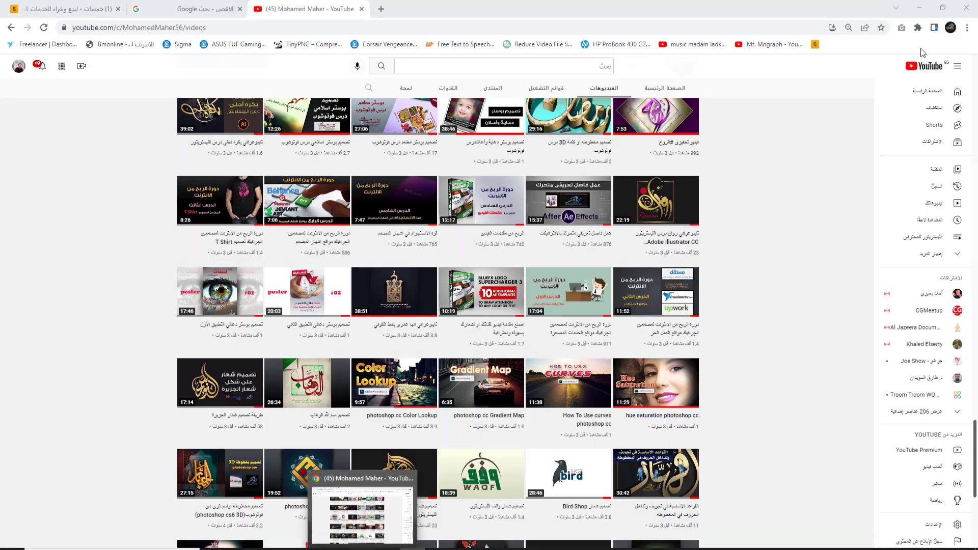
{"action": "key", "text": "alt+Tab"}
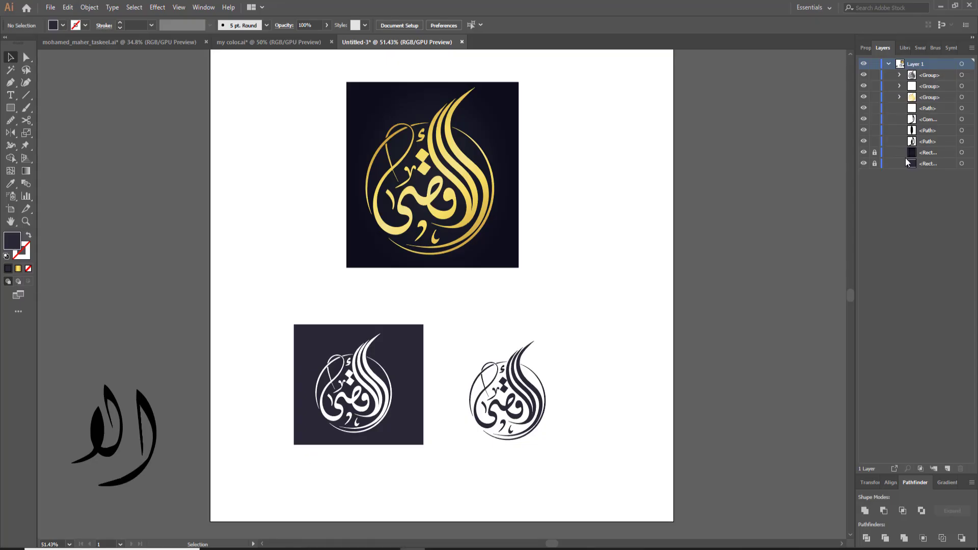